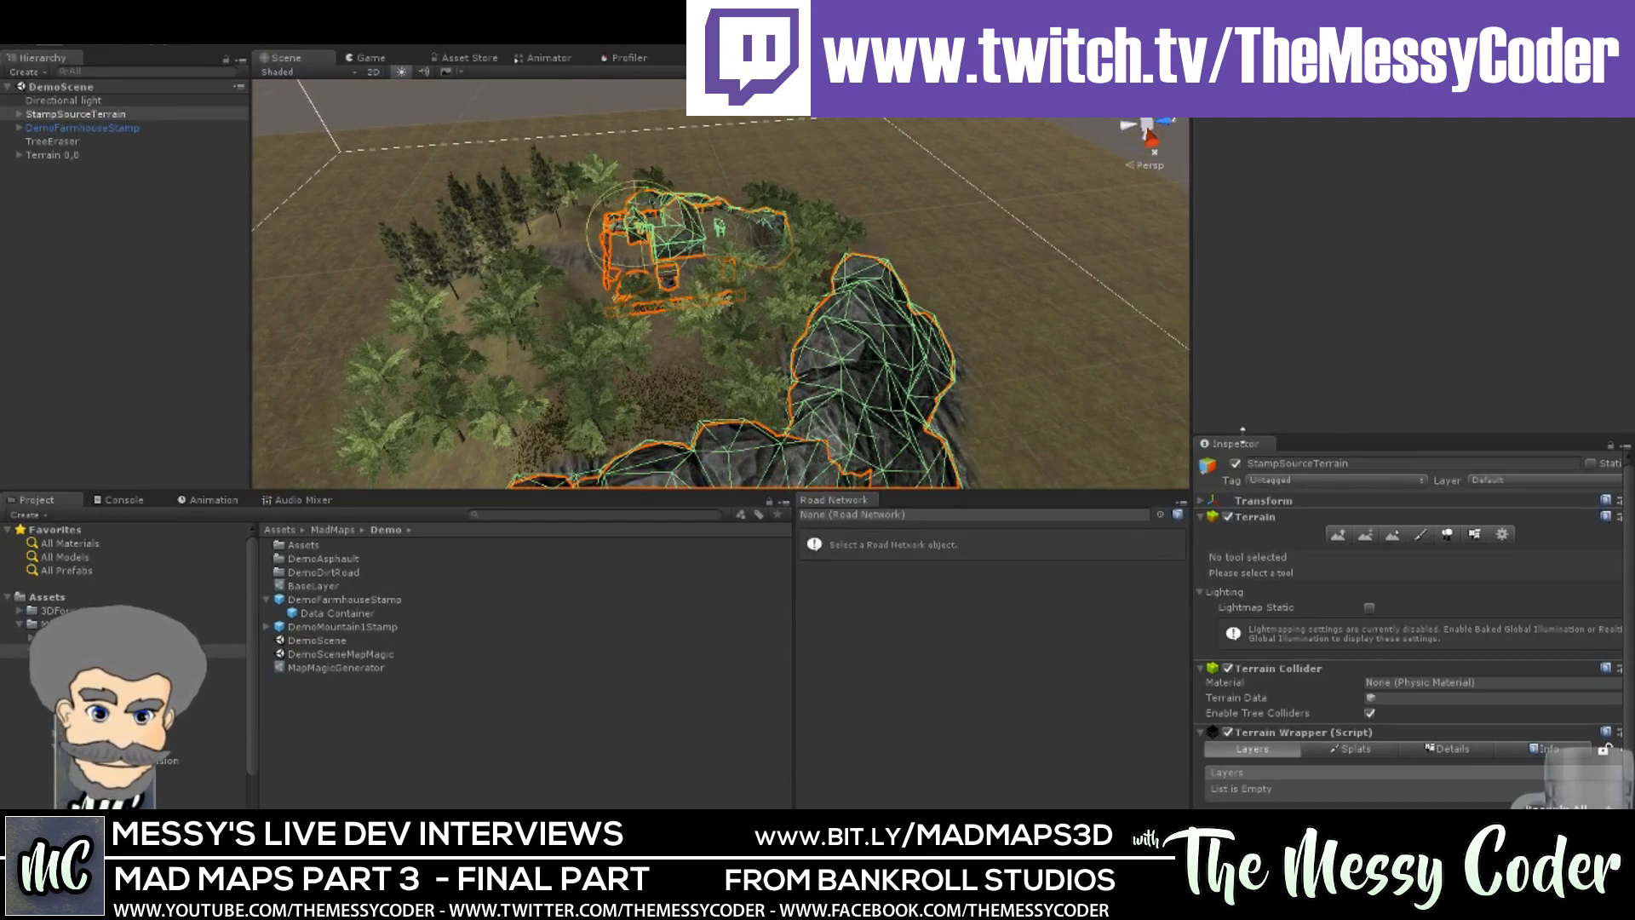
left_click_drag(1275, 436, 1270, 172)
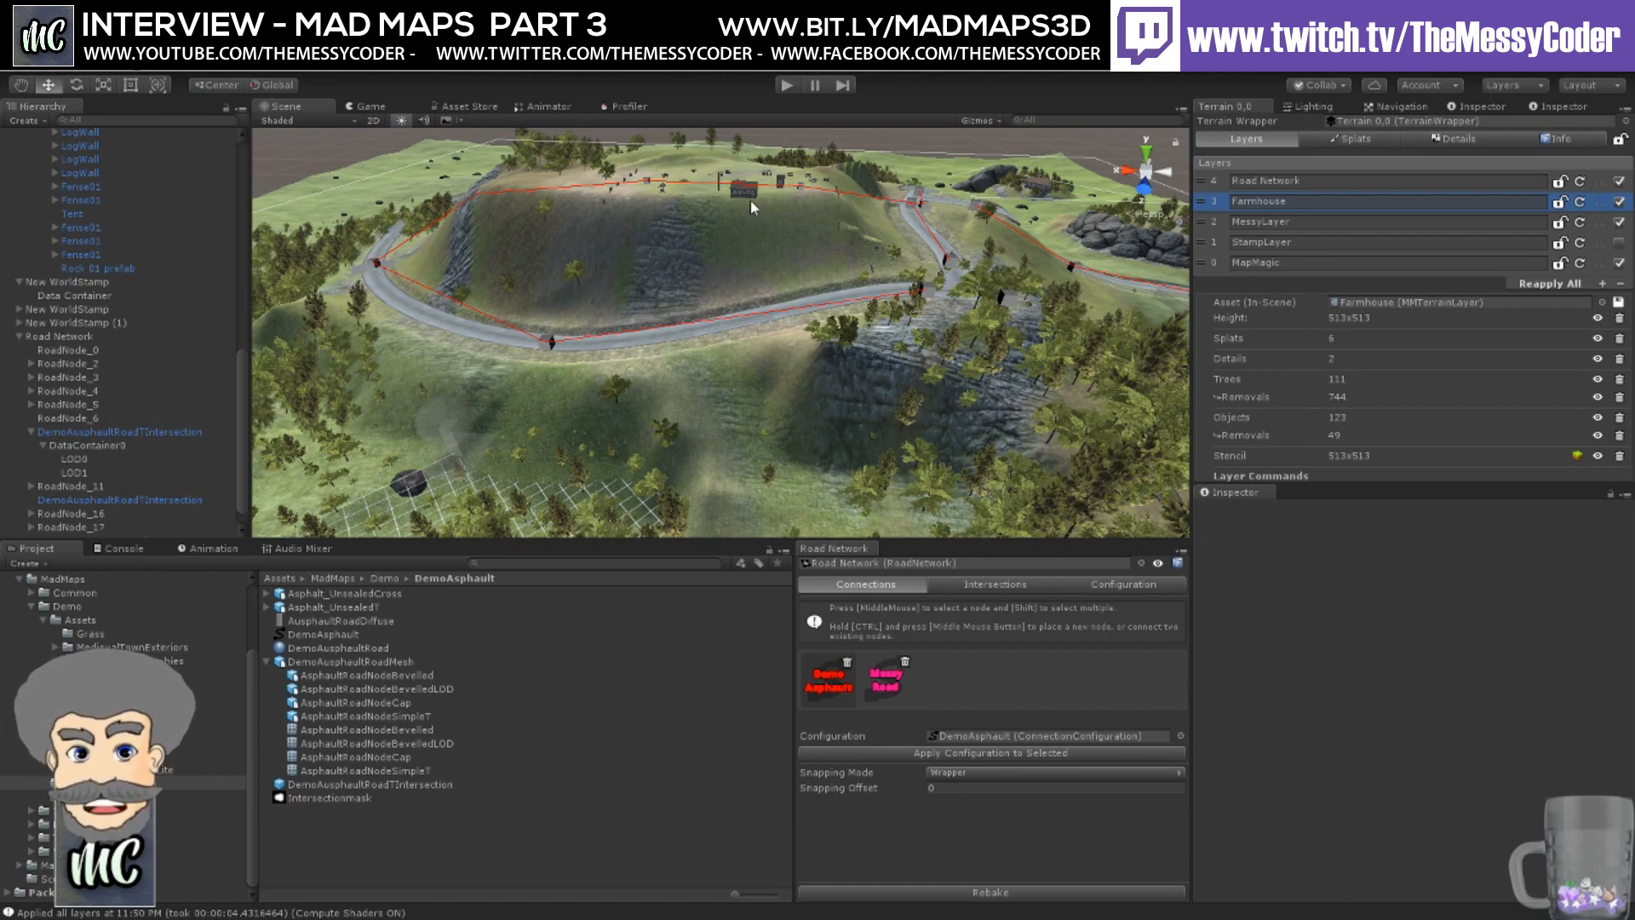
- Examine the road network, mountain and farmhouse stamps on the terrain from several sides in the scene view
left_click_drag(846, 274, 758, 270, "alt")
left_click_drag(954, 293, 933, 314, "alt")
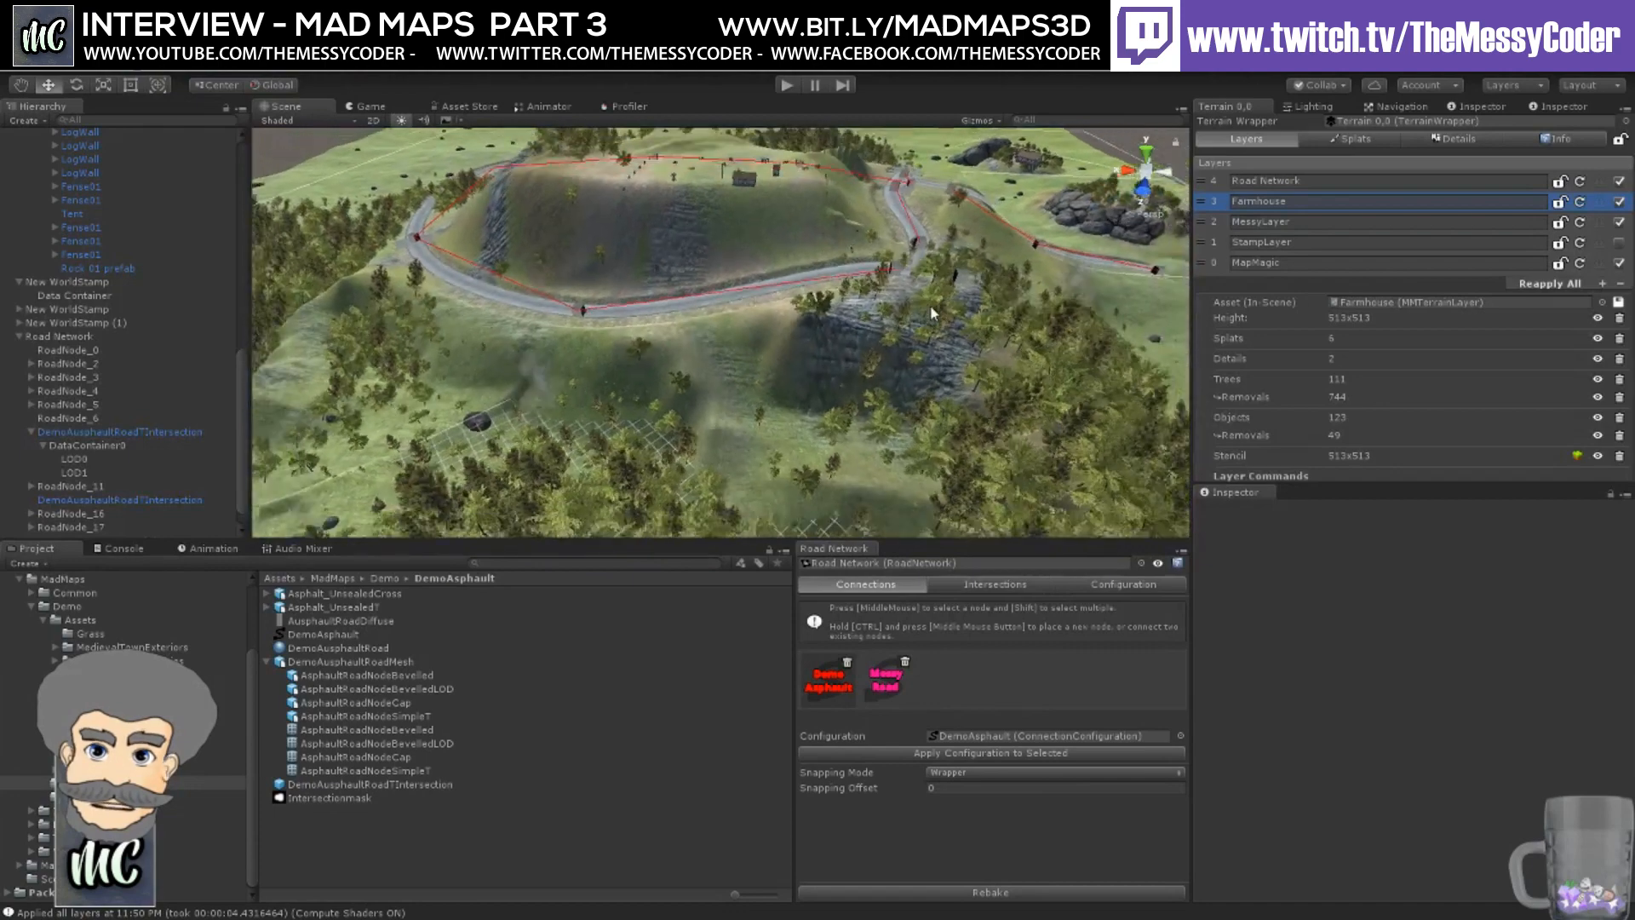
scroll(932, 313, "down", 3)
middle_click_drag(916, 300, 725, 264)
middle_click_drag(877, 266, 749, 271)
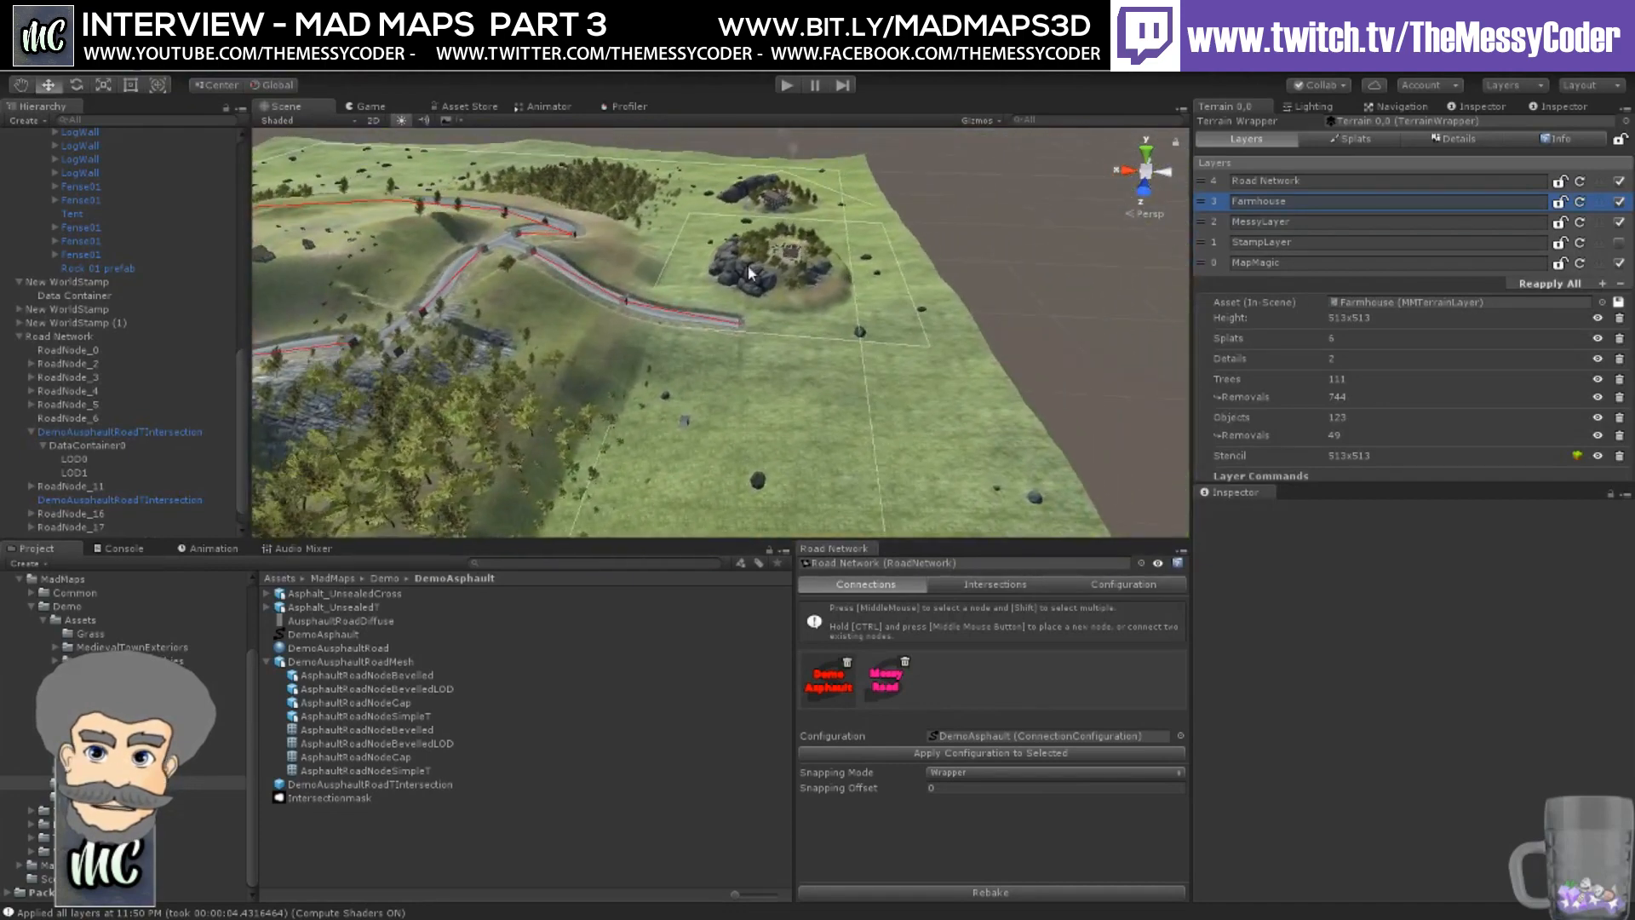
left_click_drag(749, 273, 460, 271, "alt")
middle_click_drag(928, 283, 456, 194)
left_click_drag(833, 257, 667, 267, "alt")
middle_click_drag(854, 259, 572, 255)
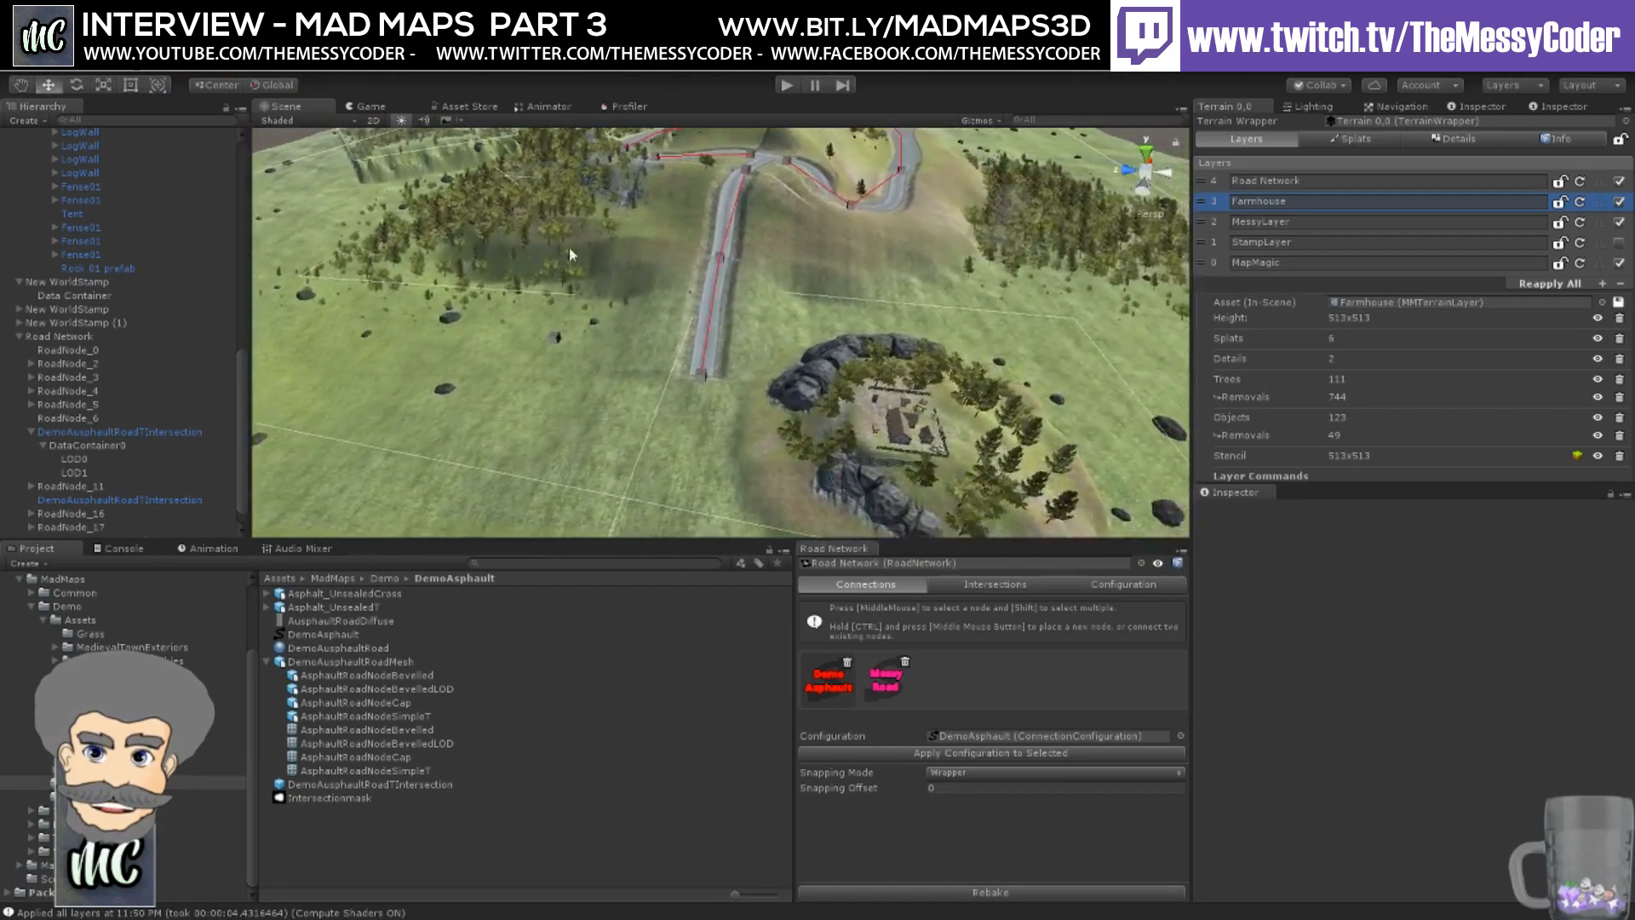
left_click_drag(1001, 299, 984, 258, "alt")
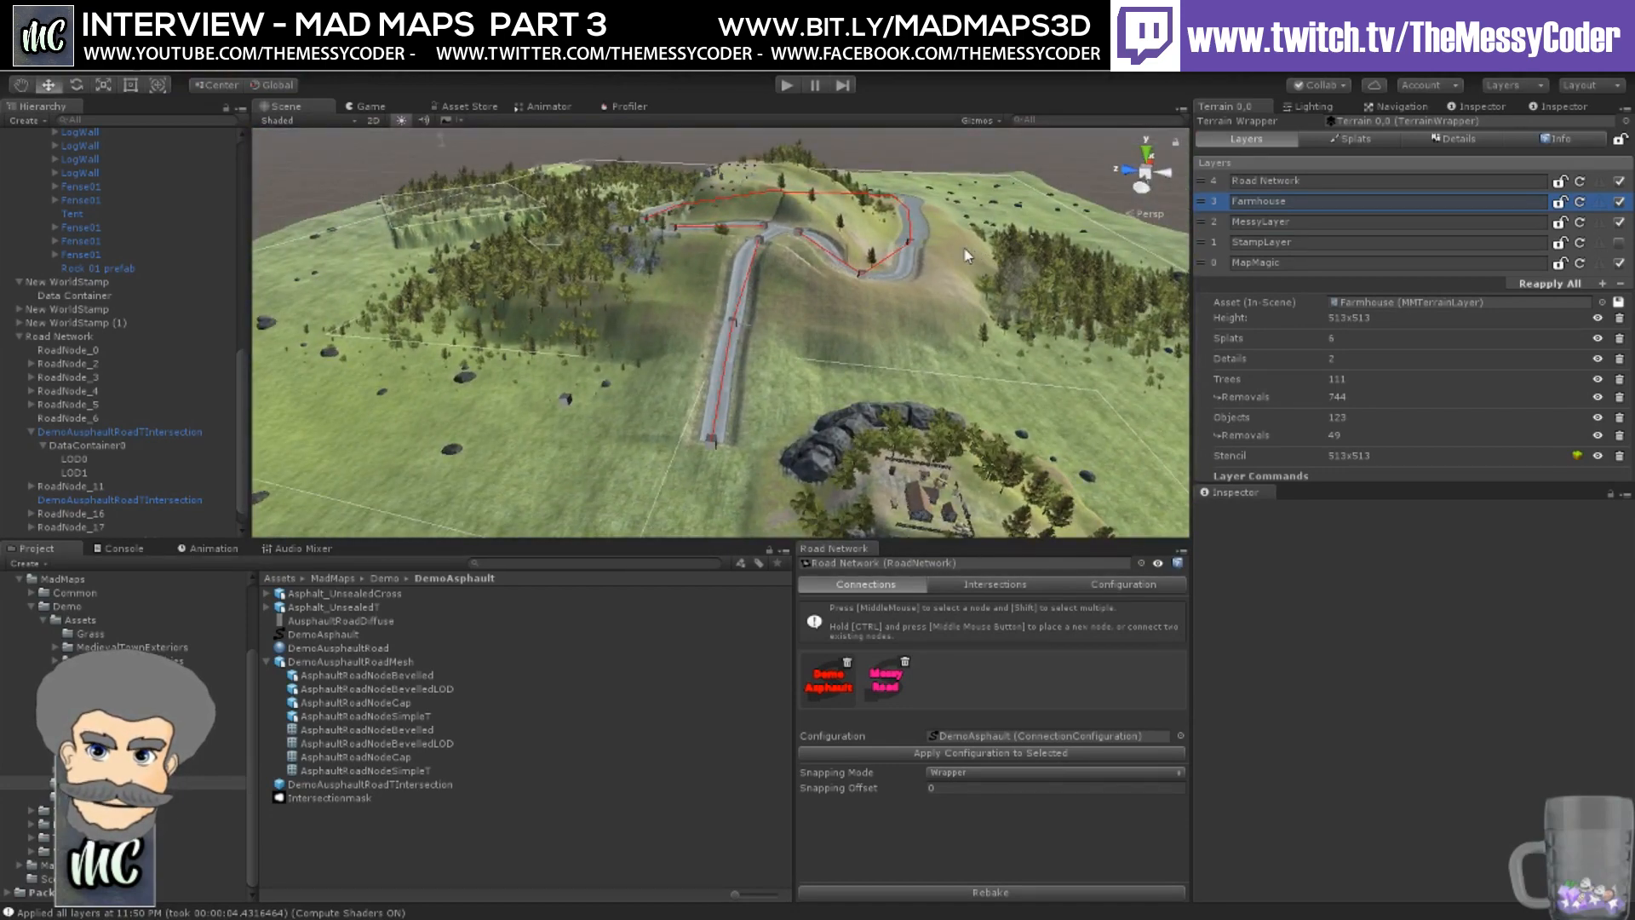
left_click_drag(847, 248, 1020, 258, "alt")
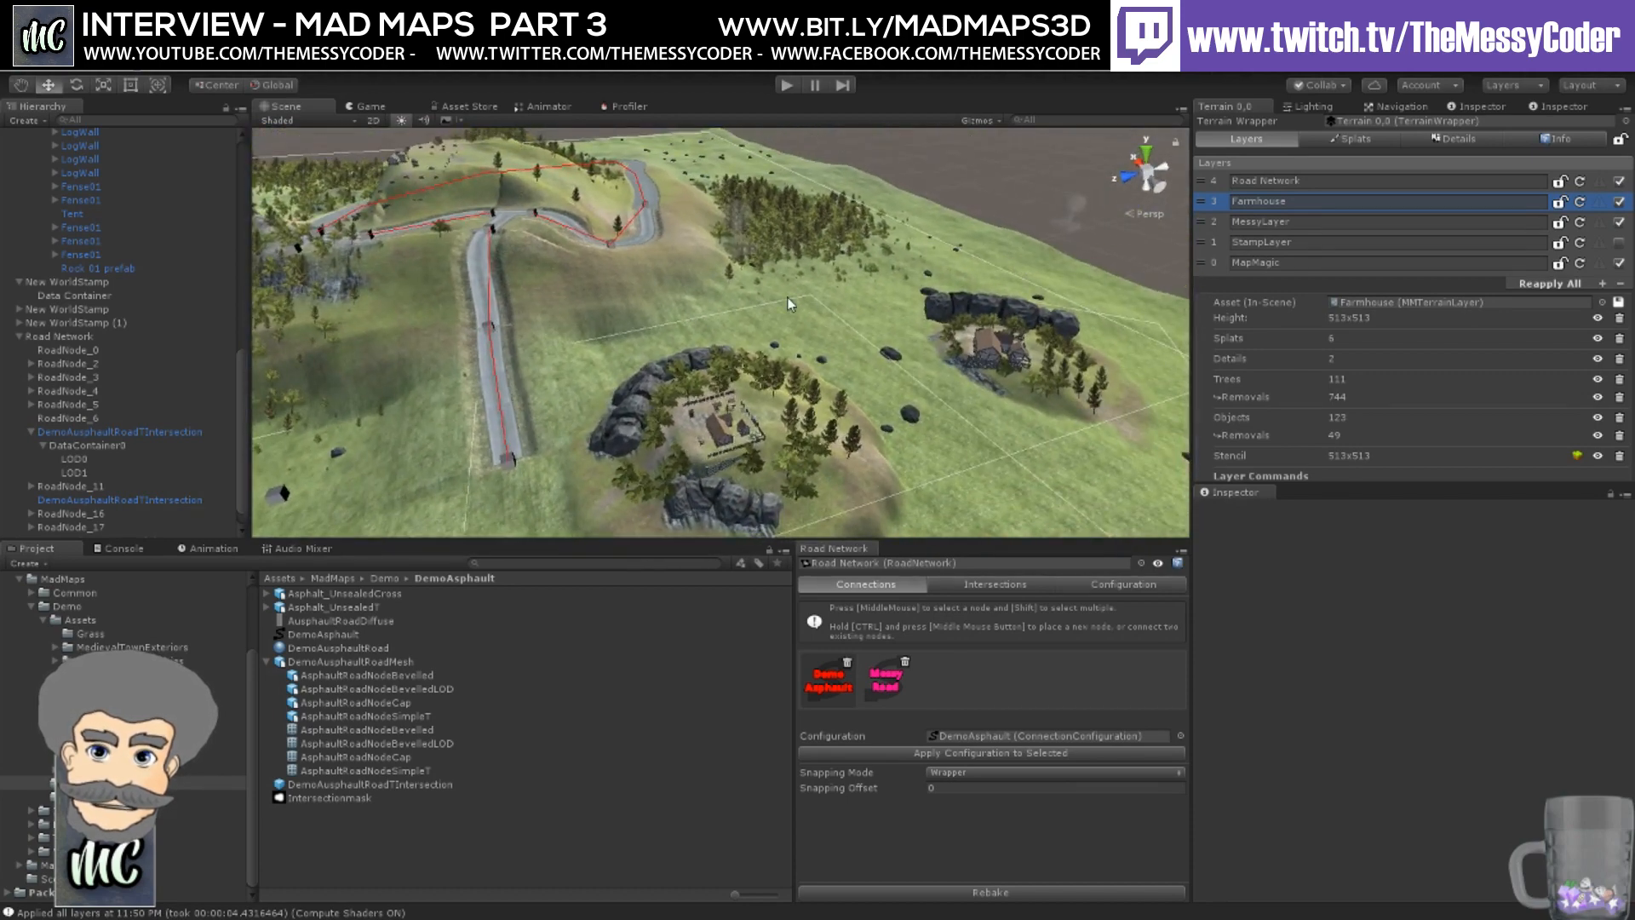
middle_click_drag(789, 298, 631, 321)
left_click_drag(631, 321, 842, 311, "alt")
right_click_drag(843, 311, 841, 306)
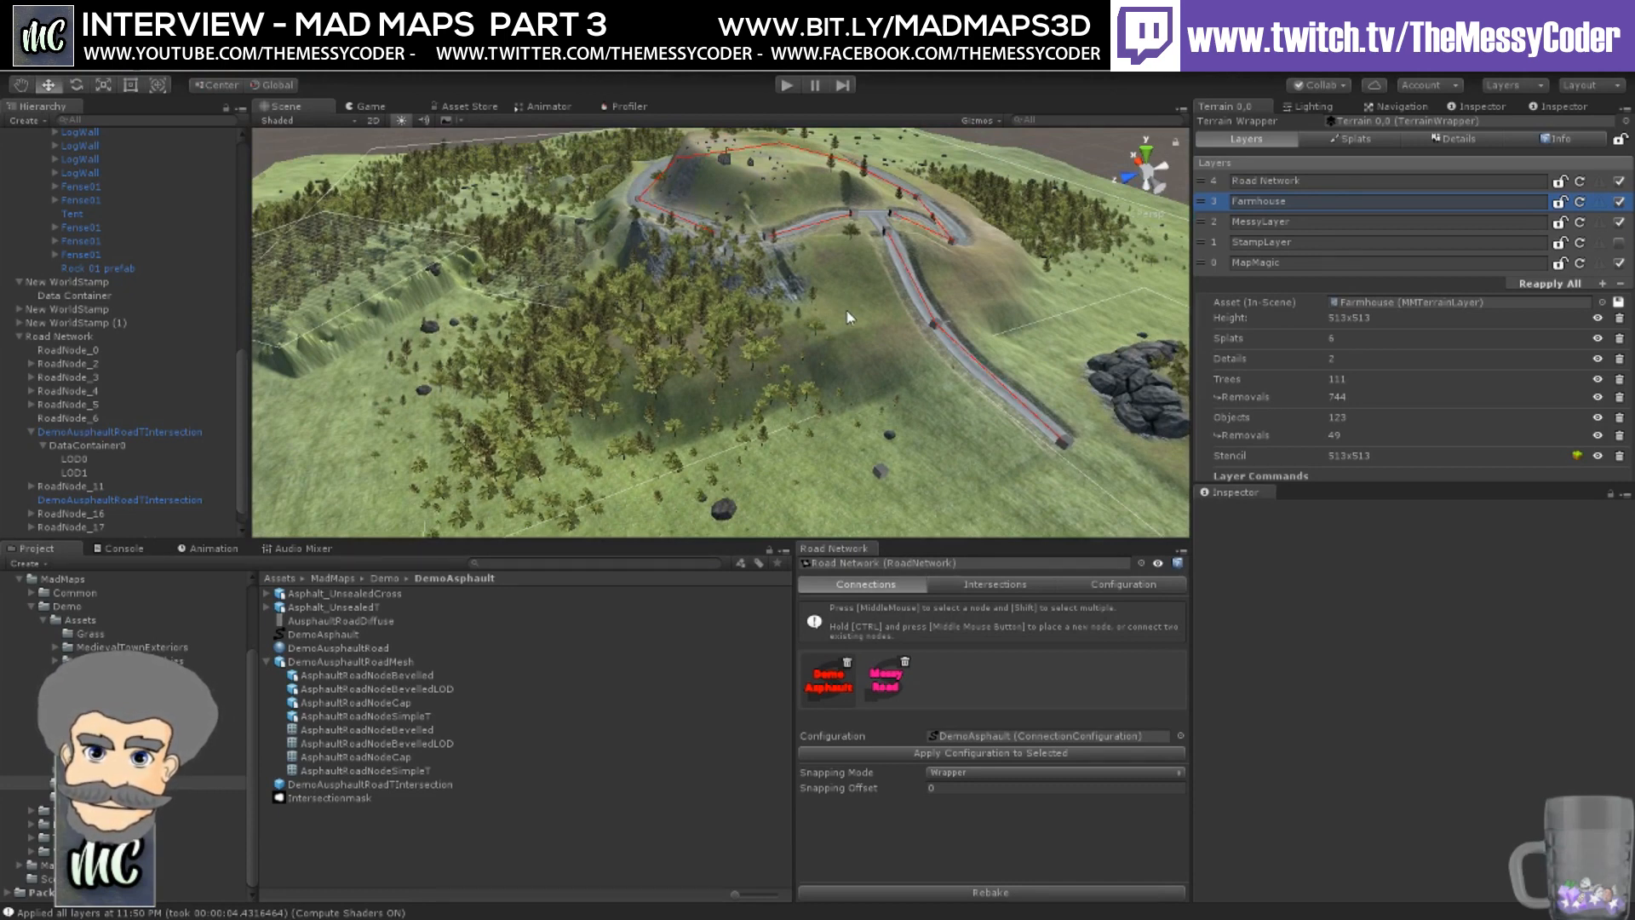
right_click_drag(769, 313, 844, 292)
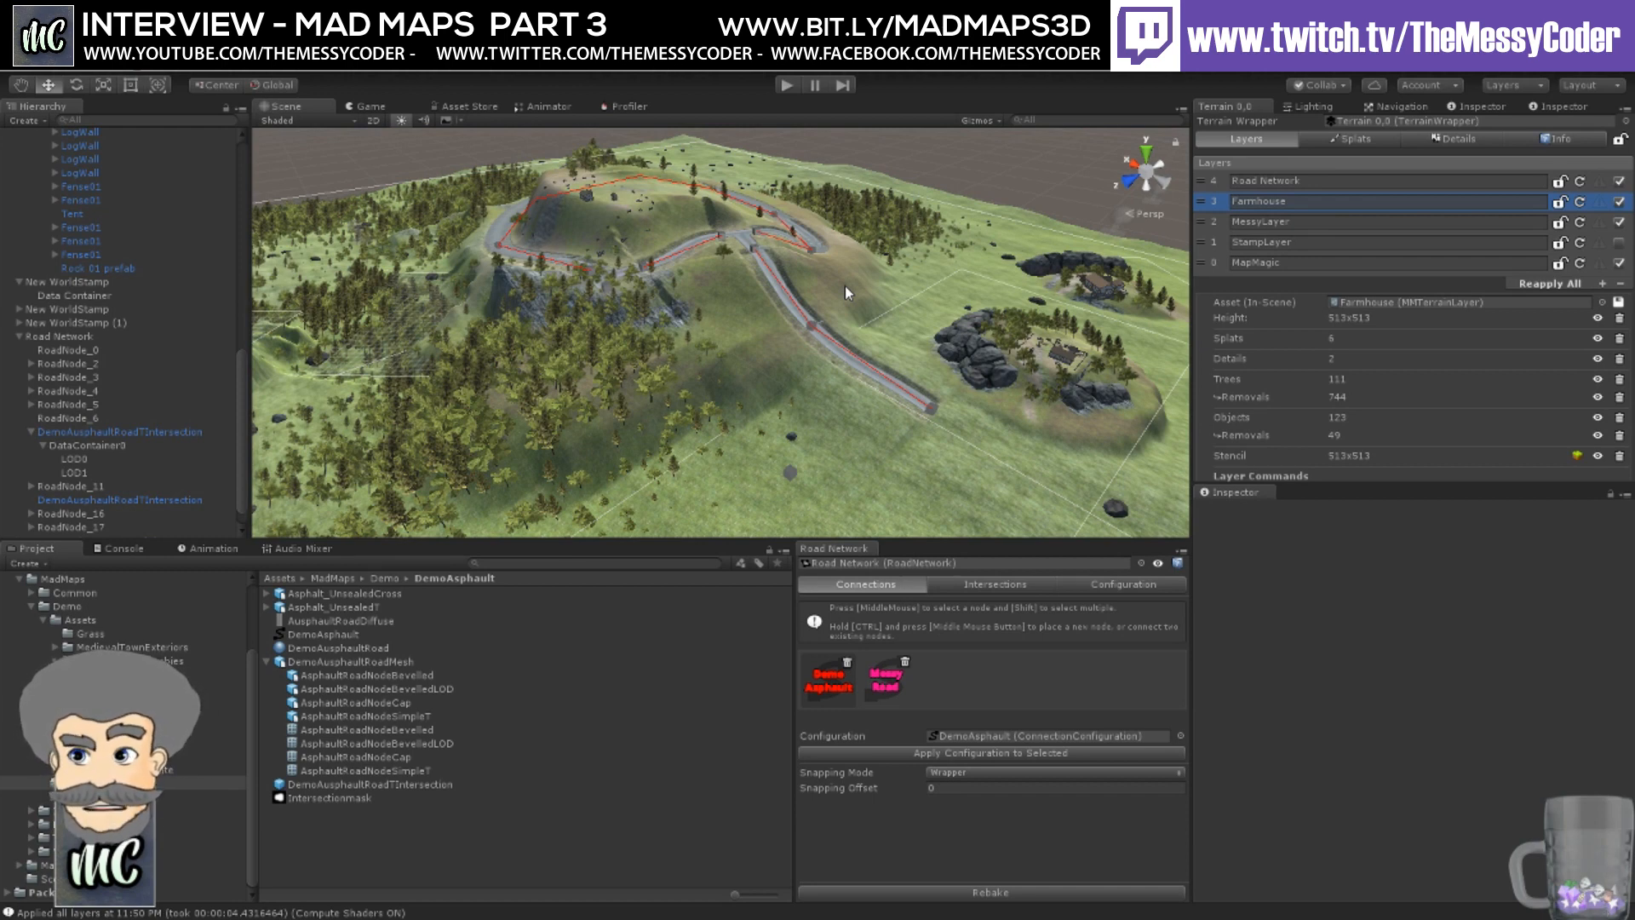
- Select DemoFarmhouseStamp (1) in the hierarchy, frame it in the scene and examine the farmhouse and its surrounding terrain
left_click(1016, 361)
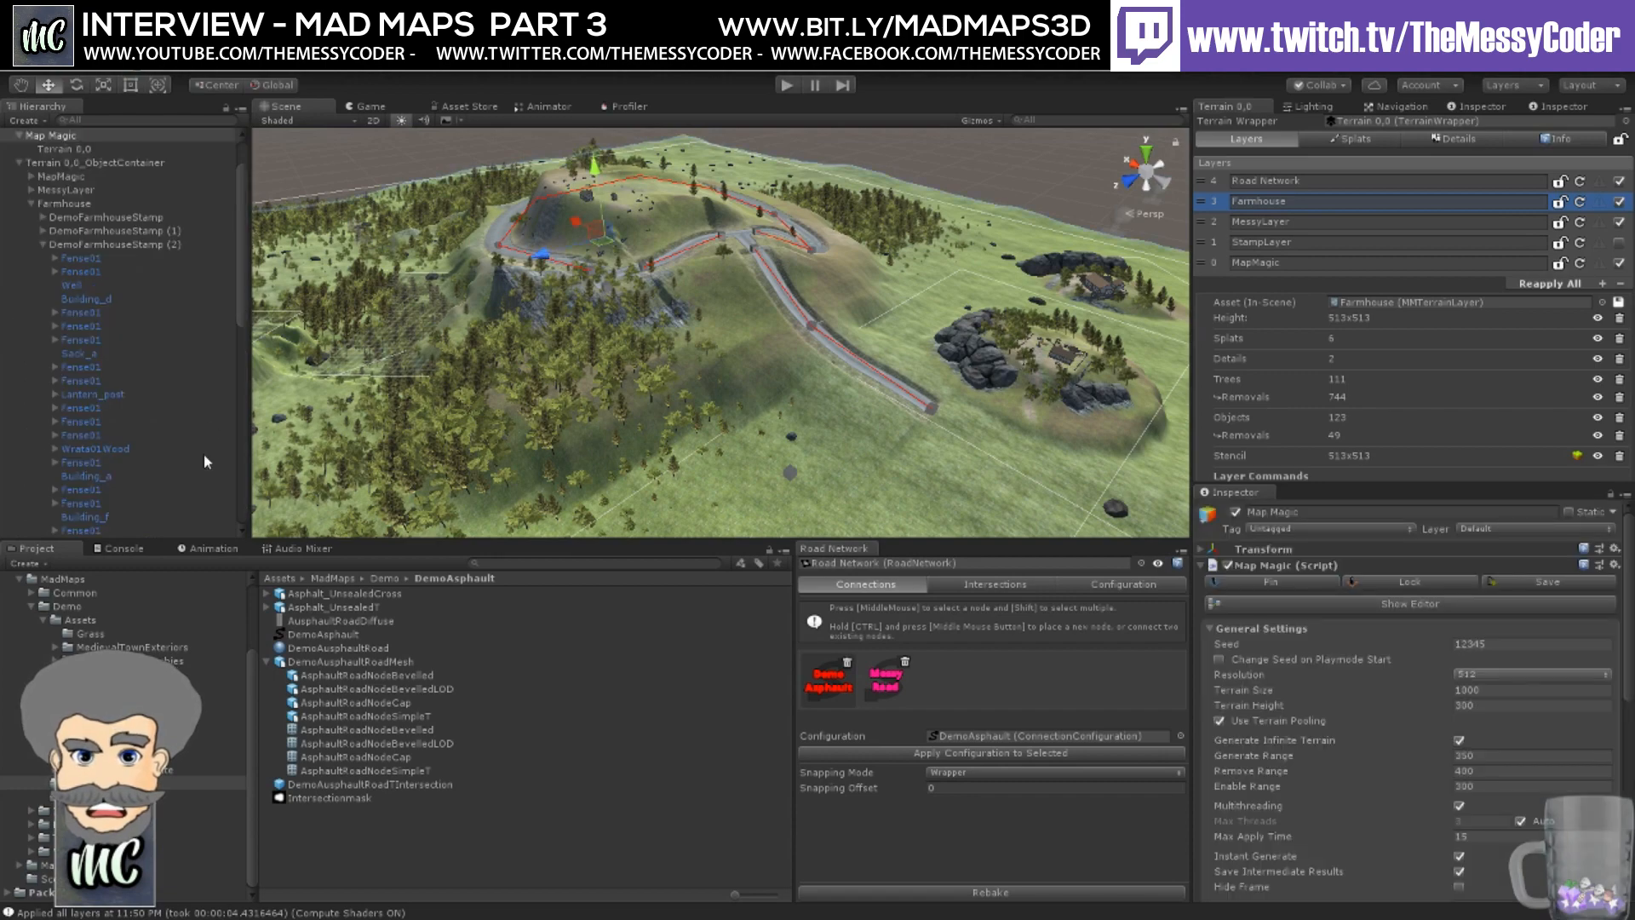
scroll(202, 453, "down", 10)
left_click(85, 517)
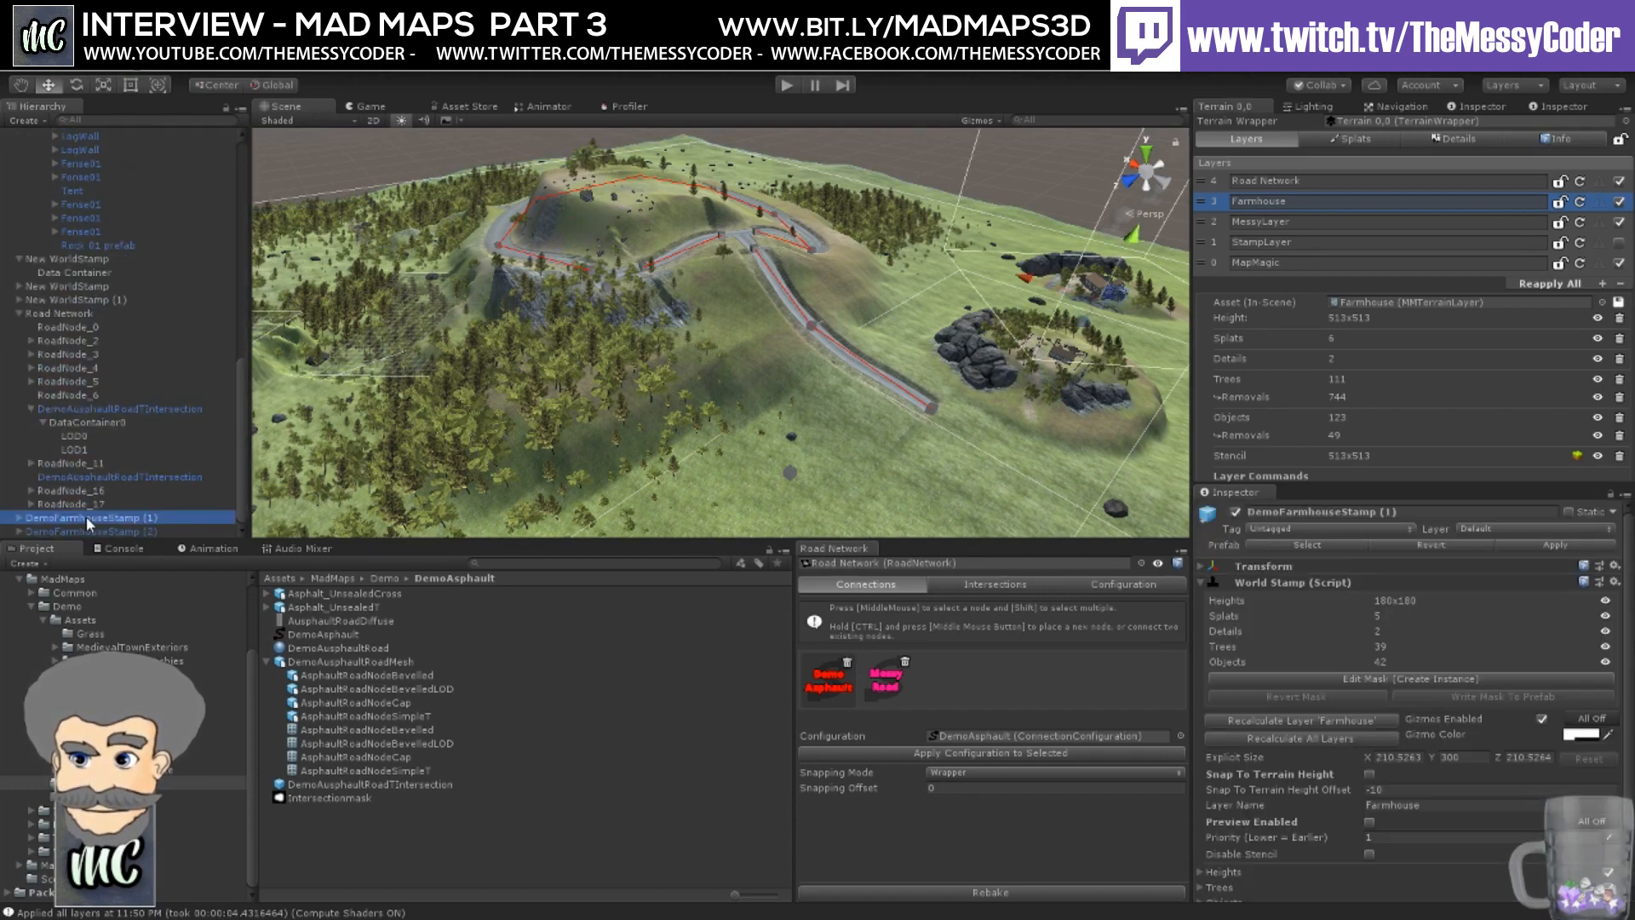
double_click(85, 517)
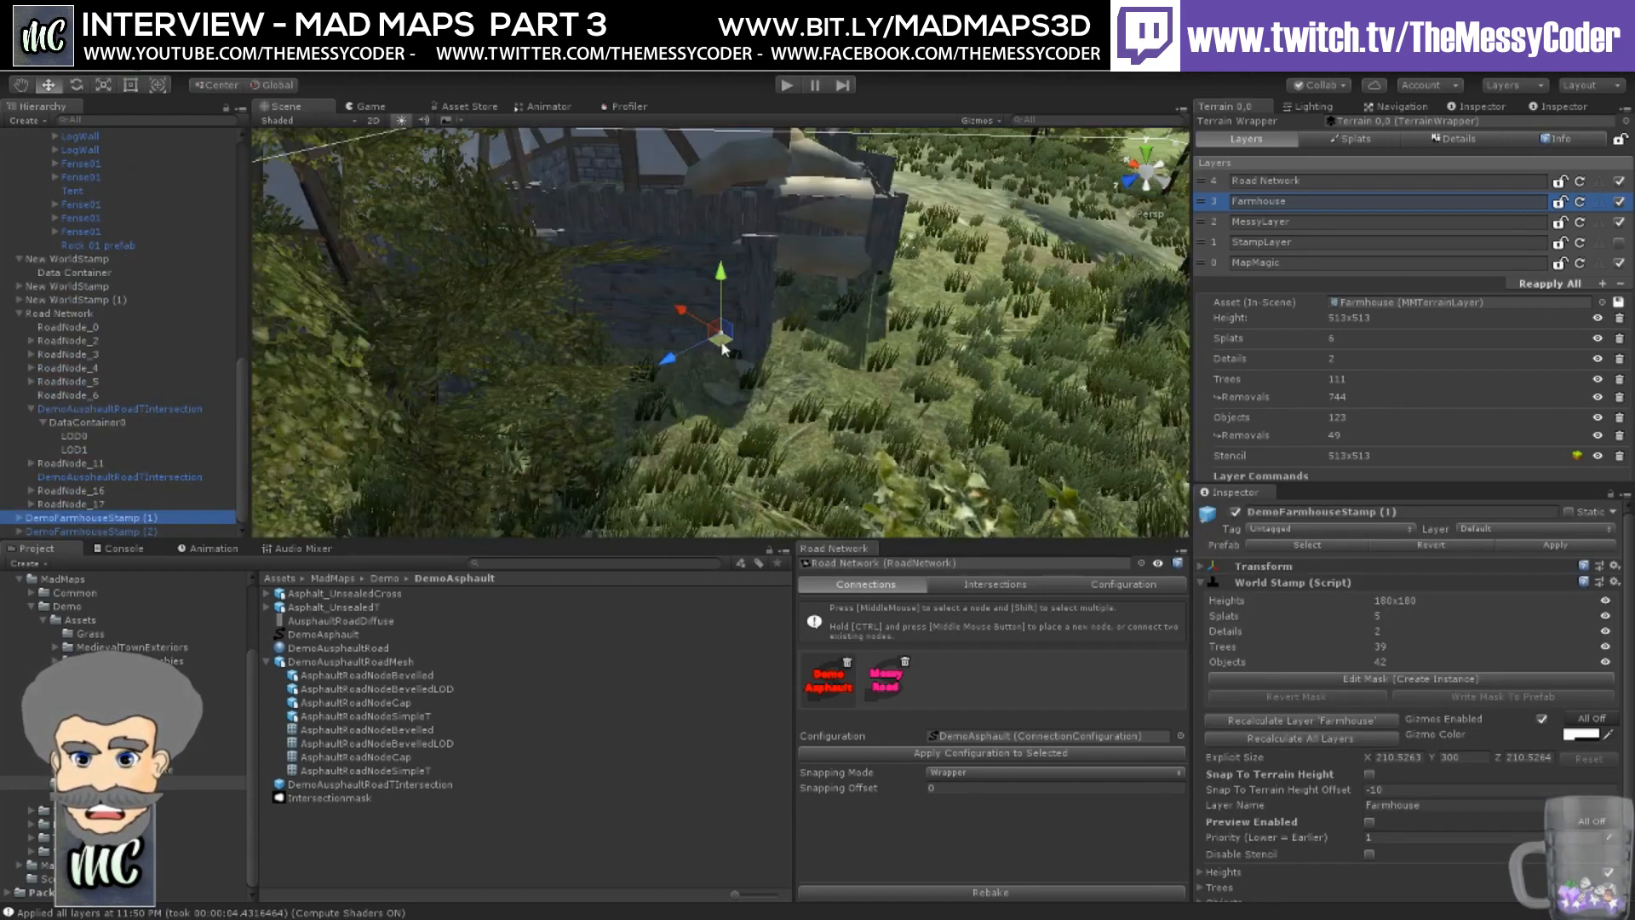
scroll(715, 341, "down", 10)
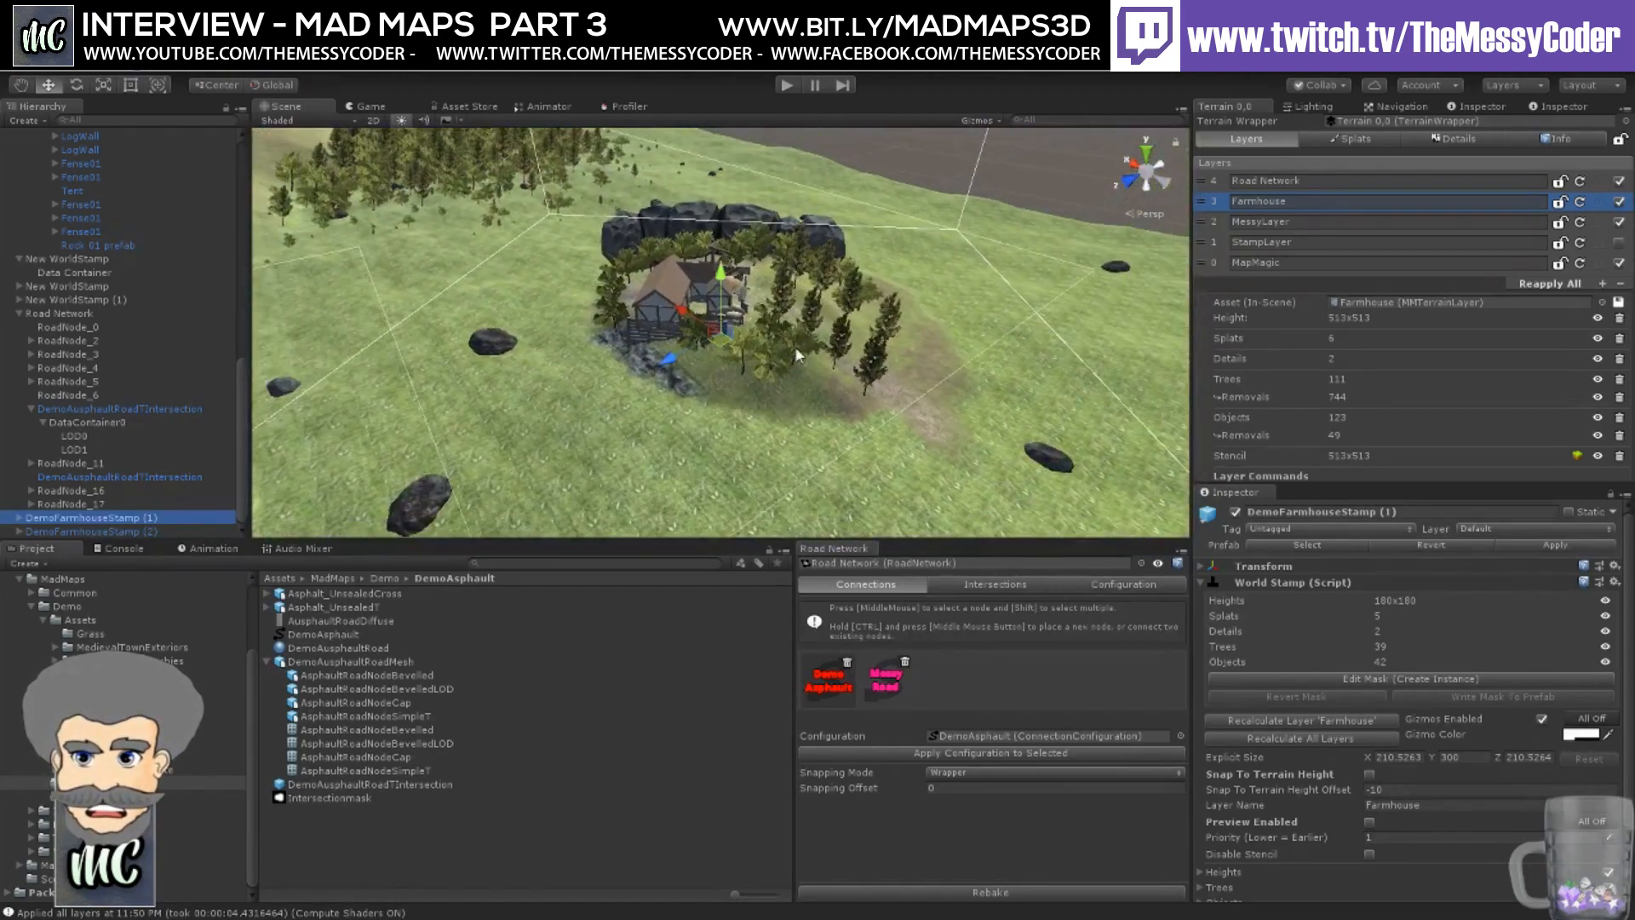
middle_click_drag(794, 346, 679, 298)
left_click_drag(678, 298, 445, 397, "alt")
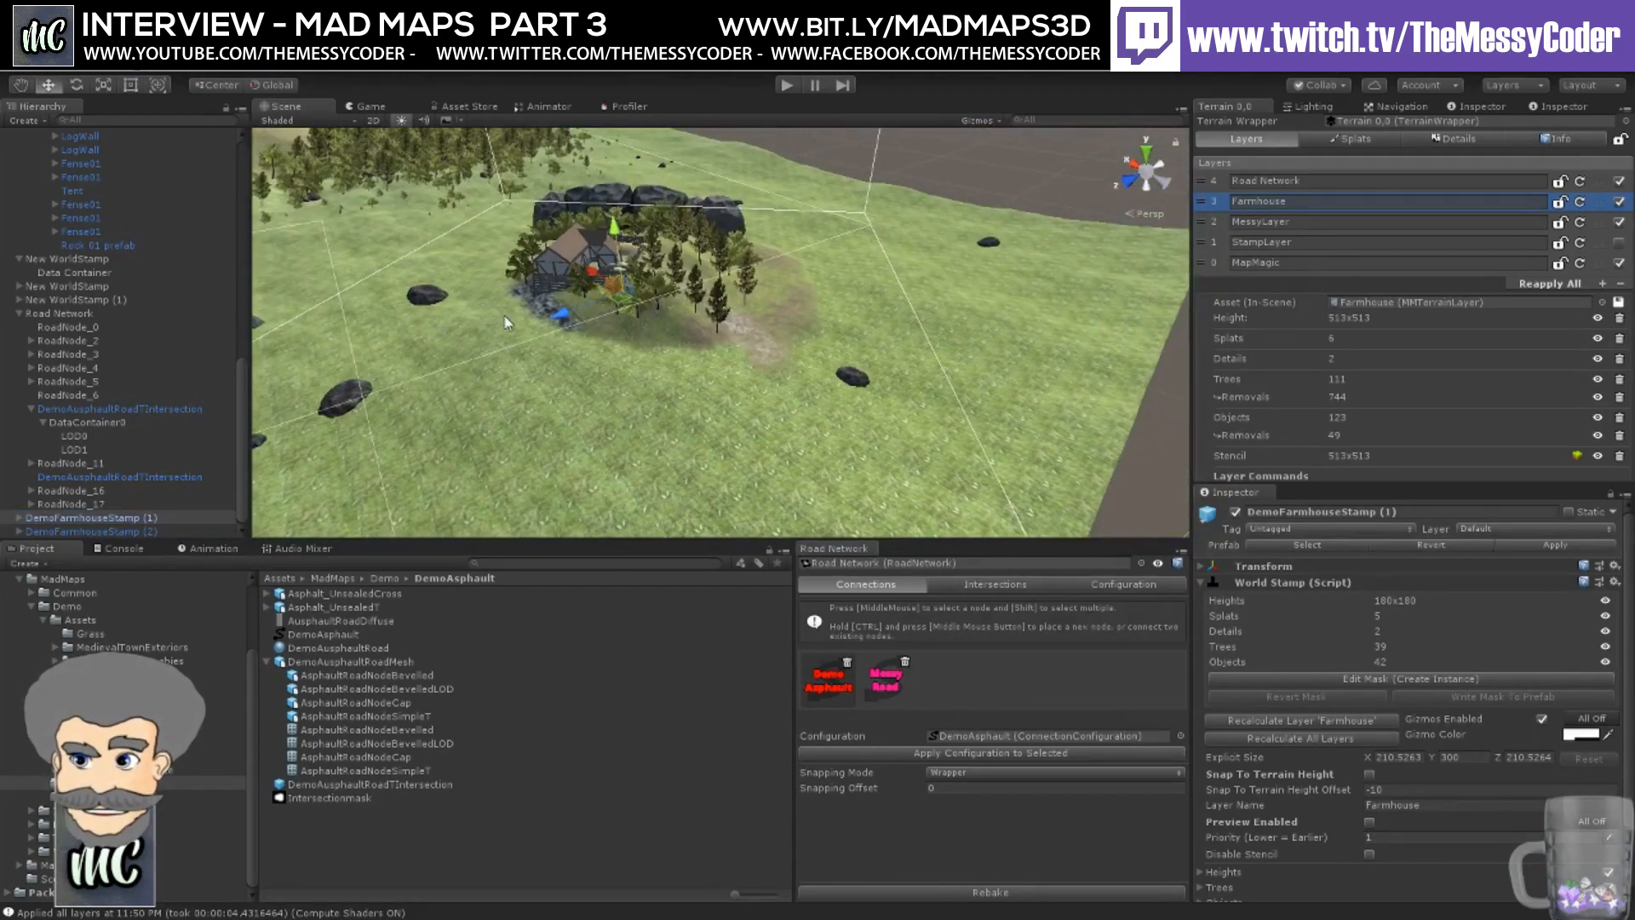
left_click_drag(598, 322, 636, 306, "alt")
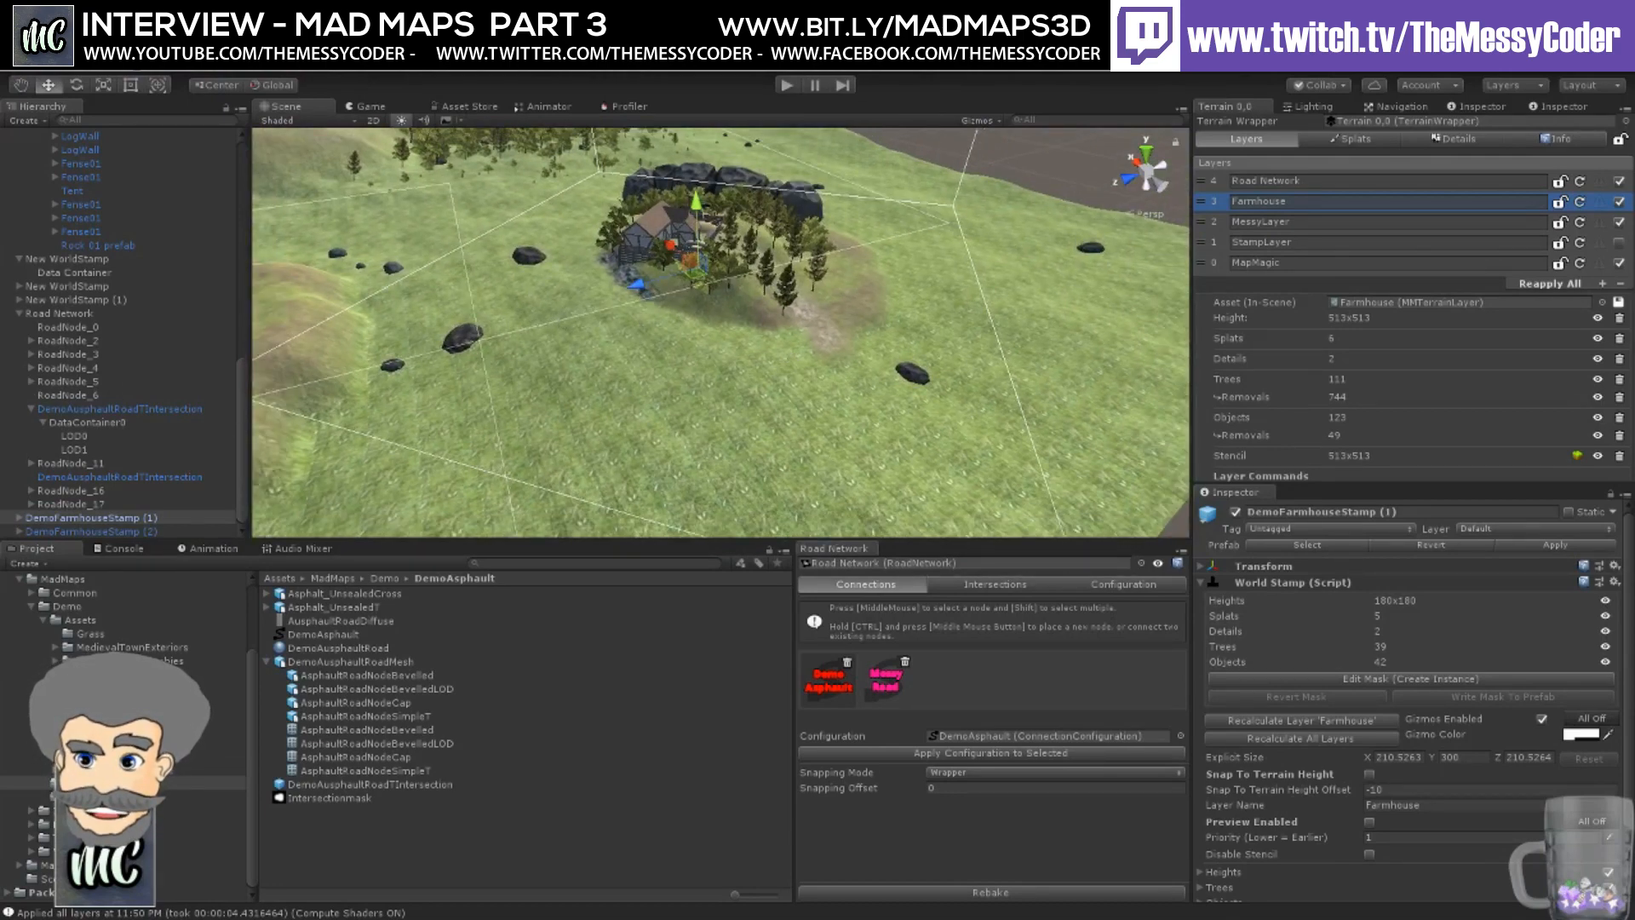
scroll(119, 647, "up", 5)
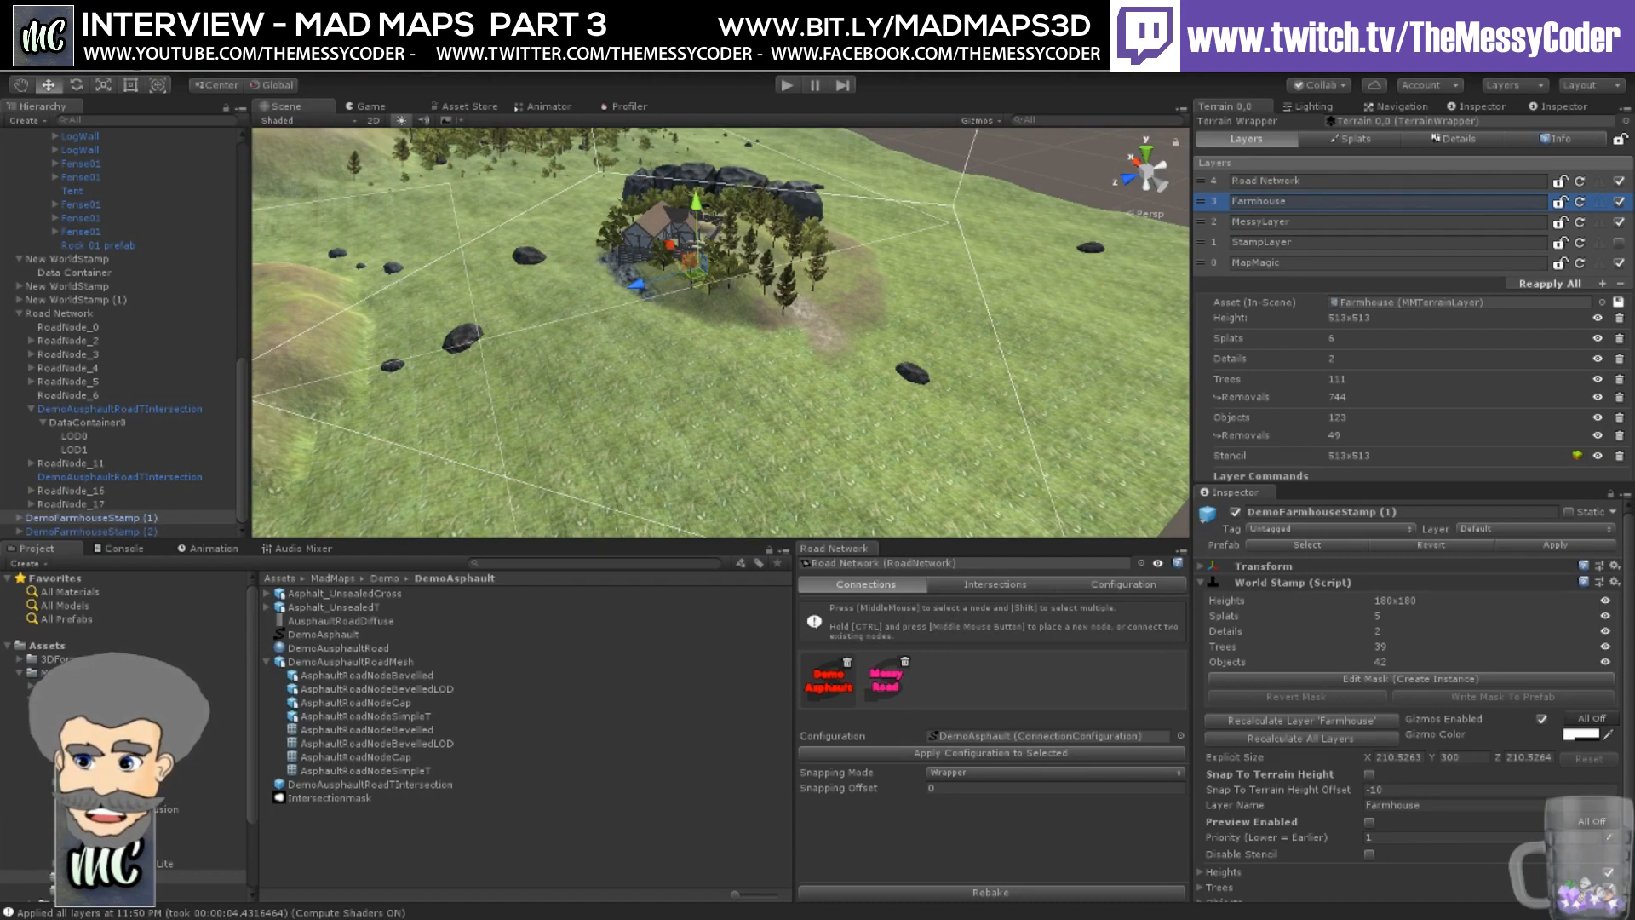
left_click(66, 74)
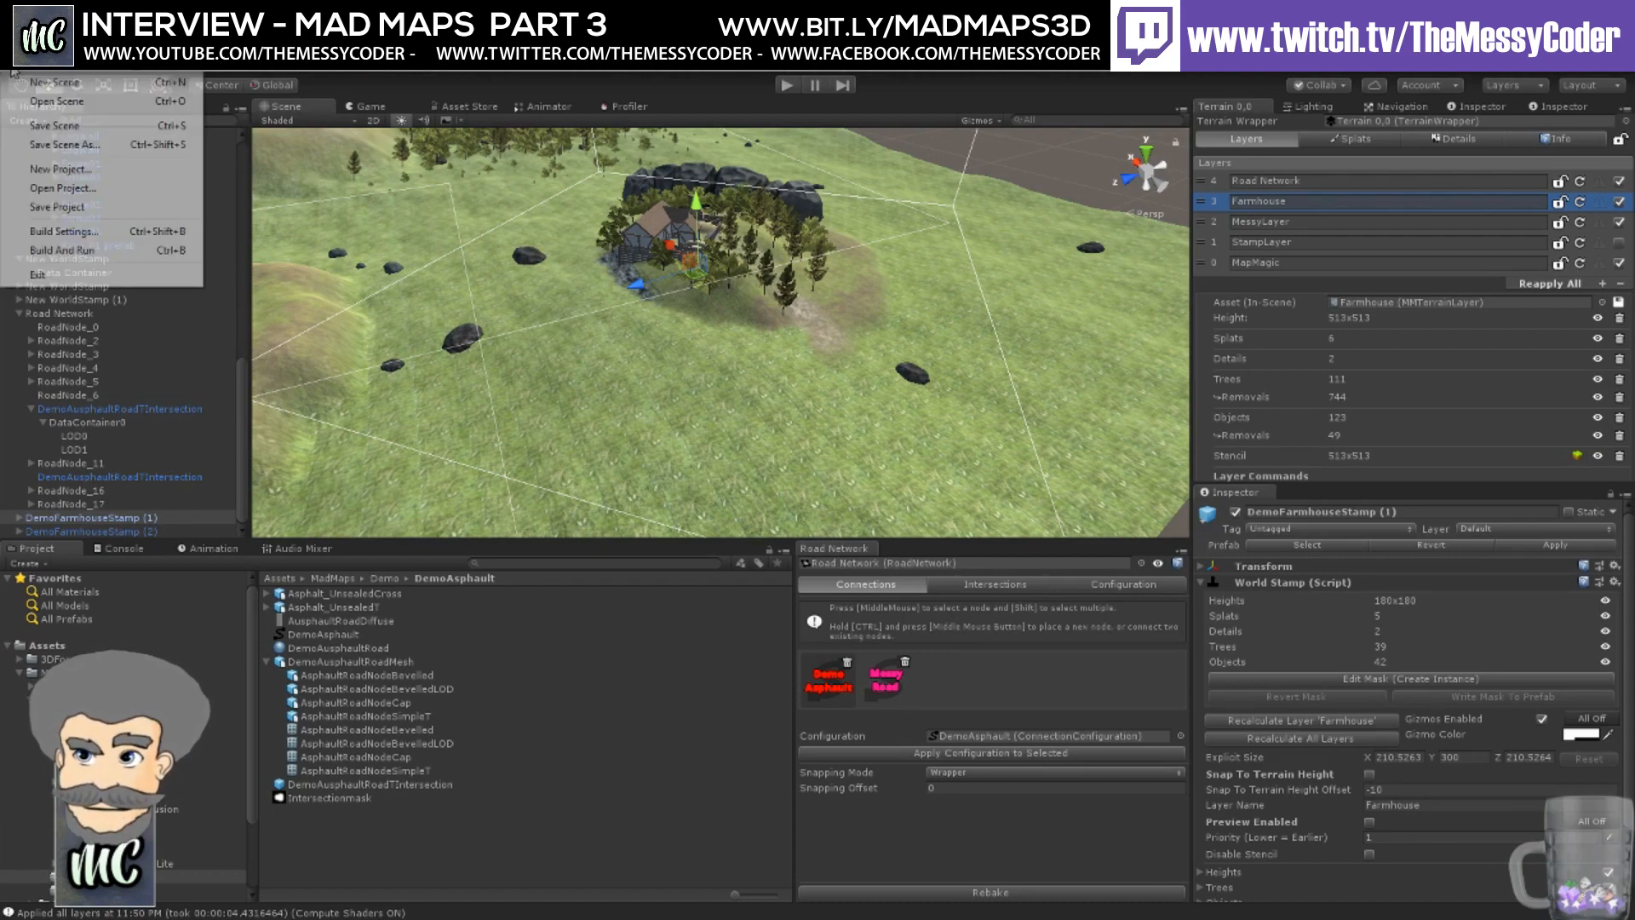
left_click(71, 158)
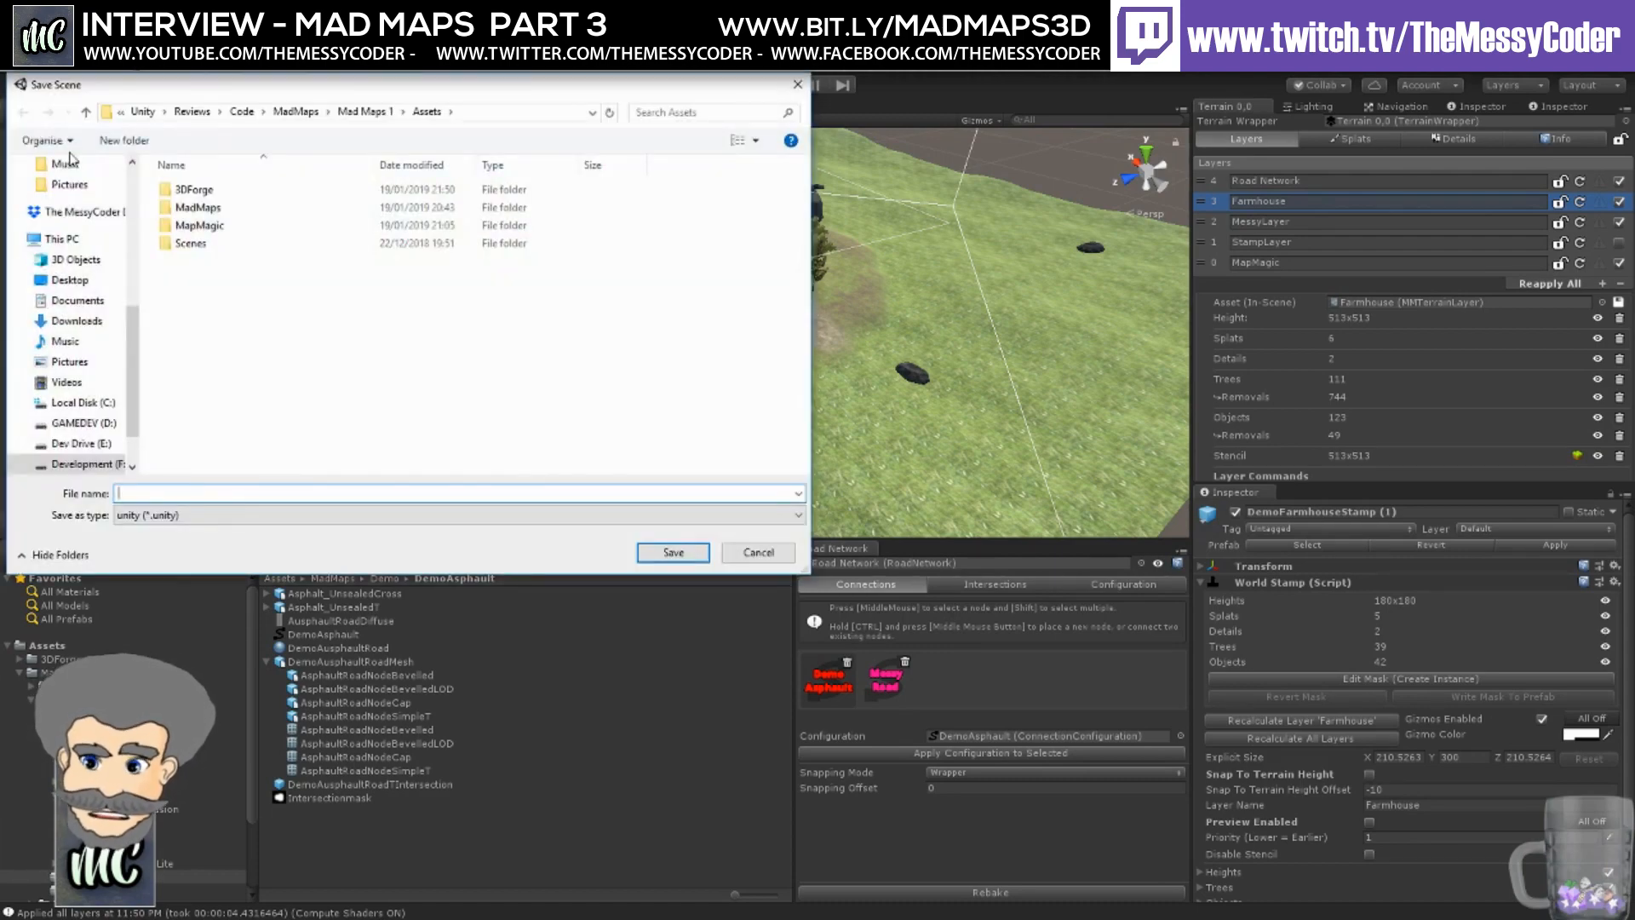
key("Escape")
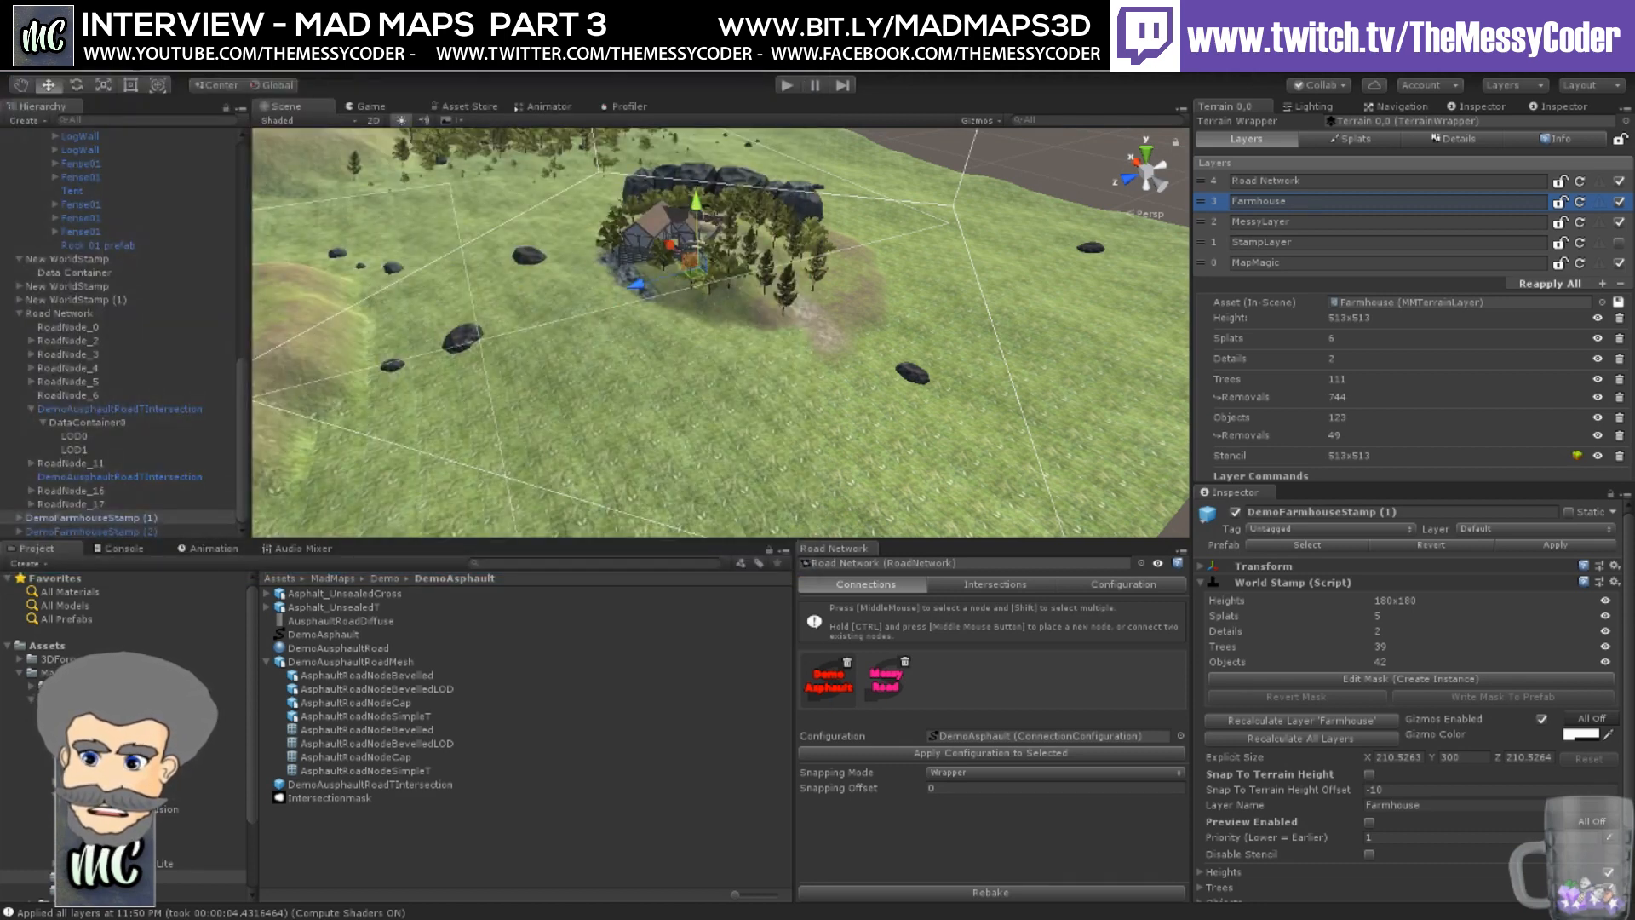
- Open the DemoScene scene from the MadMaps Demo asset folder
left_click(68, 699)
left_click(304, 689)
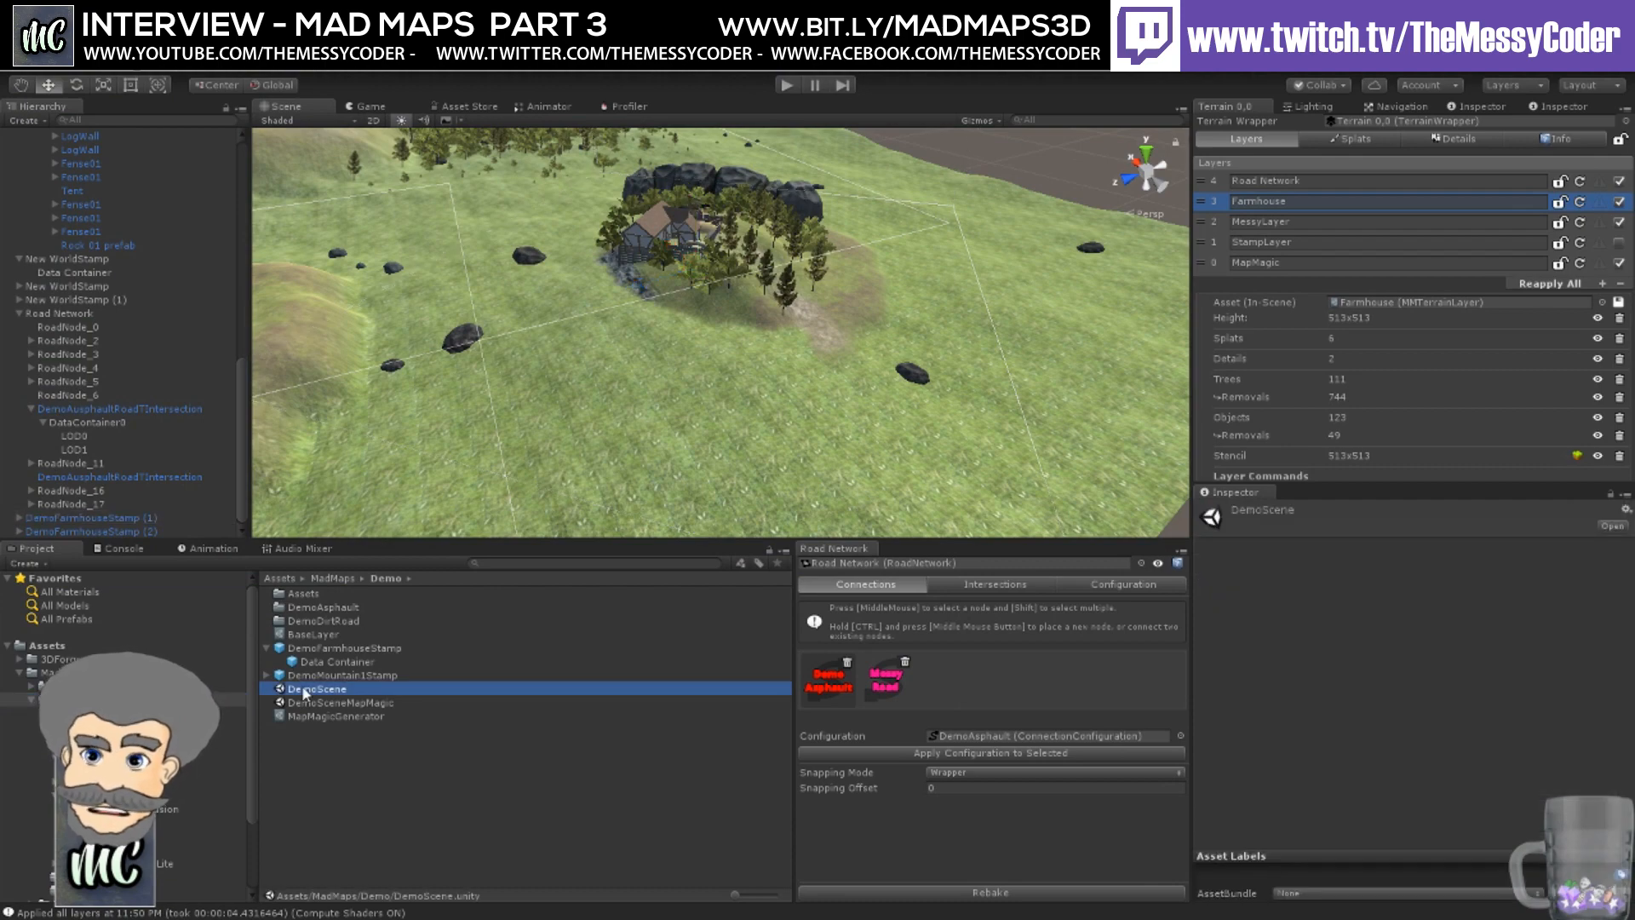
double_click(314, 690)
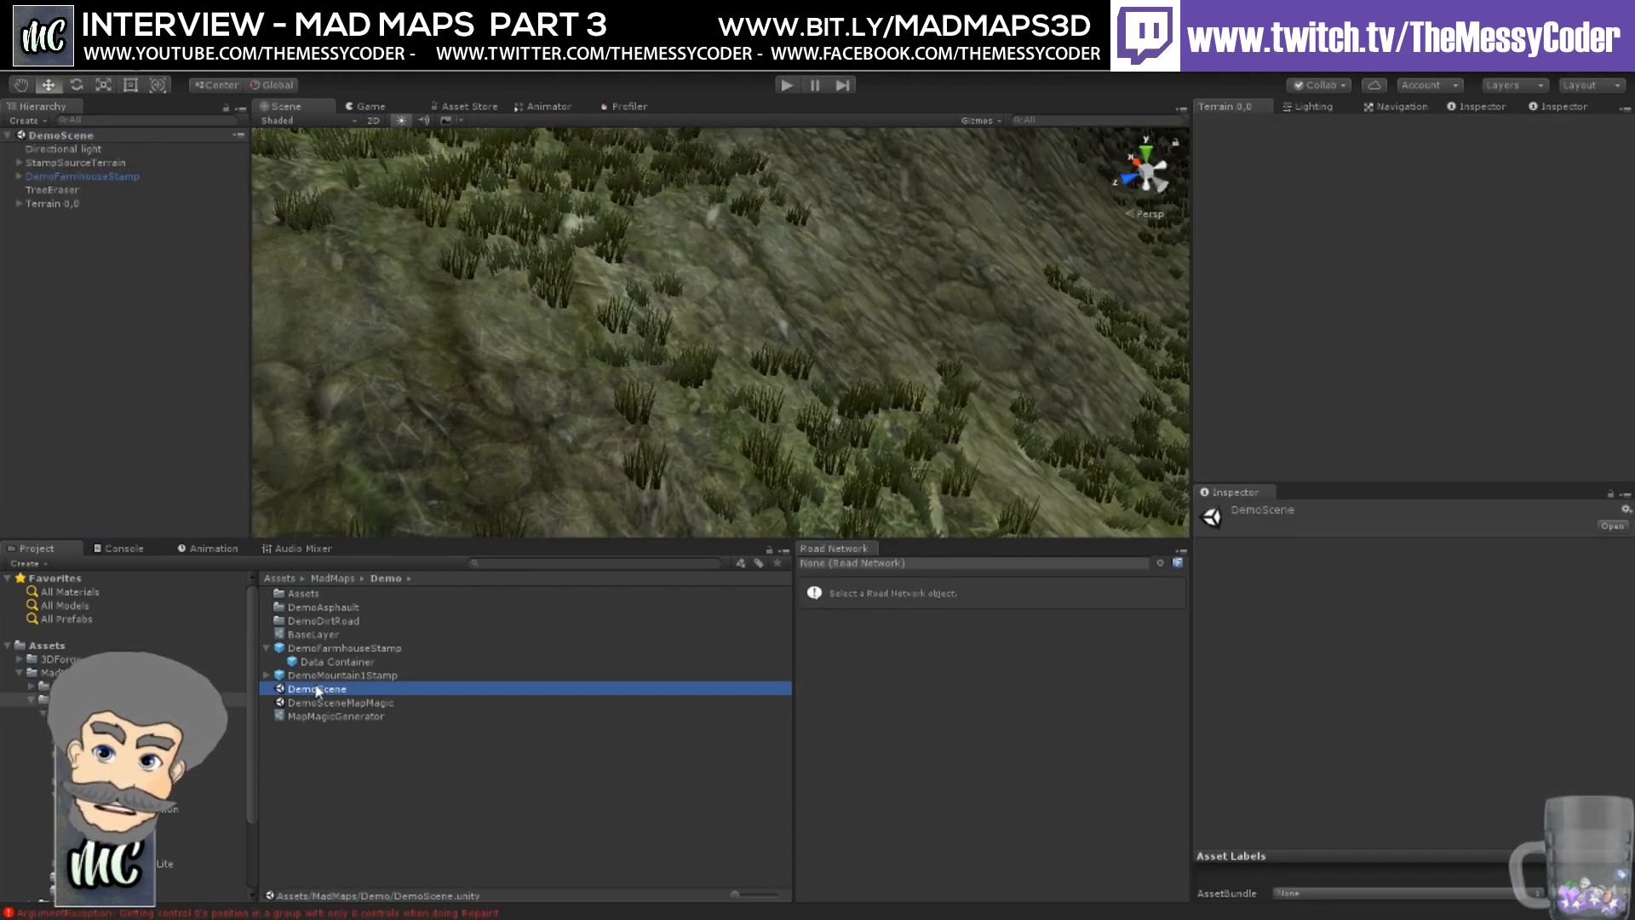
- Select the StampSourceTerrain object, frame it in the scene and bring its farmhouse area into close view
double_click(54, 177)
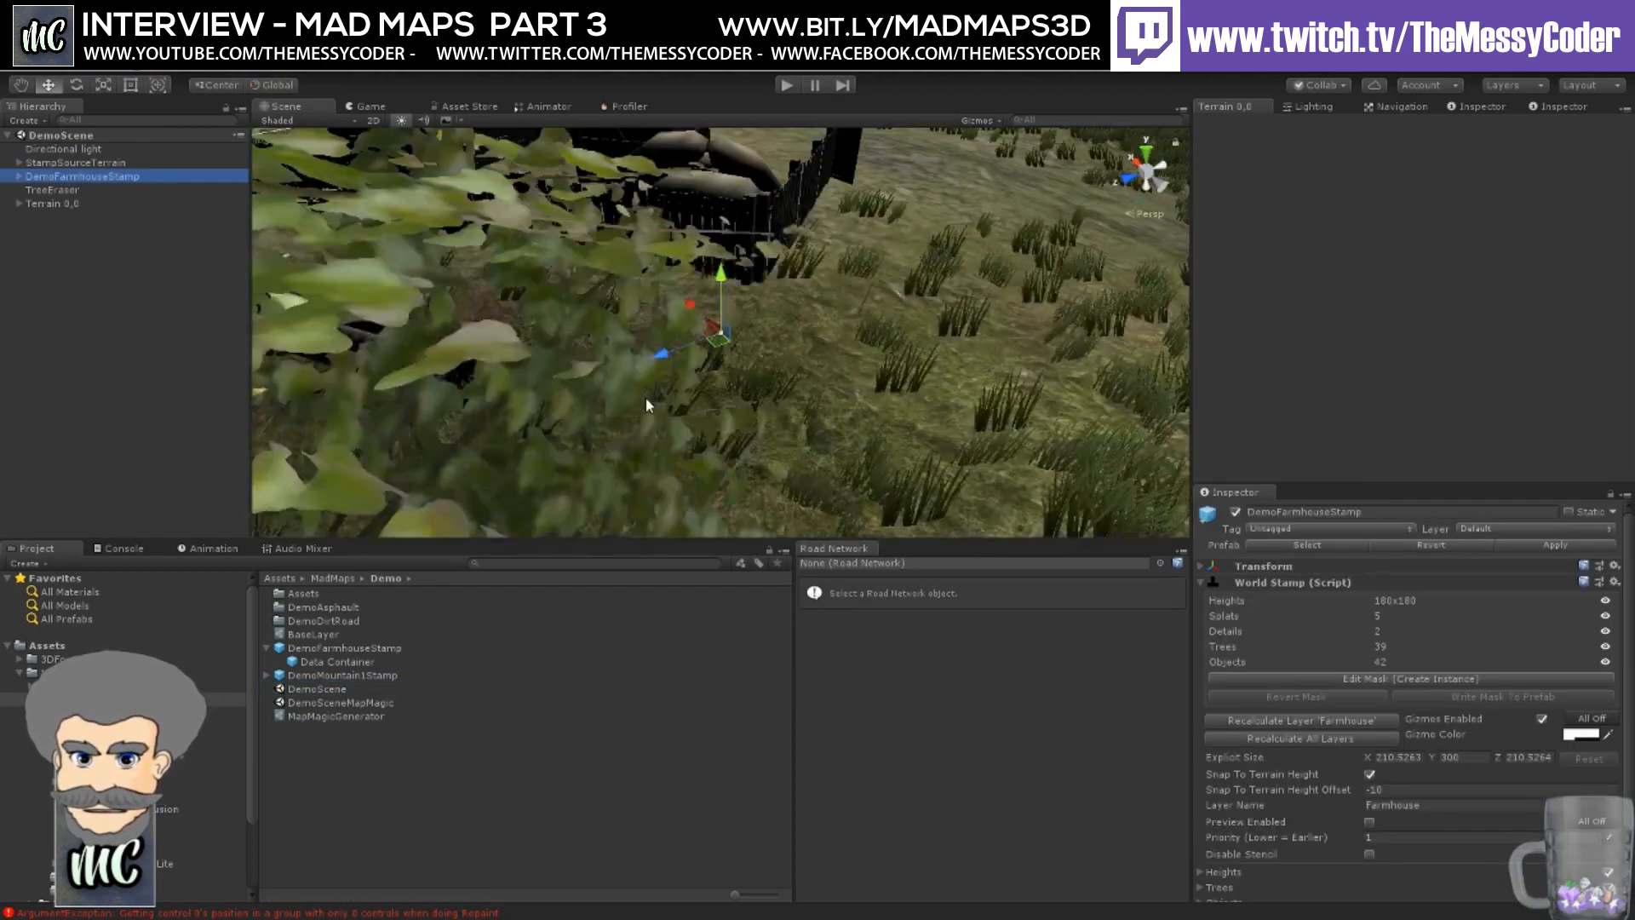
double_click(76, 163)
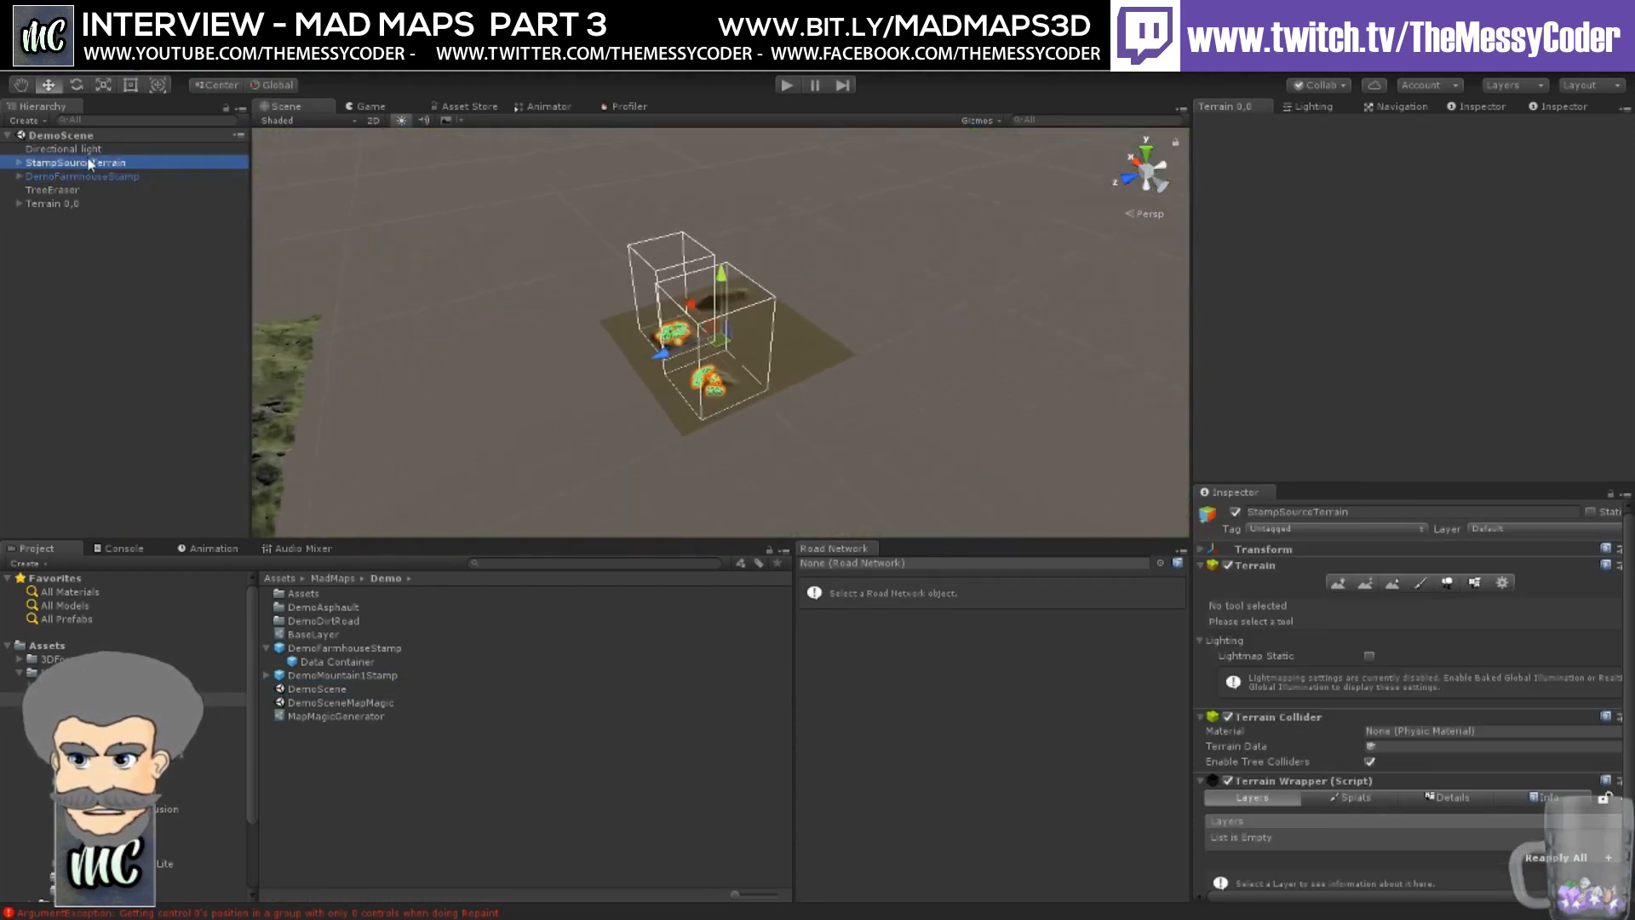
right_click_drag(814, 361, 760, 407)
scroll(656, 408, "up", 5)
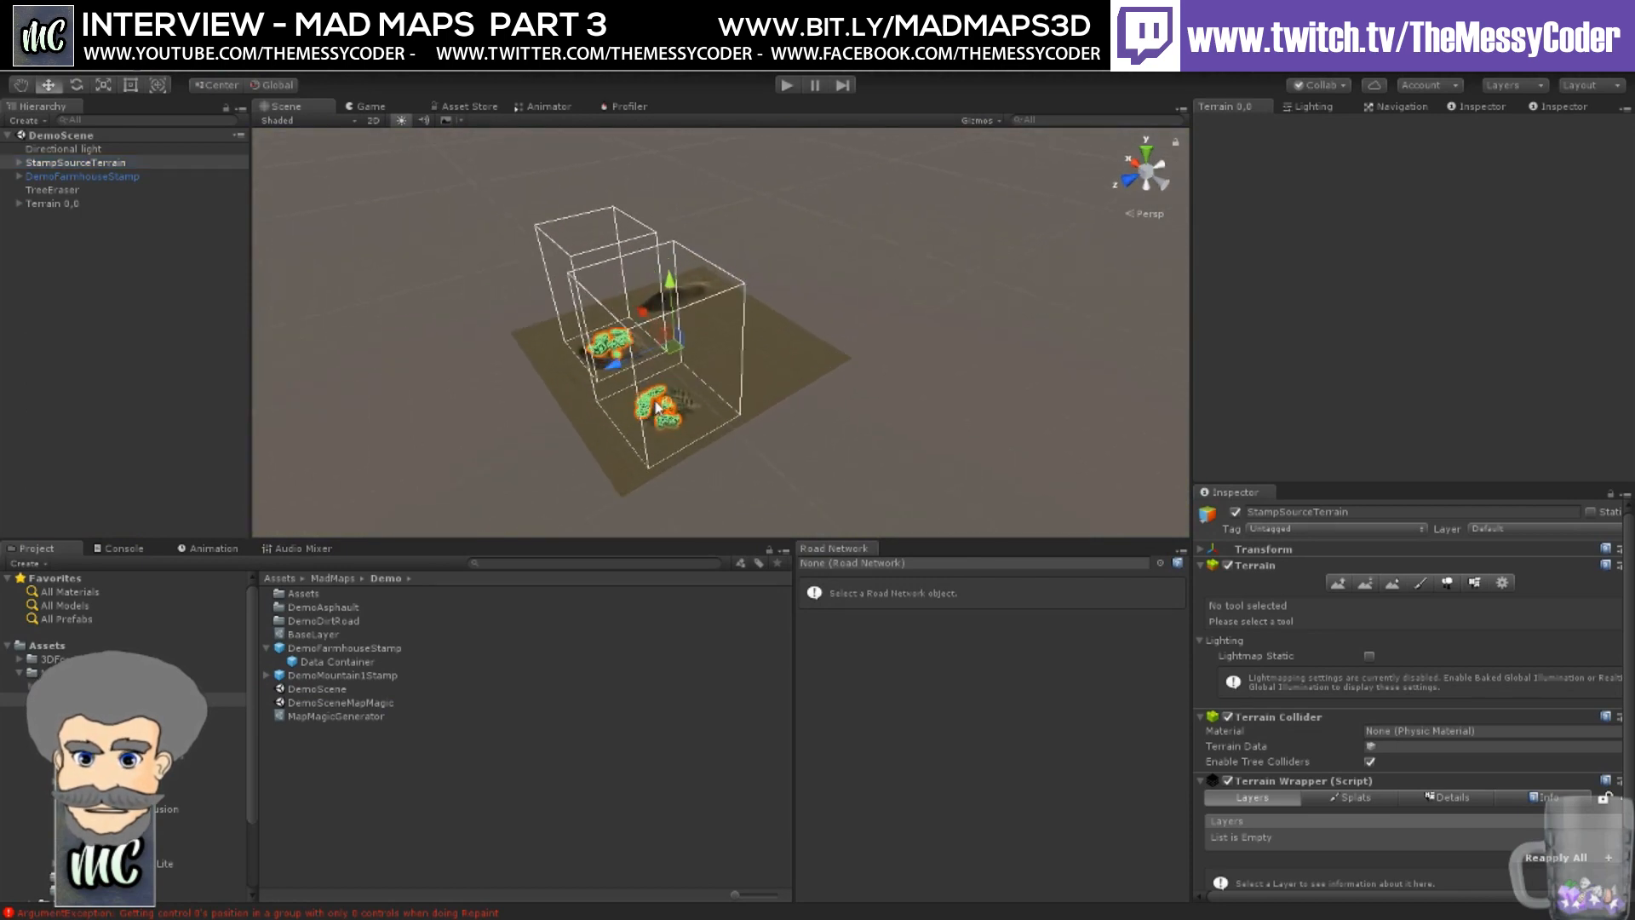
scroll(656, 408, "up", 8)
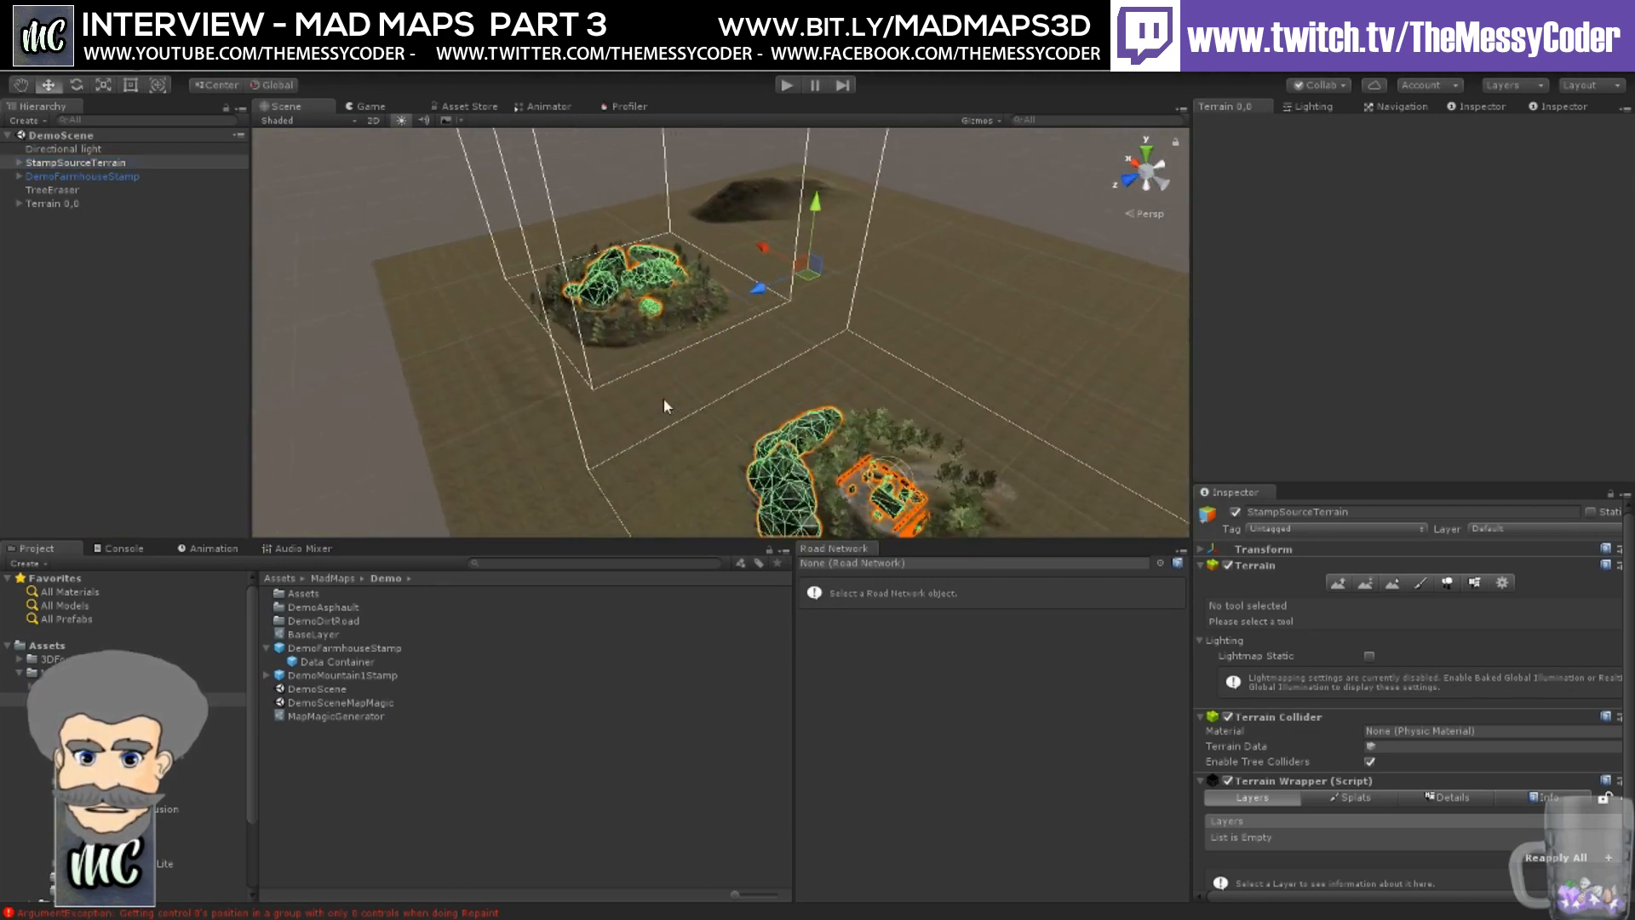
scroll(662, 397, "up", 8)
right_click_drag(725, 441, 1034, 412)
scroll(829, 391, "up", 8)
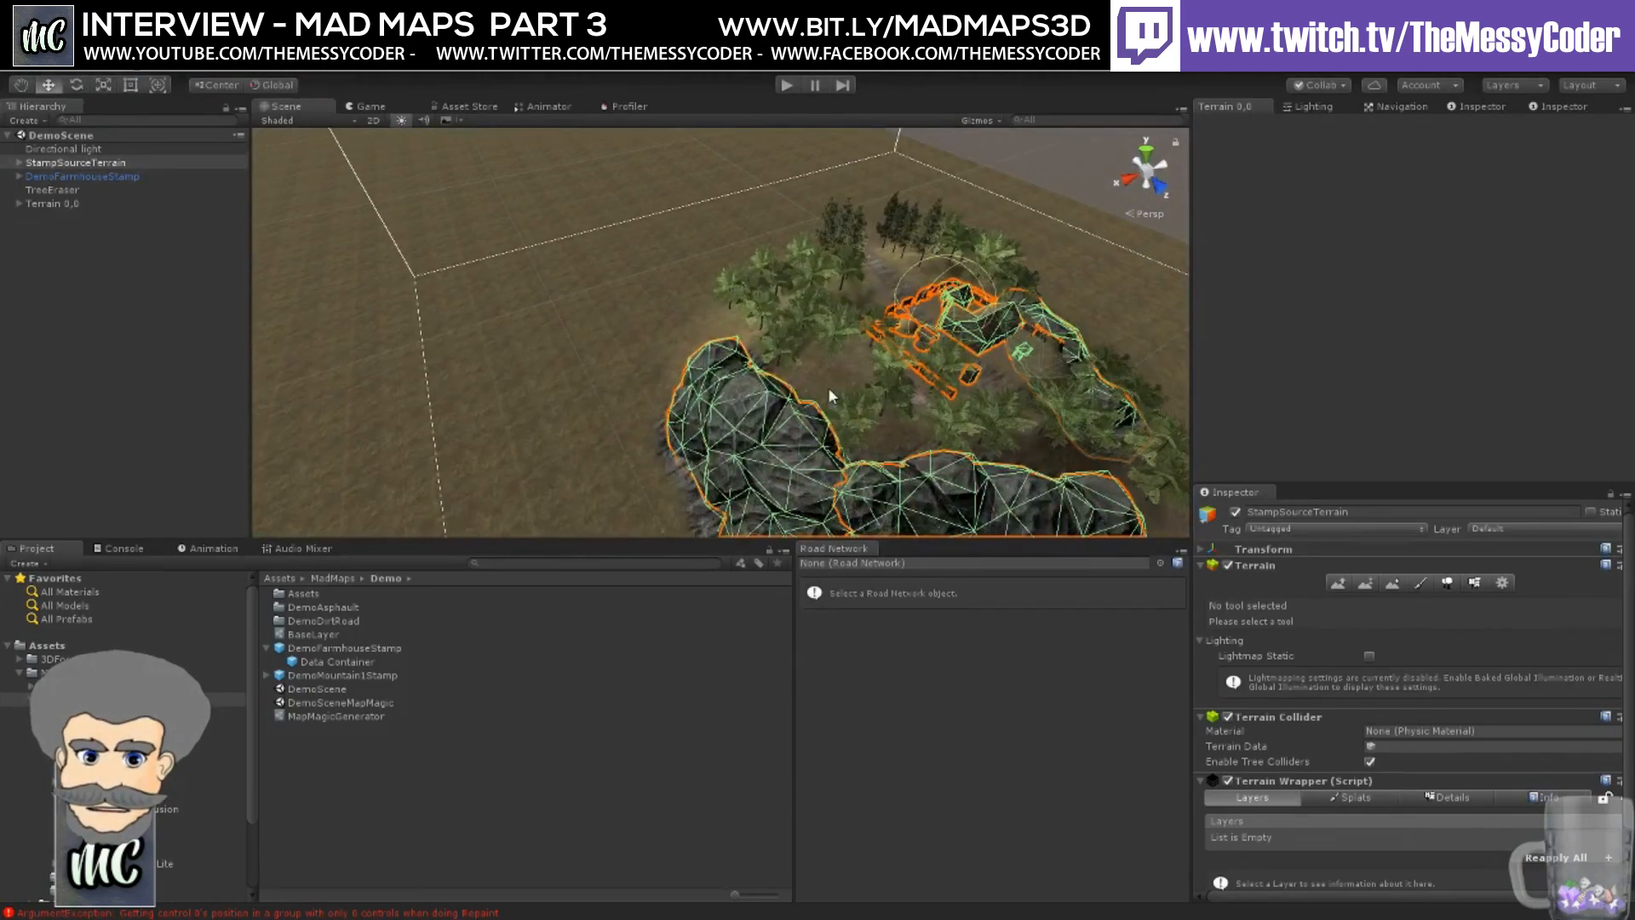
- Examine the rocks, trees and farmhouse objects on the stamp source terrain from different sides
right_click_drag(903, 406, 1073, 445)
middle_click_drag(885, 397, 691, 406)
right_click_drag(690, 406, 695, 369)
middle_click_drag(694, 370, 820, 274)
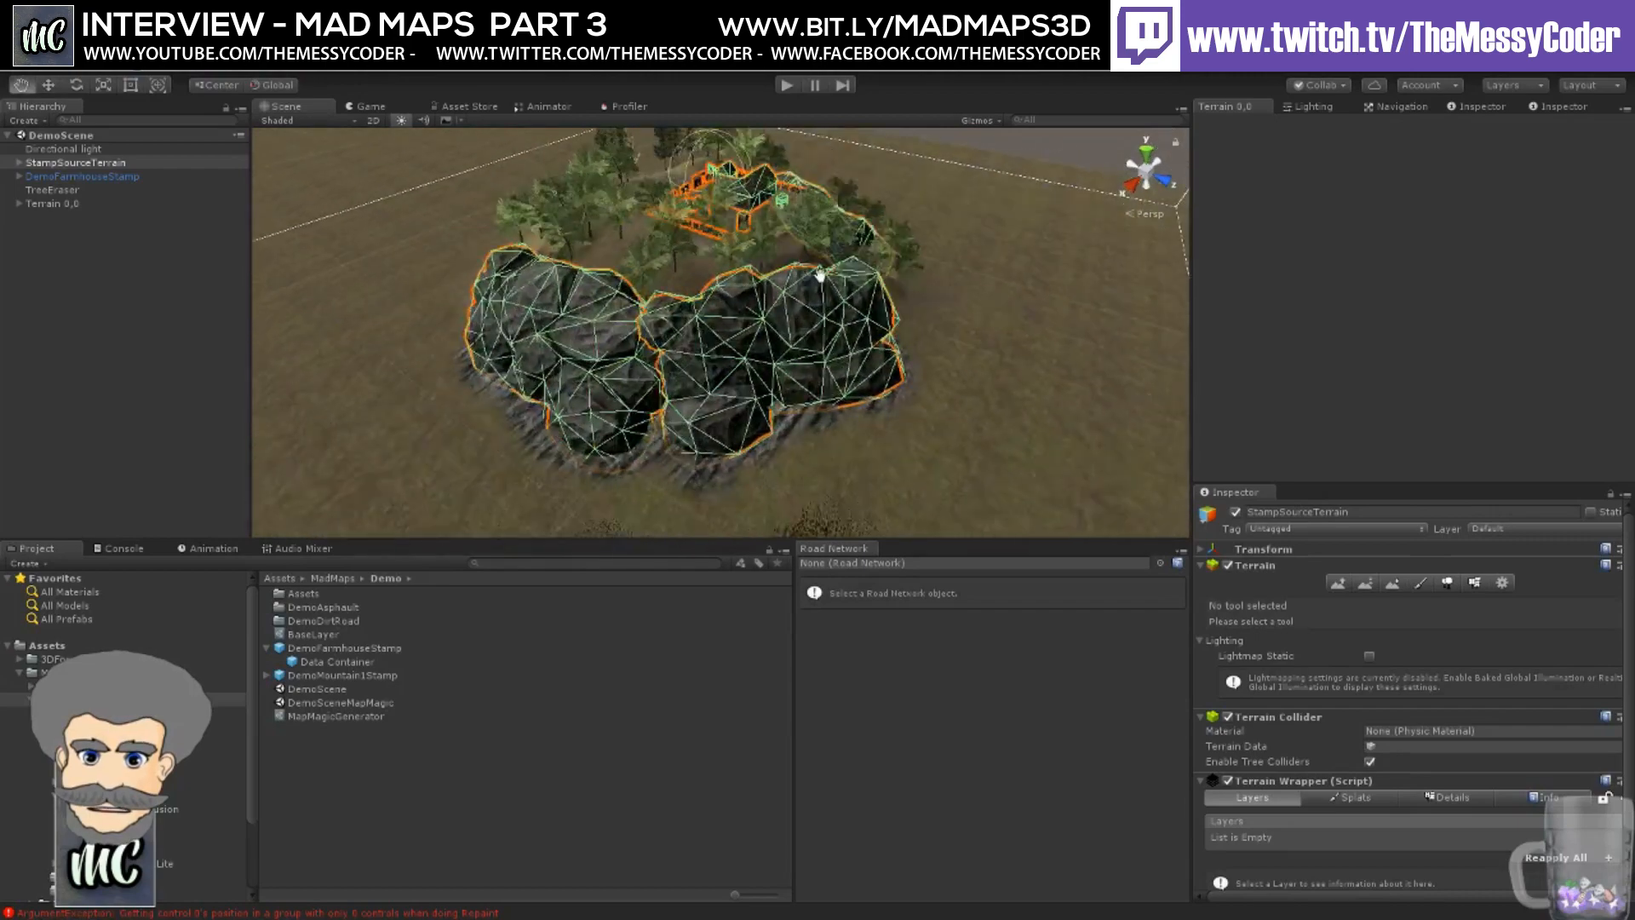
scroll(820, 274, "up", 10)
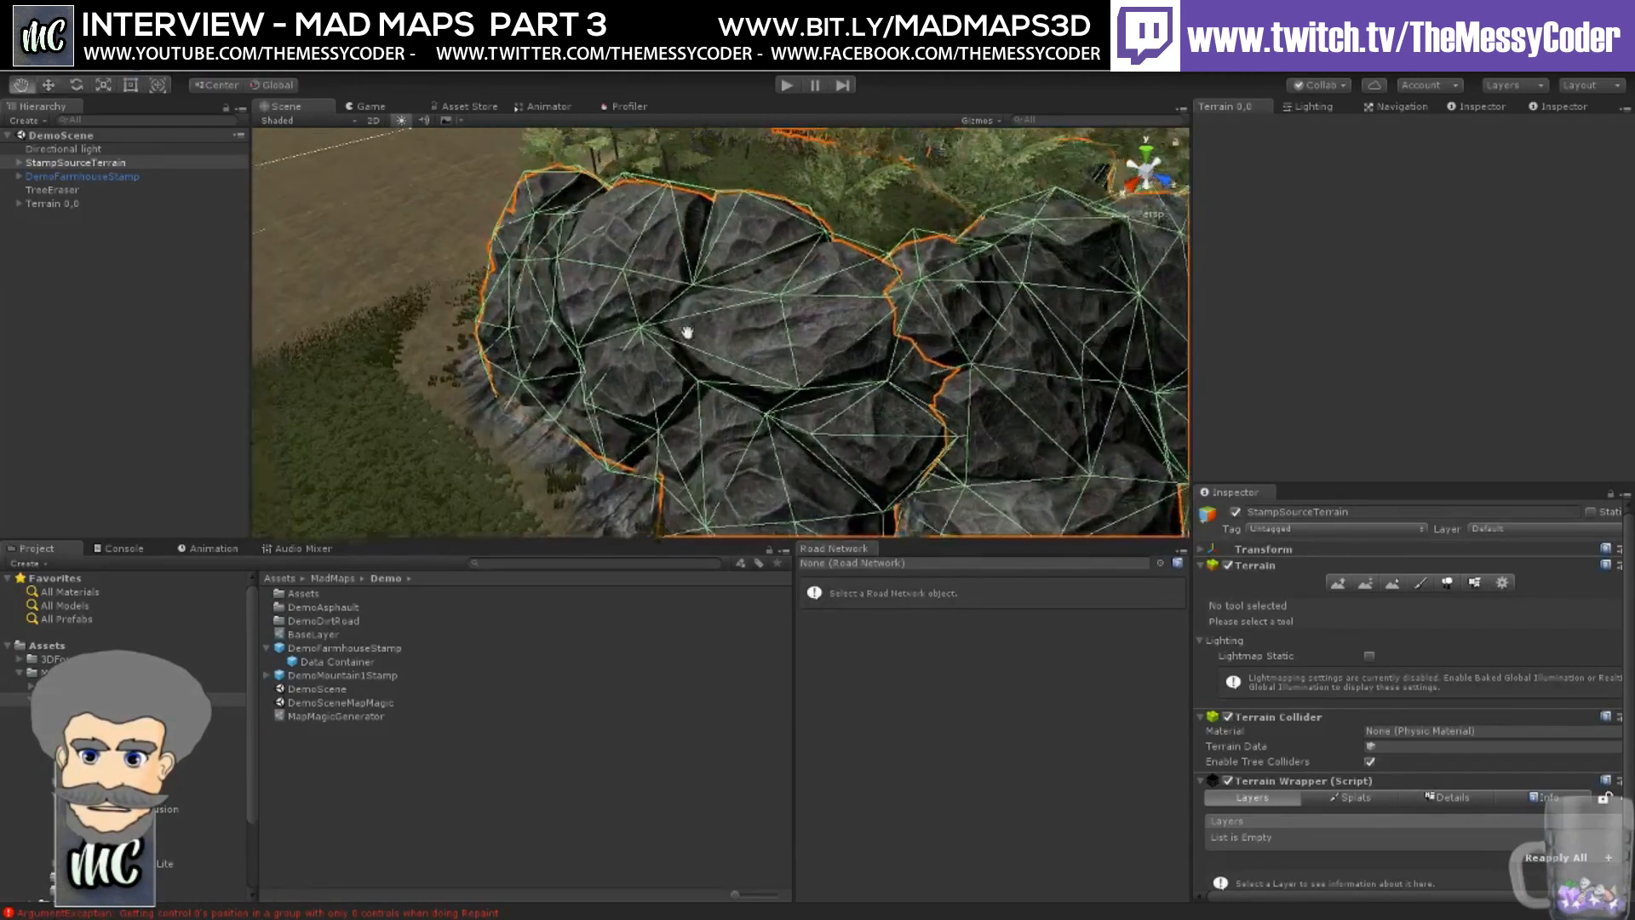
scroll(687, 332, "down", 8)
middle_click_drag(688, 332, 609, 375)
left_click_drag(609, 375, 626, 332, "alt")
scroll(623, 333, "down", 1)
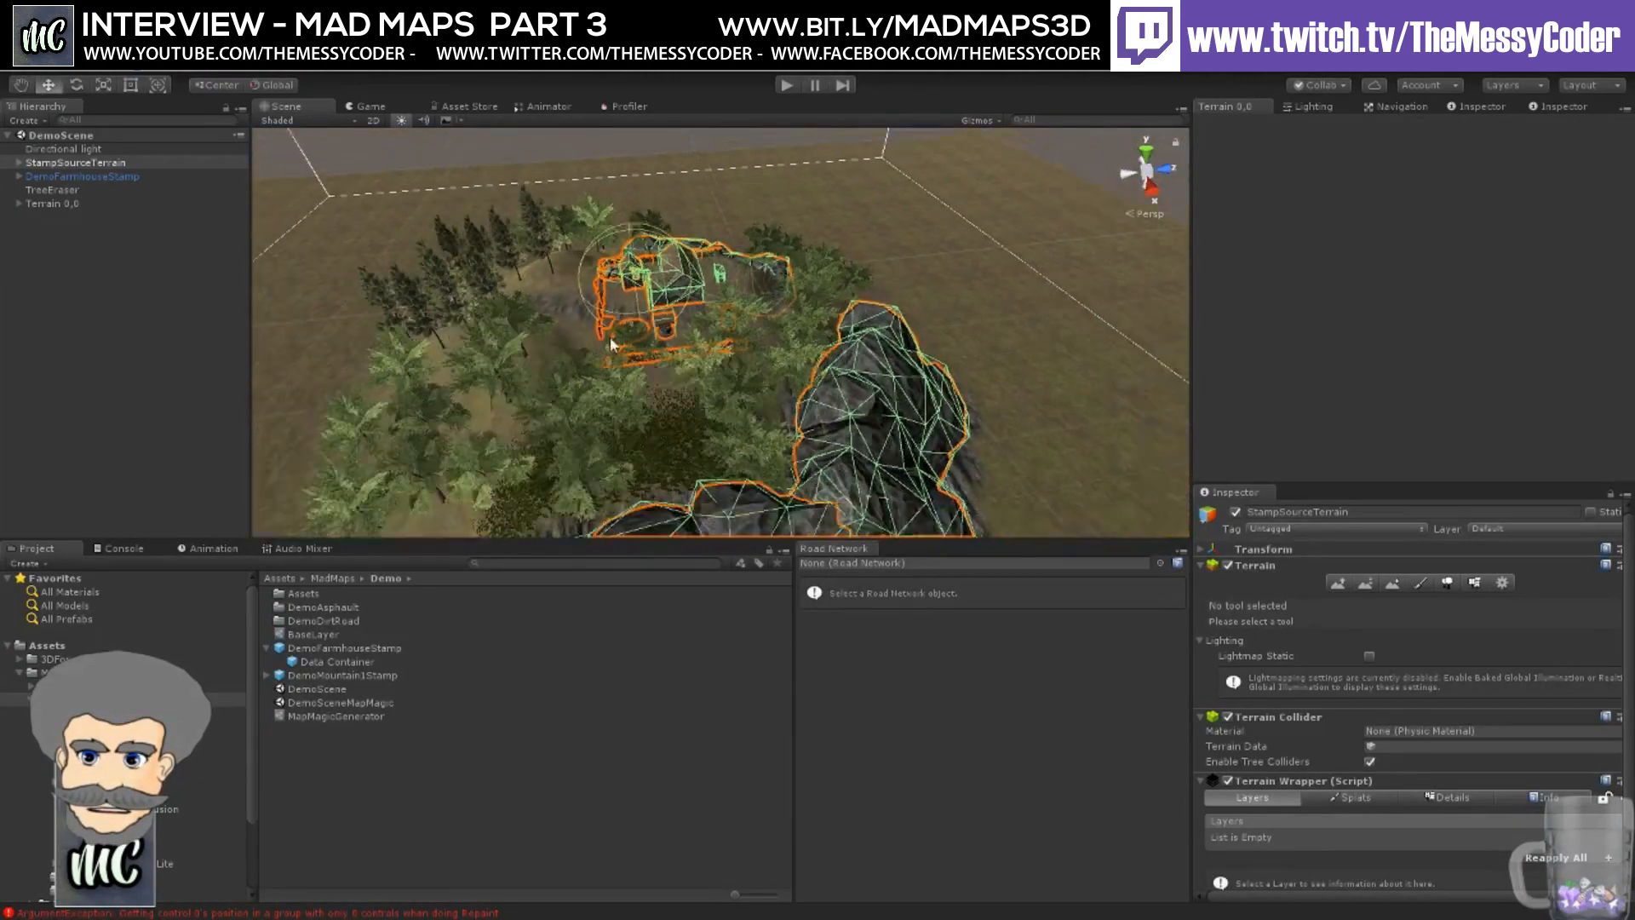
scroll(611, 339, "down", 1)
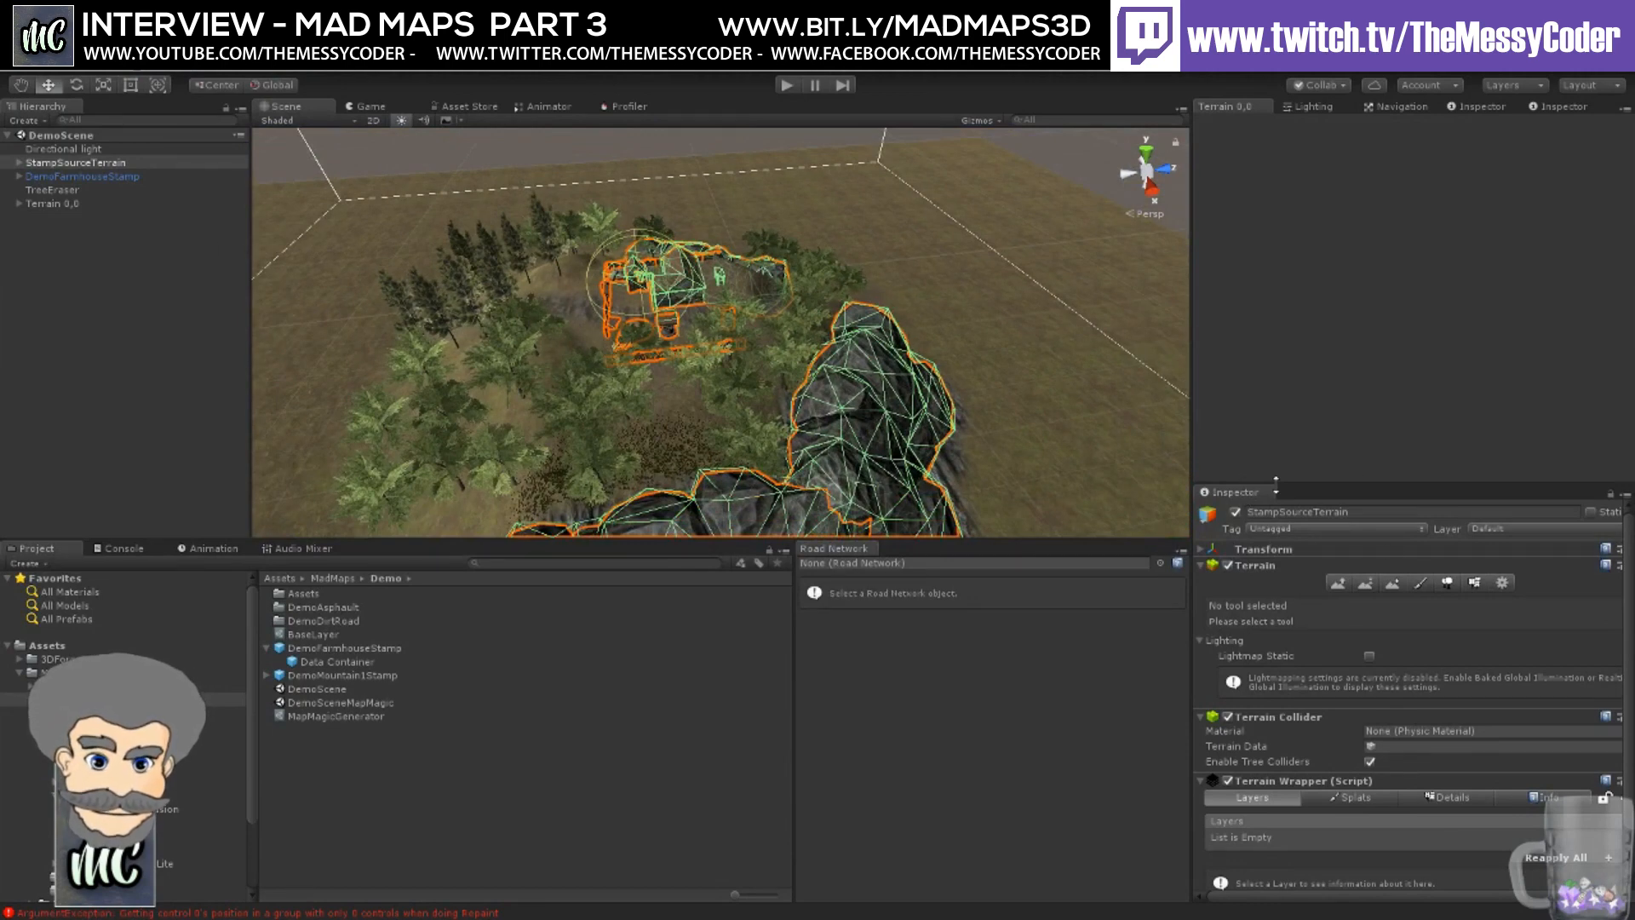
- Show the Terrain Wrapper's Splats, dock the Inspector in the upper view group and close the empty Terrain Wrapper view
left_click_drag(1276, 482, 1269, 219)
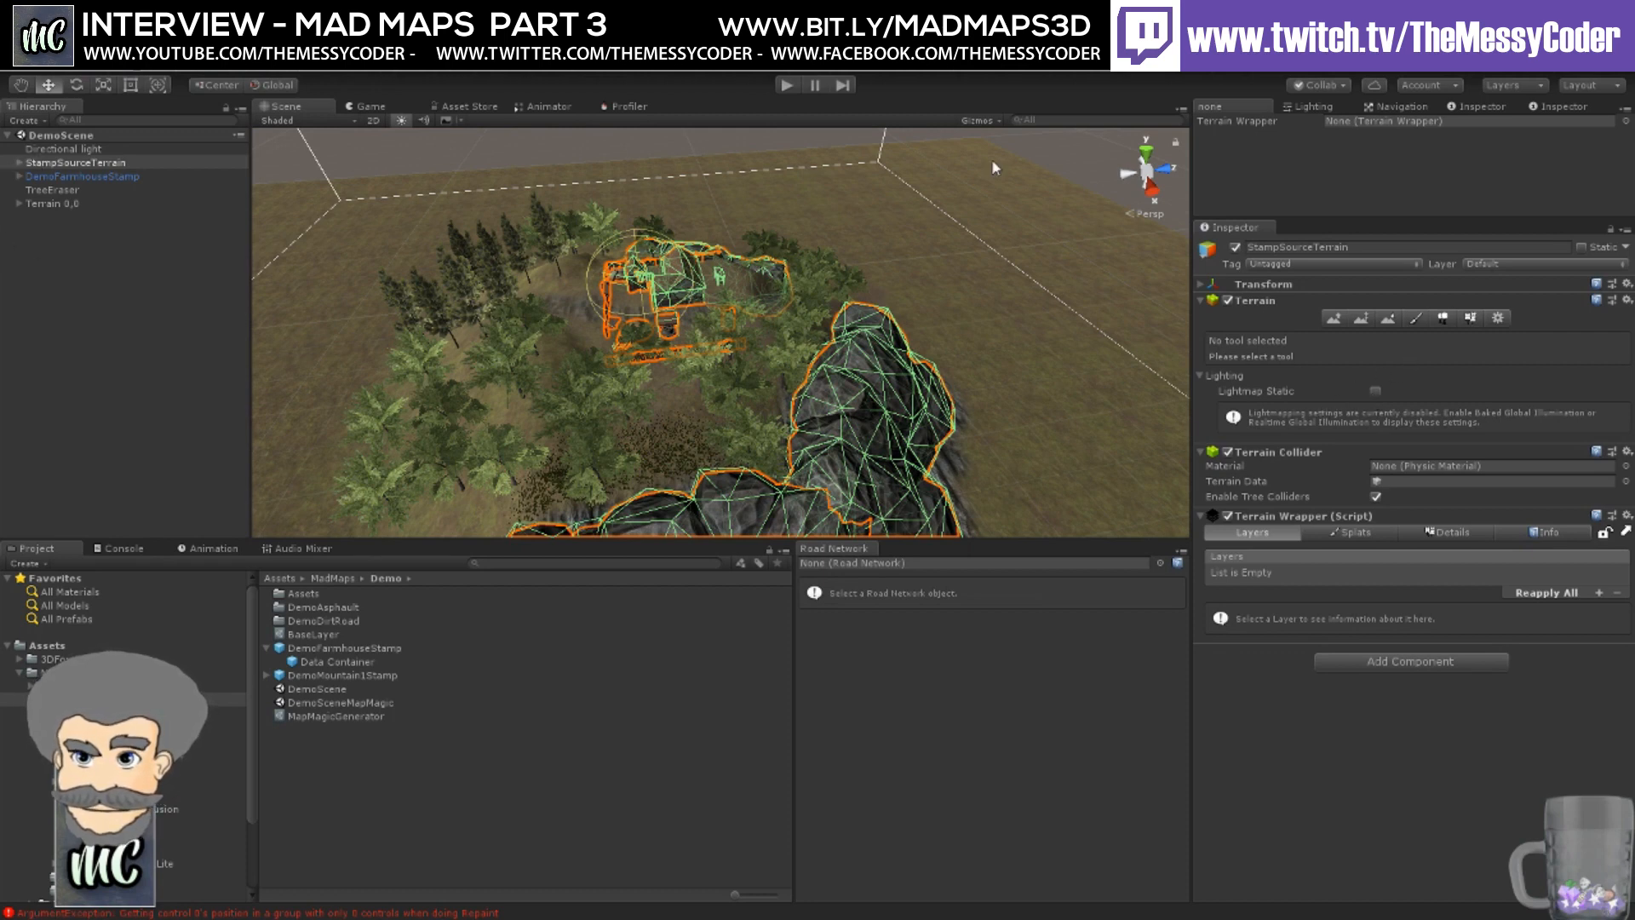
left_click_drag(1339, 235, 1362, 469)
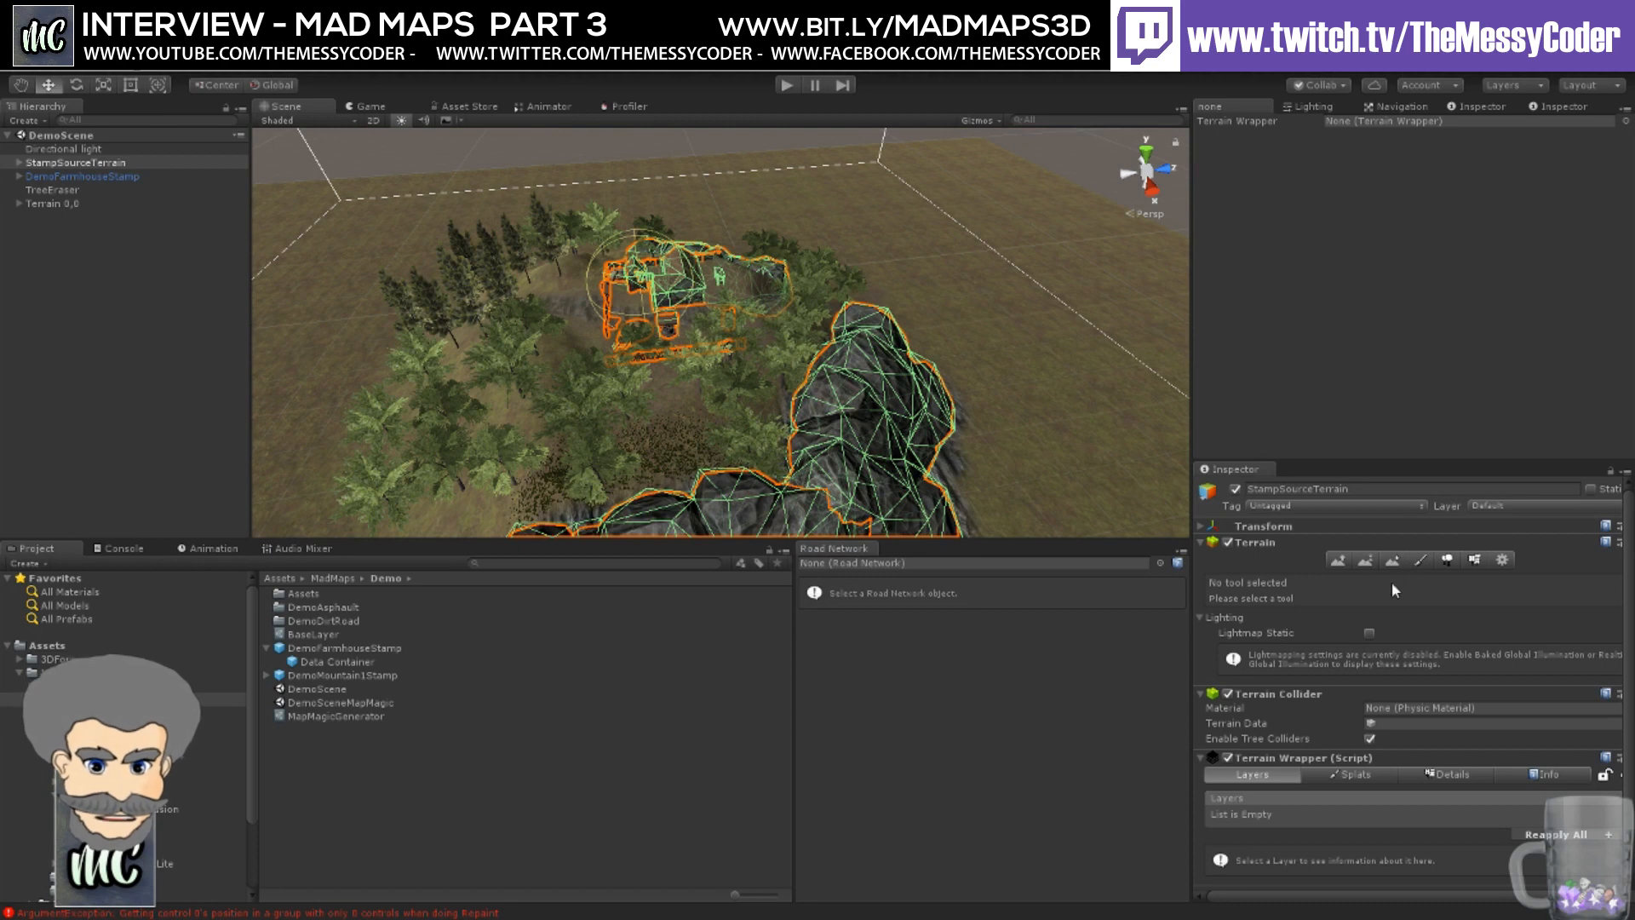
left_click(1354, 775)
left_click_drag(1236, 469, 1244, 106)
right_click(1225, 105)
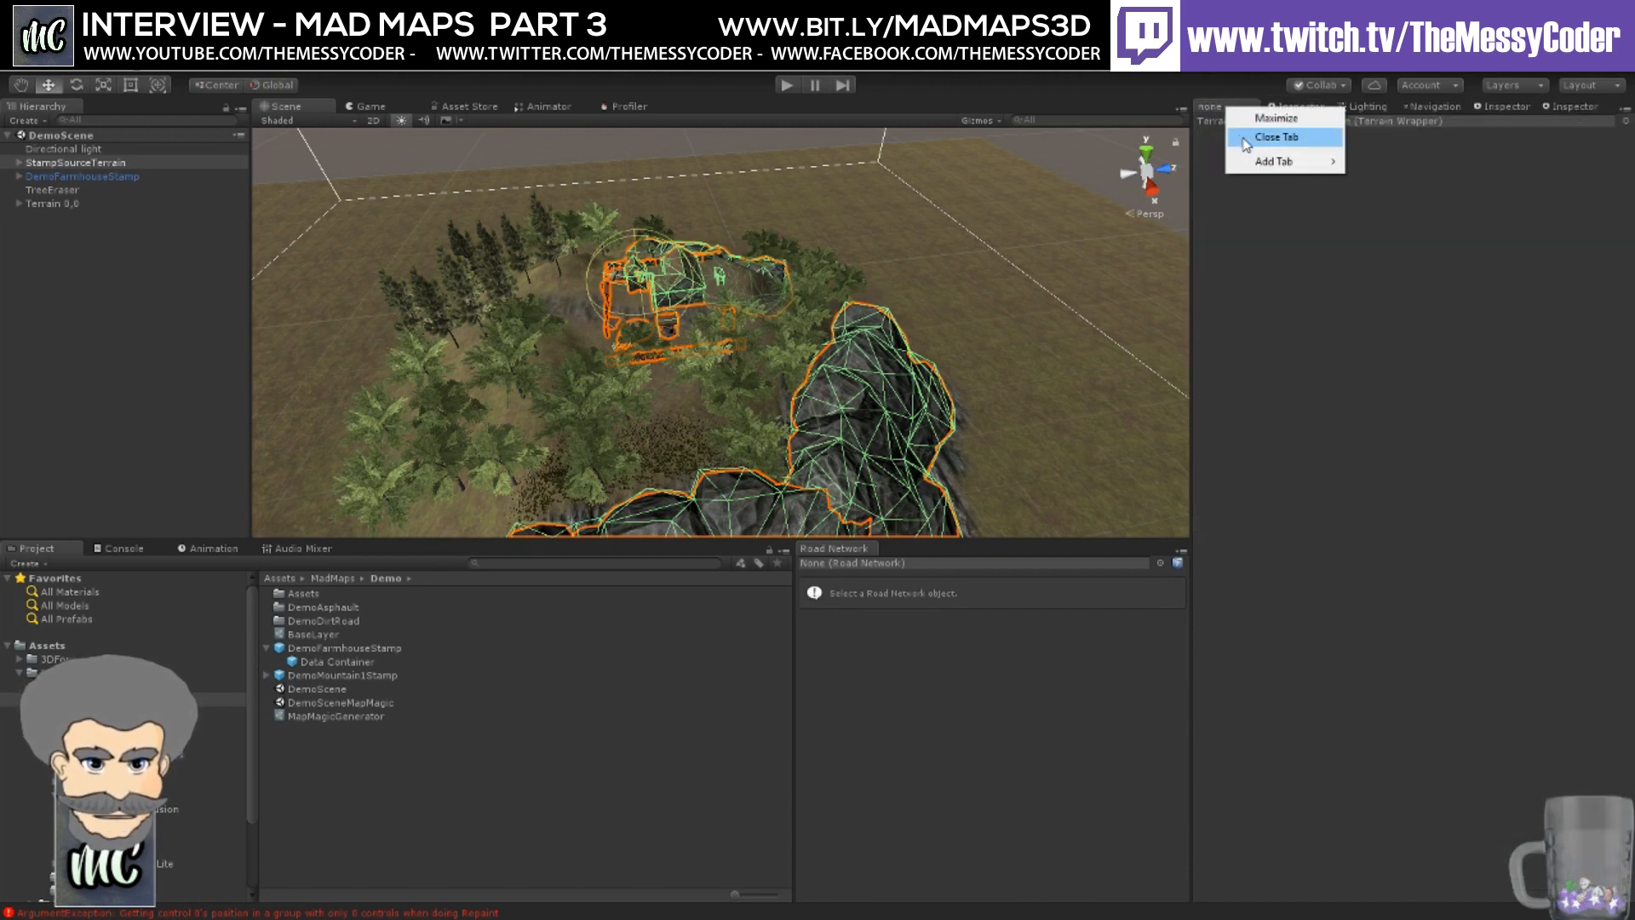
left_click(1248, 141)
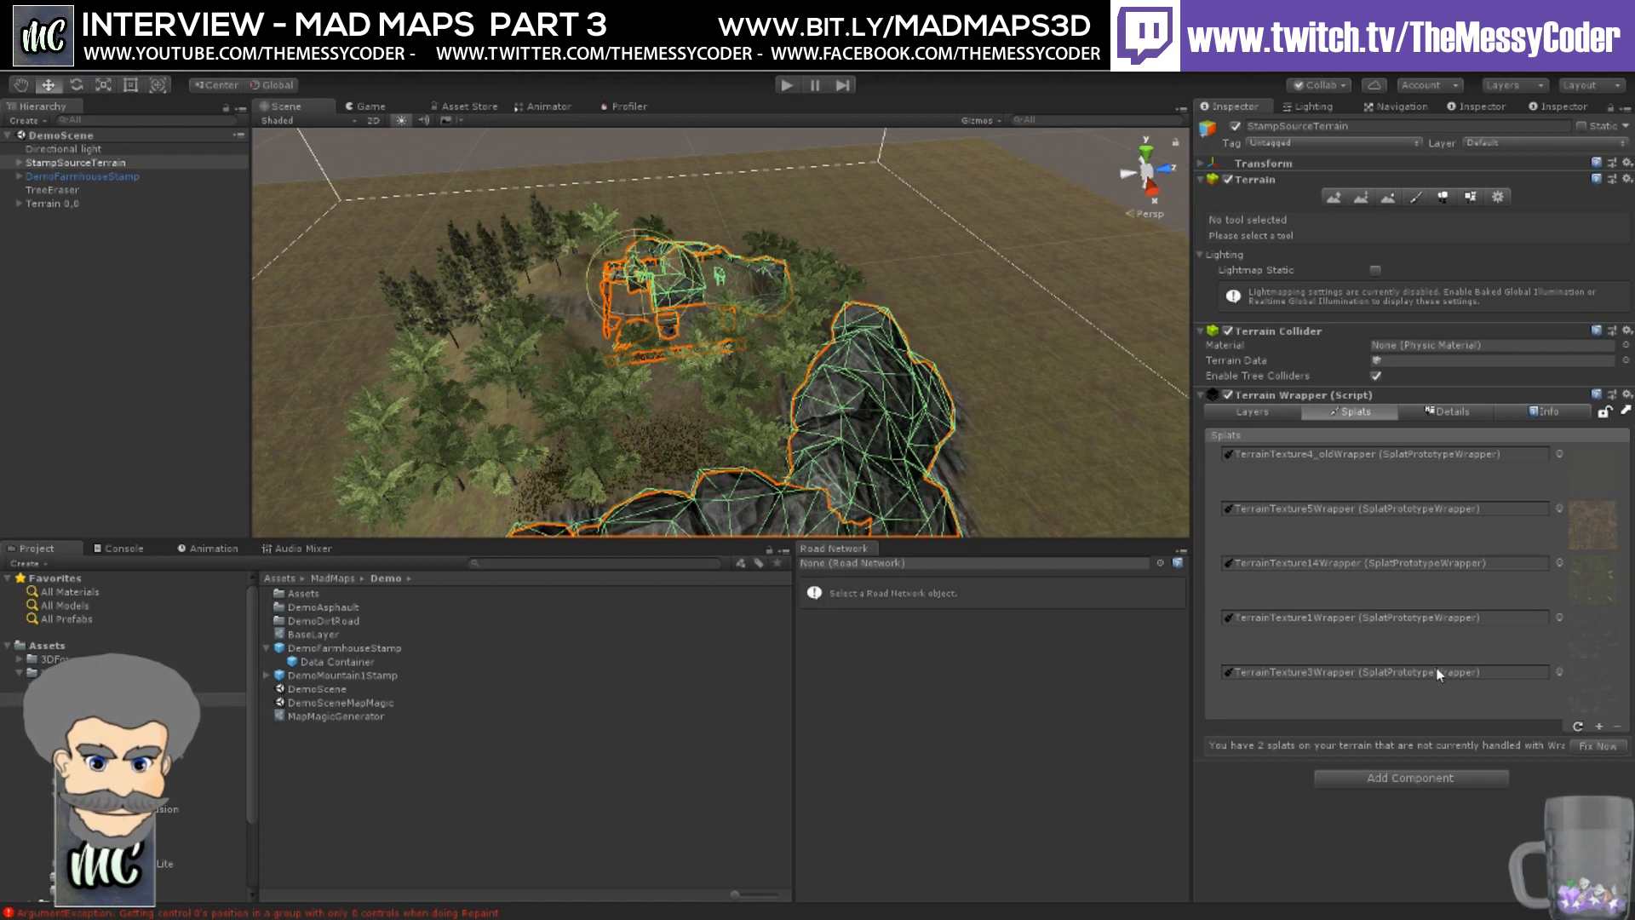
- Replace the TerrainTexture5Wrapper splat on the stamp source terrain with TerrainTexture6Wrapper
left_click(1593, 519)
left_click(1558, 509)
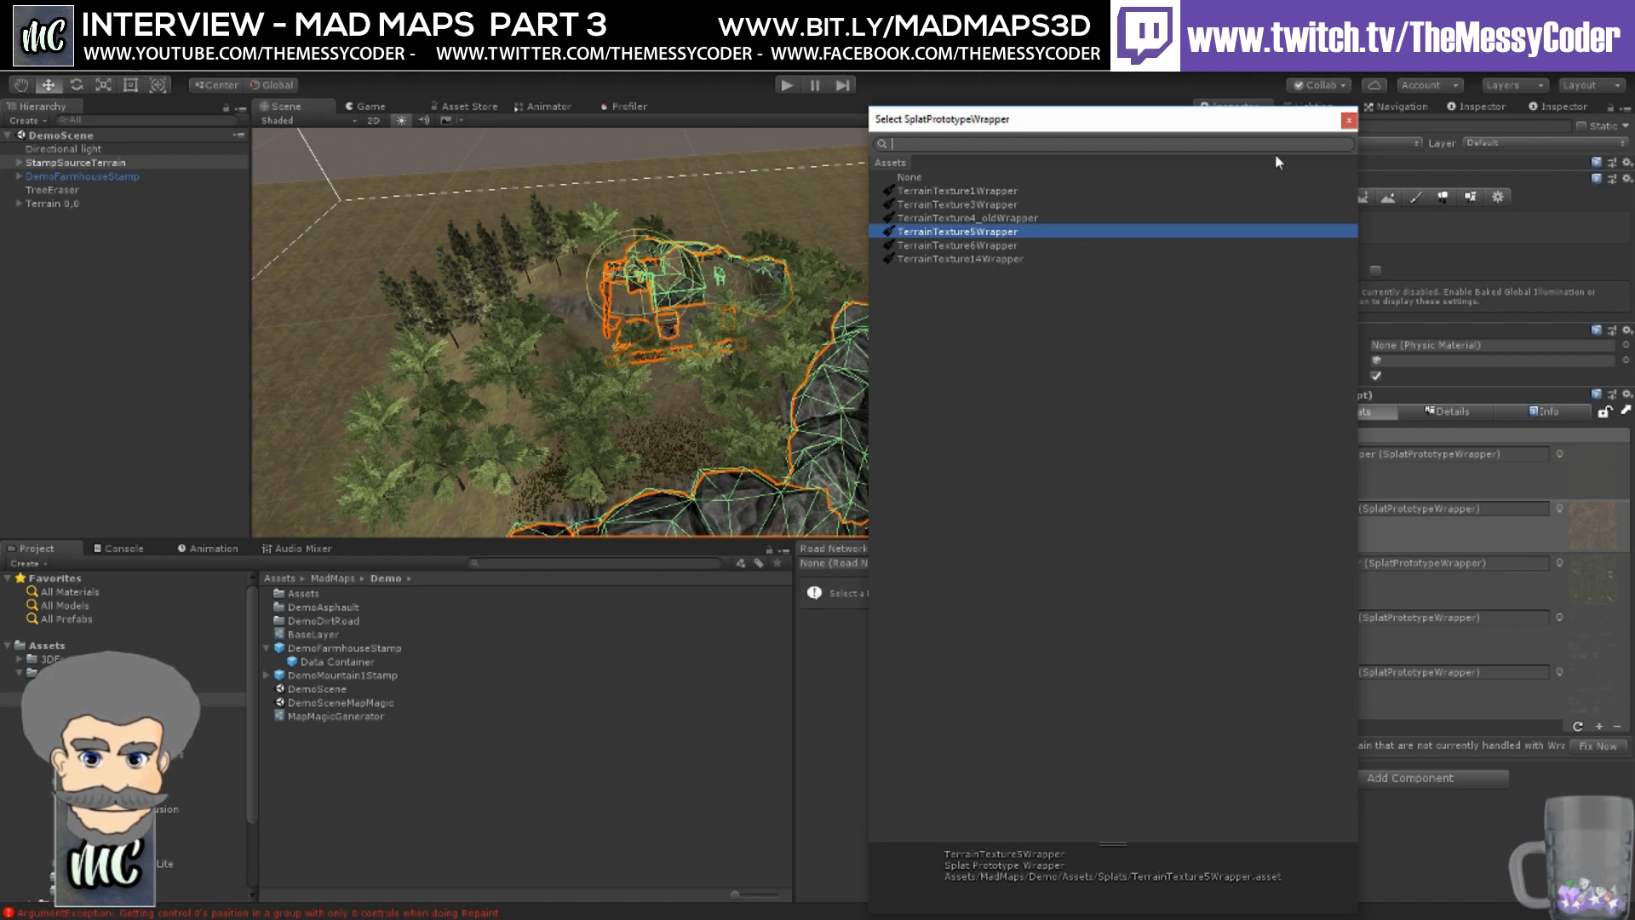
left_click_drag(1269, 120, 1118, 116)
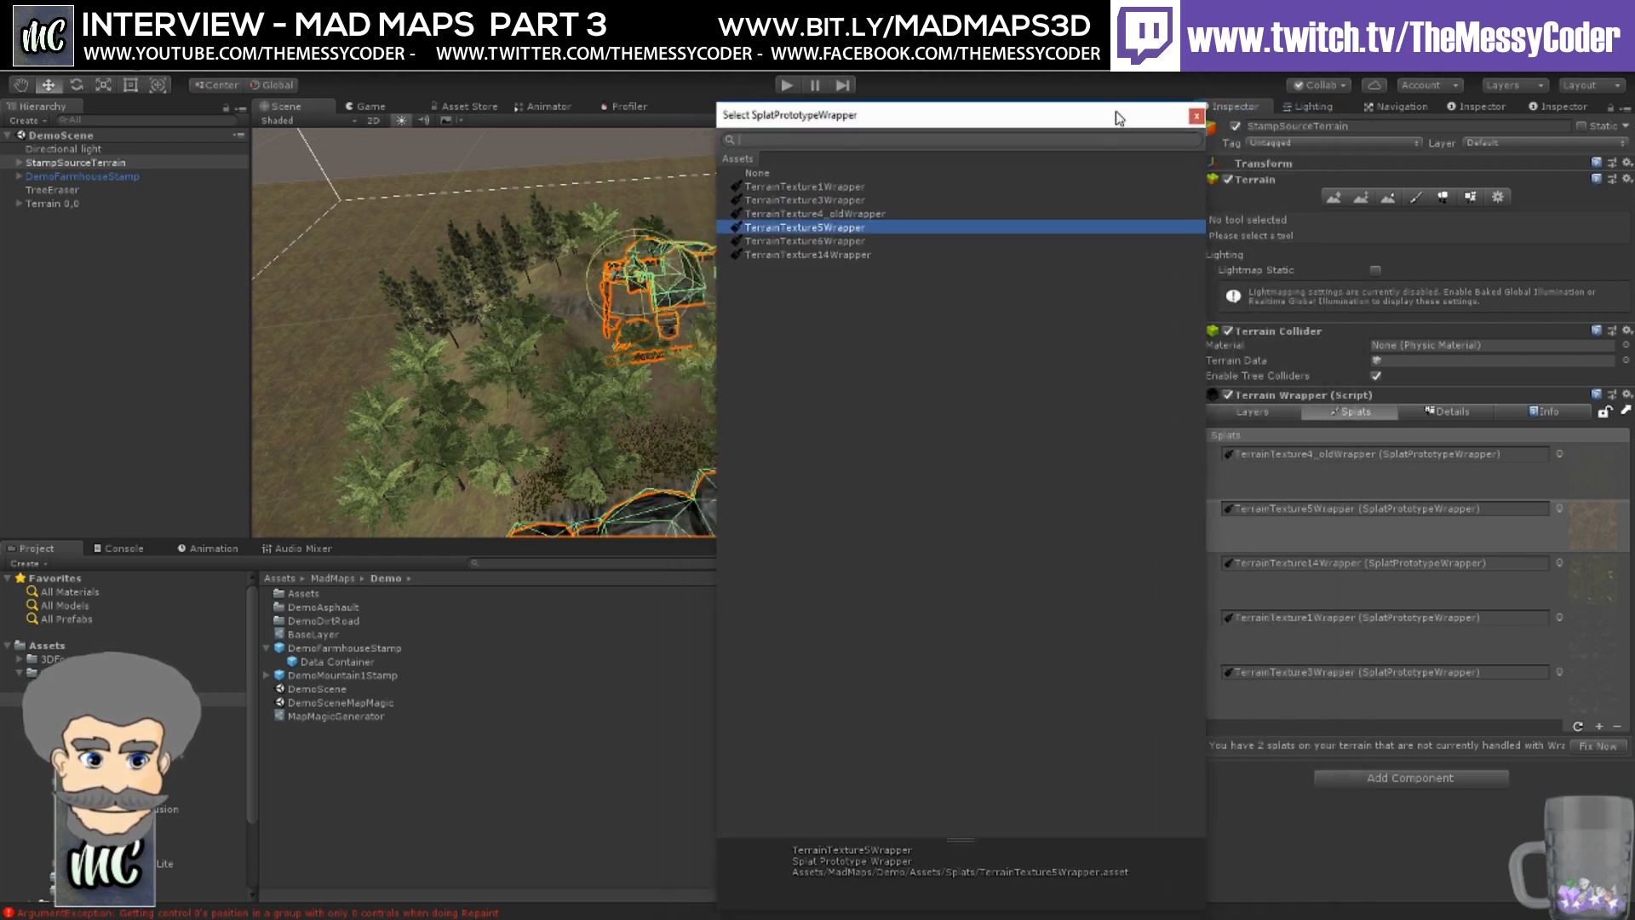
left_click(843, 240)
double_click(843, 239)
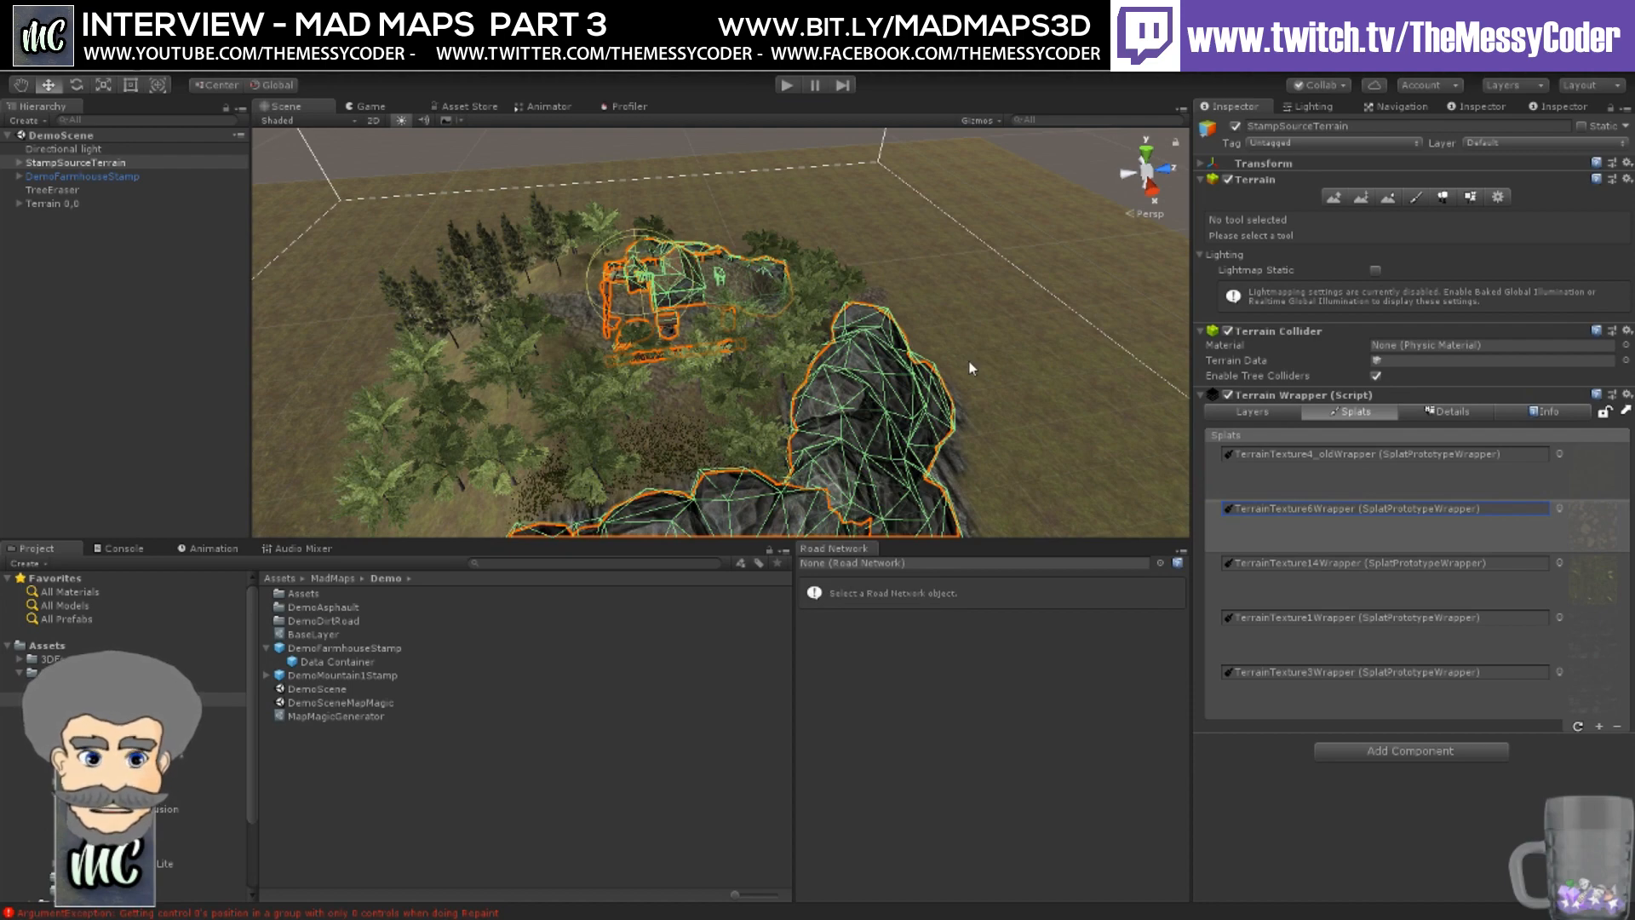
- Examine the stone ground texture around the farmhouse buildings from the front, above and behind
scroll(804, 357, "up", 2)
scroll(805, 368, "up", 5)
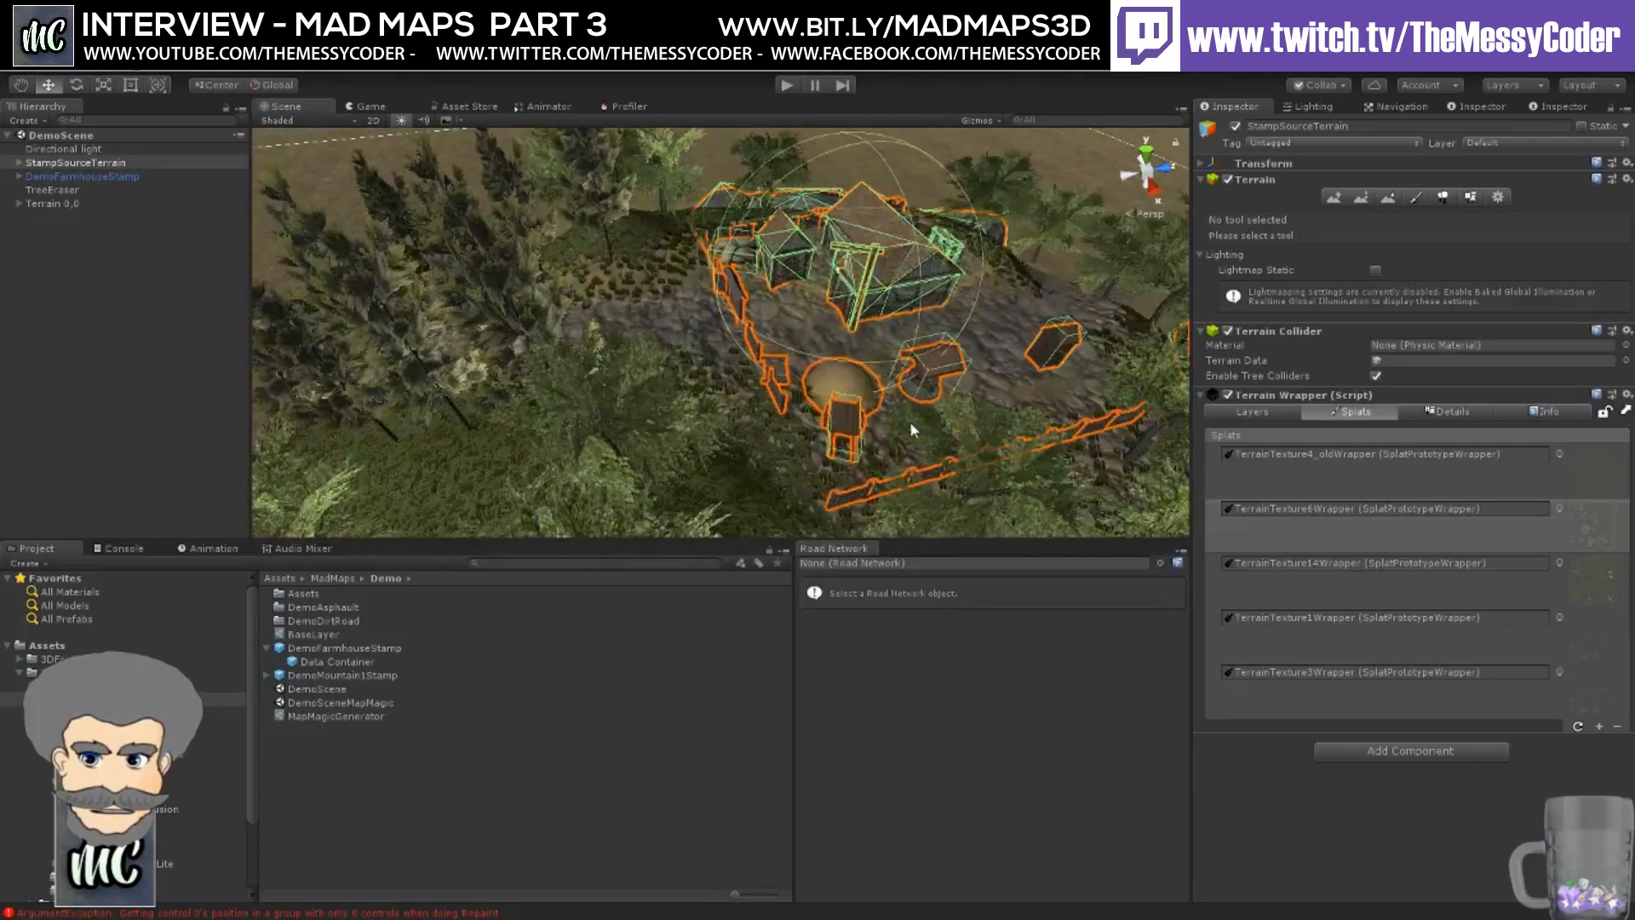
scroll(909, 421, "up", 6)
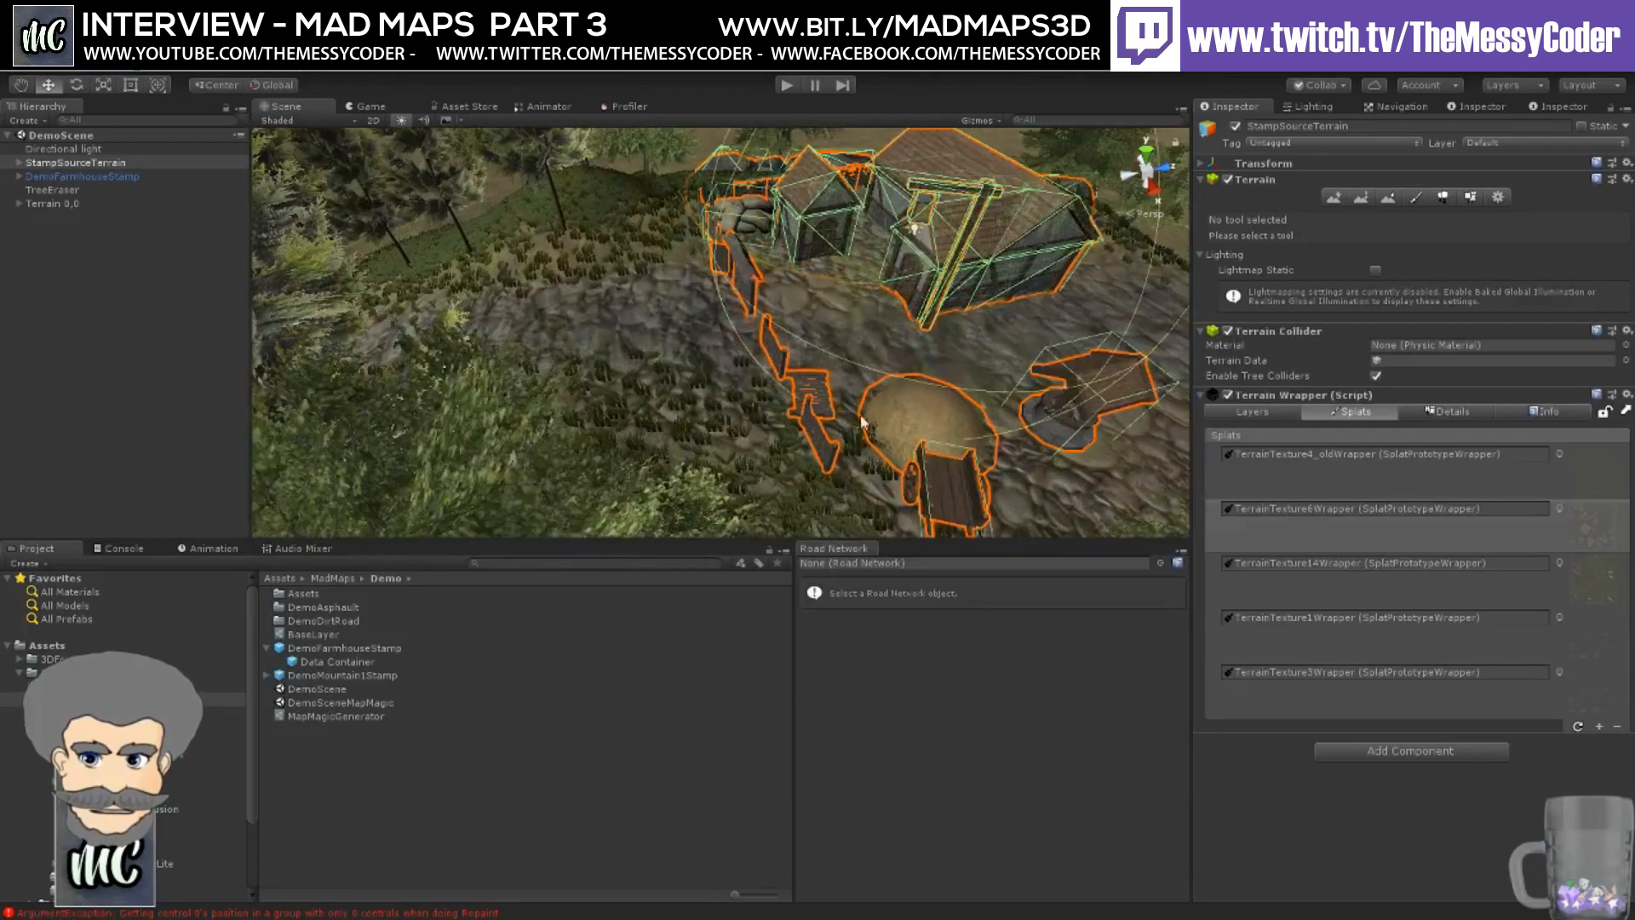
left_click_drag(909, 421, 950, 394, "alt")
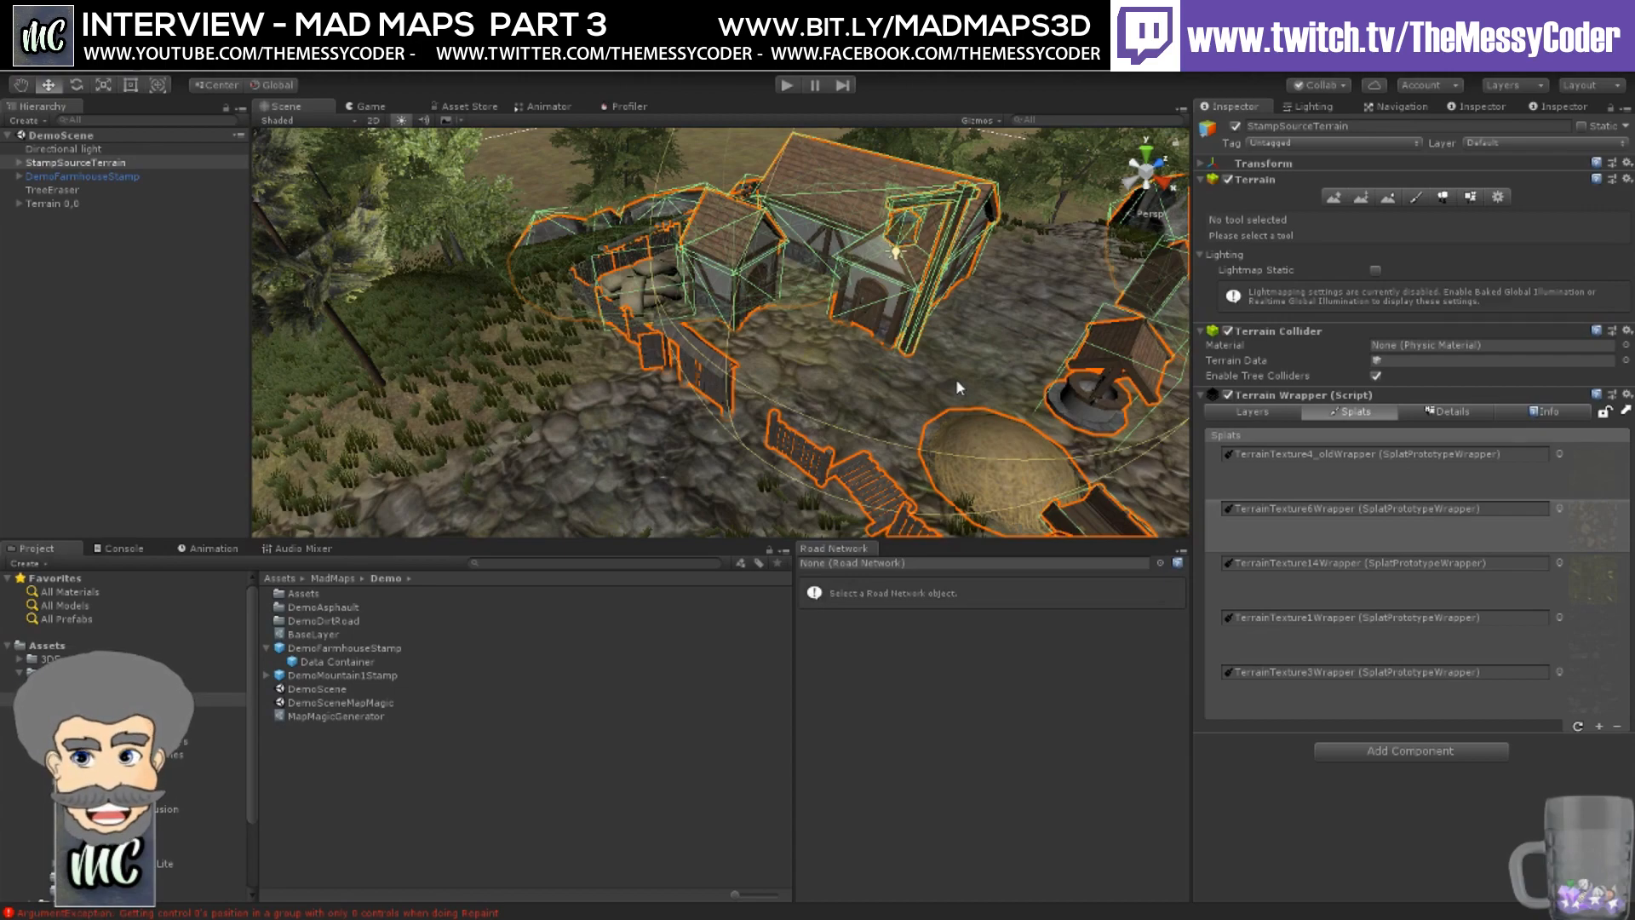
left_click_drag(955, 378, 865, 247, "alt")
middle_click_drag(866, 246, 860, 317)
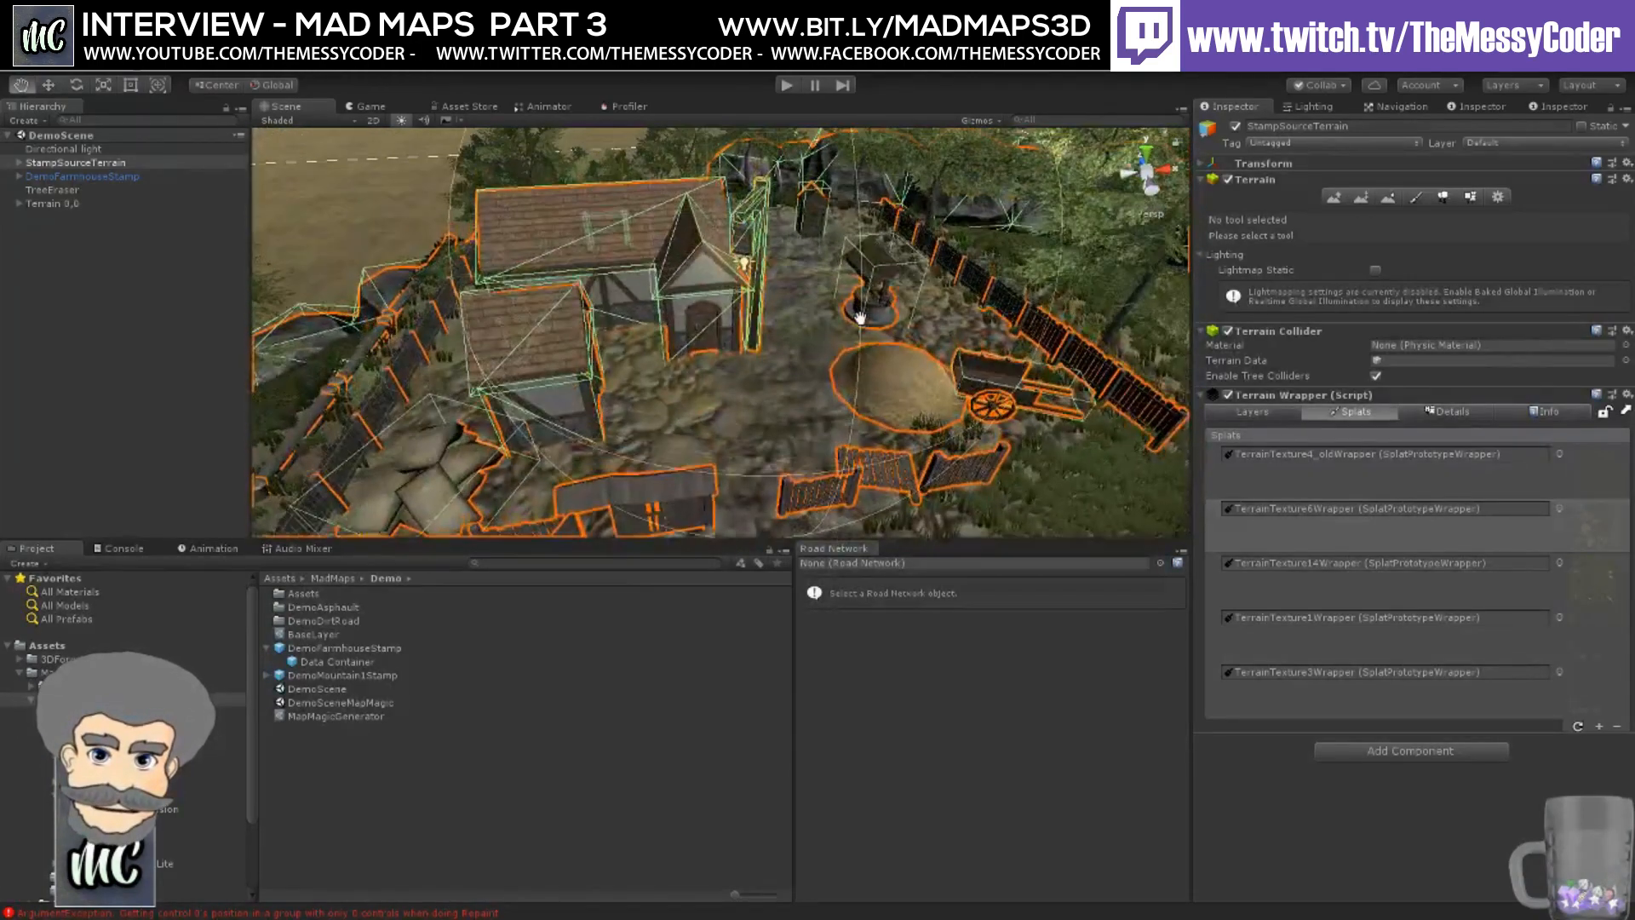
scroll(858, 322, "down", 2)
middle_click_drag(750, 298, 875, 377)
scroll(779, 284, "up", 1)
left_click_drag(779, 283, 967, 340, "alt")
middle_click_drag(967, 340, 860, 375)
left_click_drag(860, 375, 953, 327, "alt")
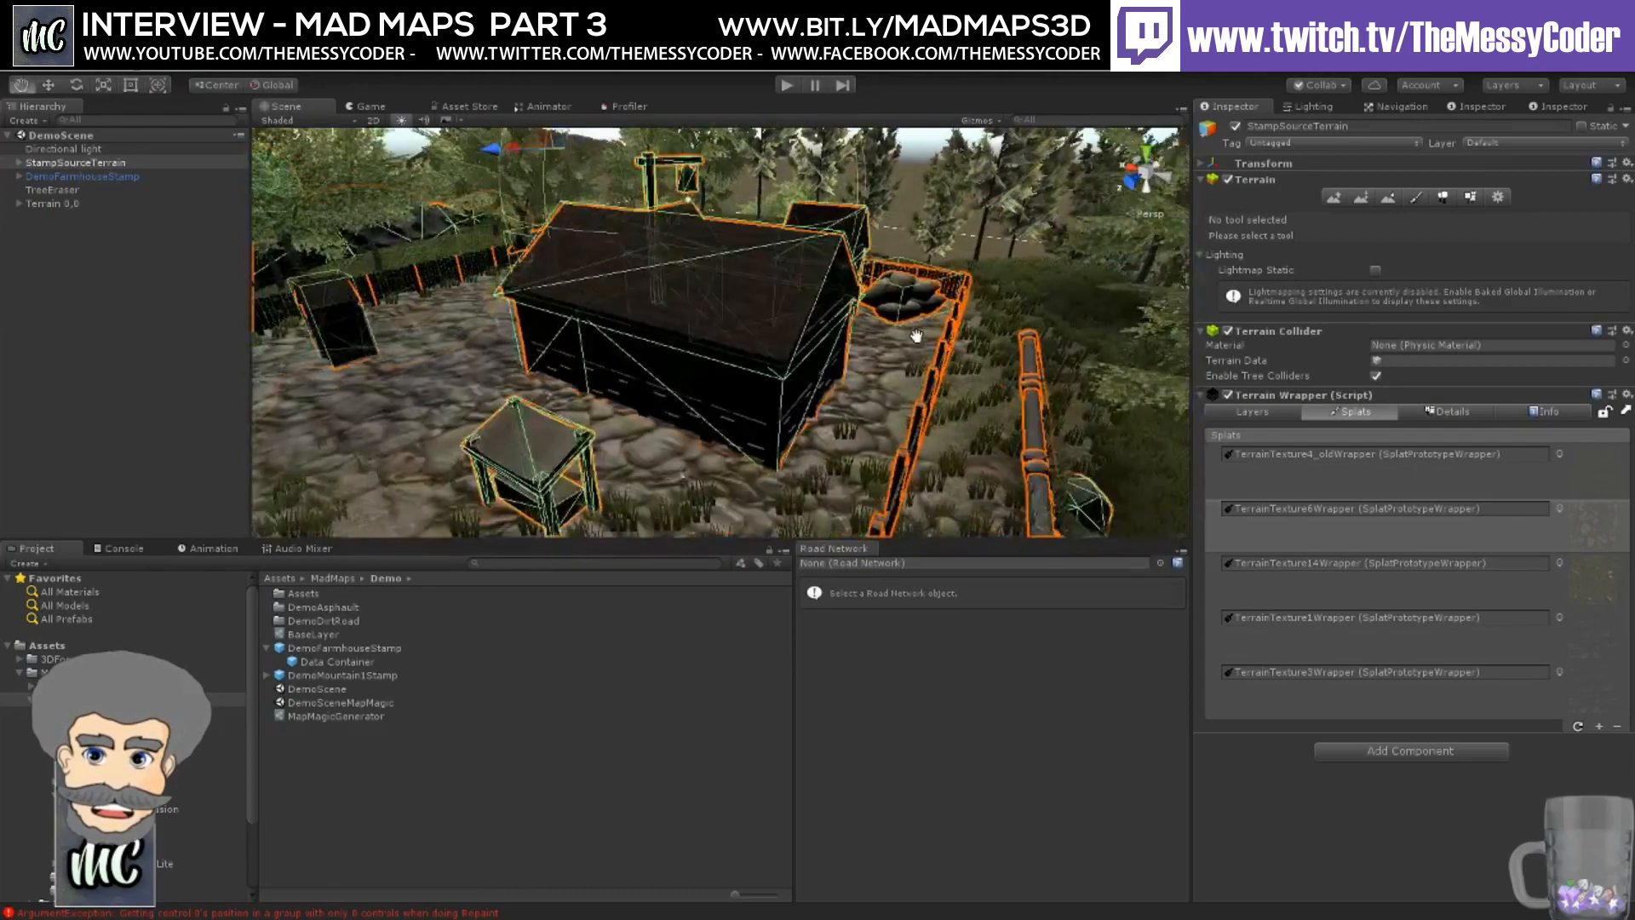
- Examine the farmhouse courtyard at ground level, moving around the well, hay pile, cart and building fronts
middle_click_drag(613, 442, 792, 412)
scroll(775, 387, "up", 3)
scroll(773, 388, "up", 2)
left_click_drag(773, 383, 898, 363, "alt")
scroll(875, 373, "up", 3)
scroll(875, 372, "up", 3)
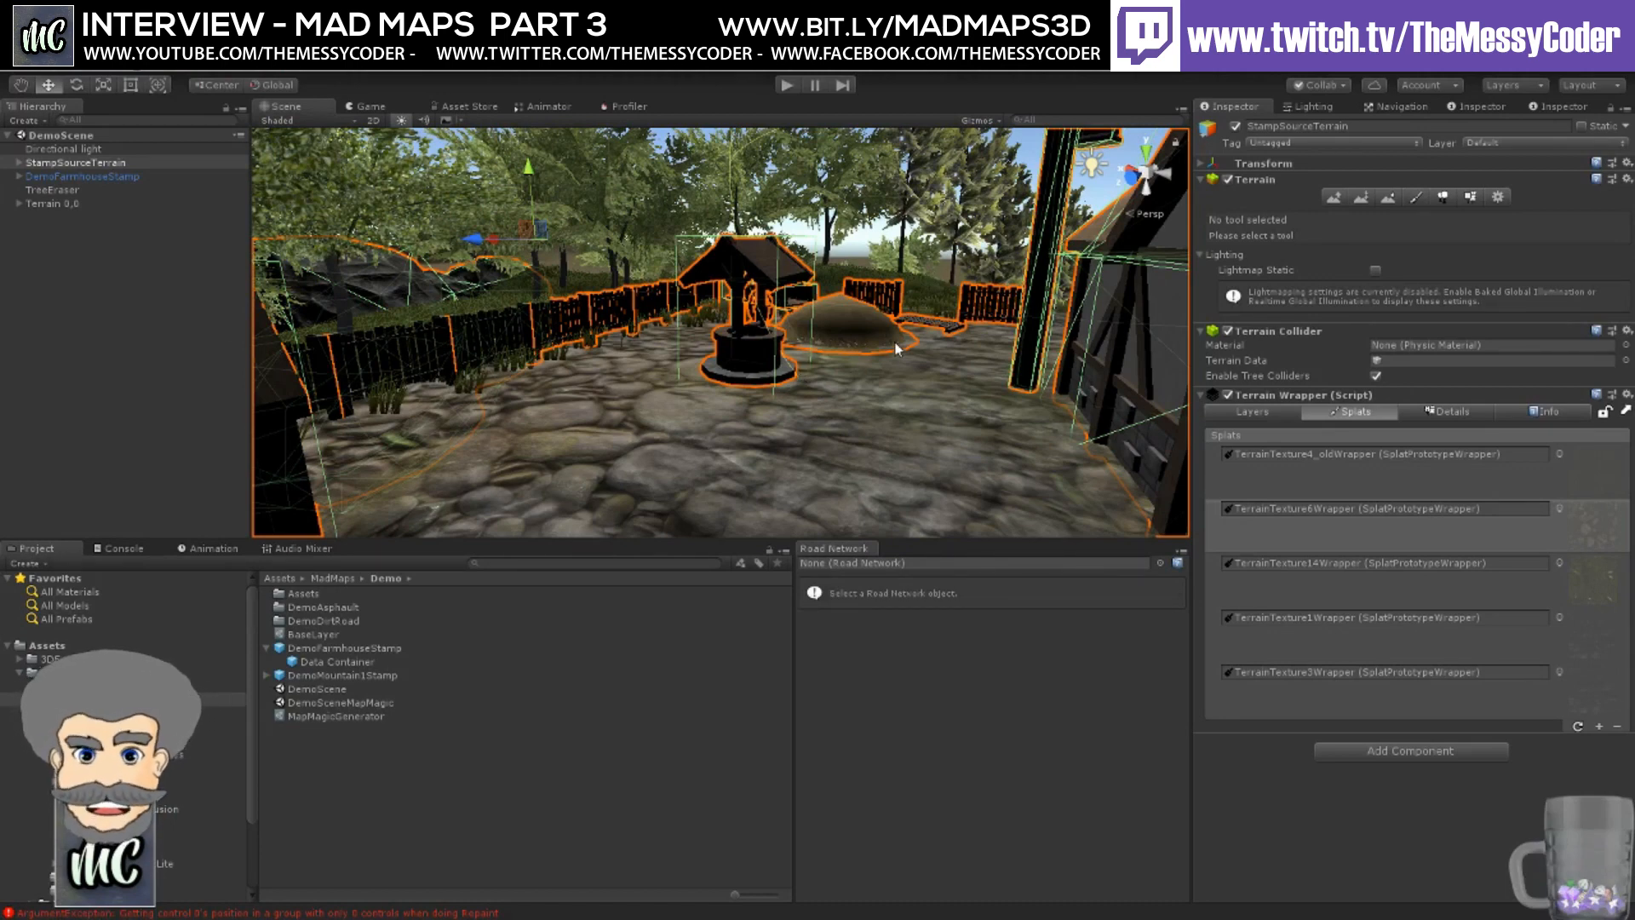
right_click_drag(811, 321, 930, 331)
middle_click_drag(803, 310, 1007, 509)
left_click_drag(1007, 509, 538, 515, "alt")
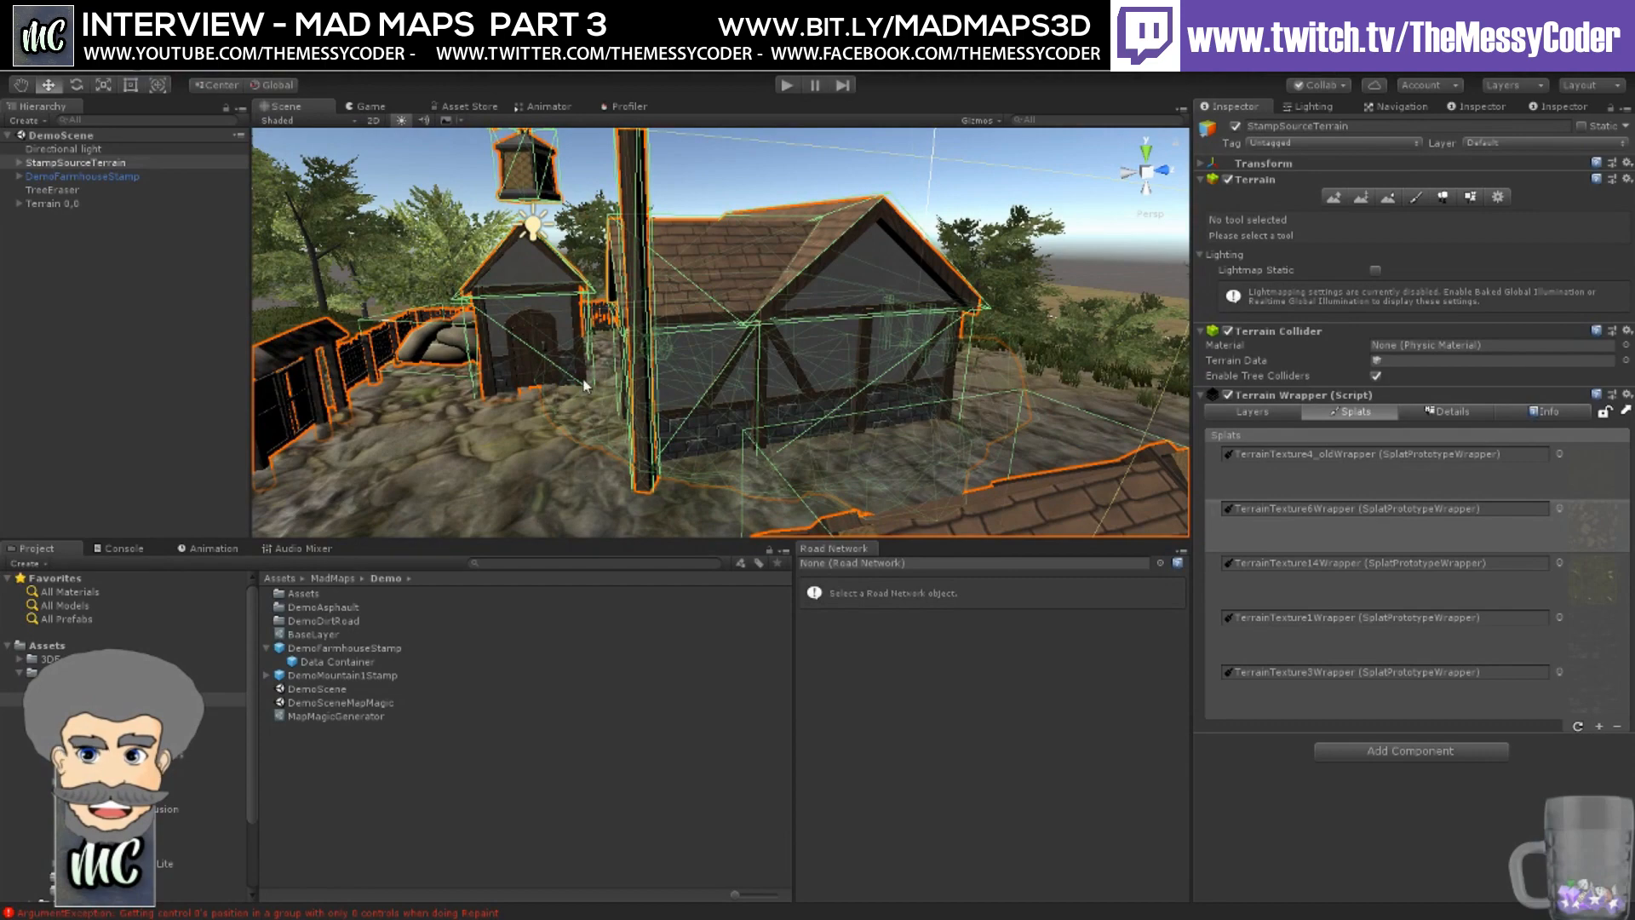
middle_click_drag(584, 379, 928, 315)
middle_click_drag(606, 354, 921, 312)
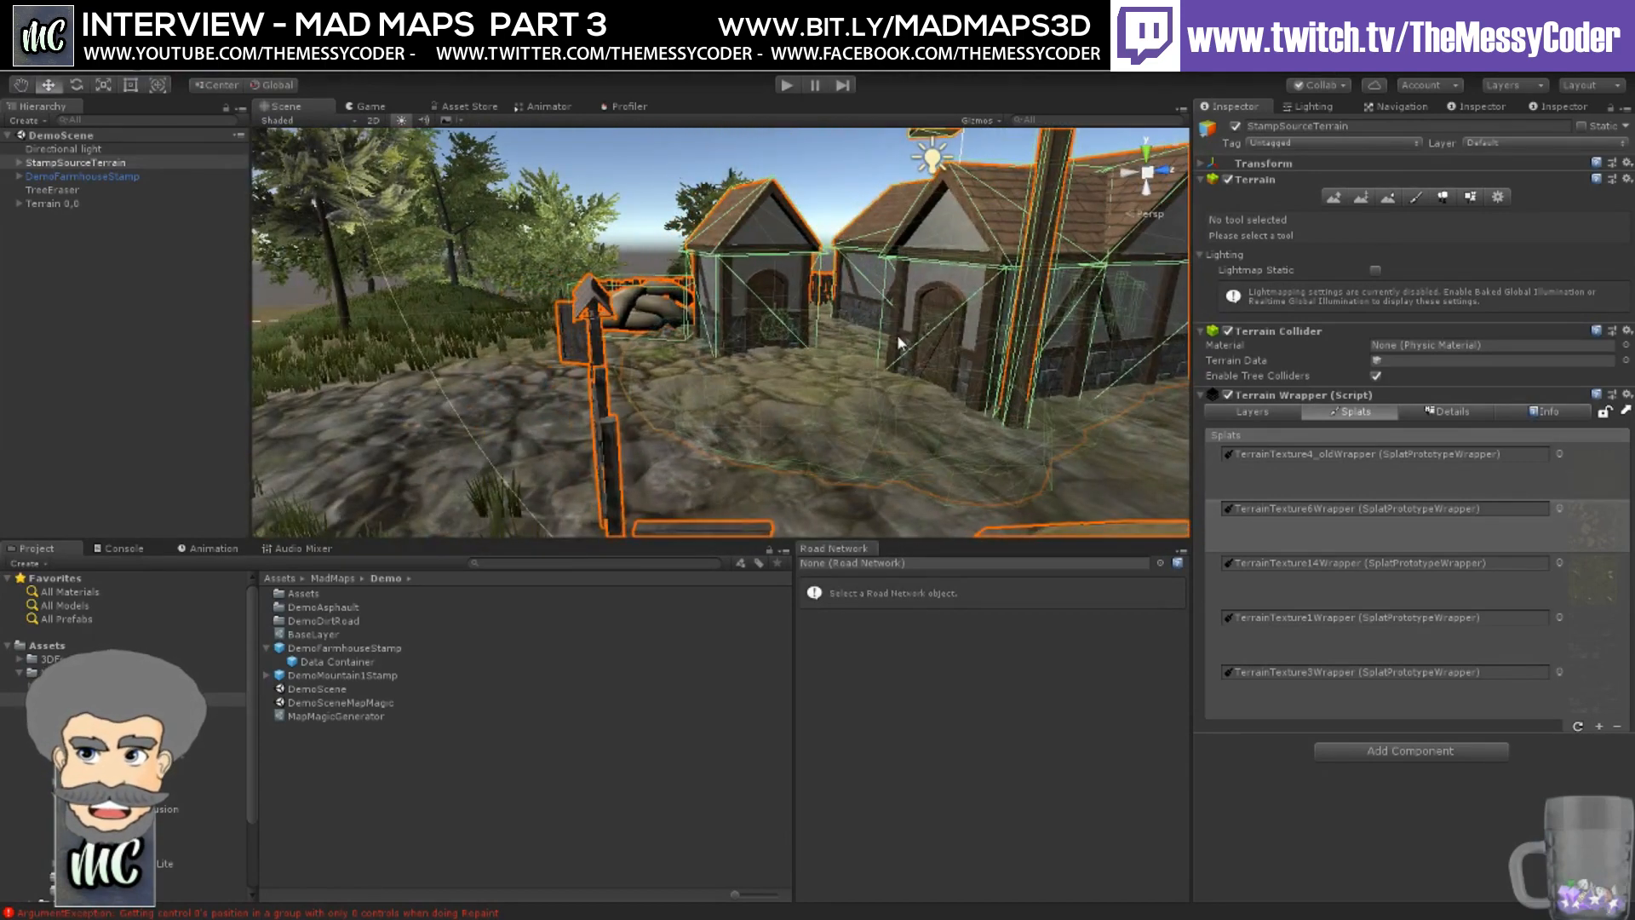
right_click_drag(899, 338, 1141, 342)
middle_click_drag(928, 277, 1165, 220)
right_click_drag(564, 247, 839, 271)
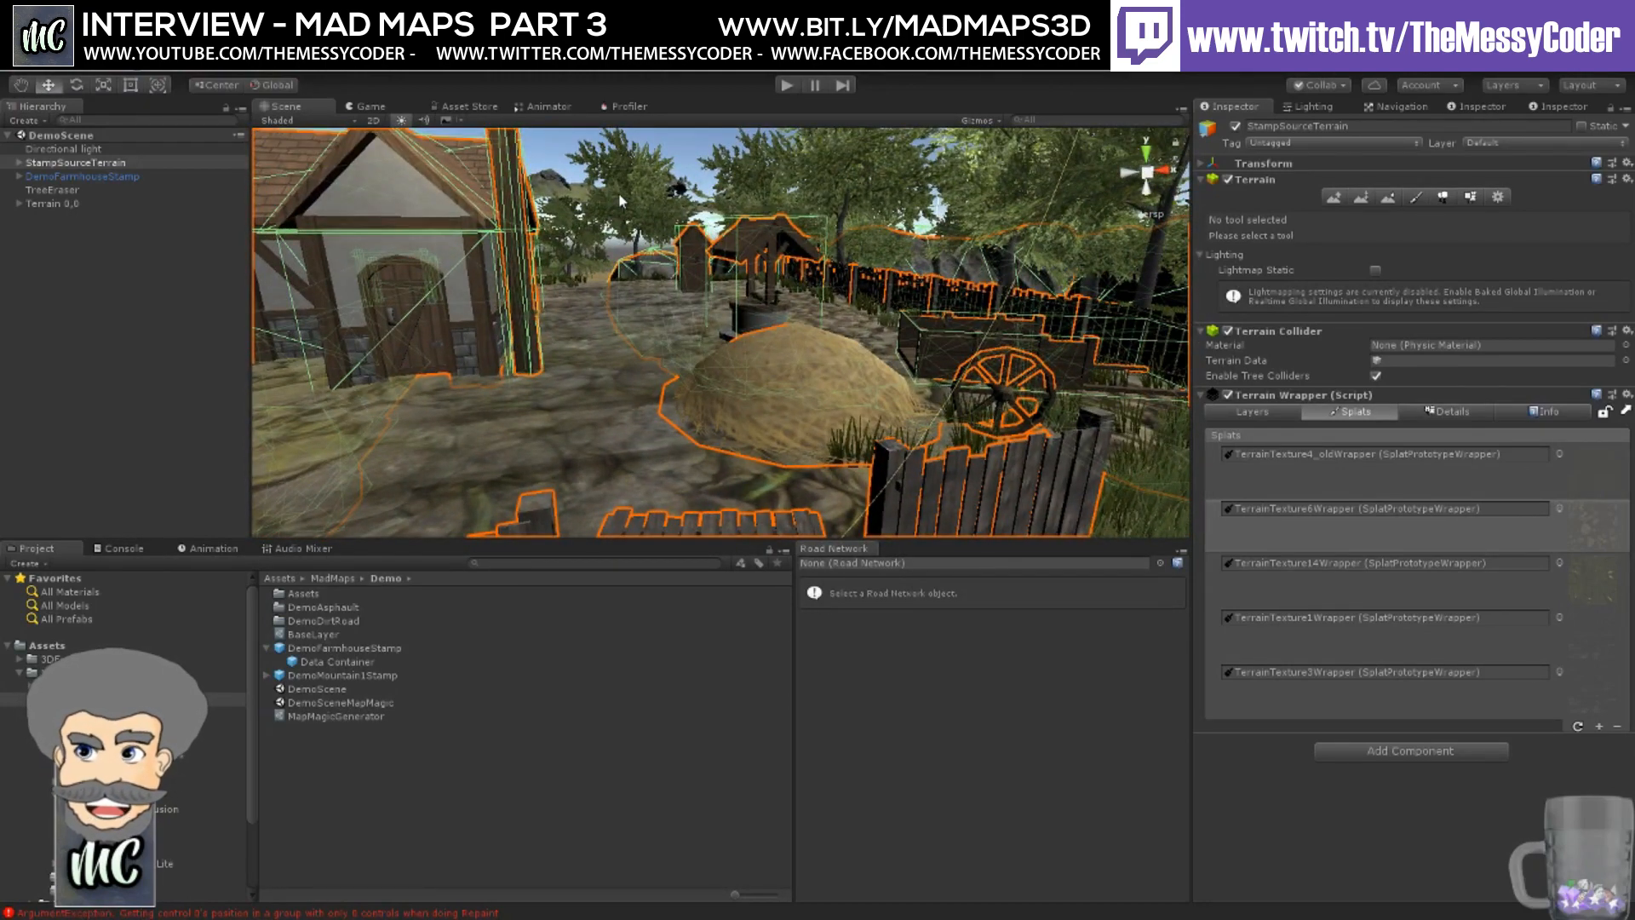
- Clear the selection and examine the farmhouse buildings and yard from above without selection outlines
left_click(674, 150)
right_click_drag(628, 289, 601, 310)
scroll(615, 318, "down", 5)
middle_click_drag(699, 303, 1126, 419)
right_click_drag(768, 300, 988, 362)
middle_click_drag(545, 281, 874, 195)
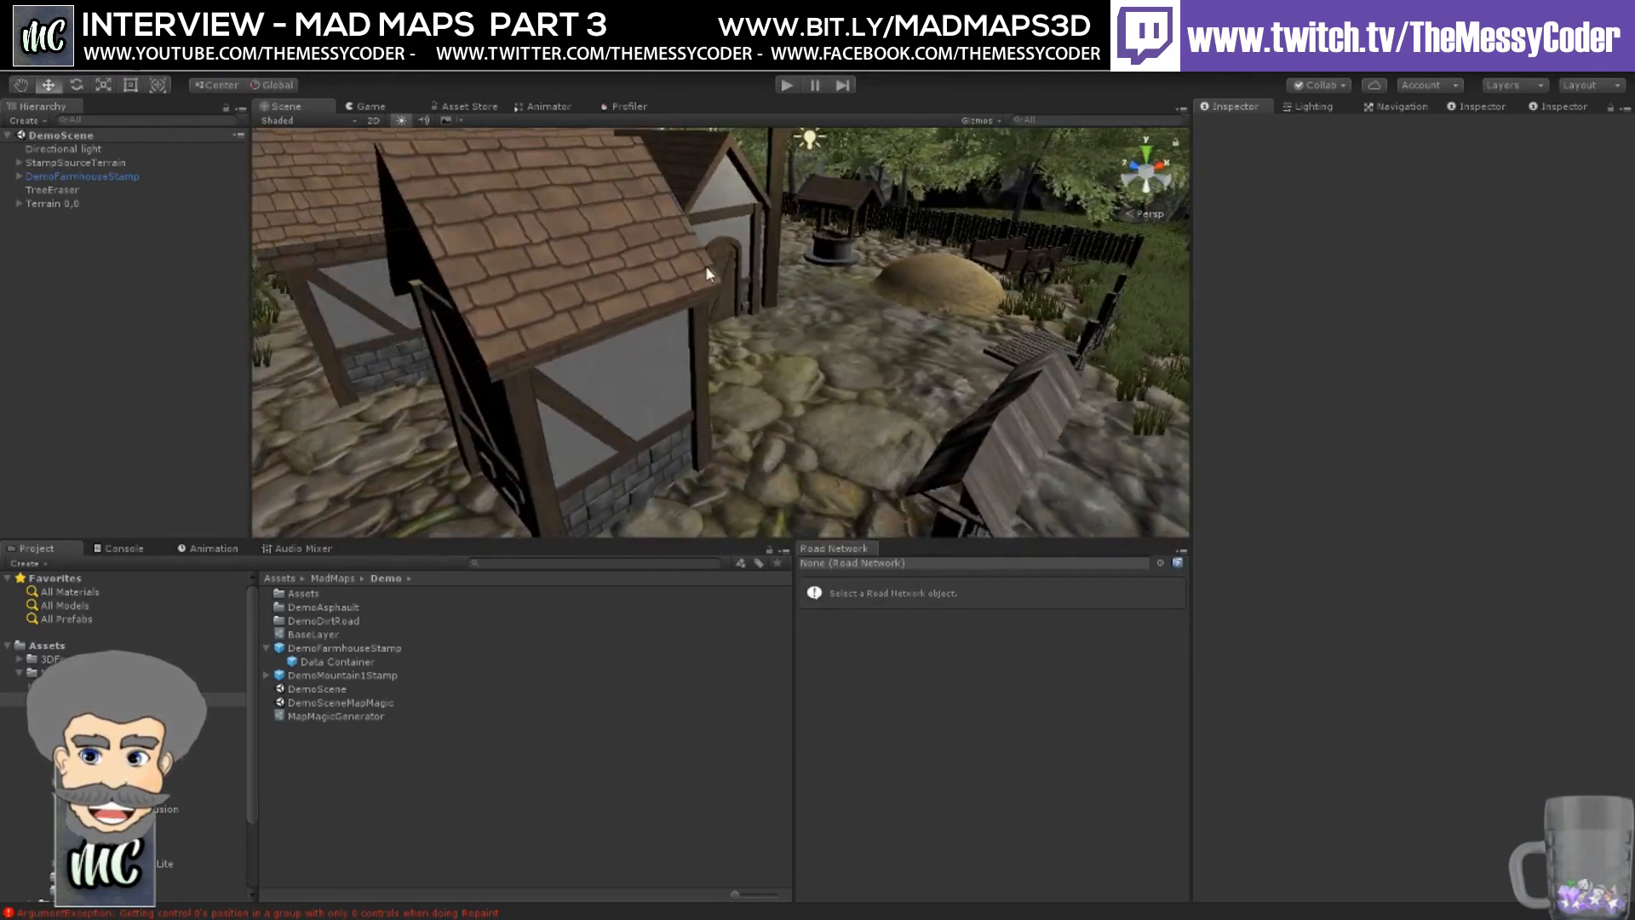
scroll(700, 289, "down", 5)
middle_click_drag(681, 331, 609, 400)
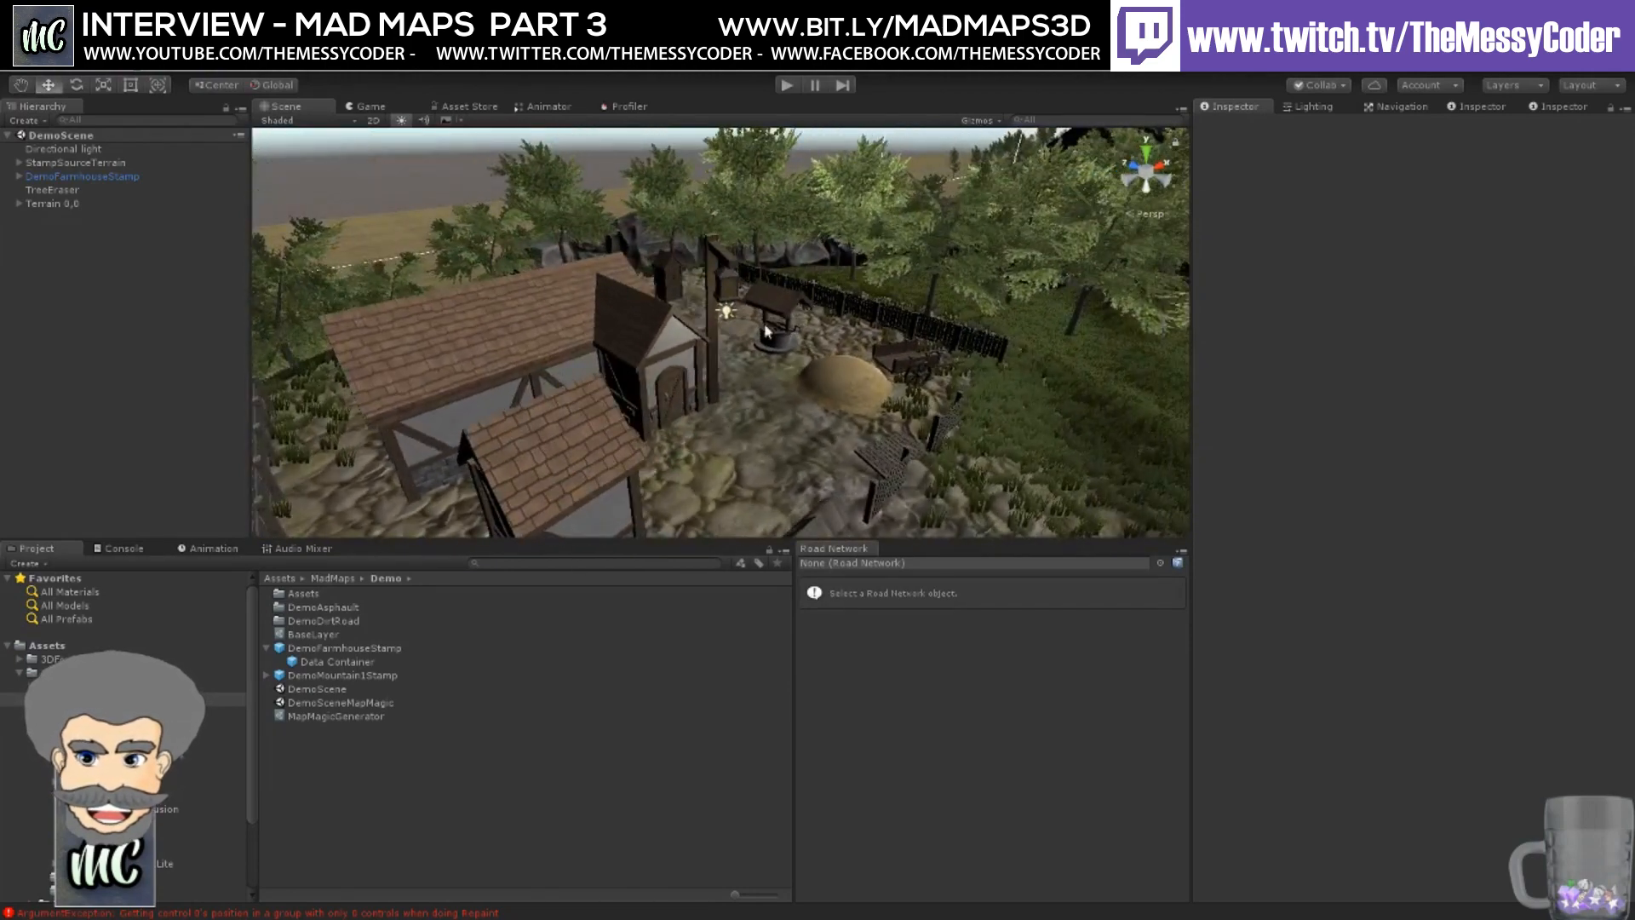
mouse_move(769, 330)
right_mouse_down()
mouse_move(752, 364)
mouse_move(759, 348)
right_mouse_up()
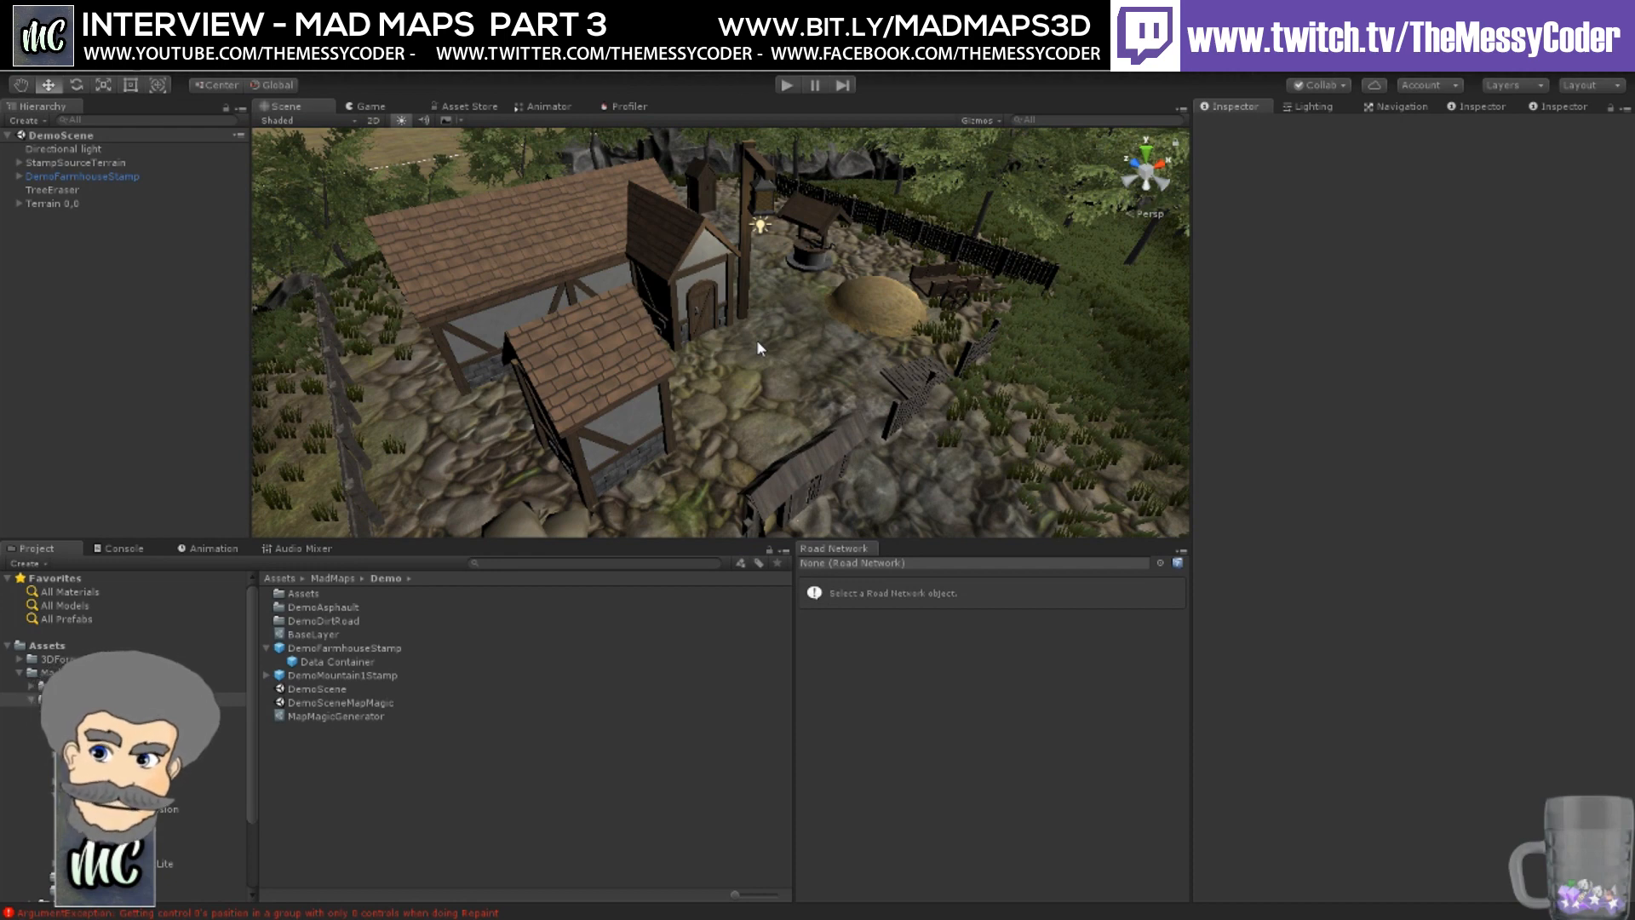
- Examine the whole stamp area, including the surrounding rocks and trees and the stone path leading to the farmhouse
scroll(758, 347, "down", 3)
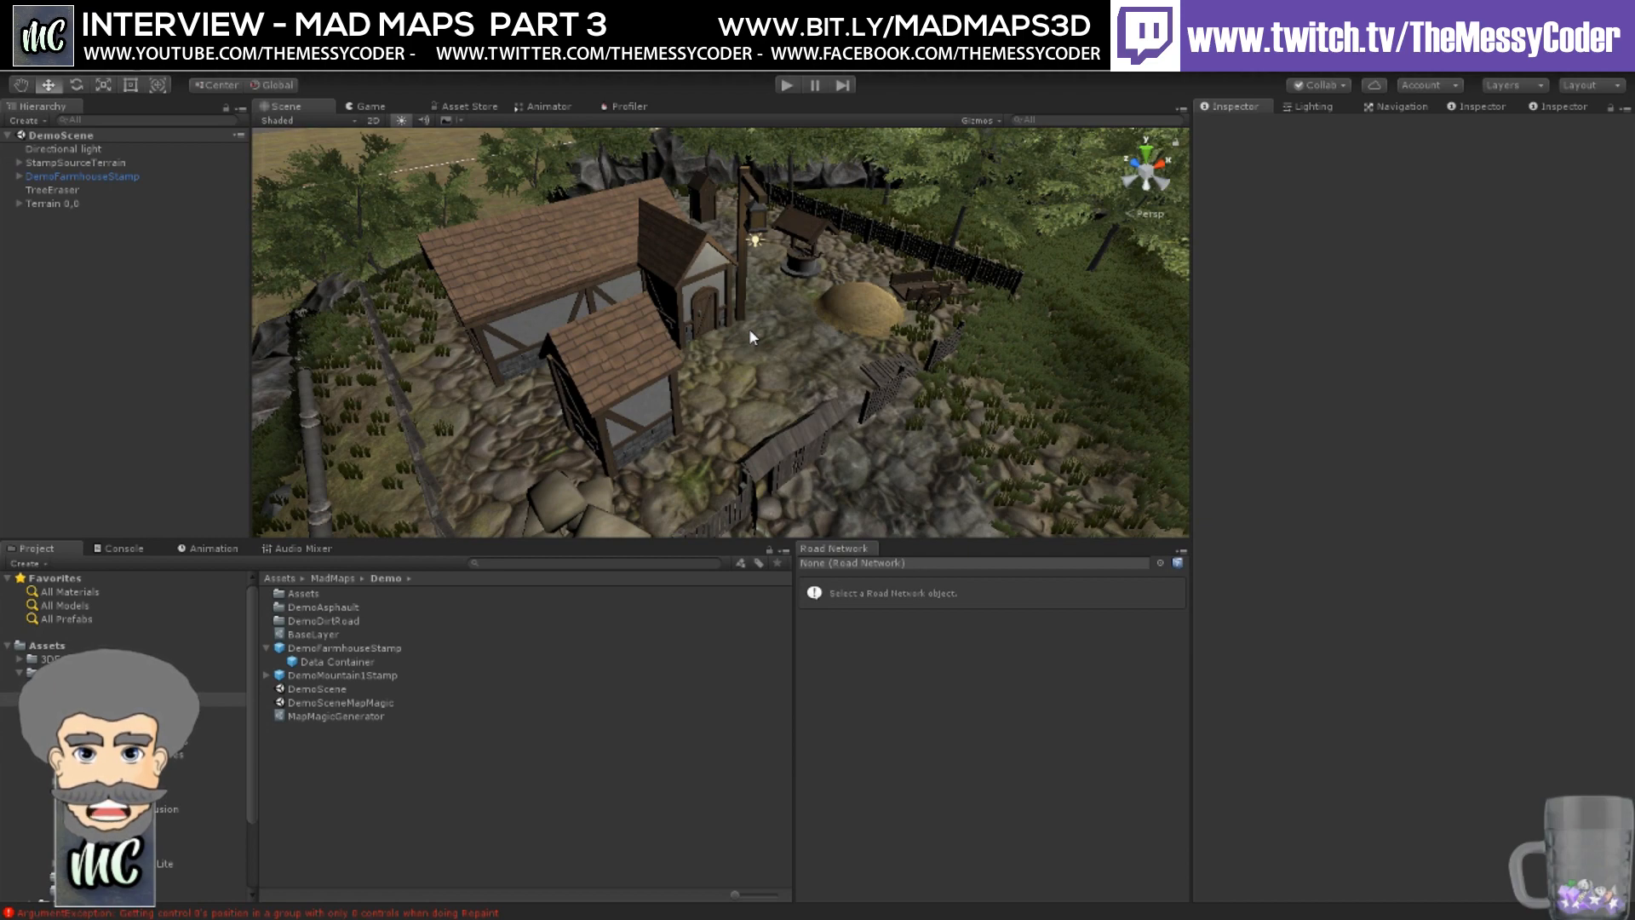
scroll(719, 320, "down", 5)
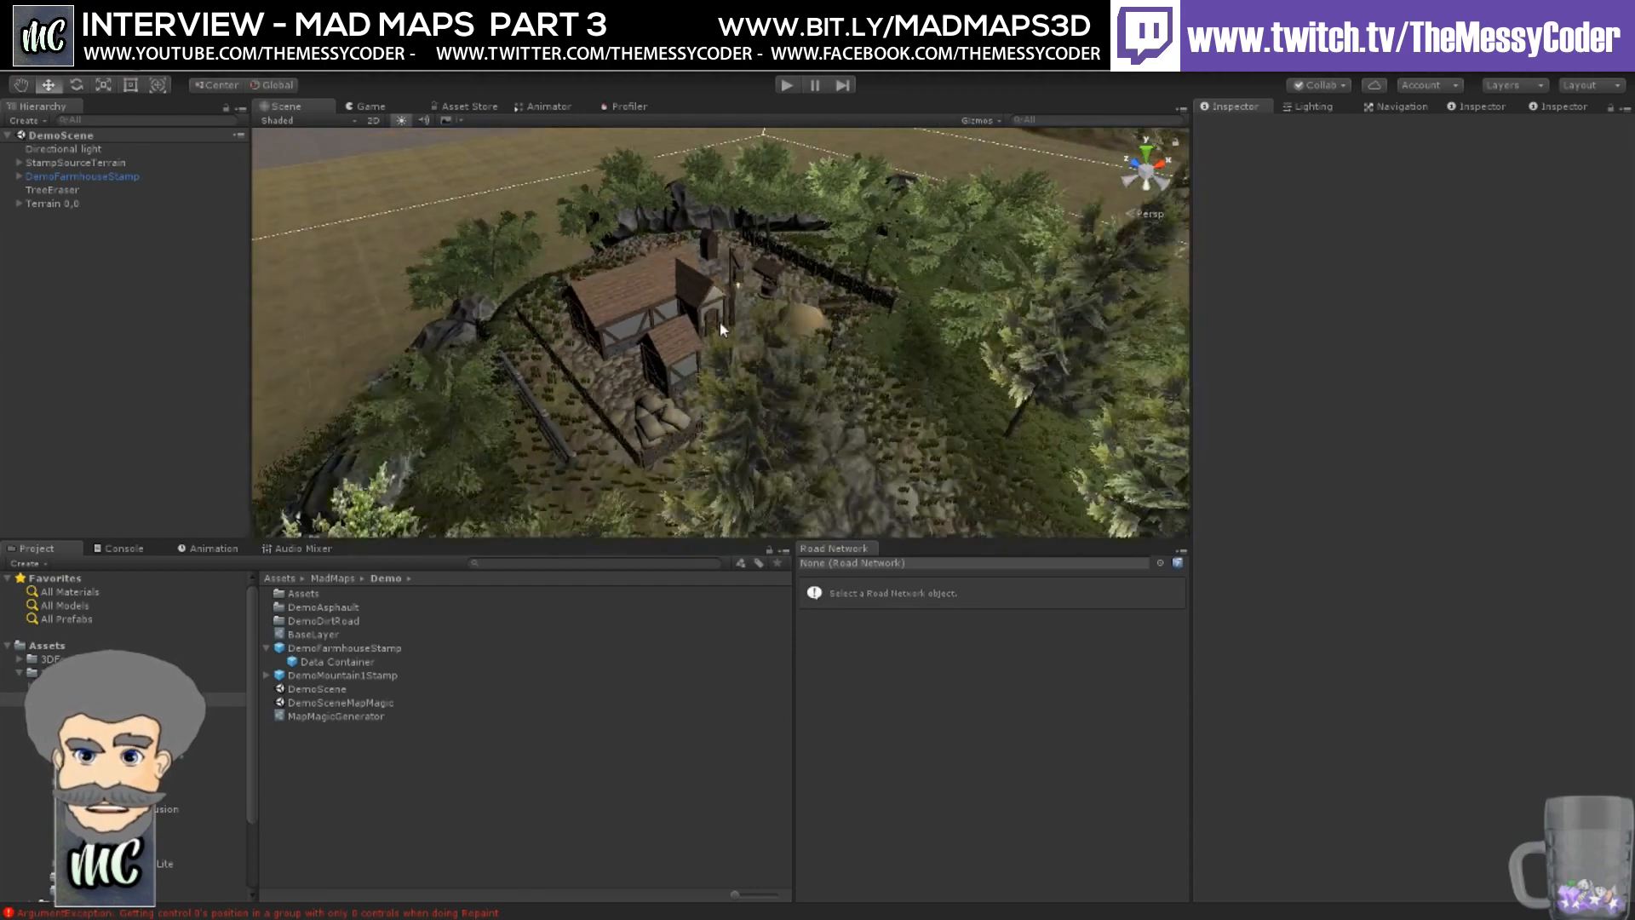
scroll(718, 320, "down", 5)
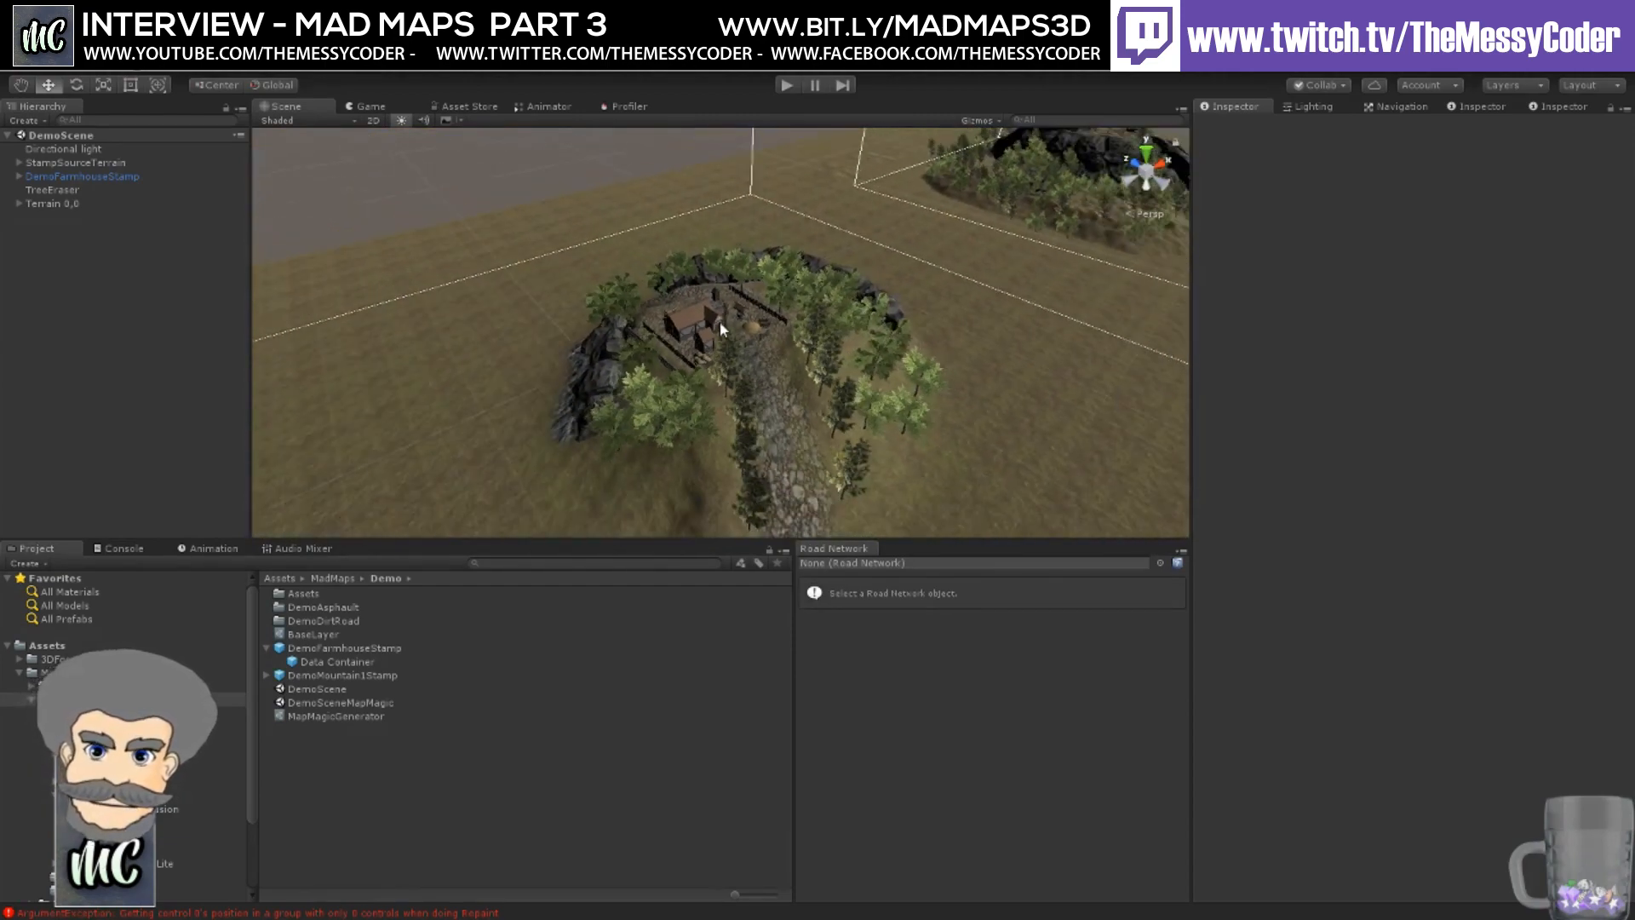
middle_click_drag(905, 293, 508, 365)
middle_click_drag(673, 295, 946, 244)
scroll(697, 382, "up", 10)
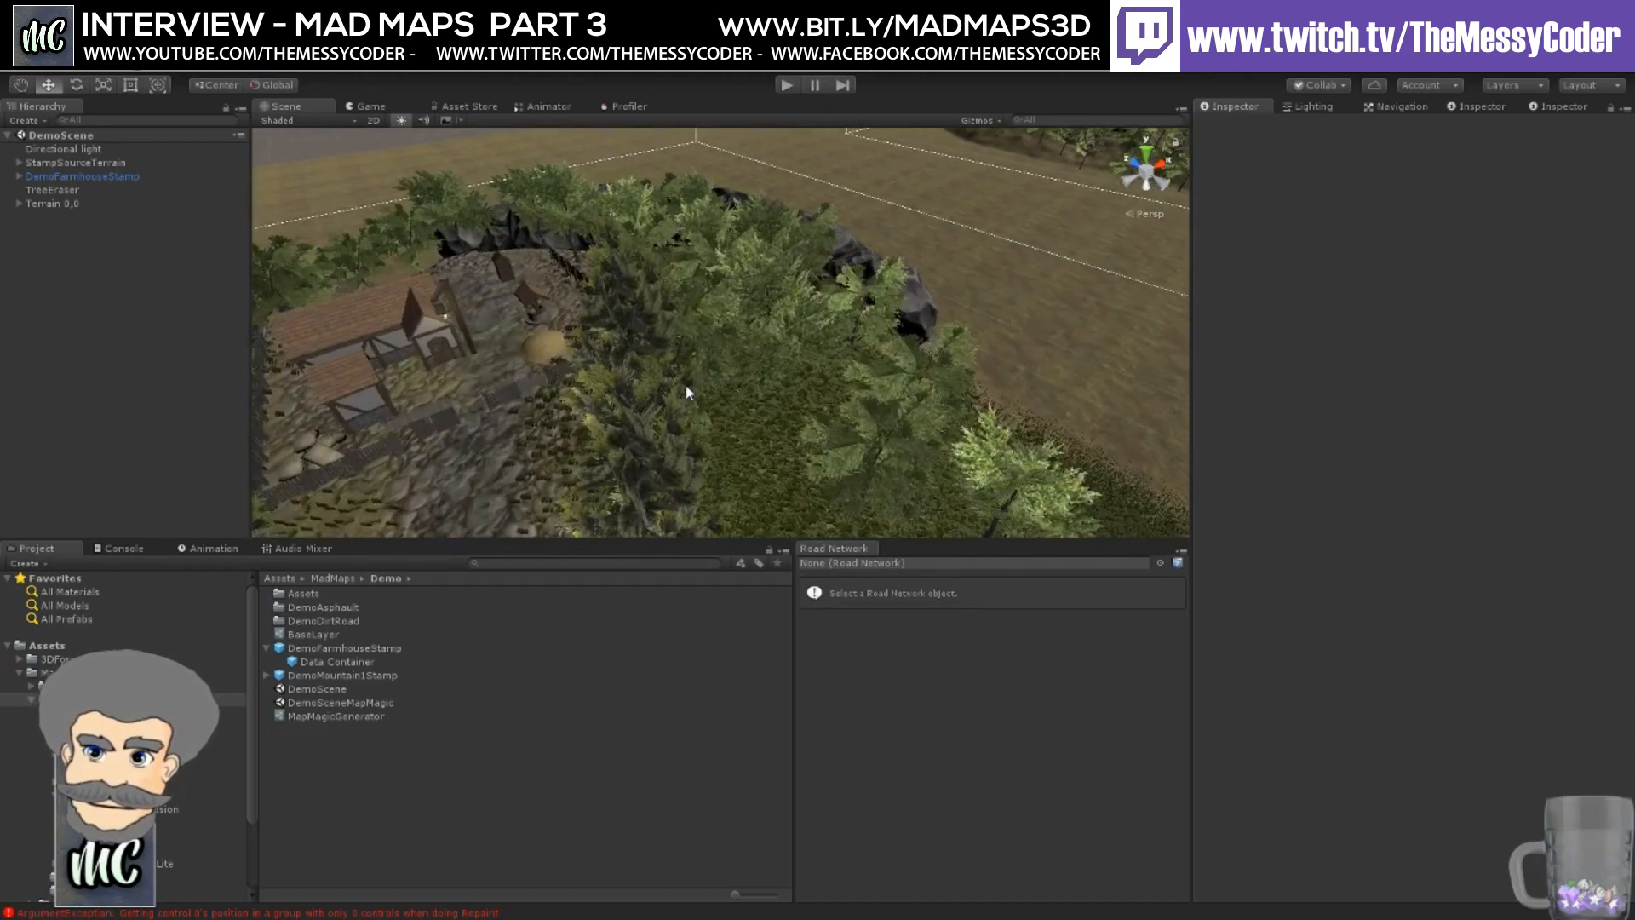
scroll(686, 387, "up", 3)
right_click_drag(873, 408, 712, 407)
scroll(713, 407, "down", 3)
middle_click_drag(712, 406, 913, 310)
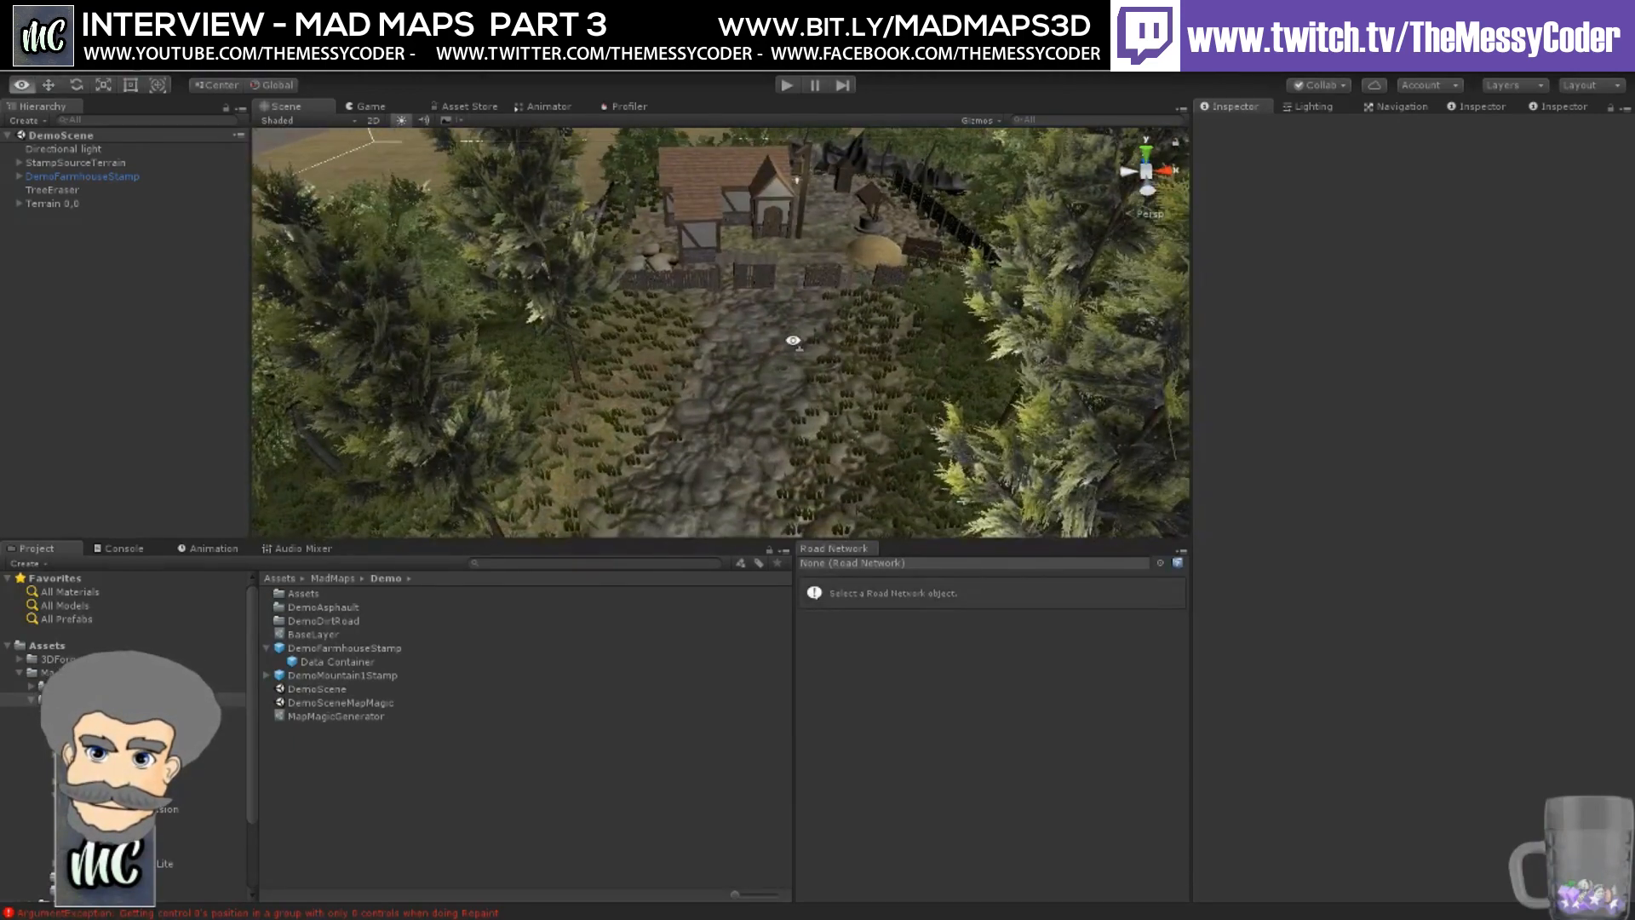
right_click_drag(793, 340, 830, 321)
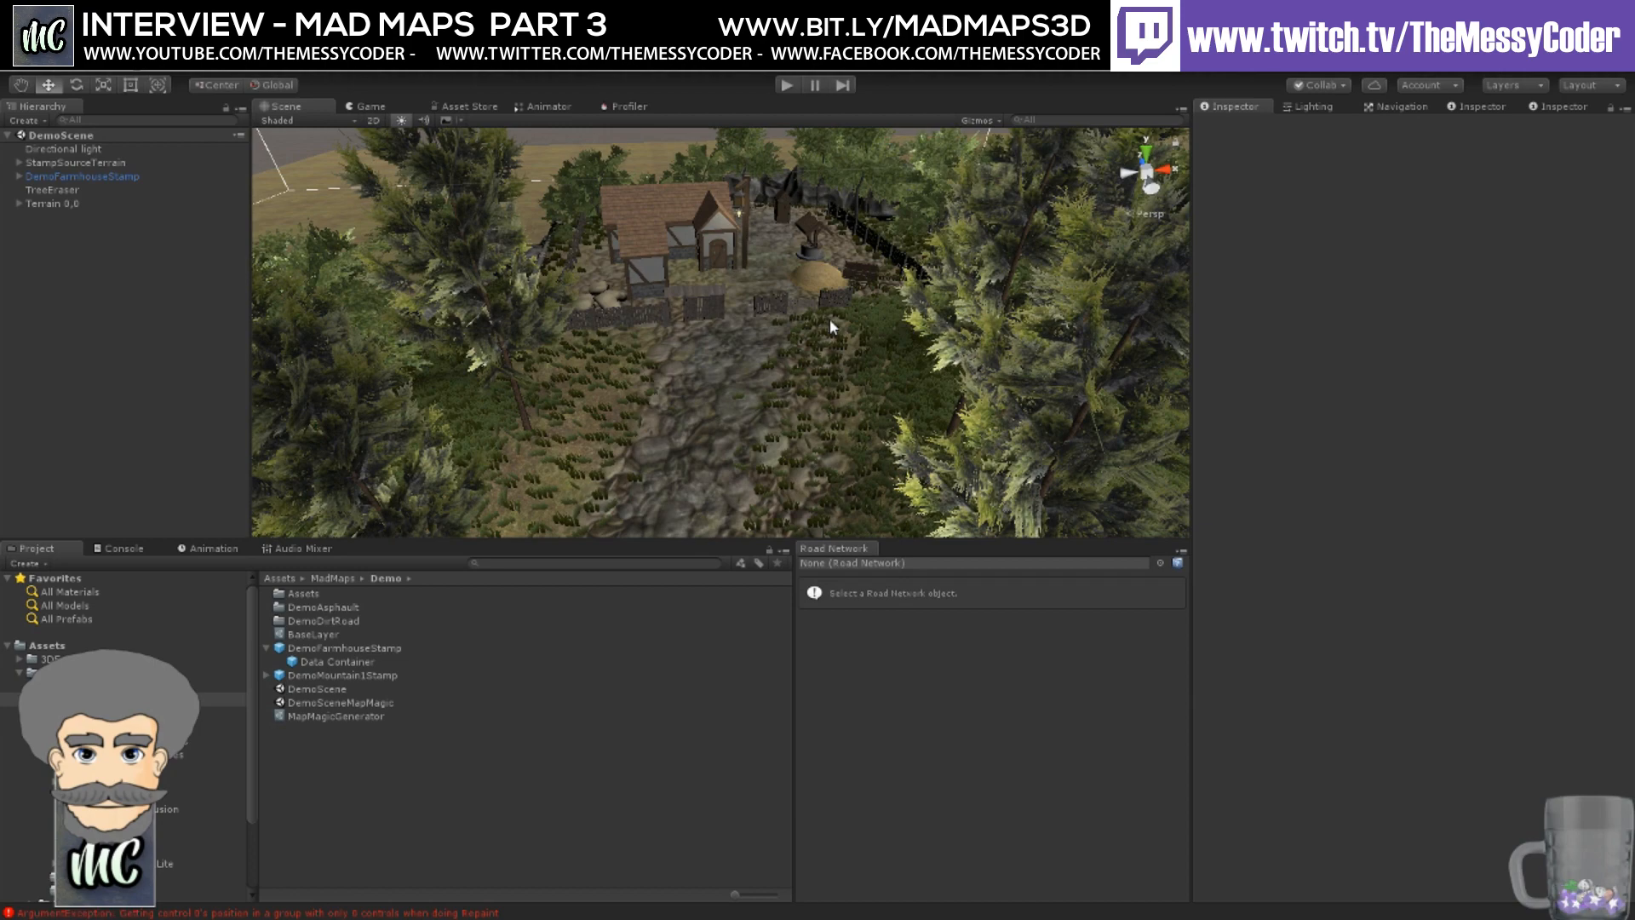
right_click_drag(662, 307, 674, 328)
middle_click_drag(675, 328, 849, 481)
scroll(744, 441, "up", 10)
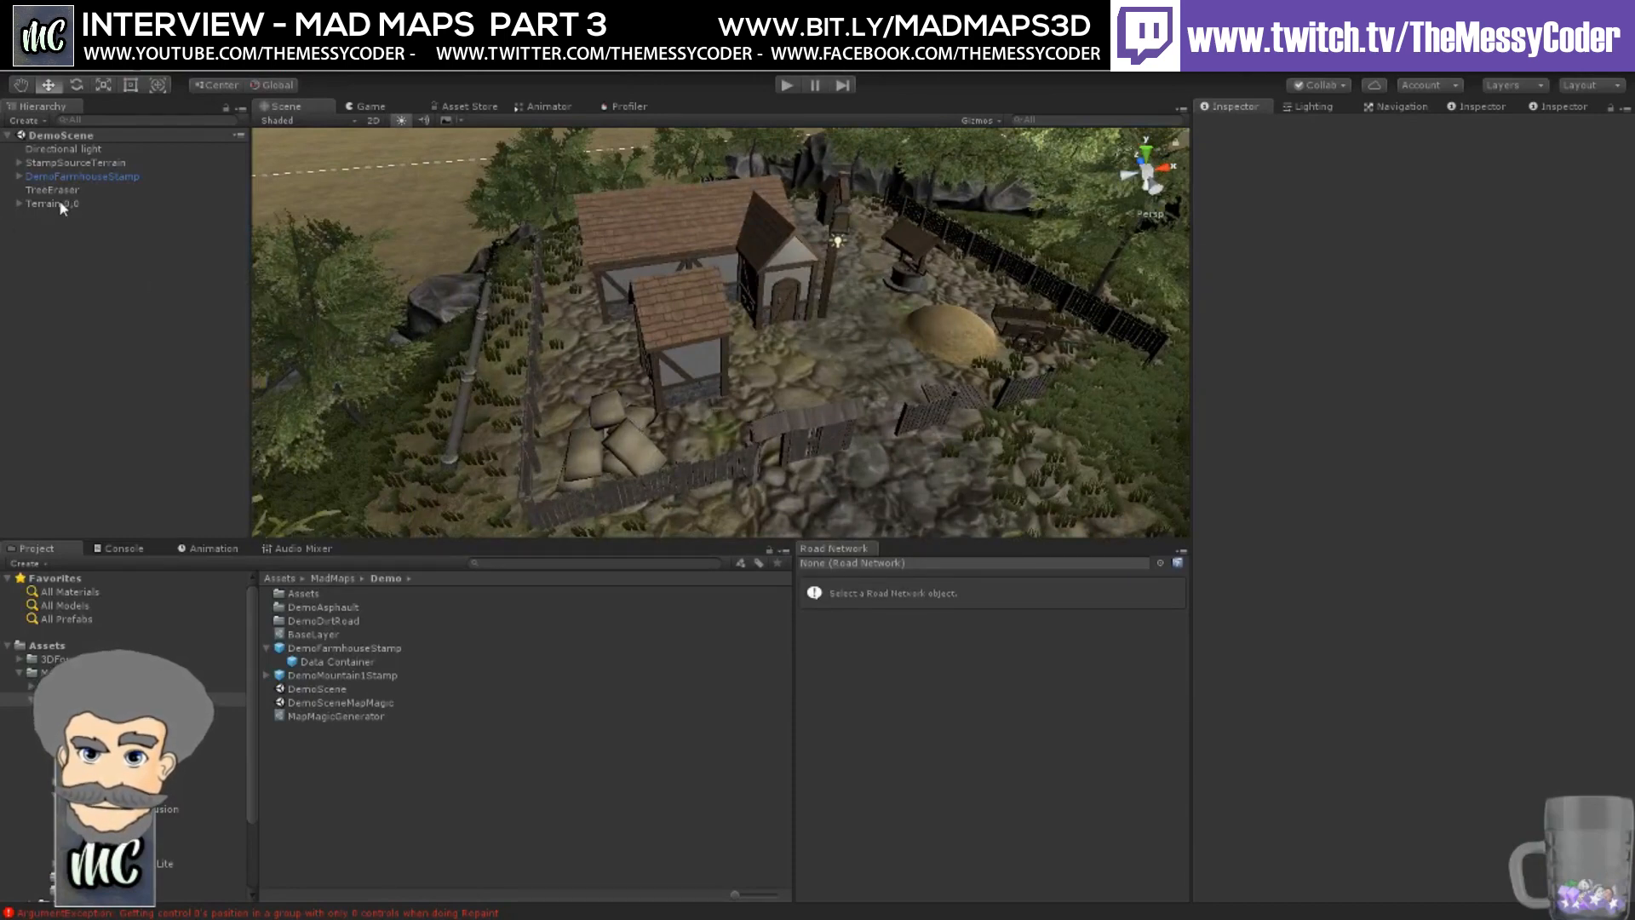
- Open the DemoSceneMapMagic scene, inspect its StampSourceTerrain and frame its DemoFarmhouseStamp object
left_click(326, 704)
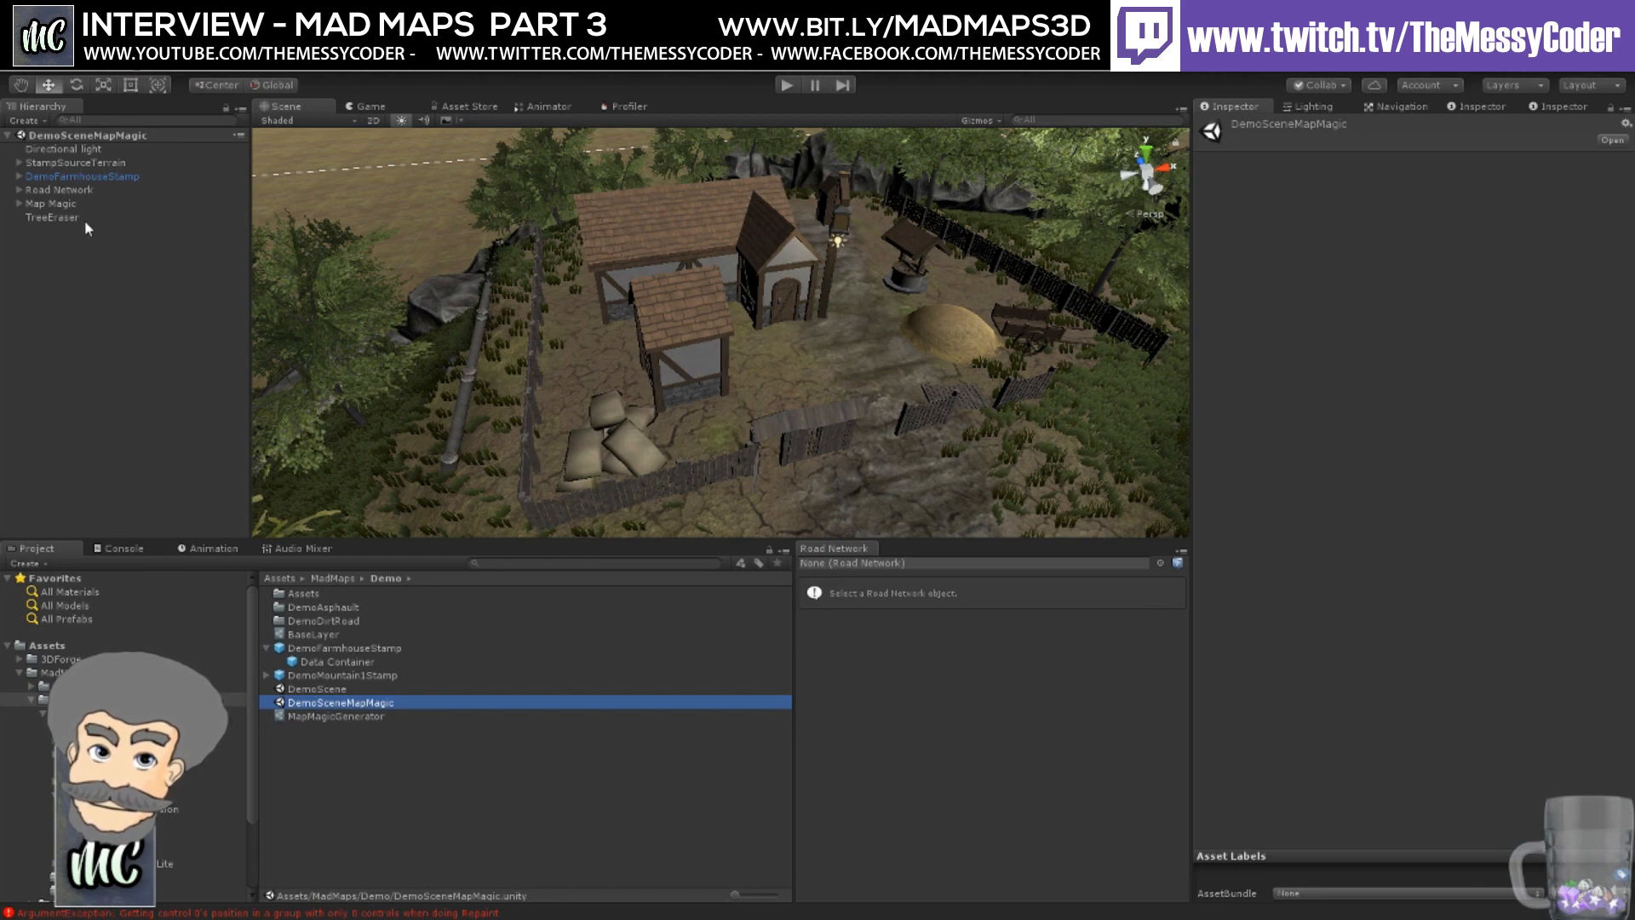
left_click(66, 163)
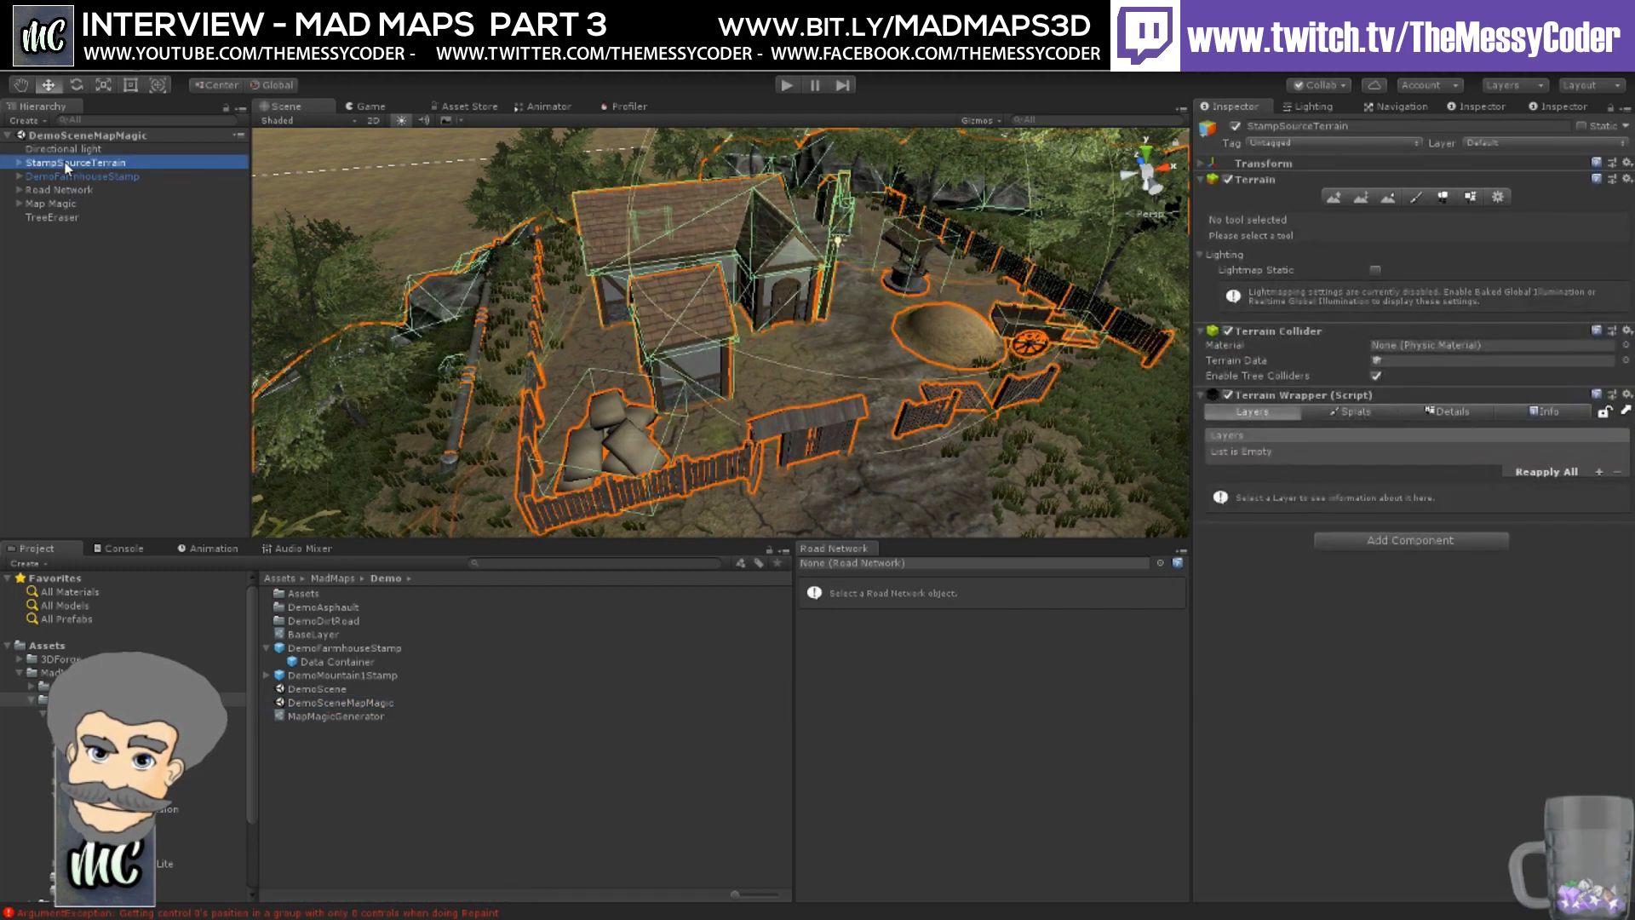
left_click(304, 703)
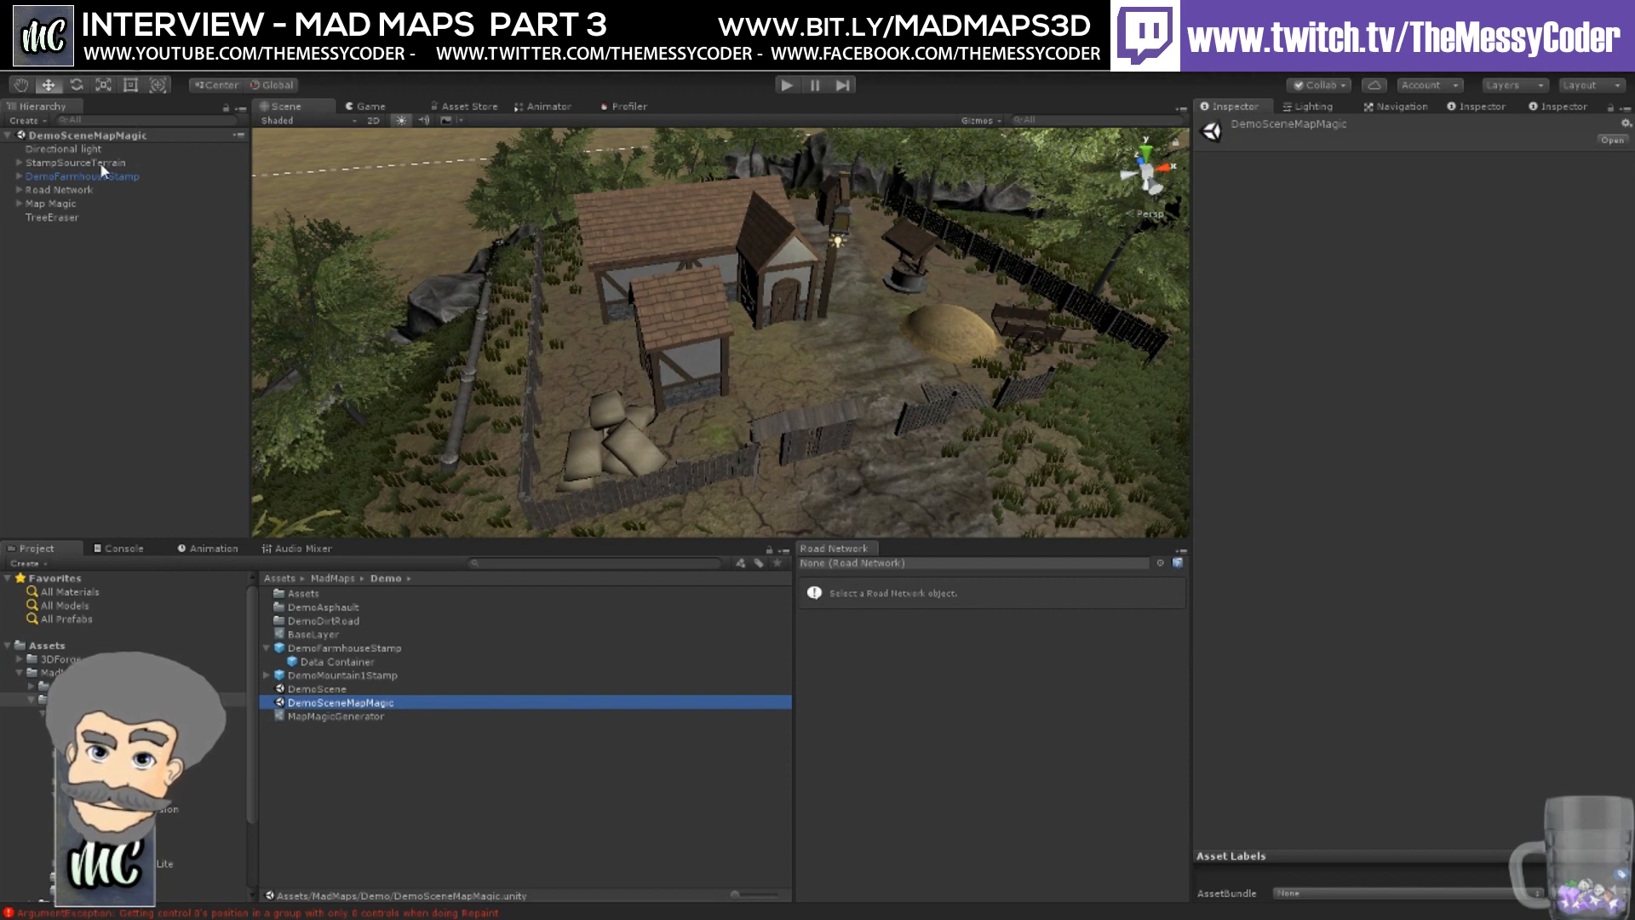
double_click(77, 177)
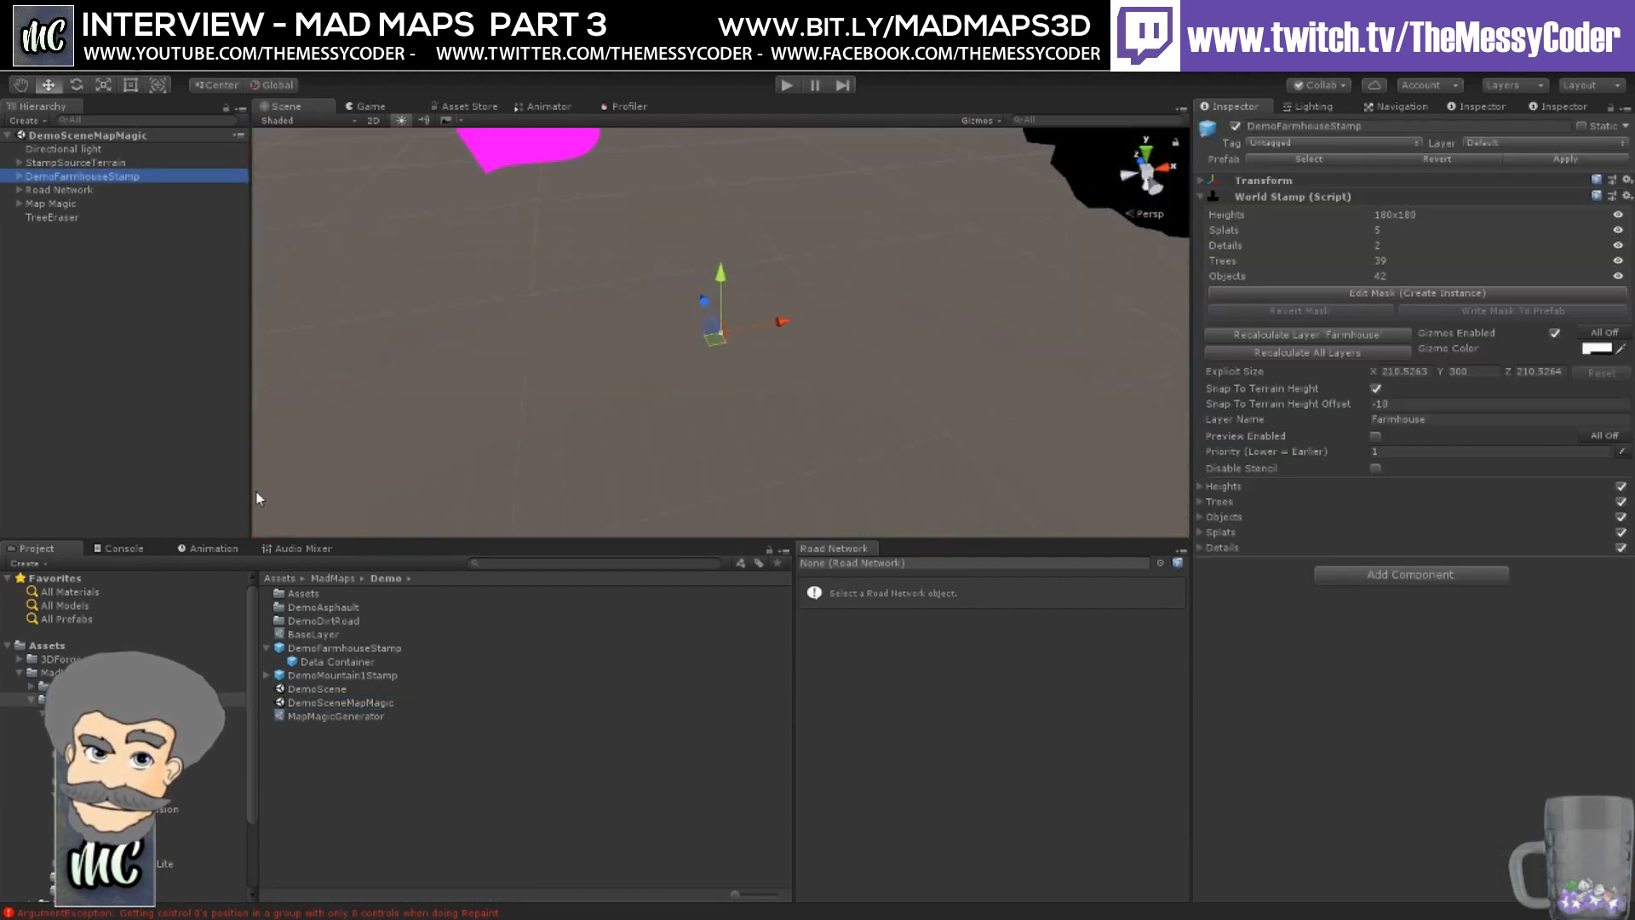
- Reopen the DemoScene scene and frame its StampSourceTerrain object
left_click(320, 690)
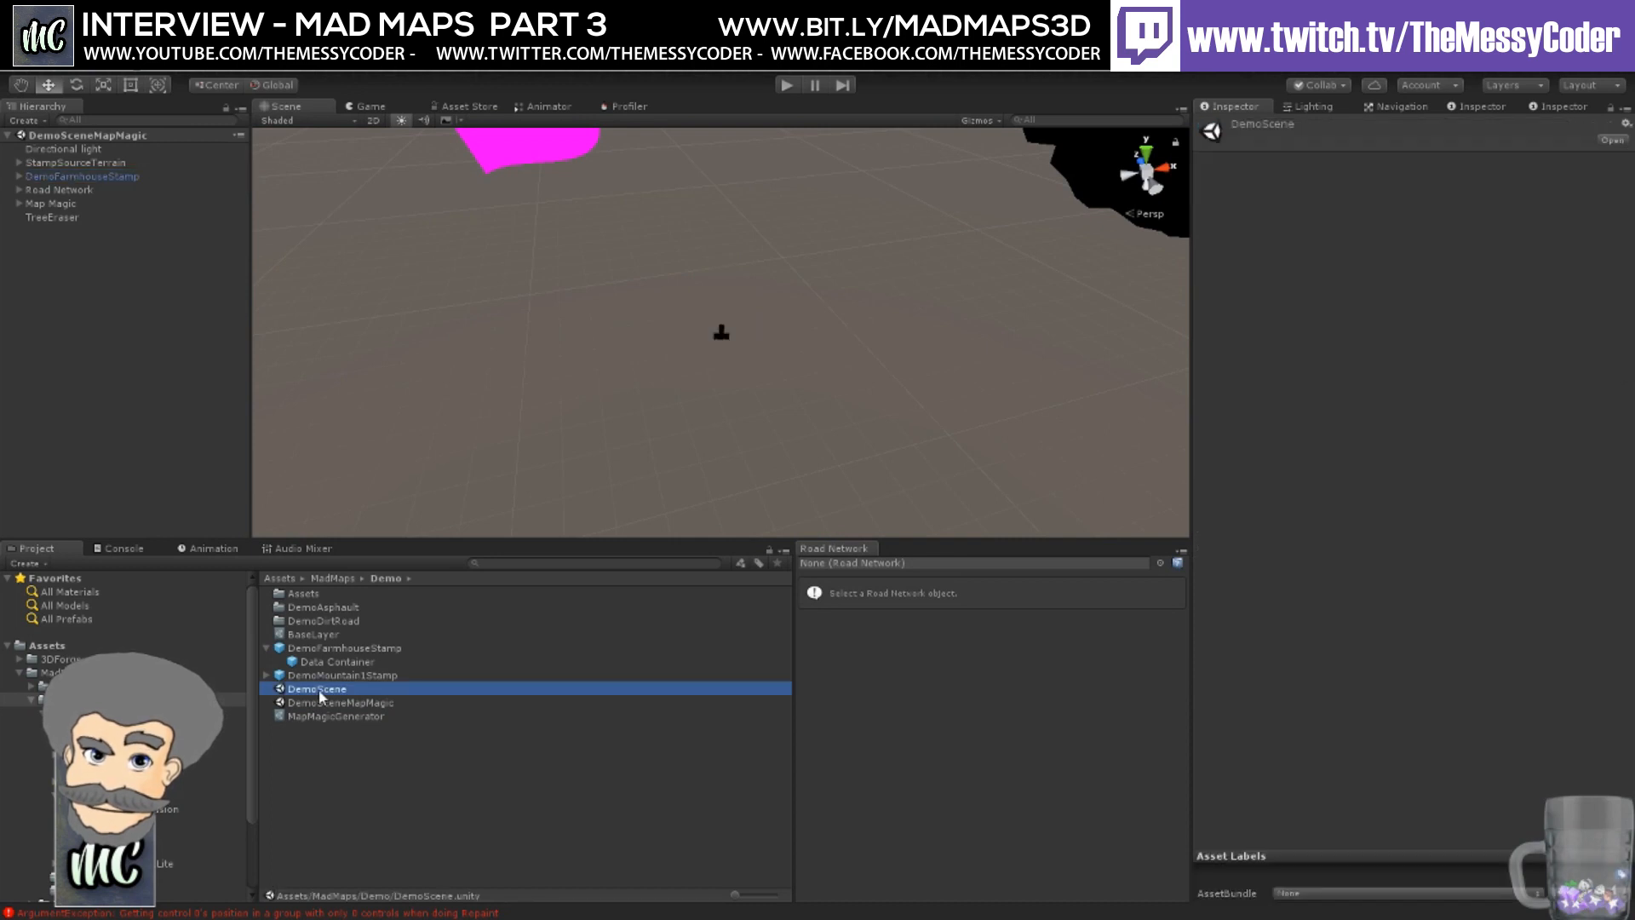
double_click(320, 691)
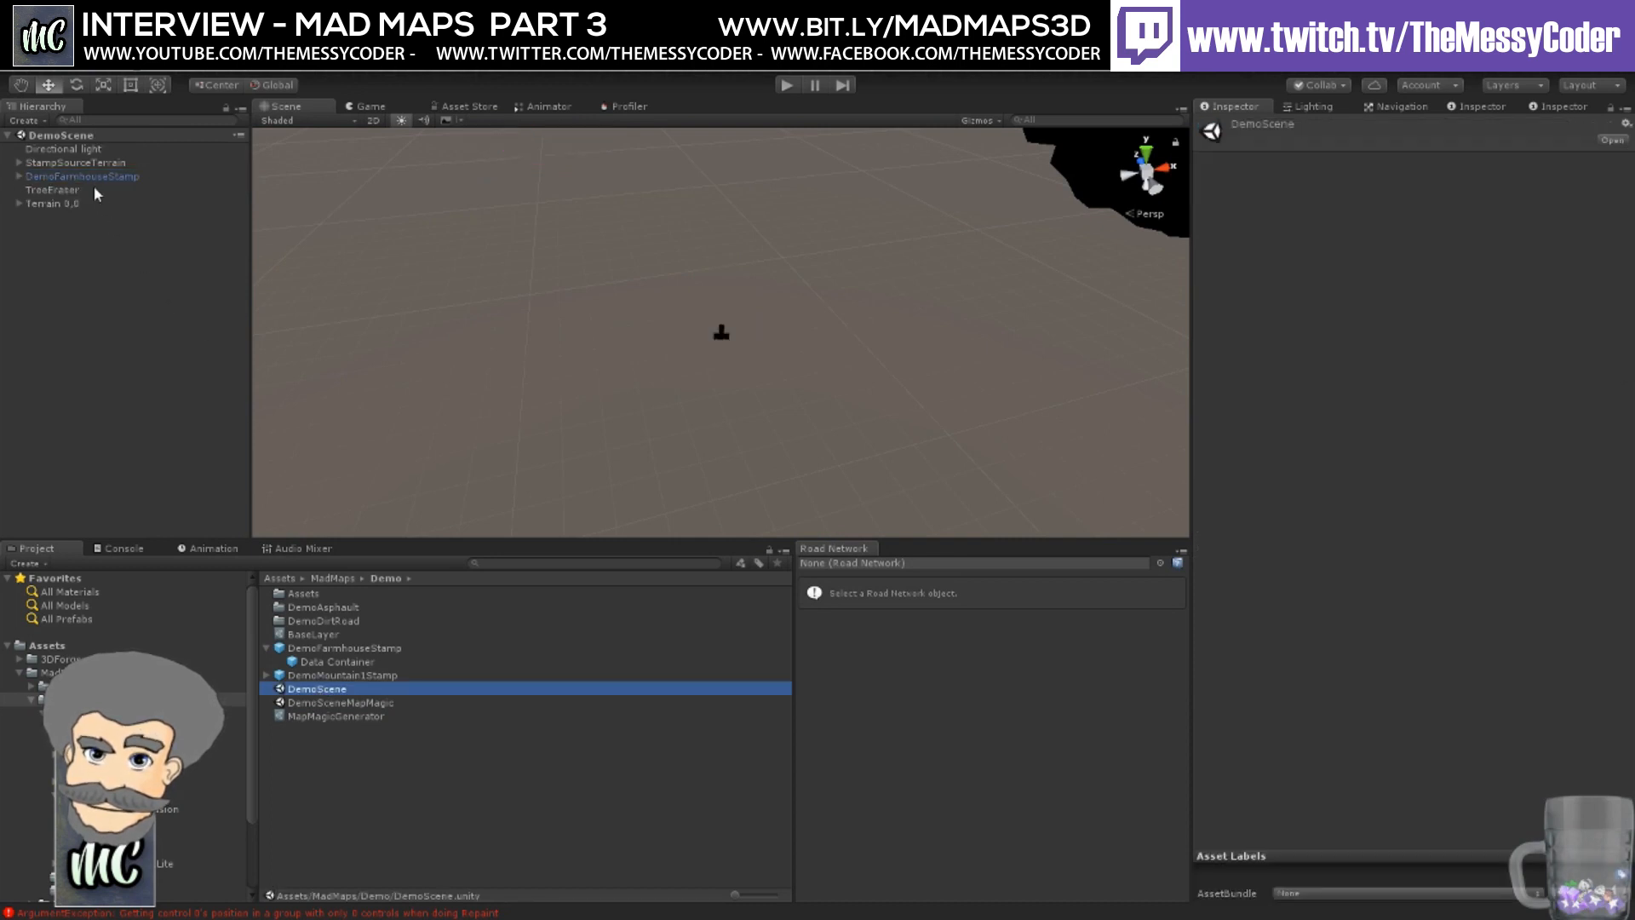
double_click(80, 160)
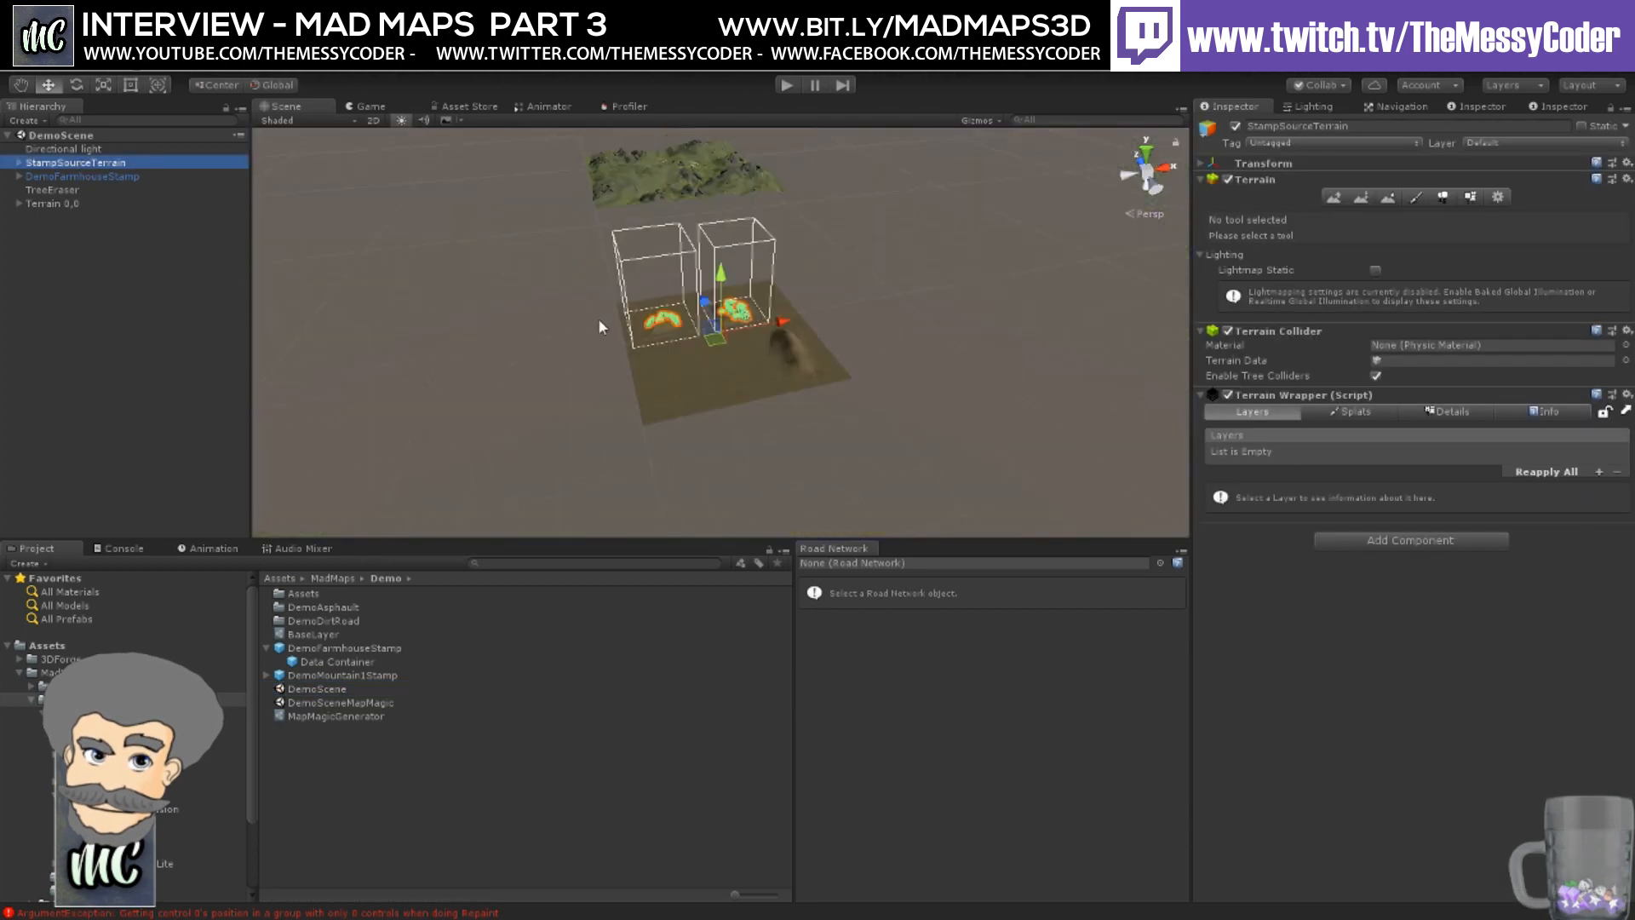
- Frame Terrain 0,0 and examine its hills, stone road and roadside grass up close
double_click(64, 203)
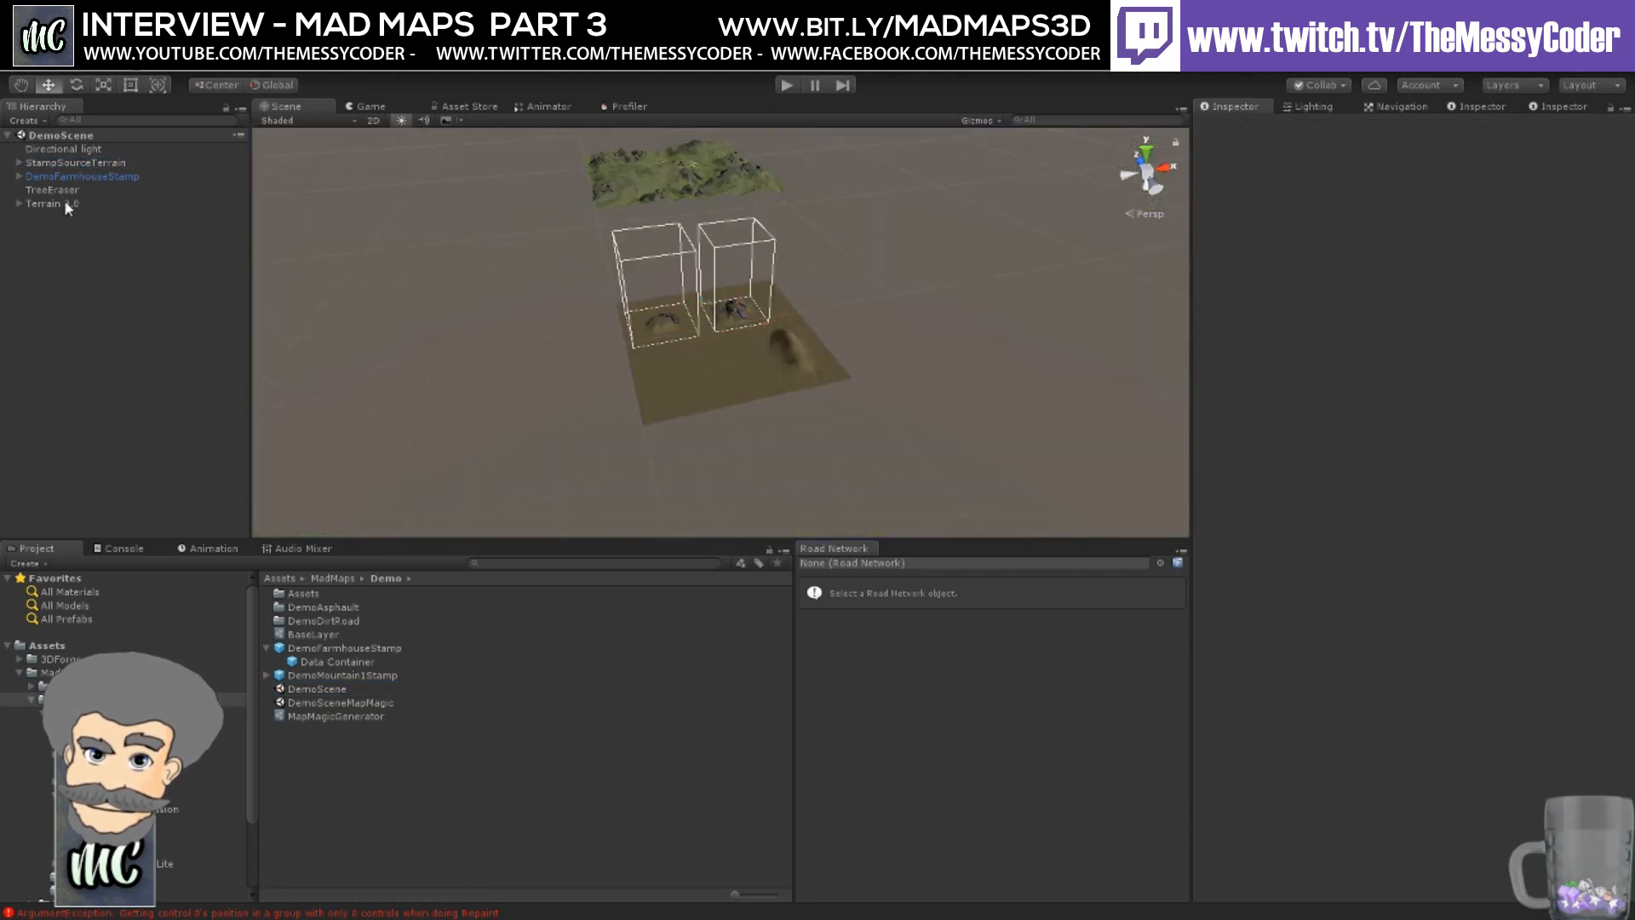
scroll(715, 420, "up", 10)
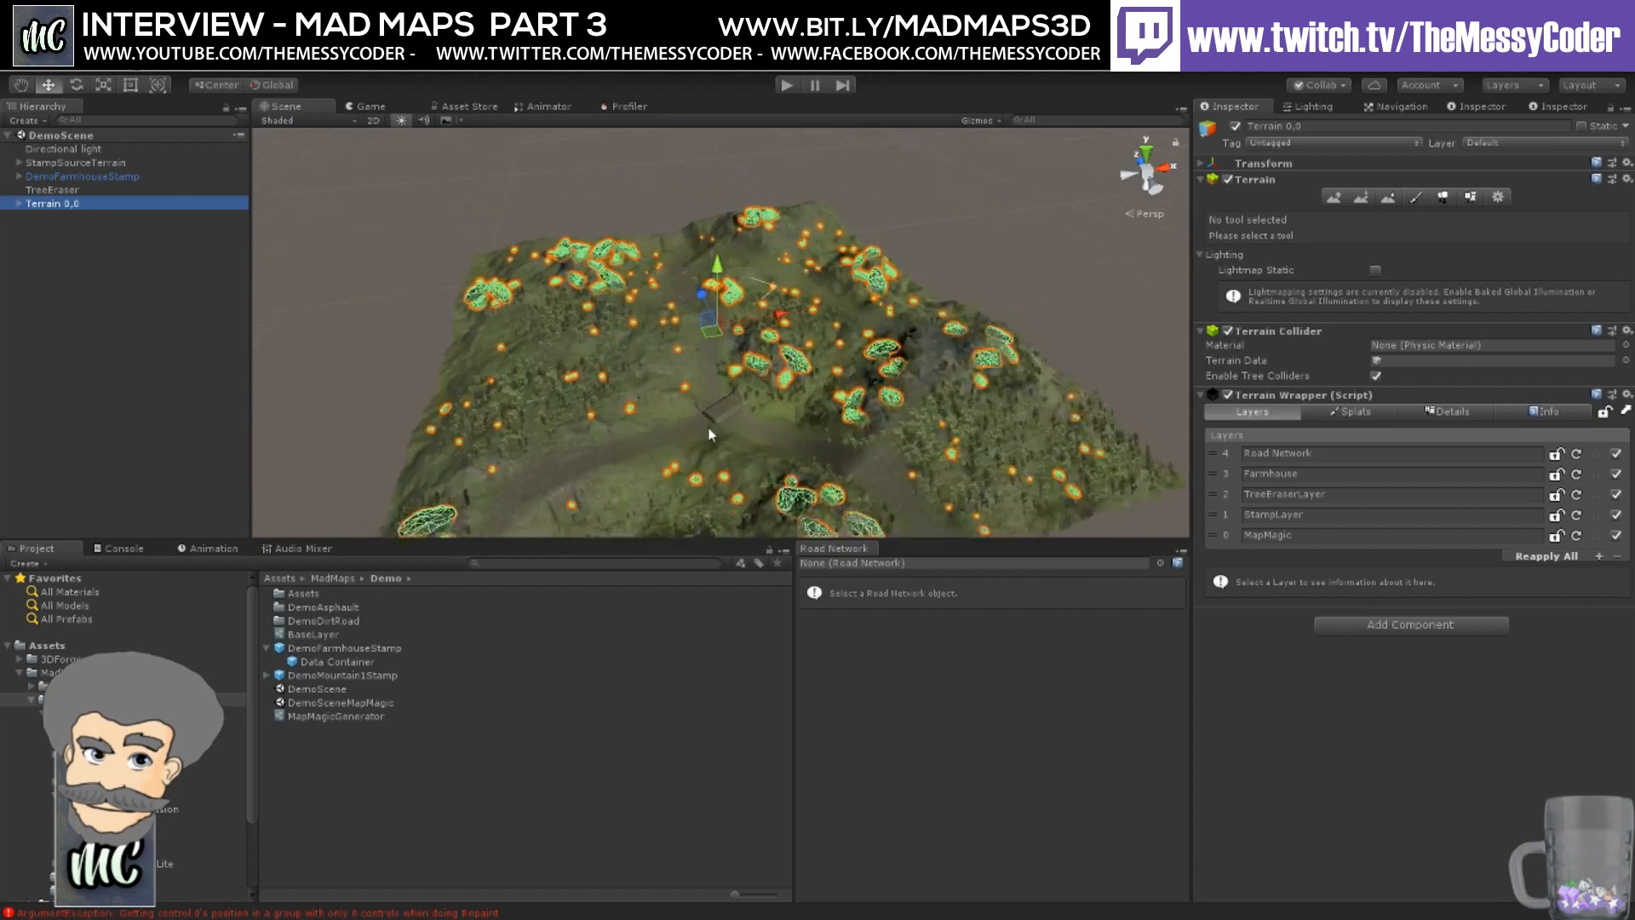
left_click_drag(702, 430, 492, 294, "alt")
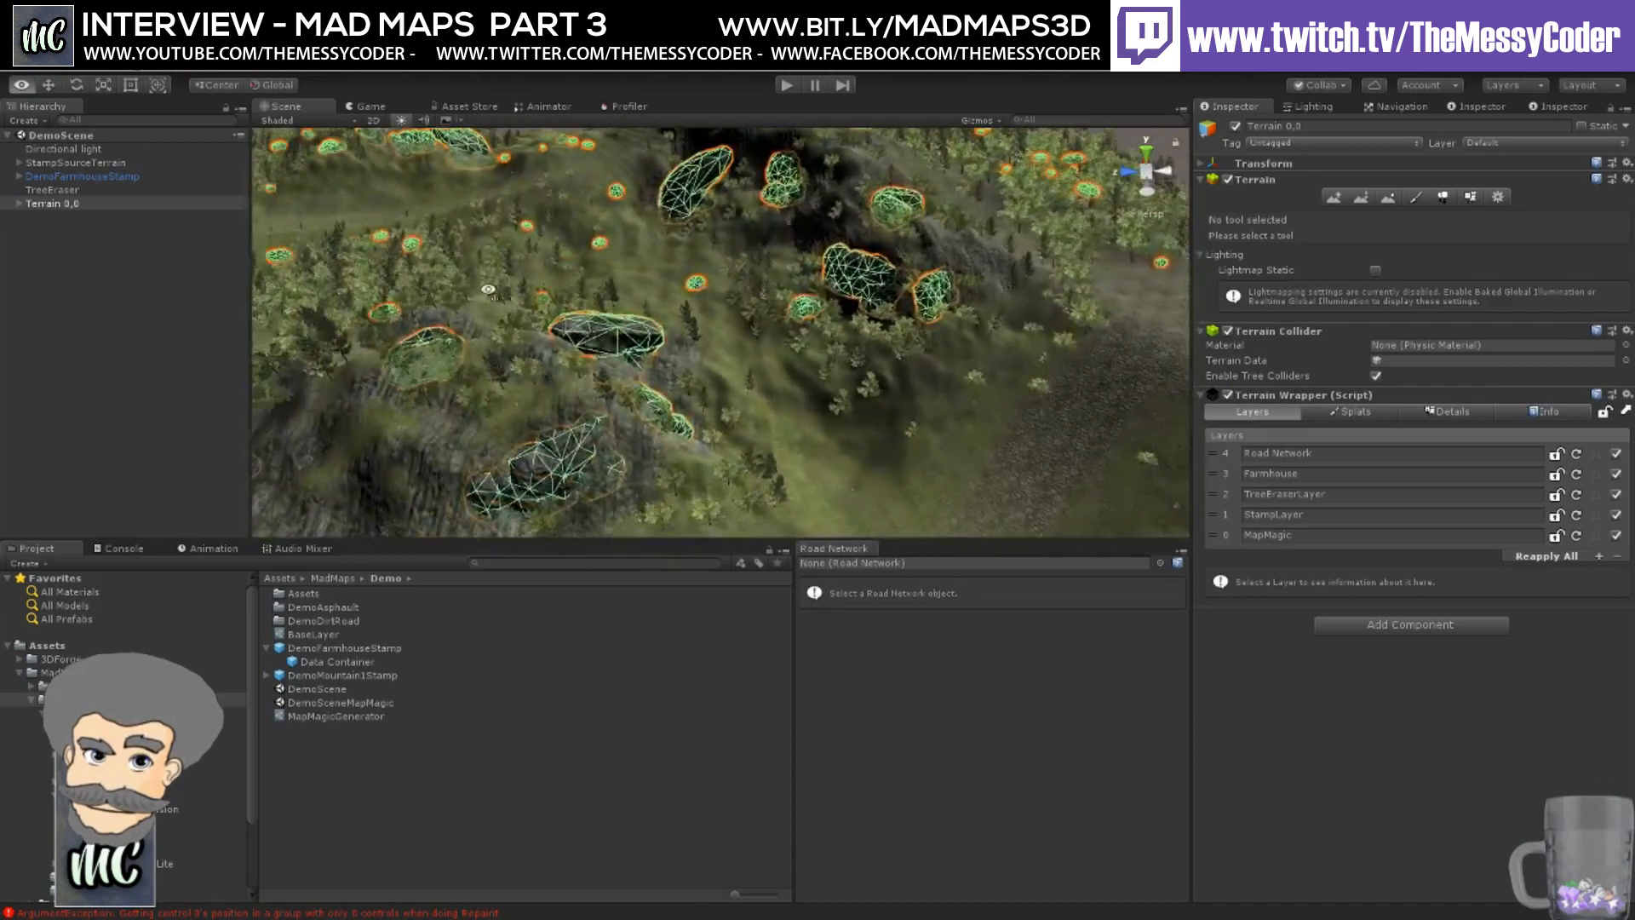
left_click_drag(688, 349, 695, 401, "alt")
scroll(683, 409, "up", 10)
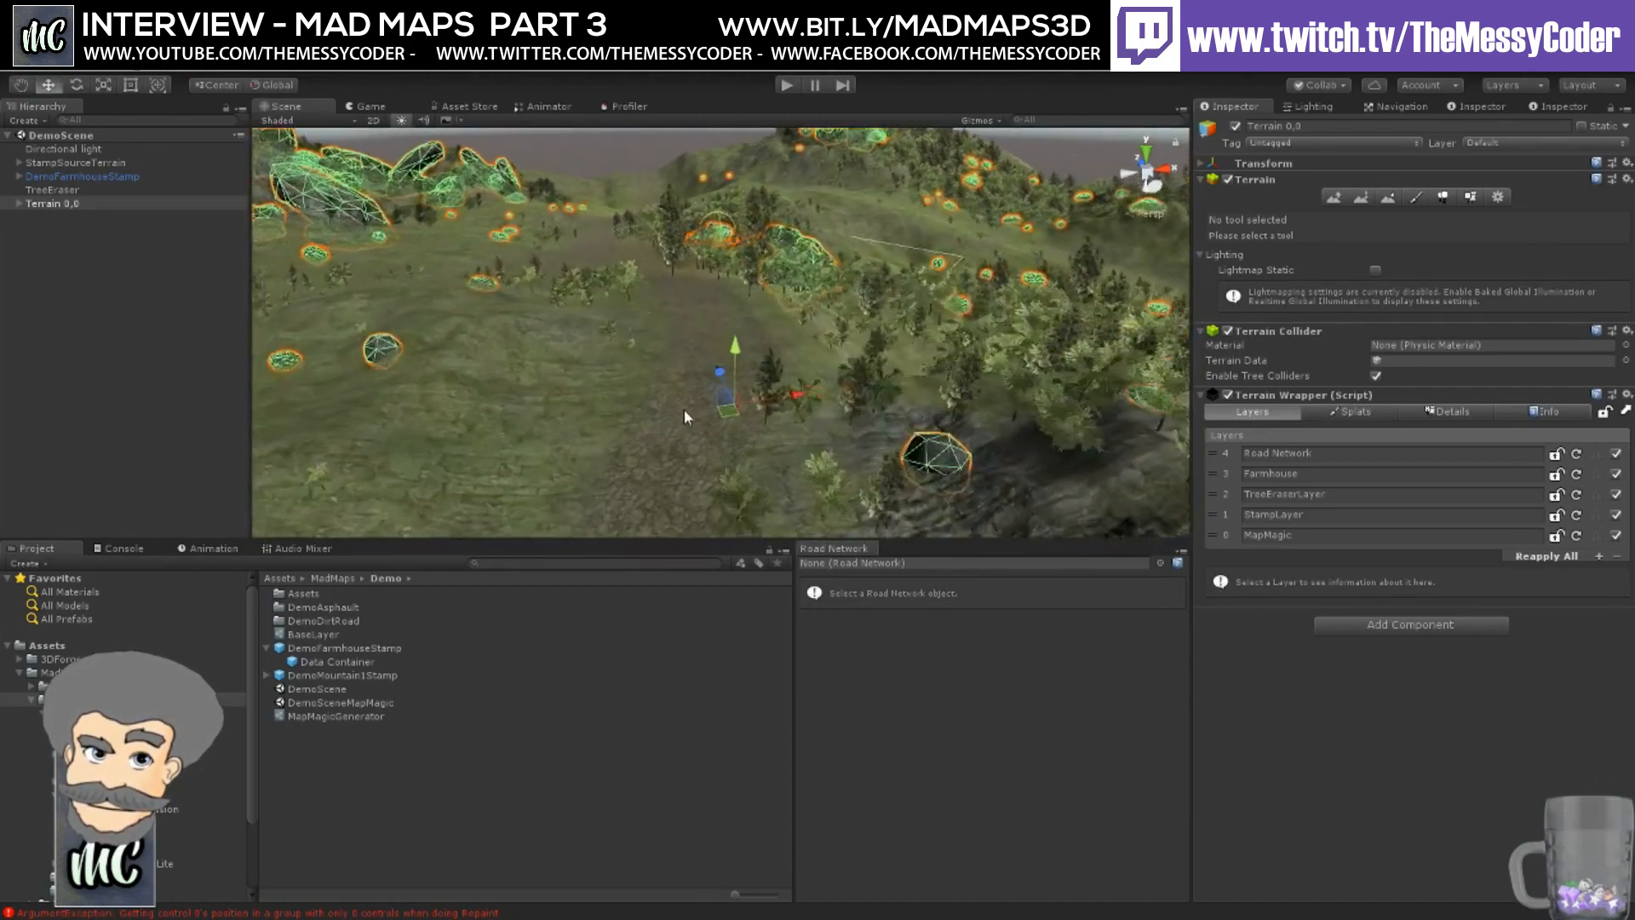
scroll(681, 415, "up", 10)
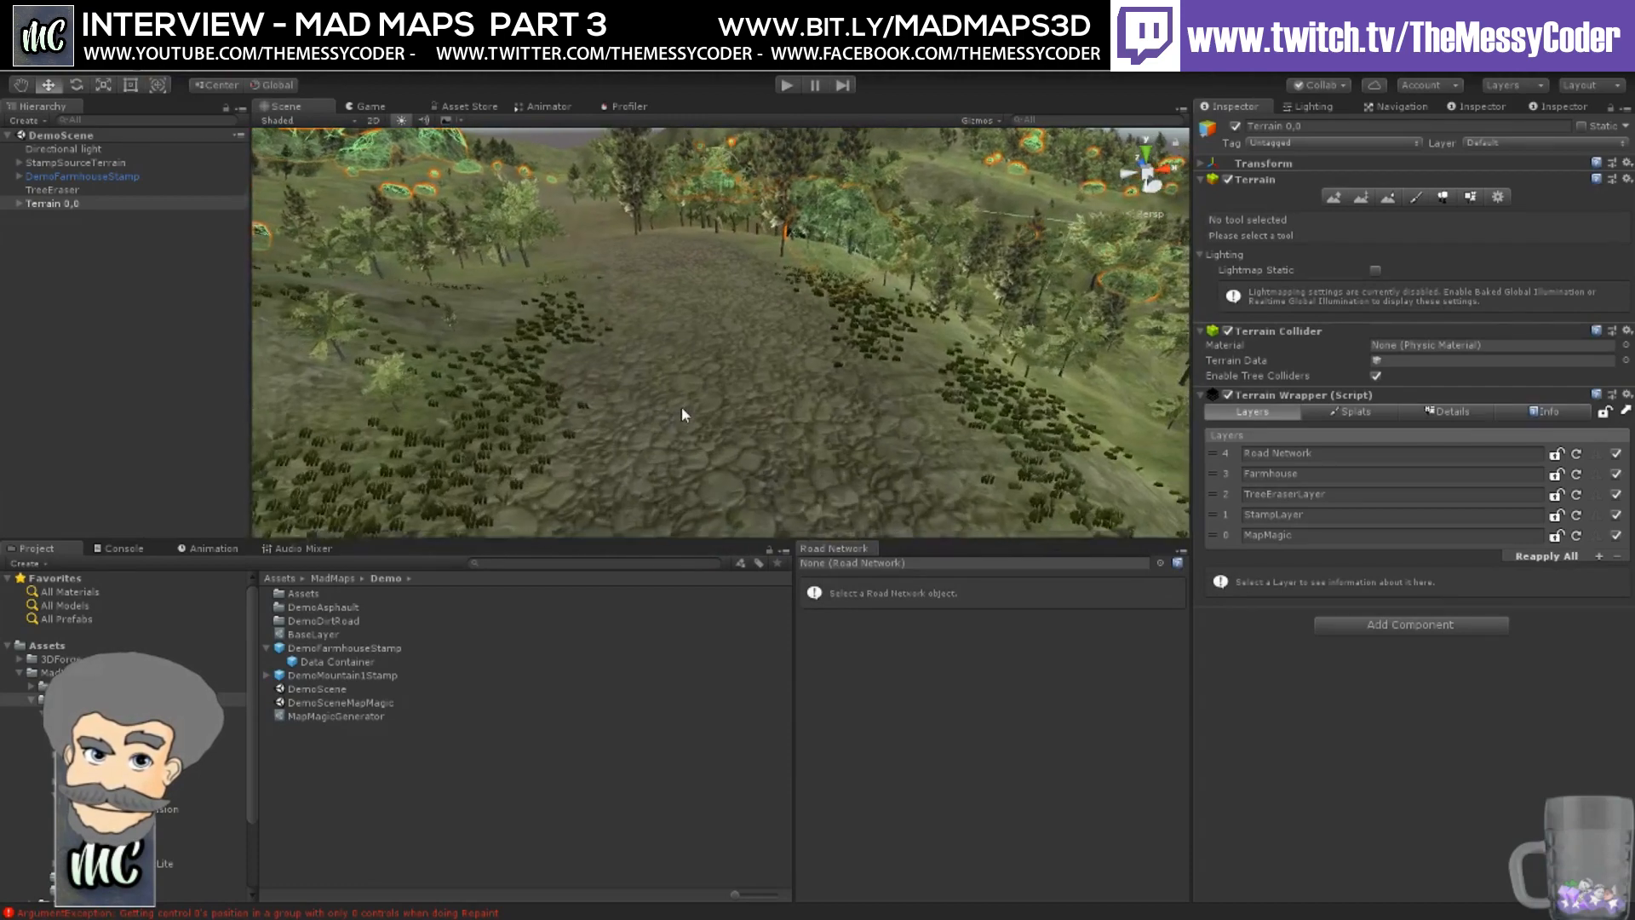
left_click_drag(922, 286, 537, 247, "alt")
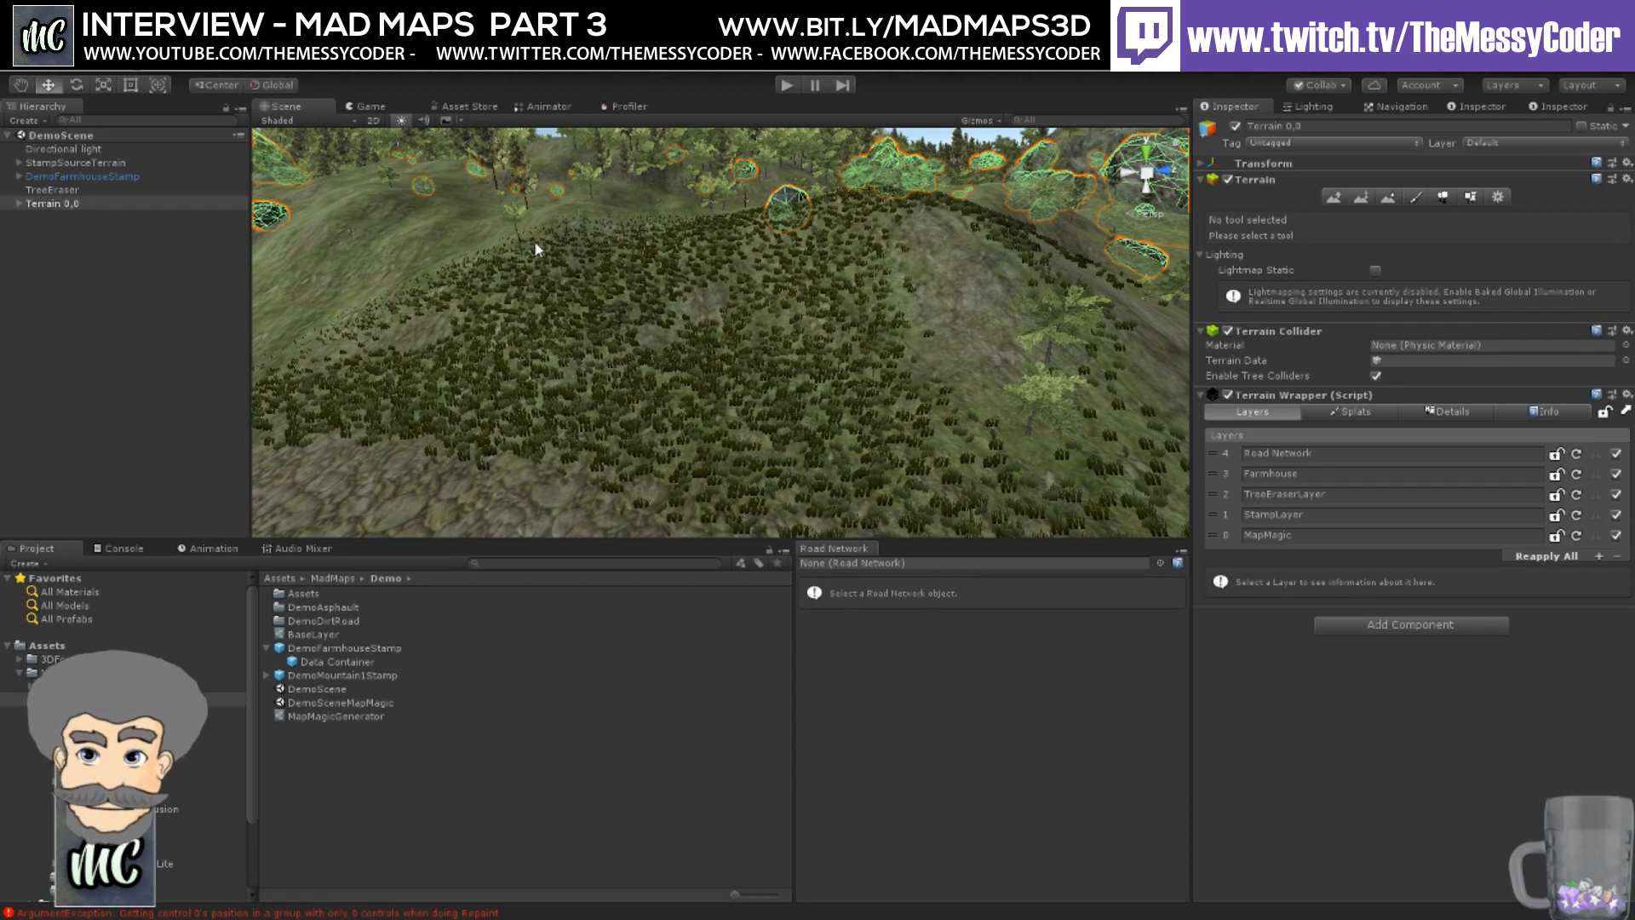
- Frame a Rock_02 prefab on the grassy slope beside the stone road and examine the surrounding hills, grass and trees
right_click_drag(682, 281, 378, 282)
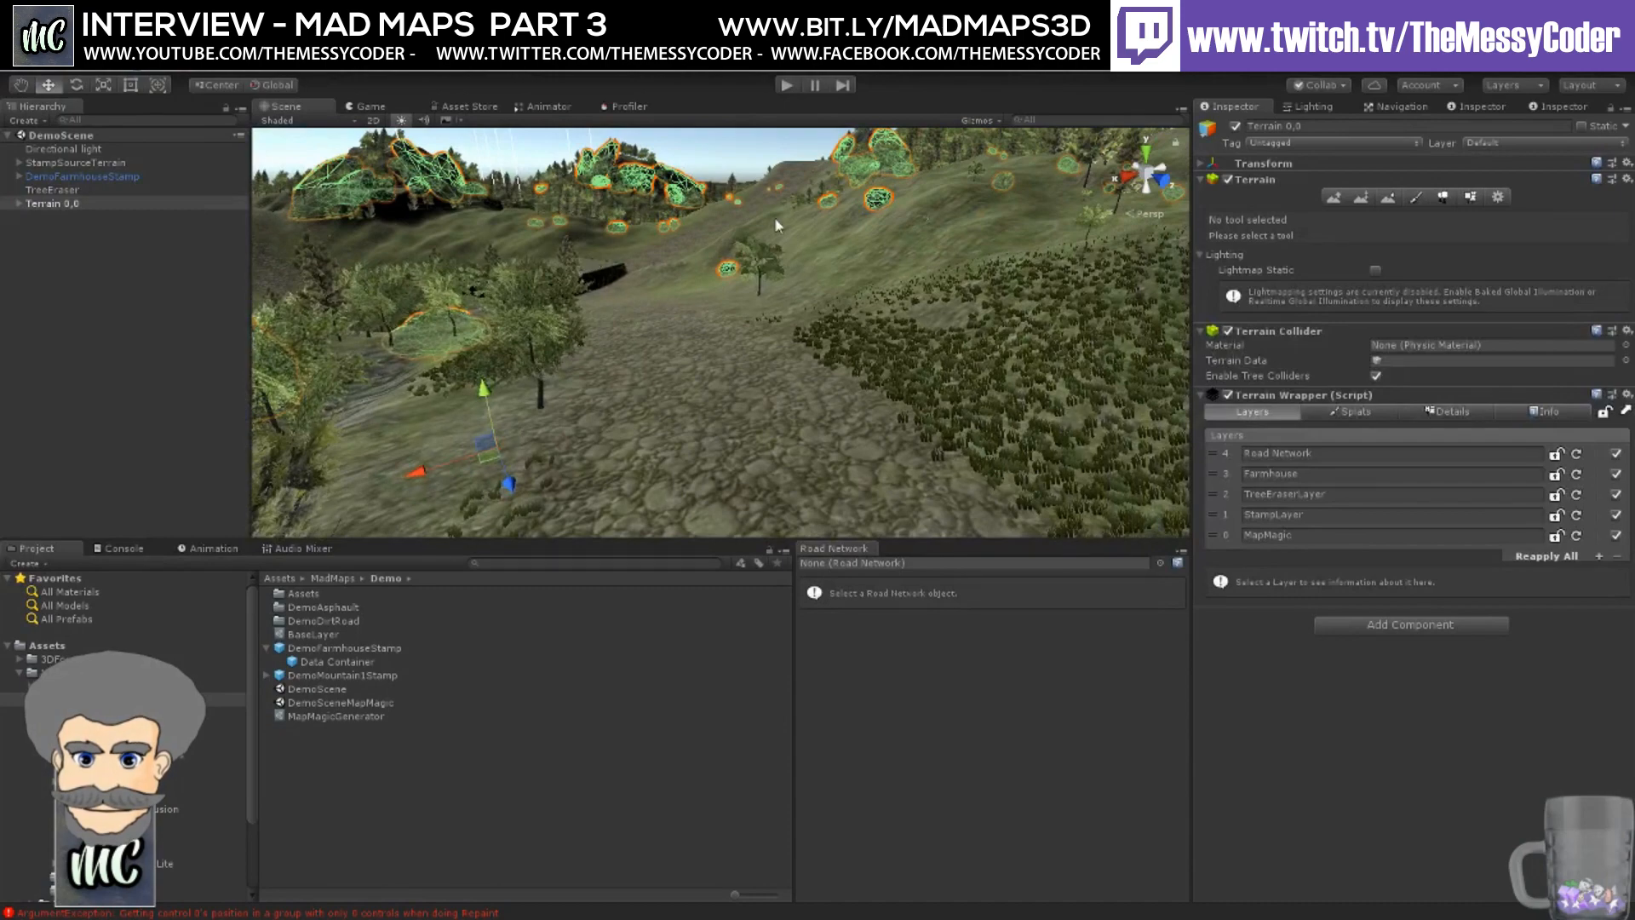
left_click(872, 207)
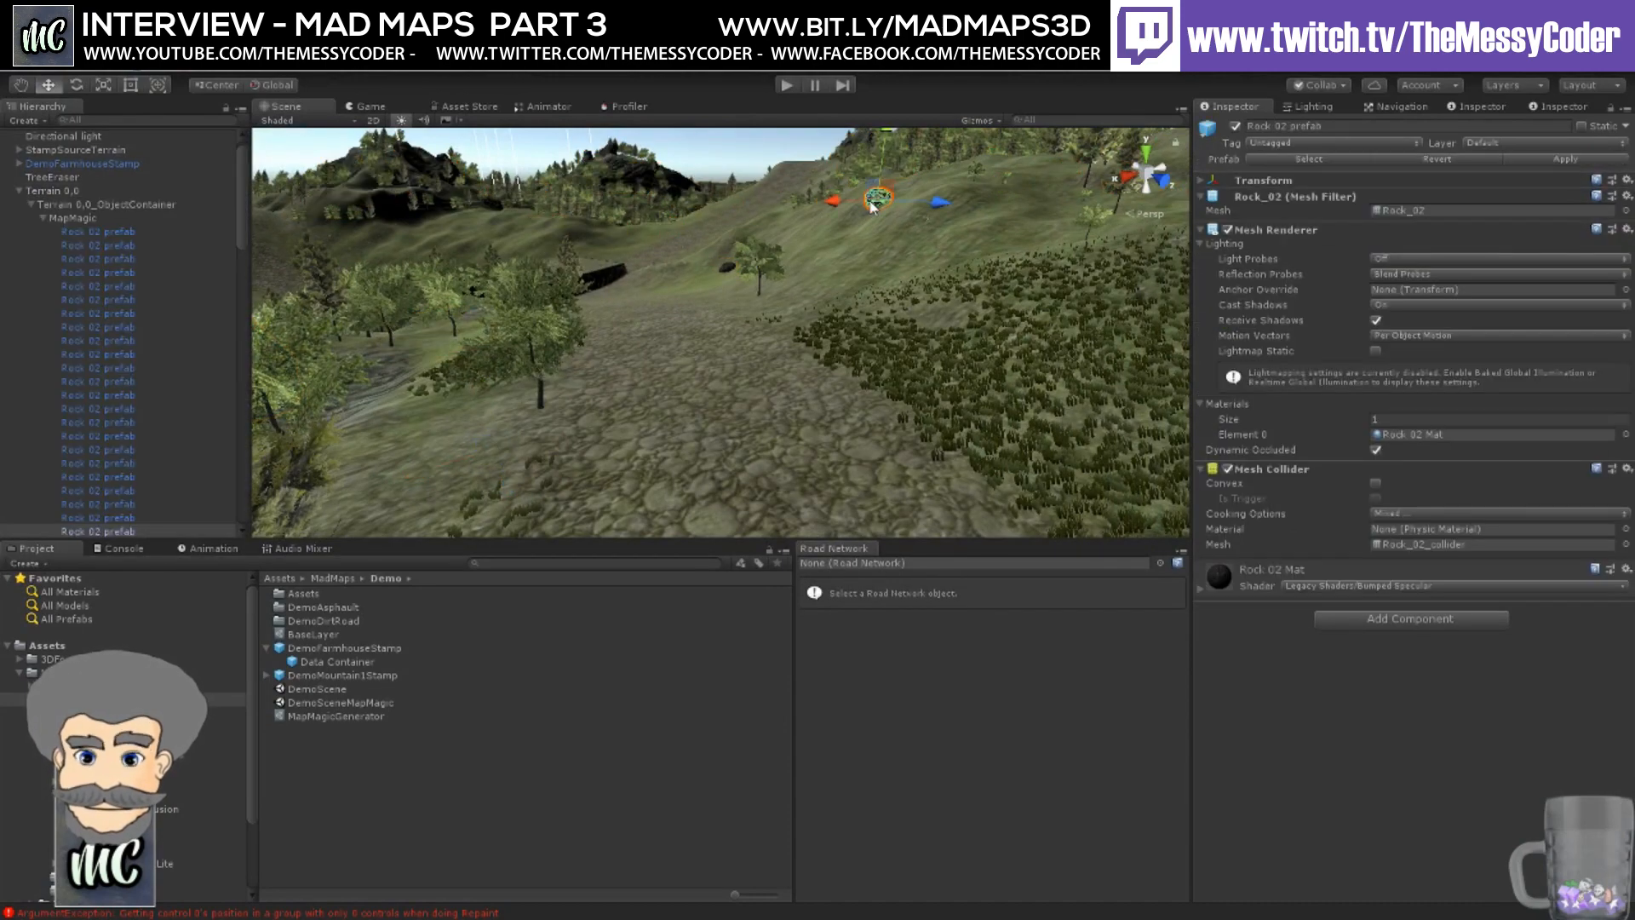
key("f")
right_click_drag(767, 293, 624, 332)
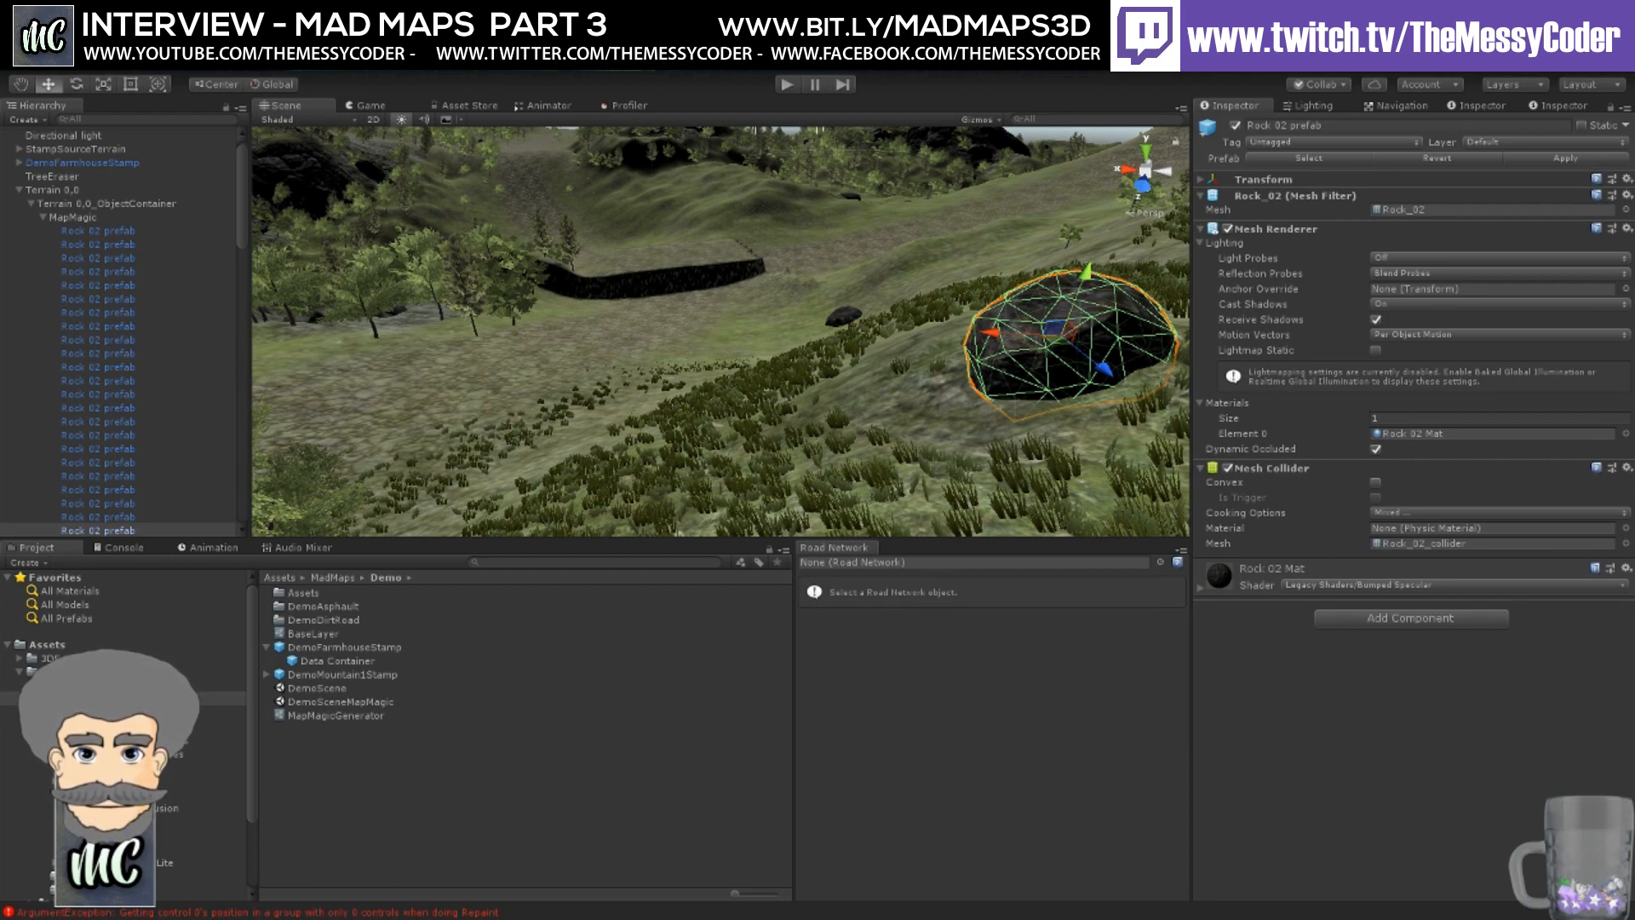
right_click_drag(679, 316, 590, 328)
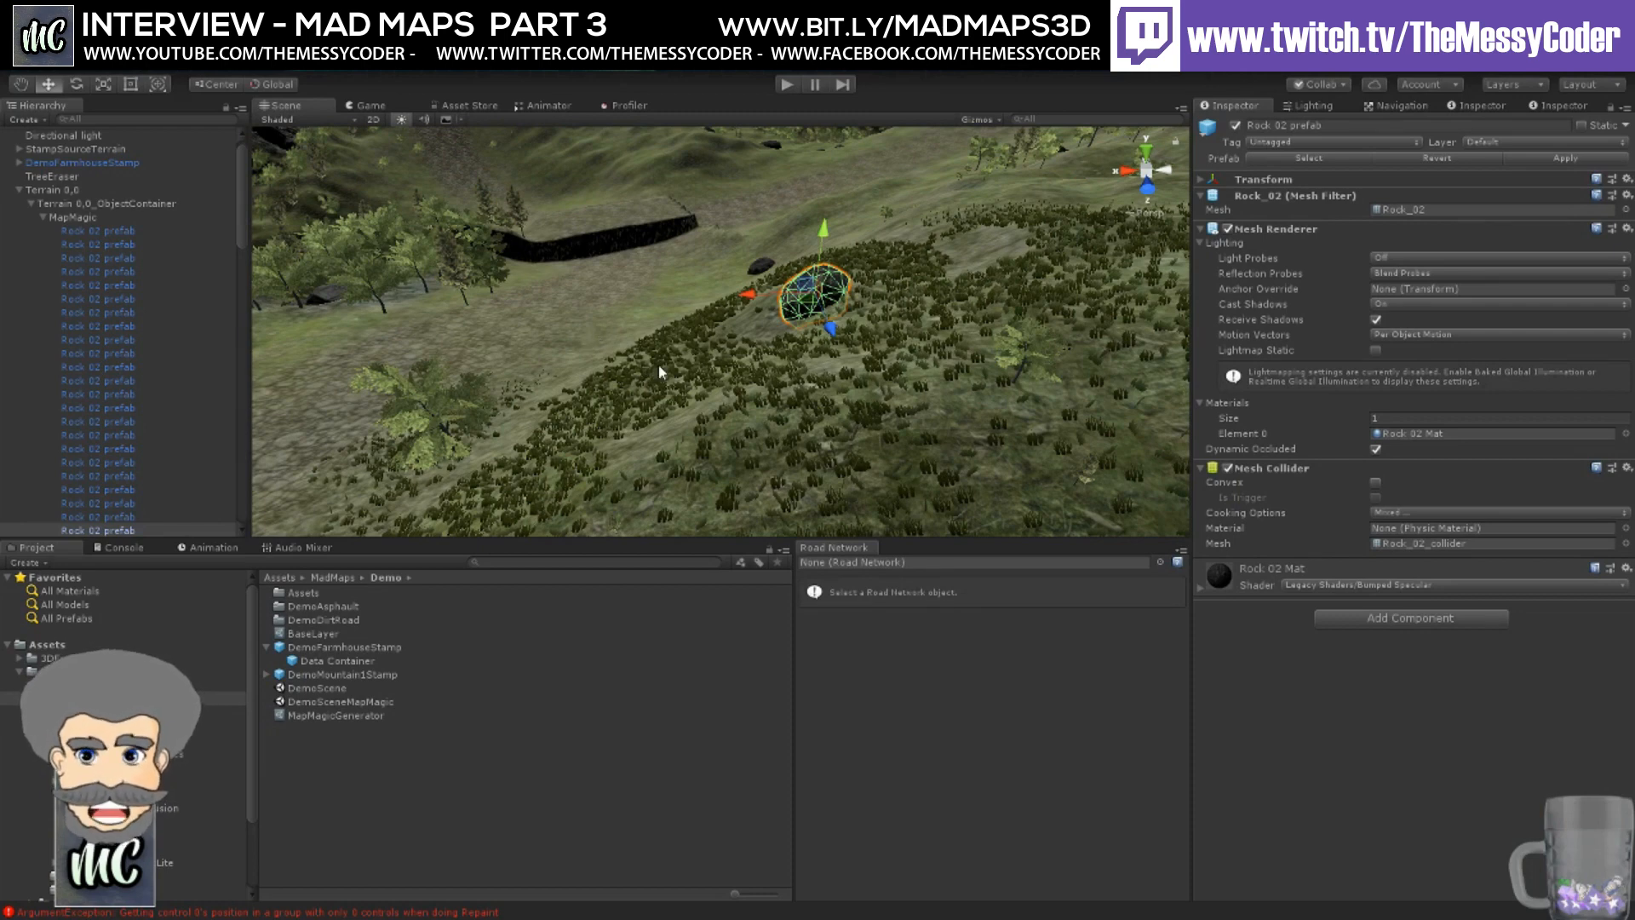
scroll(677, 351, "down", 4)
scroll(679, 339, "down", 4)
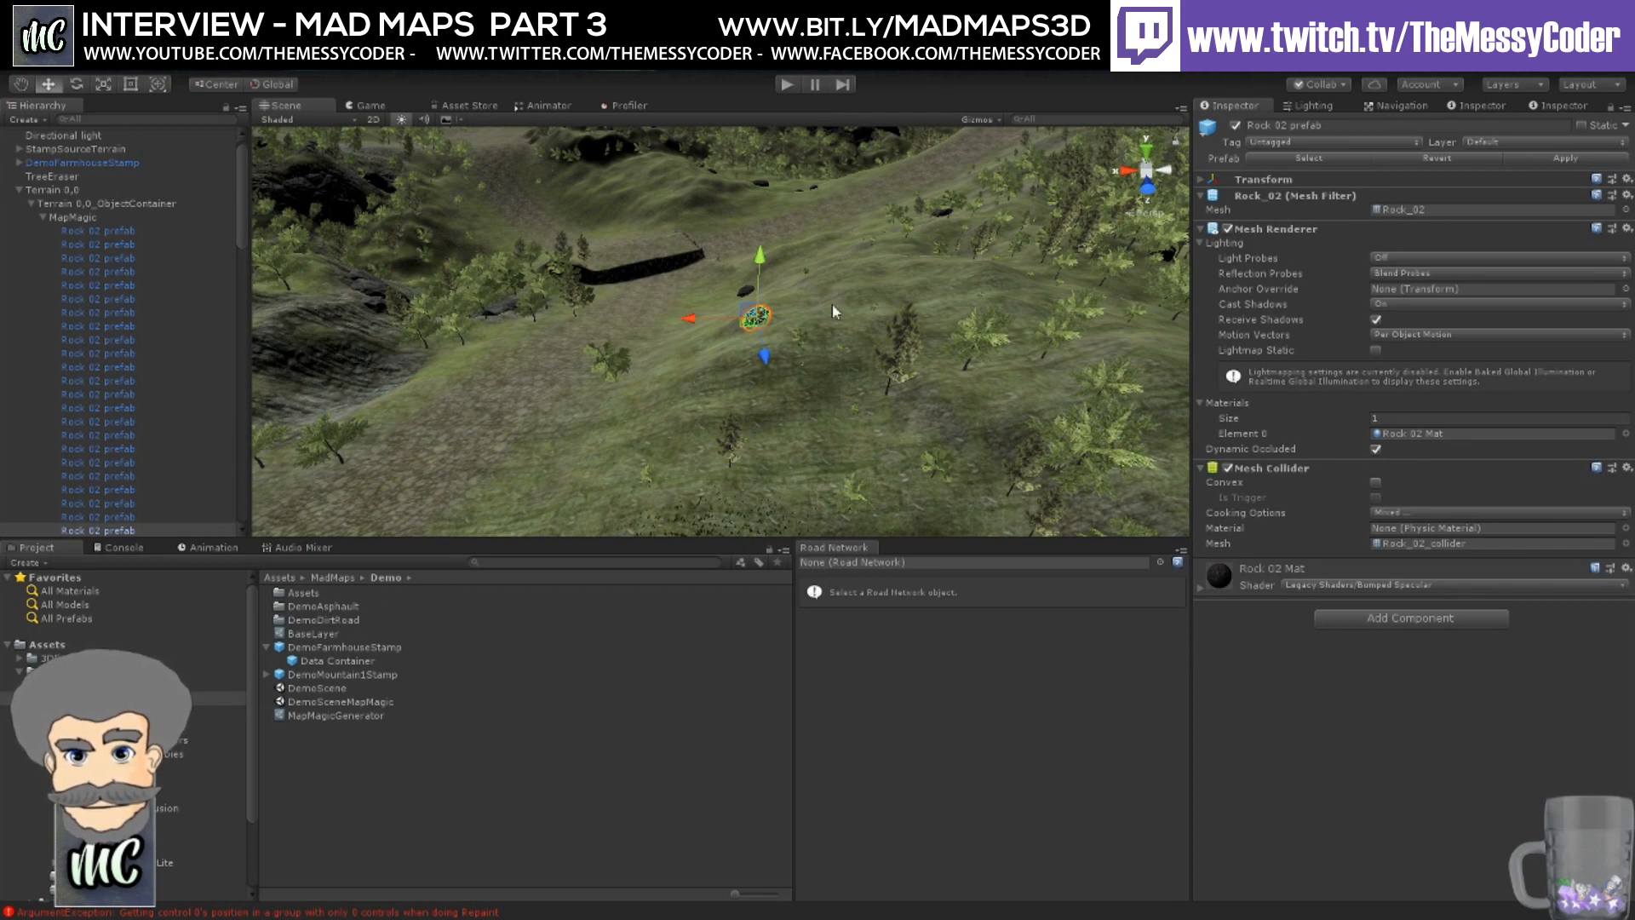
right_click_drag(834, 307, 451, 327)
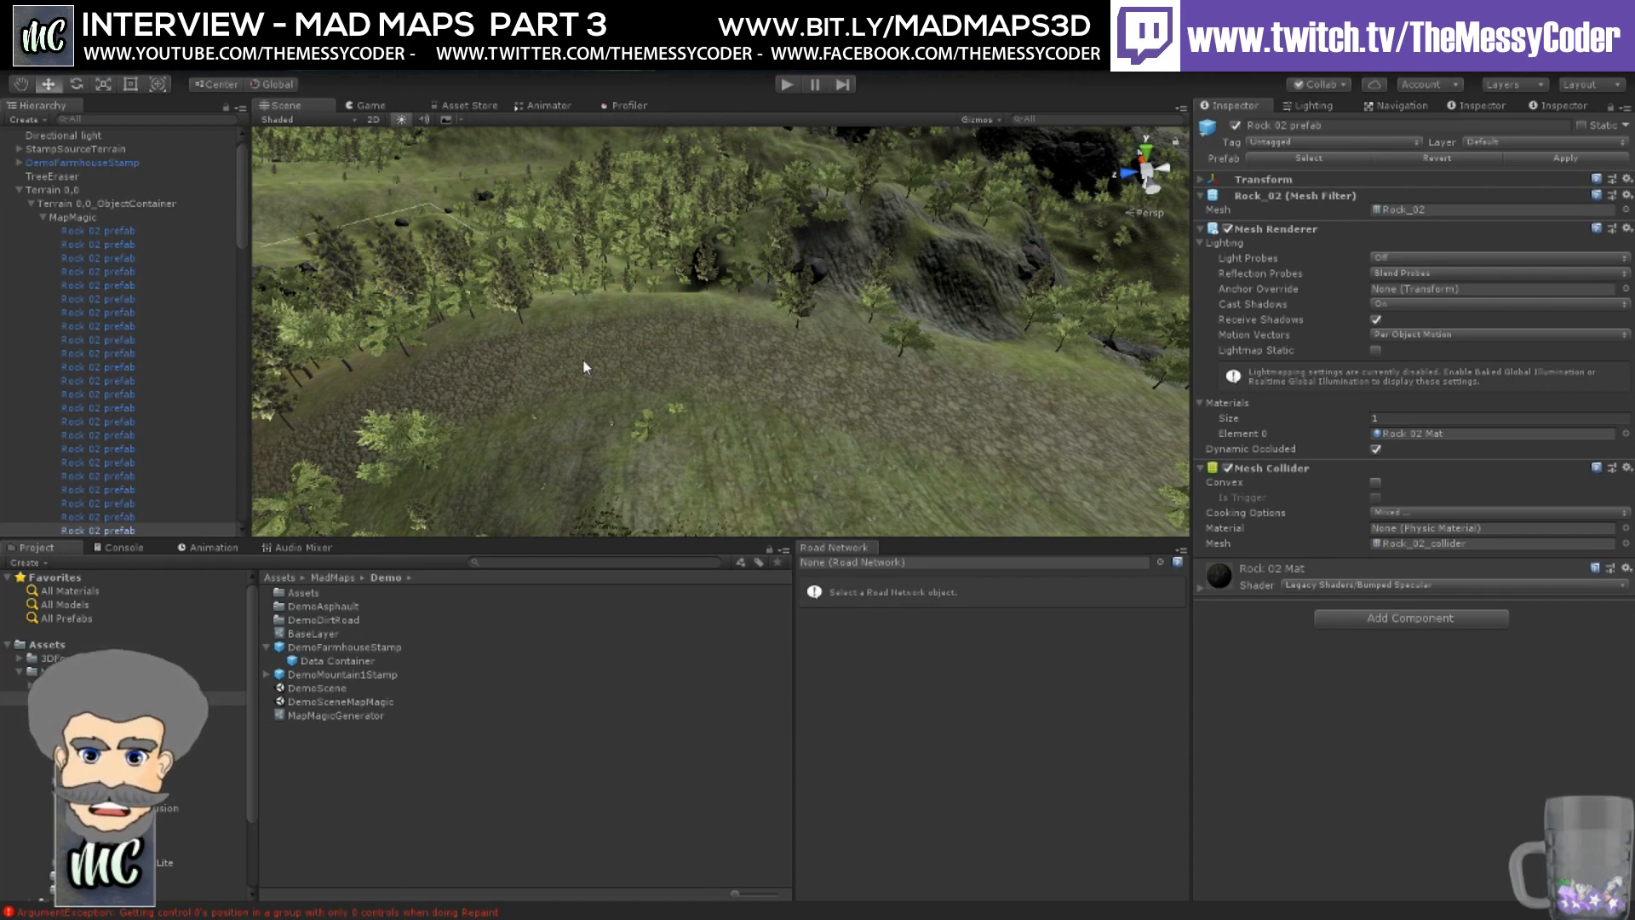
left_click_drag(449, 315, 817, 264, "alt")
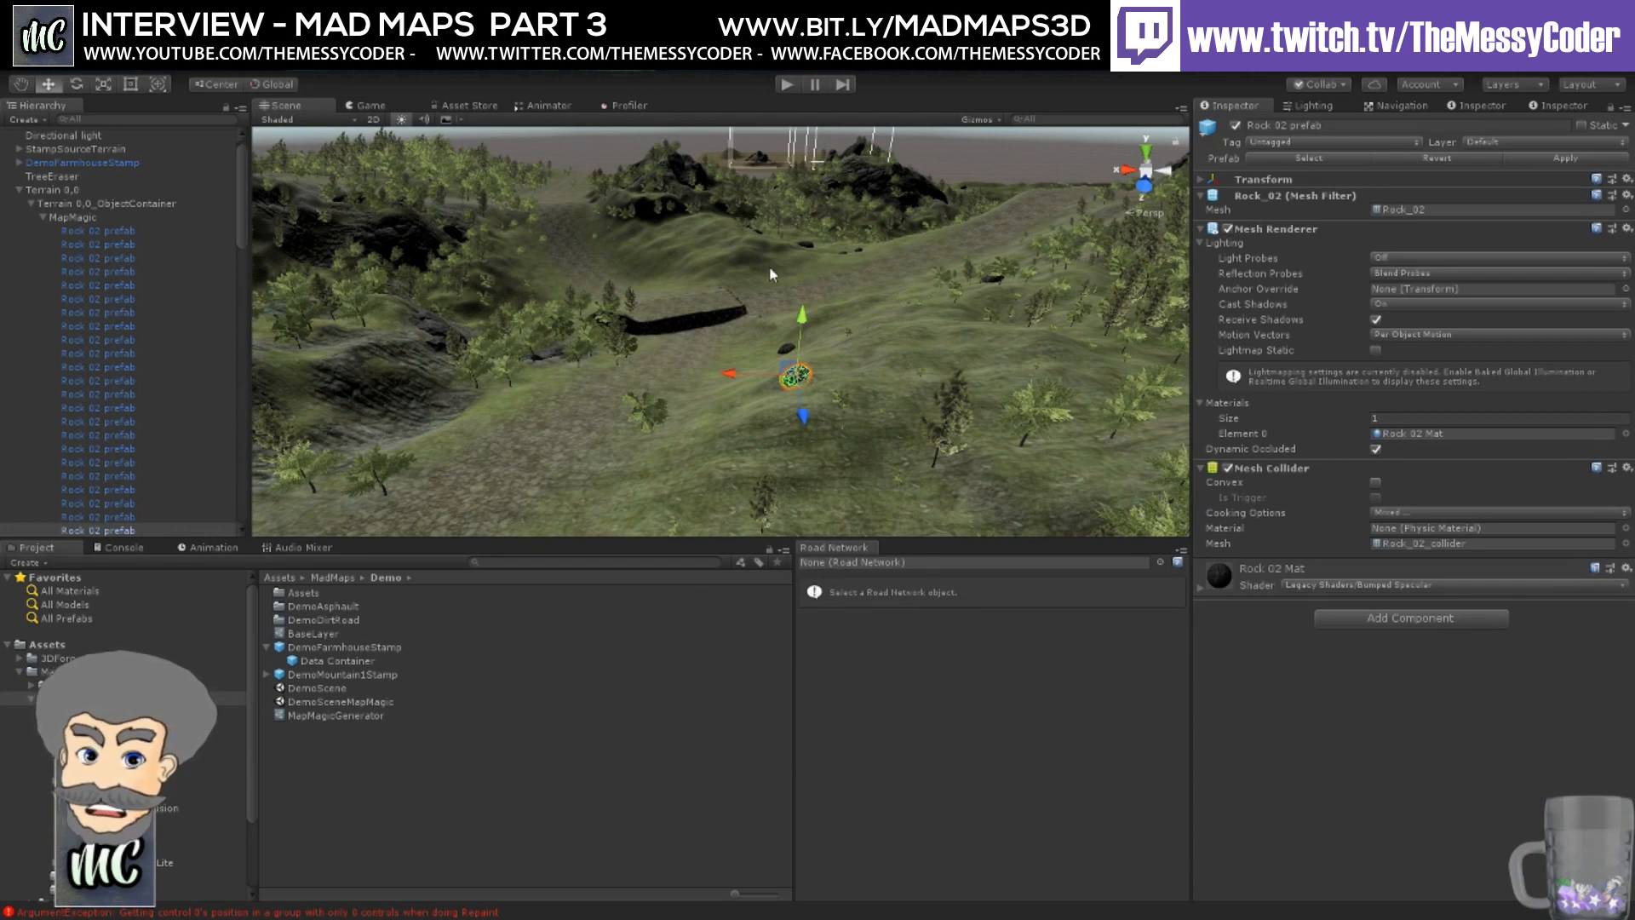
- Create an empty GameObject at the framed rock, unparent it to the scene root above Terrain 0,0 and frame it
left_click(14, 188)
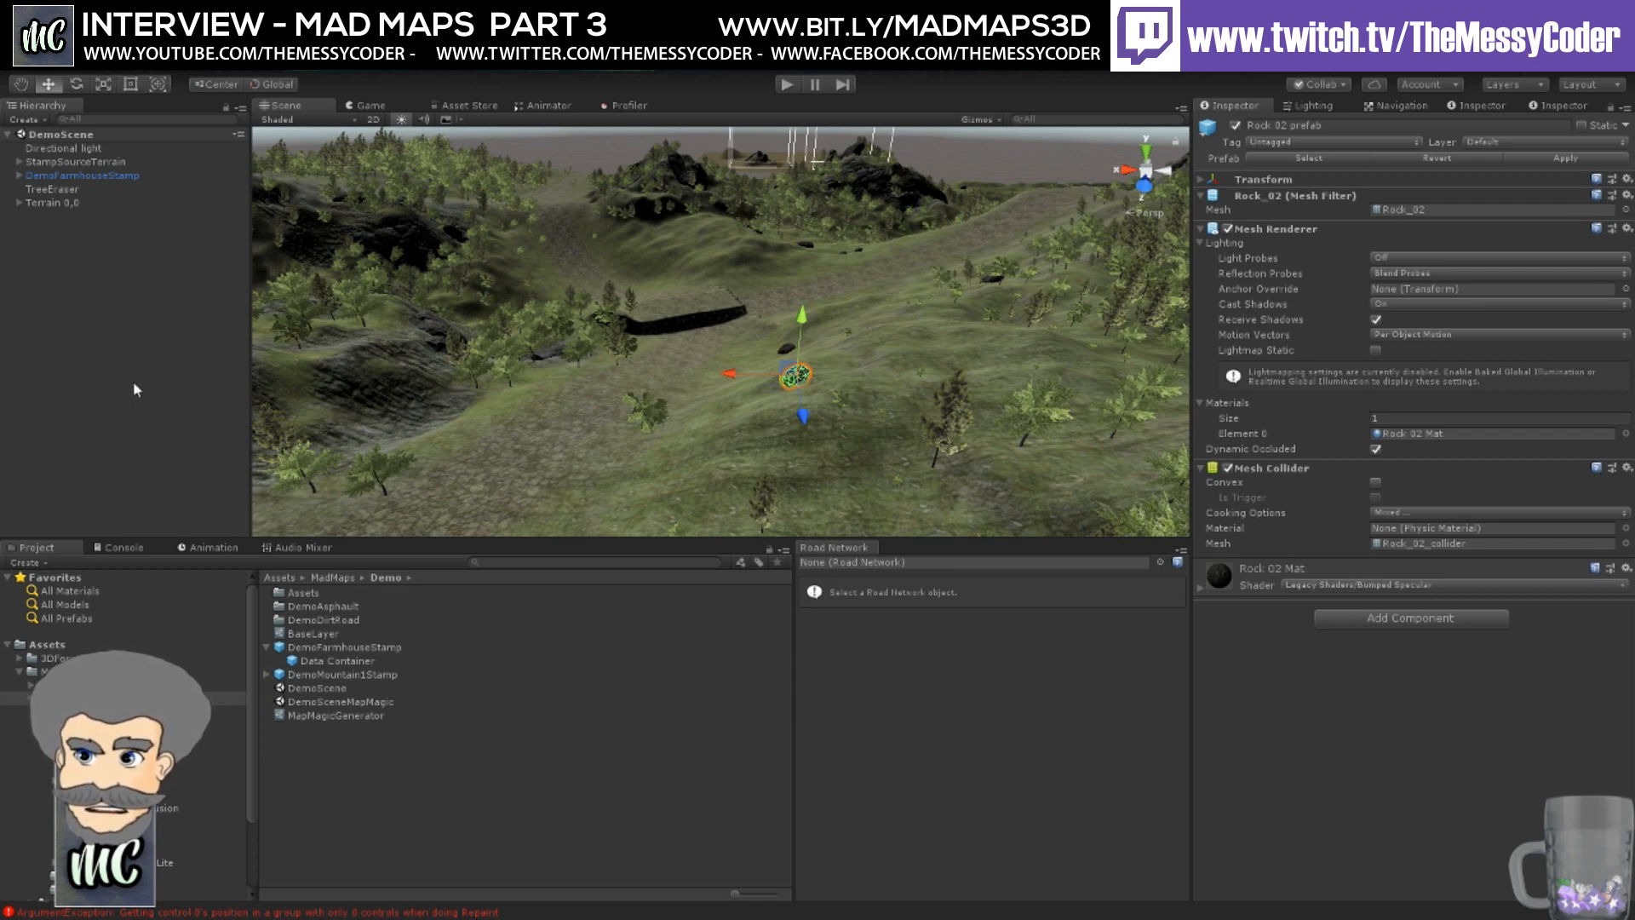
key("alt+shift+n")
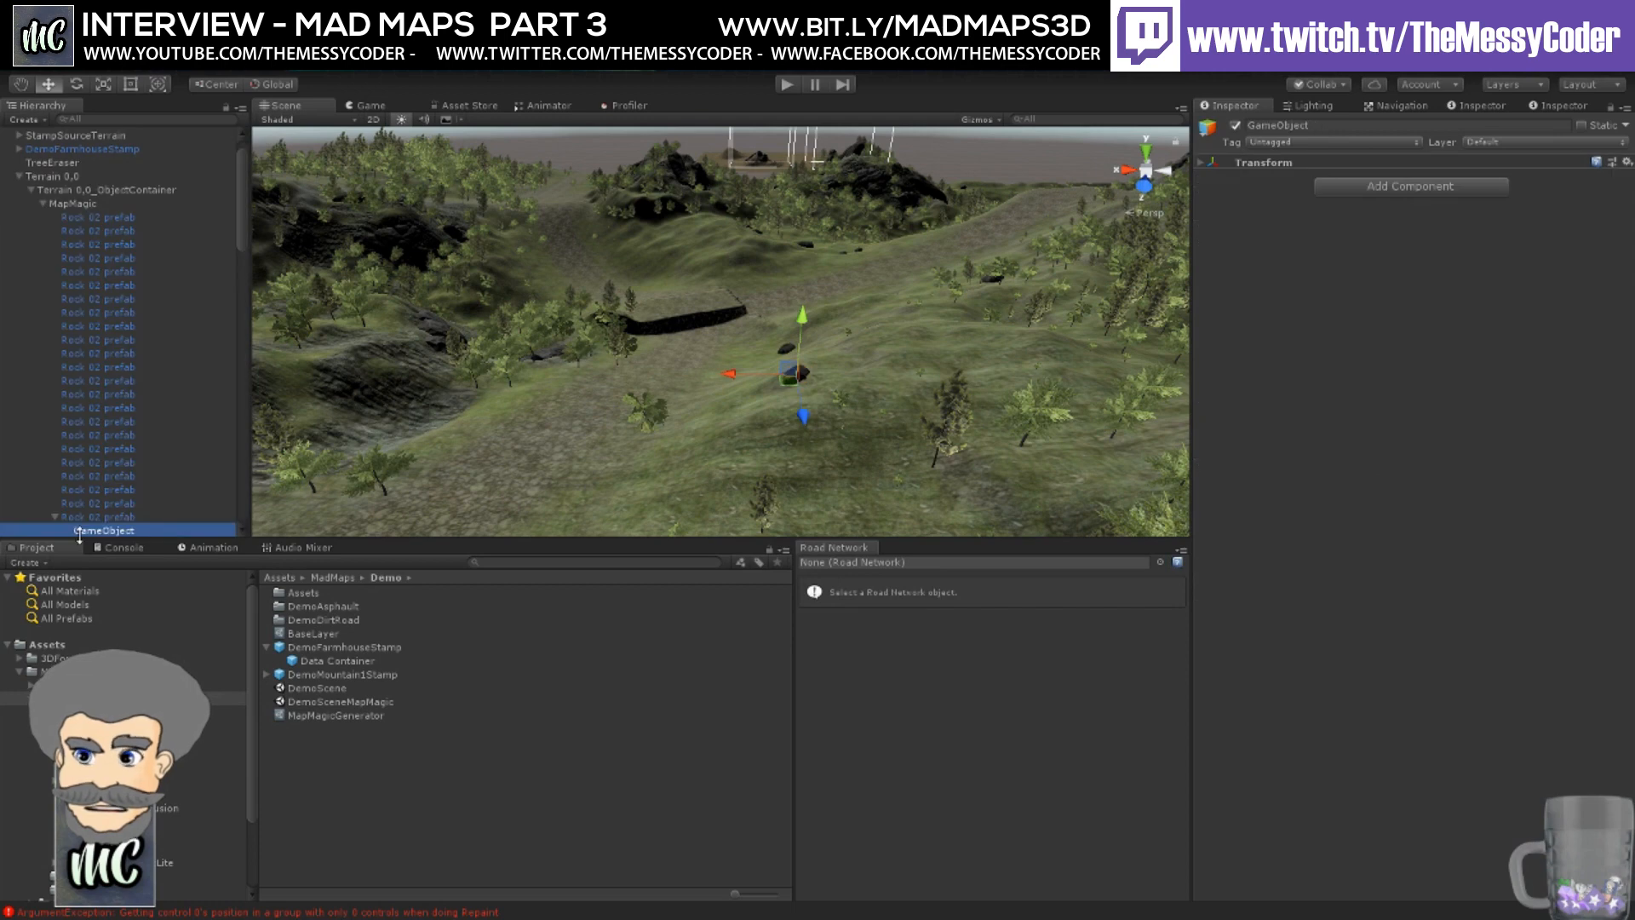
left_click_drag(108, 531, 67, 180)
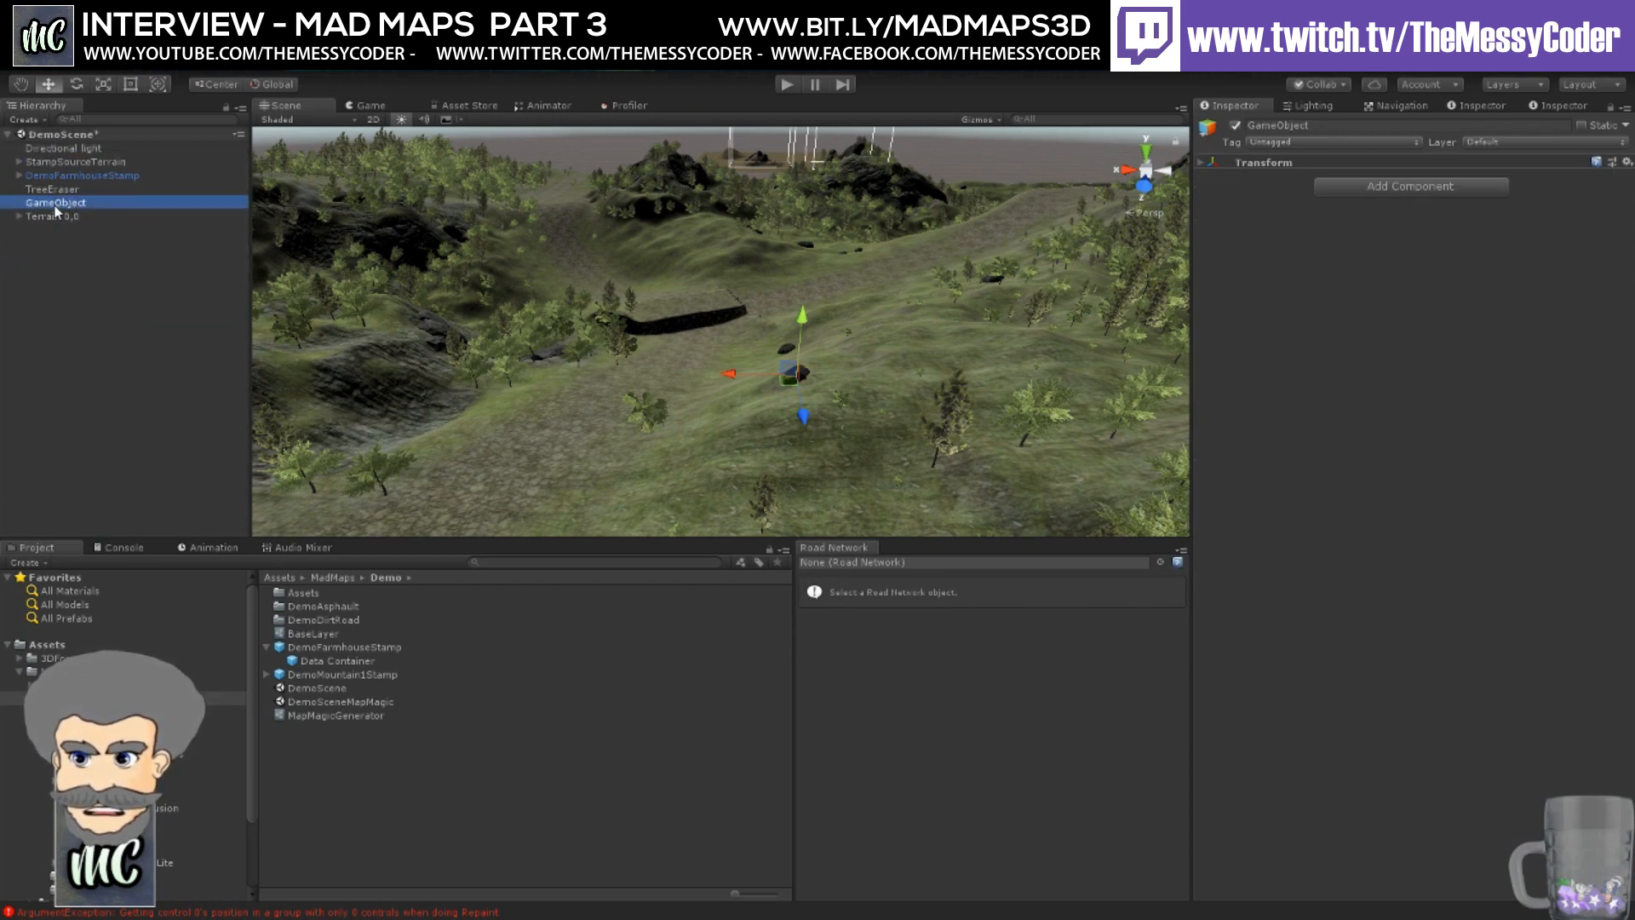
double_click(57, 207)
left_click_drag(665, 338, 555, 330)
right_click_drag(555, 332, 613, 349)
middle_click_drag(613, 349, 805, 494)
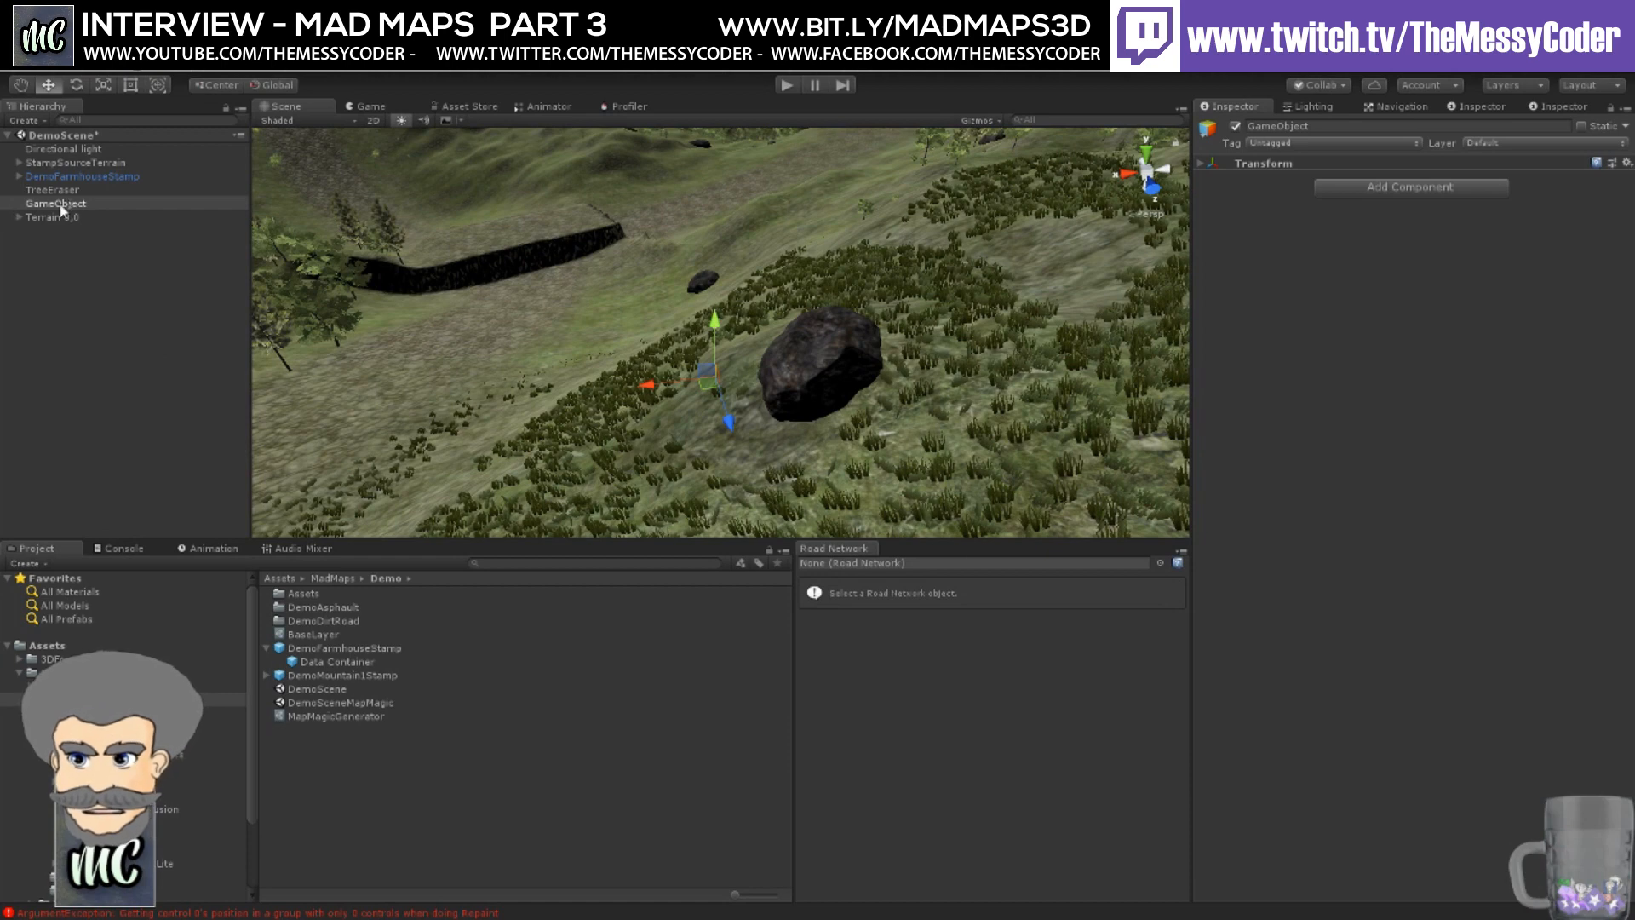
- Search the components for "terrain" and add a Terrain Plane component to the empty GameObject
left_click(1377, 189)
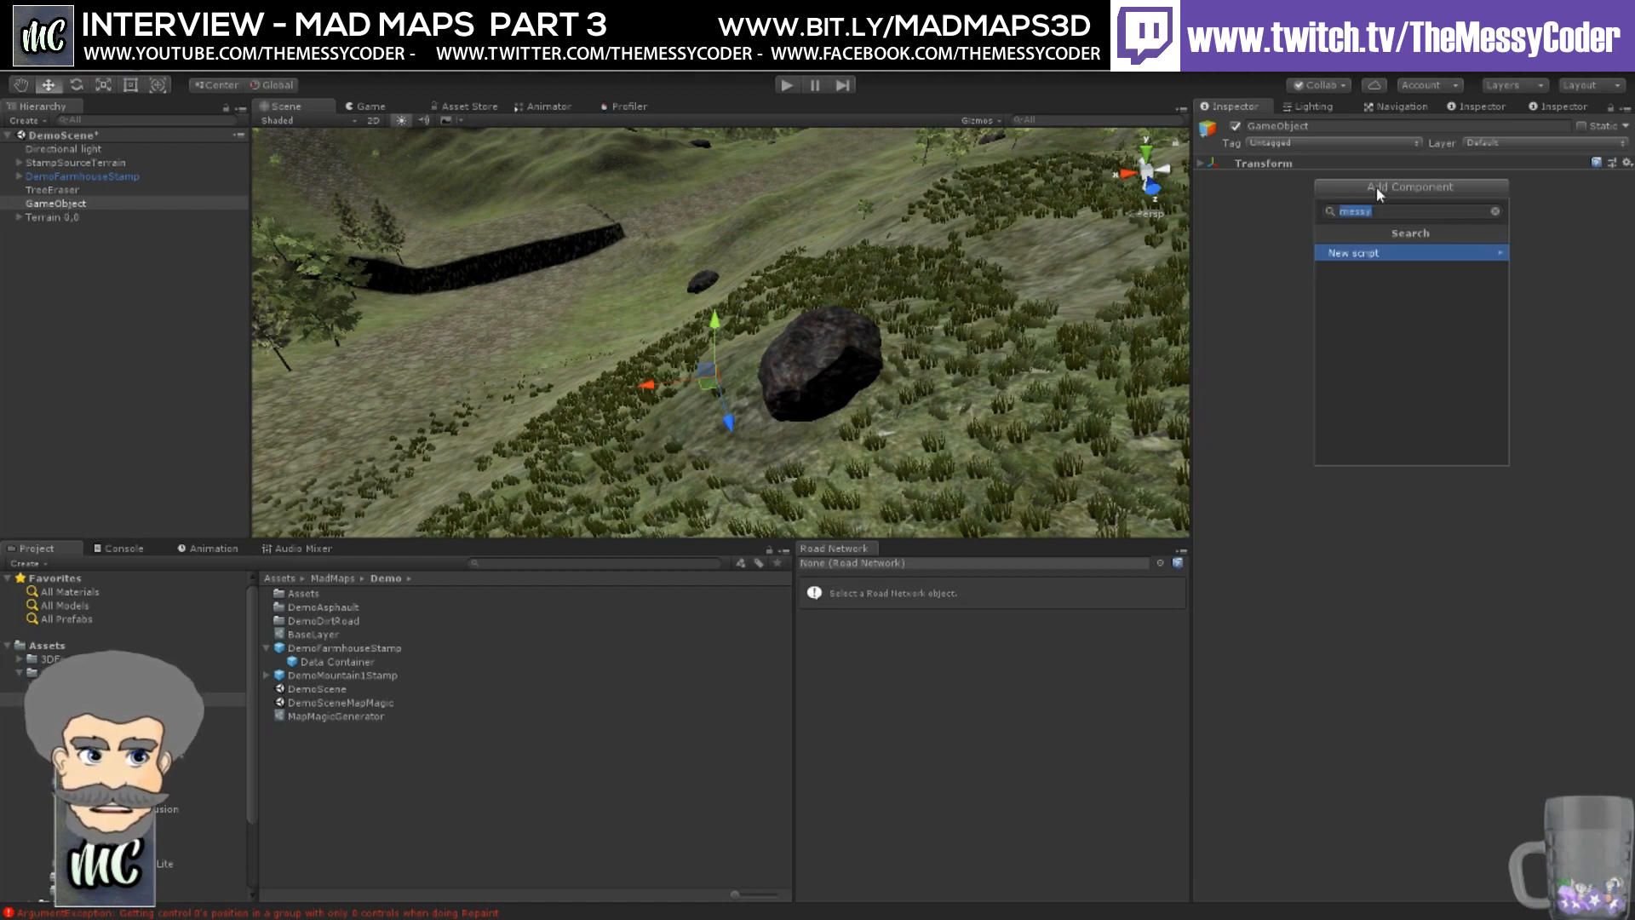
type("terrain")
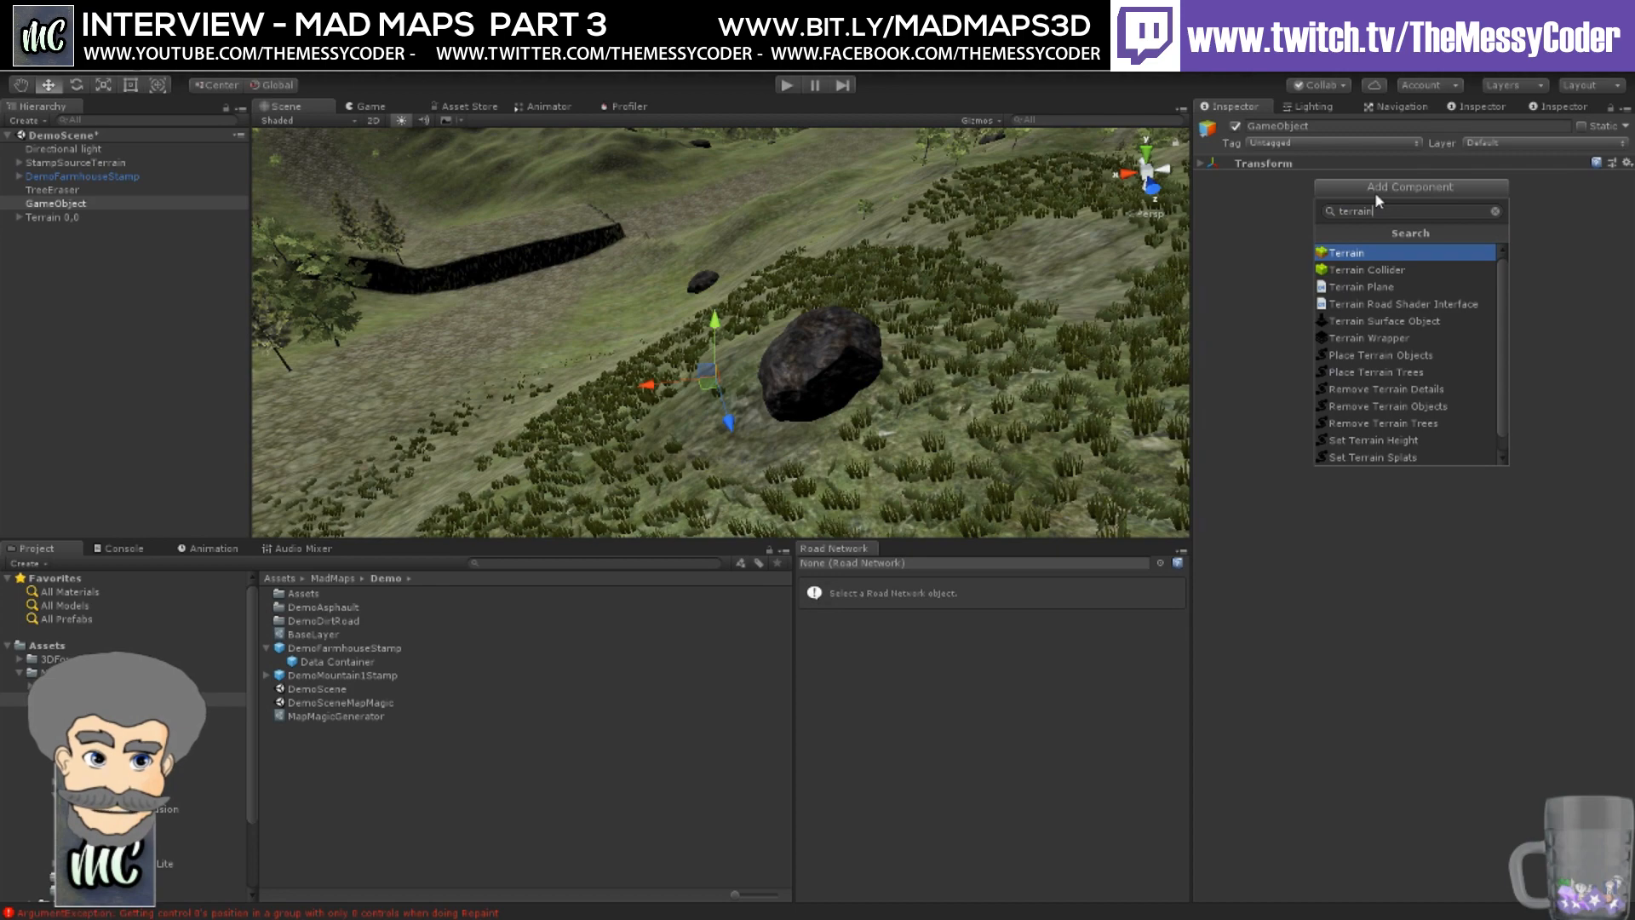
left_click(1376, 287)
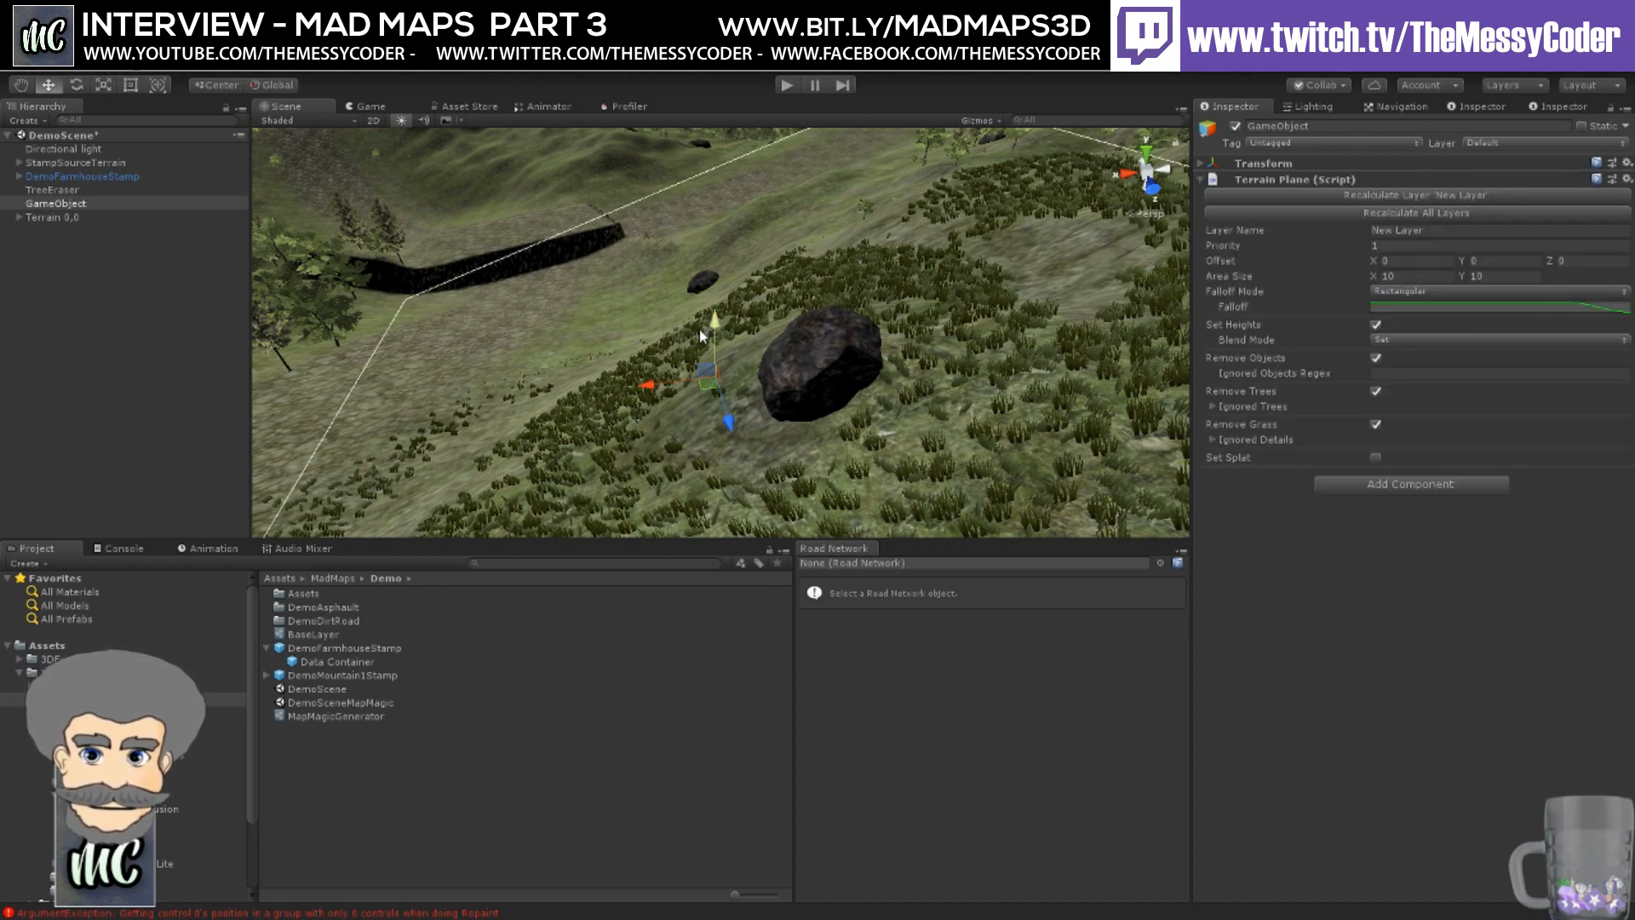
- Rotate the terrain plane about its vertical axis so its outline lies squarely over the grassy hilltop around the rock
mouse_move(700, 332)
right_mouse_down()
mouse_move(809, 255)
mouse_move(837, 300)
mouse_move(713, 338)
right_mouse_up()
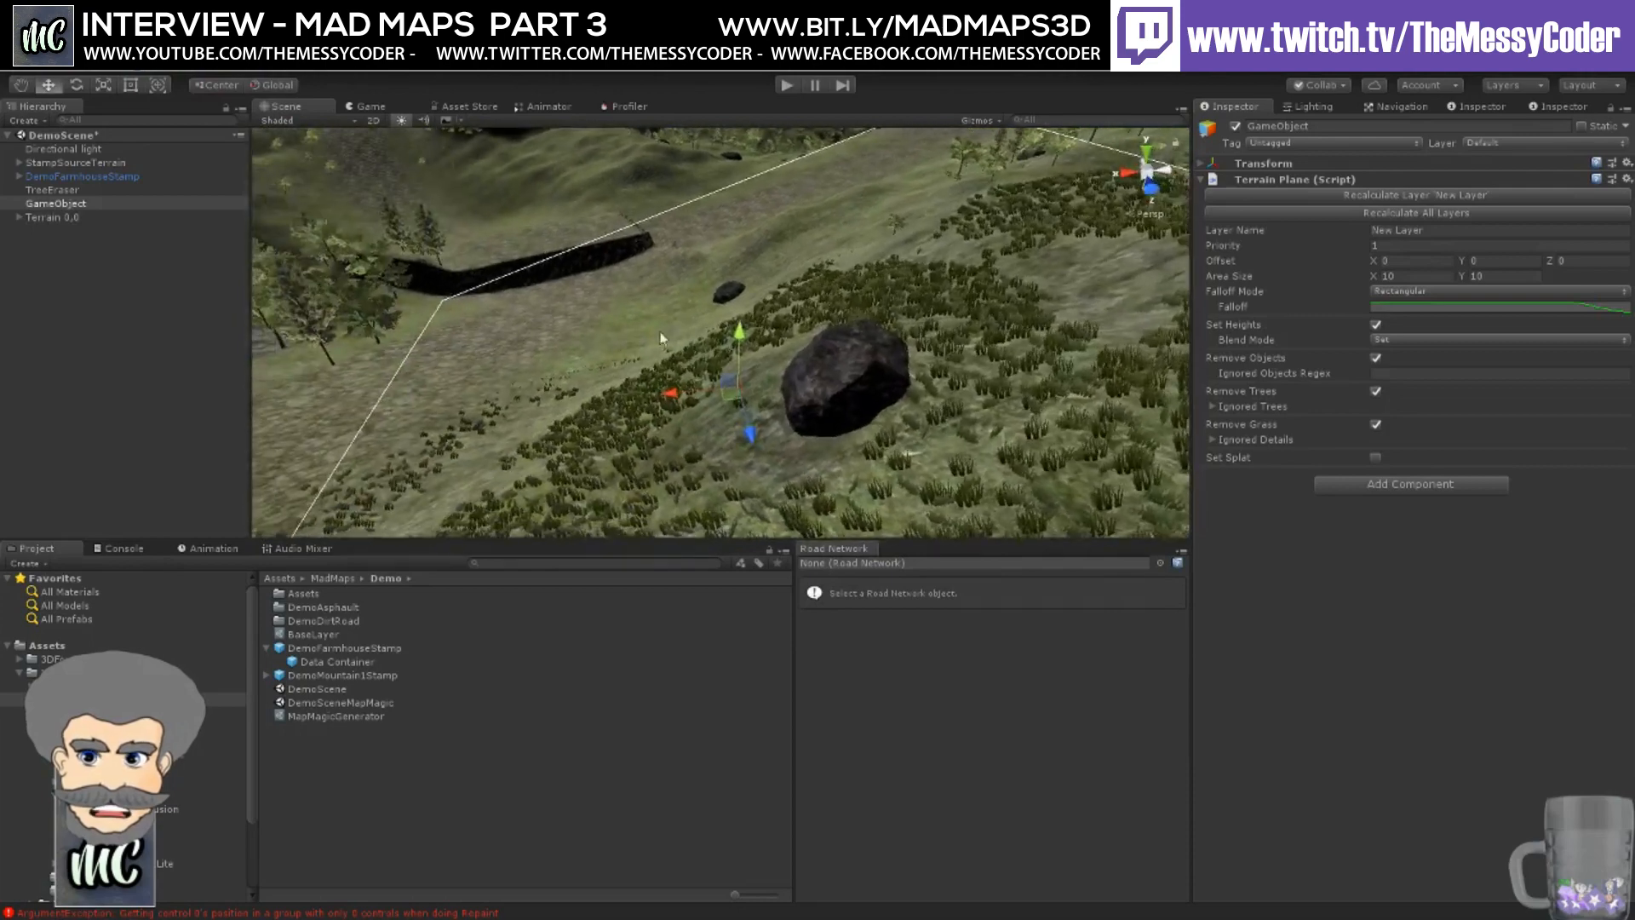
middle_click_drag(713, 338, 800, 256)
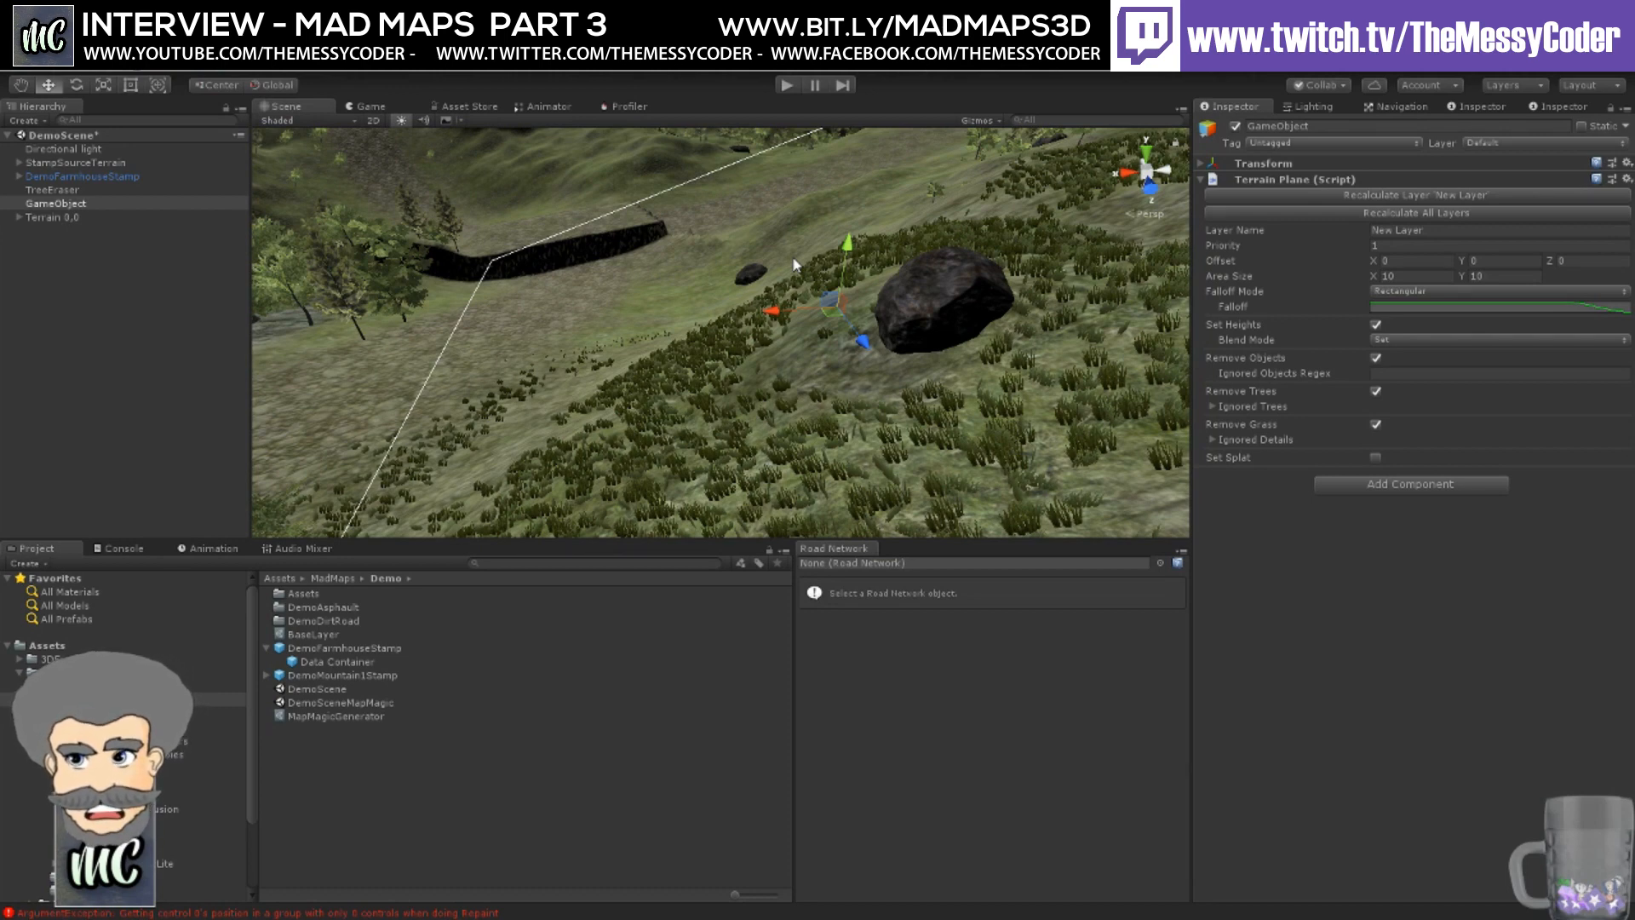
right_click_drag(822, 302, 789, 265)
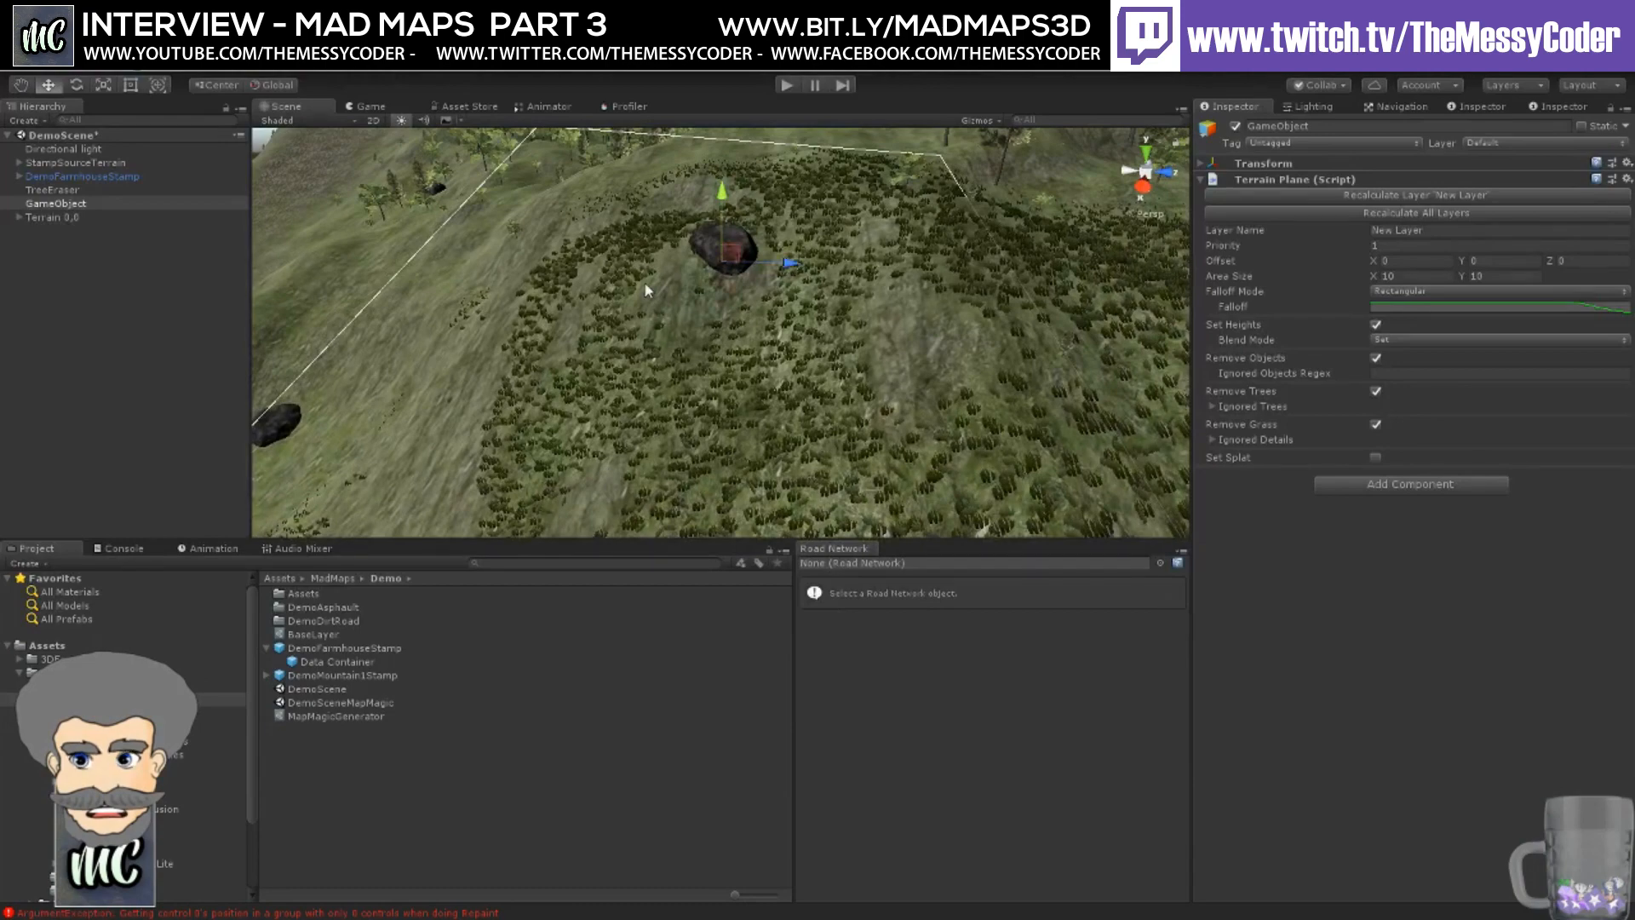
right_click_drag(611, 312, 797, 296)
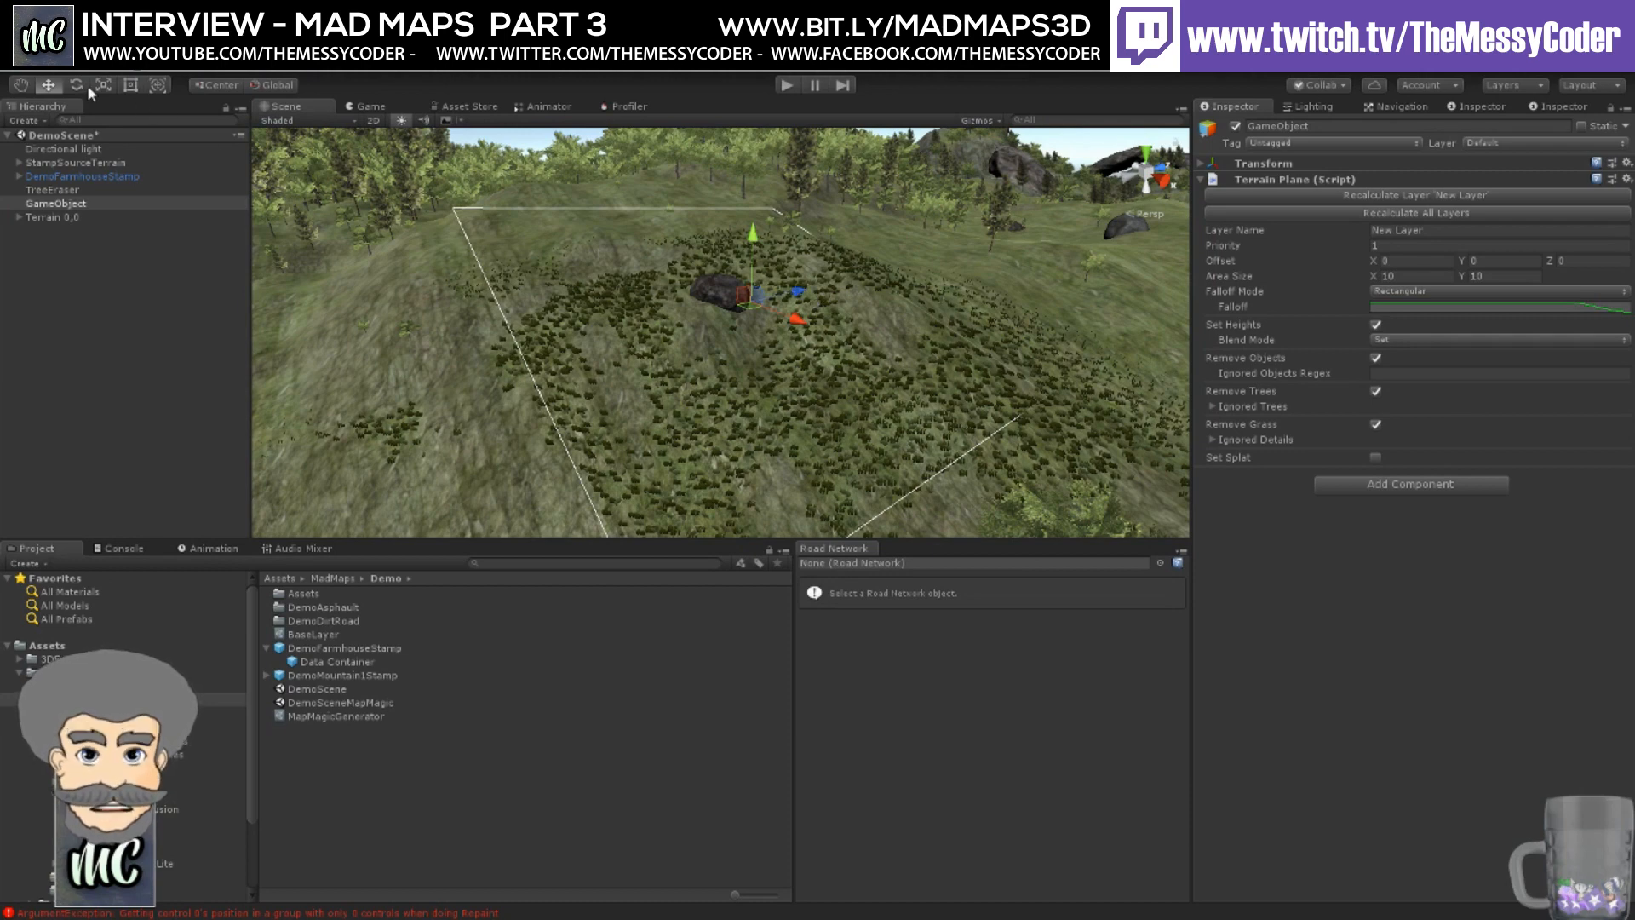
key("e")
left_click_drag(736, 327, 531, 315)
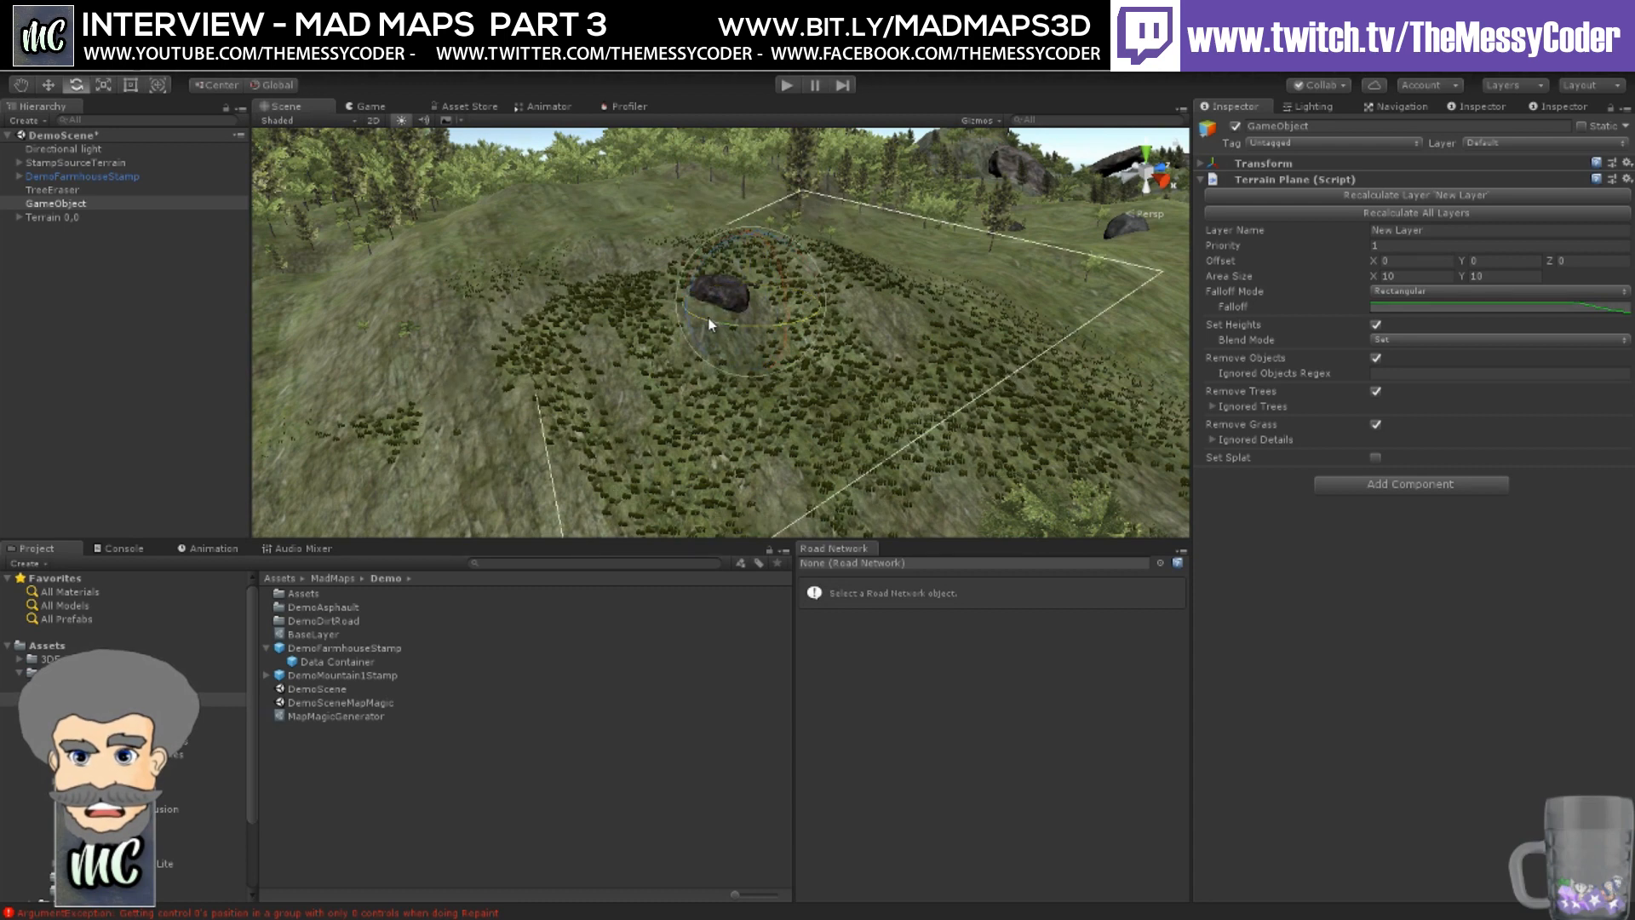
left_click_drag(708, 317, 858, 329)
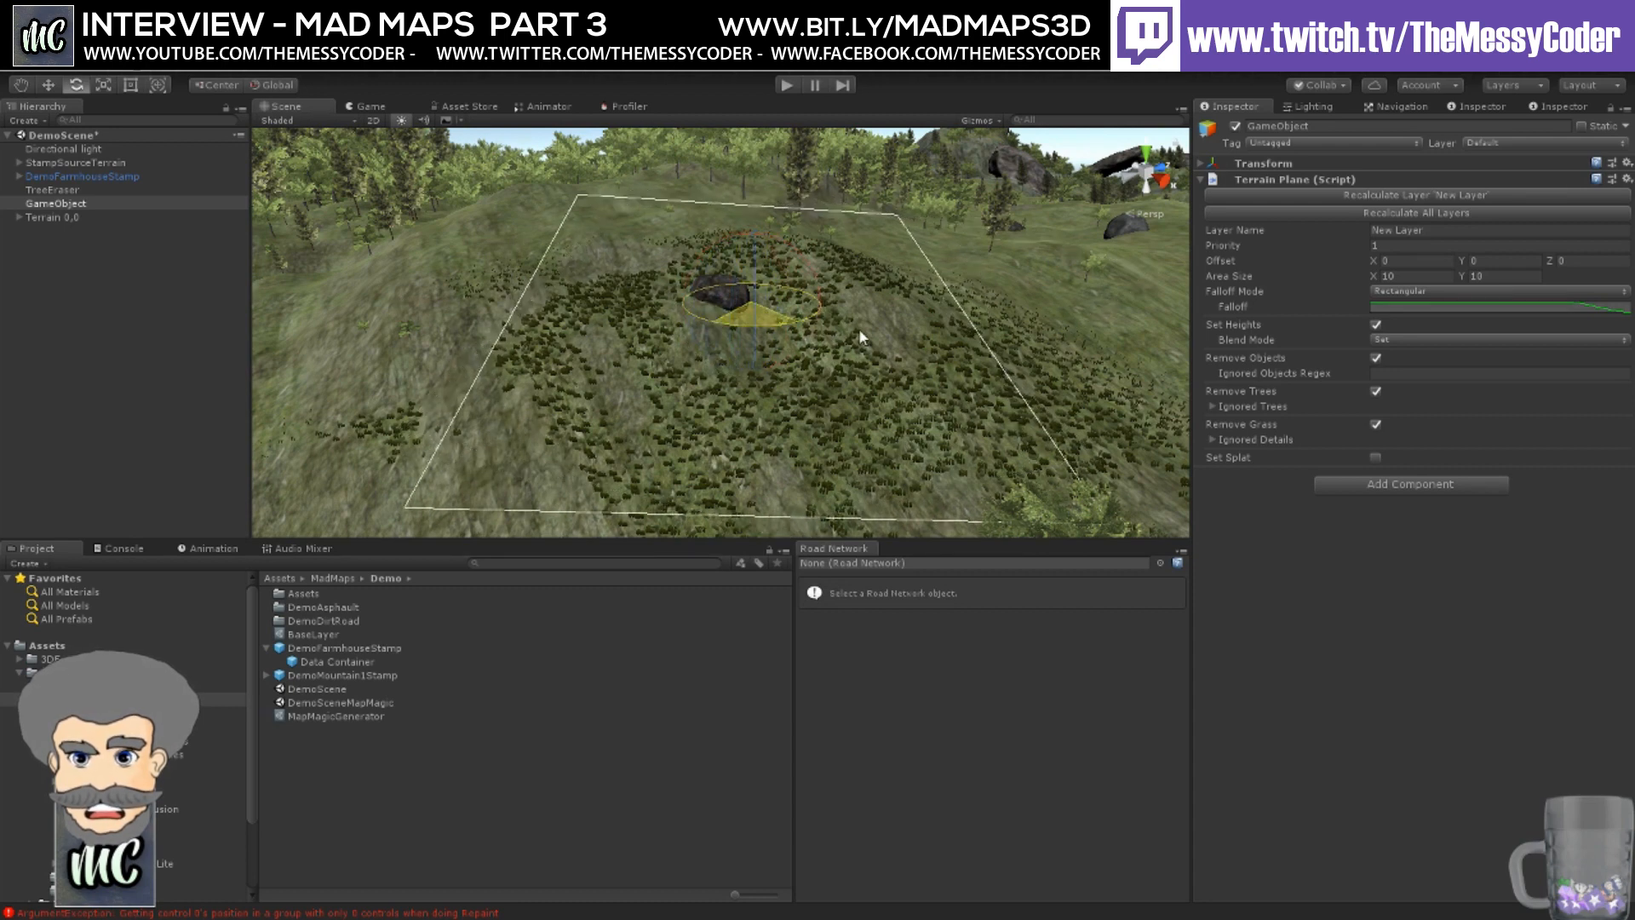
- Recalculate the terrain plane's New Layer and examine the hilltop and slopes inside its outline
right_click_drag(608, 329, 700, 333)
middle_click_drag(700, 334, 847, 303)
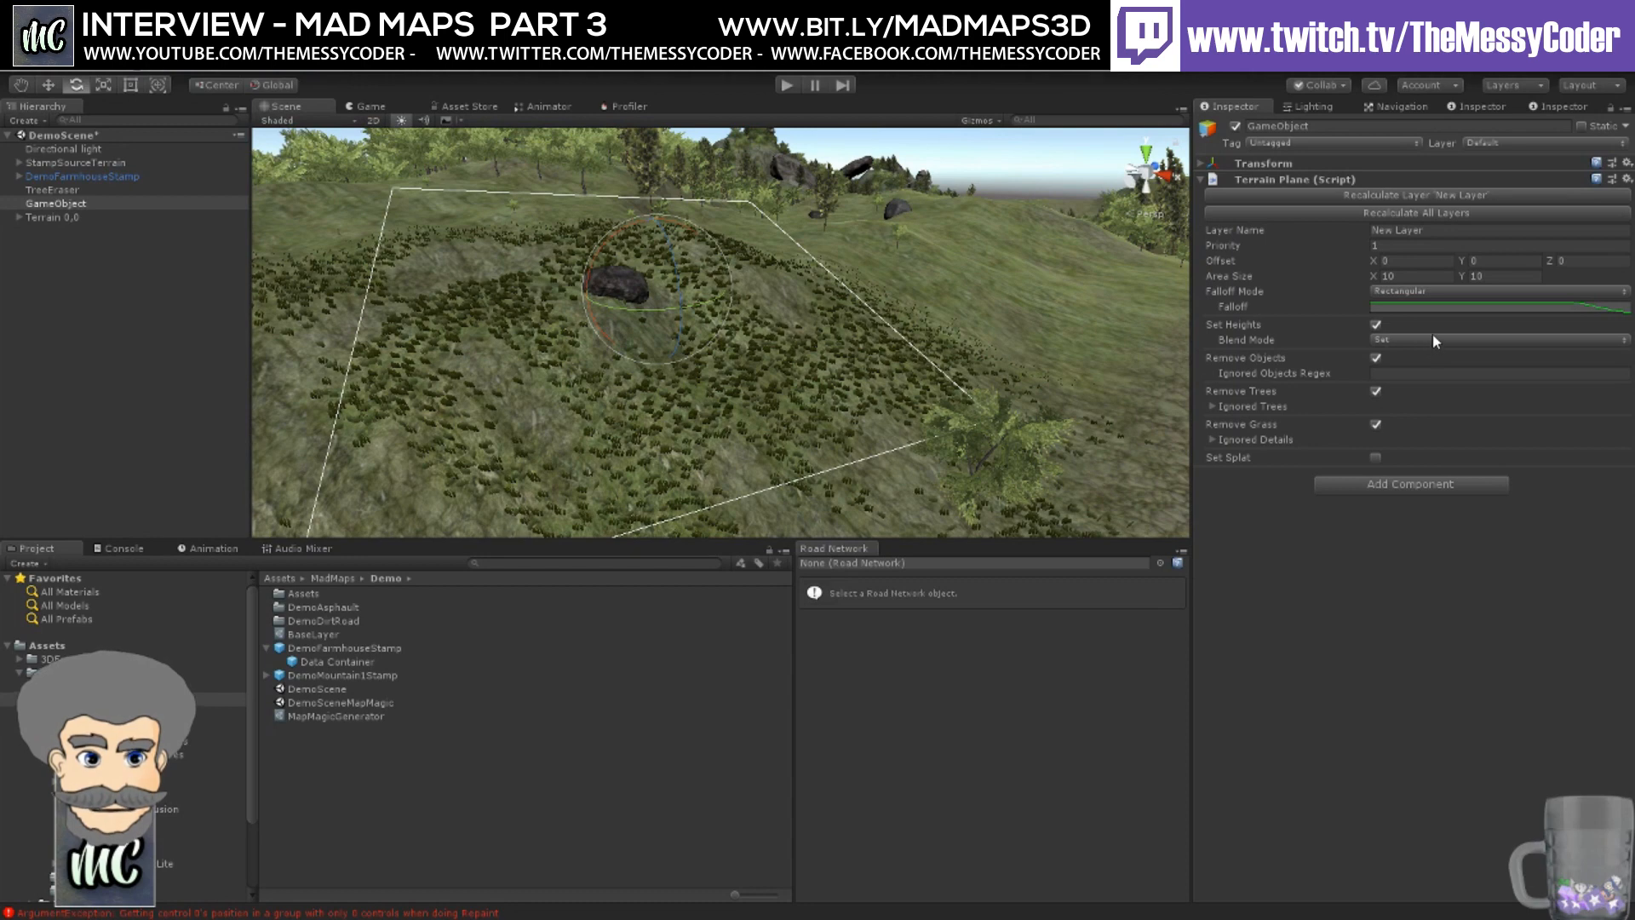
left_click(1402, 195)
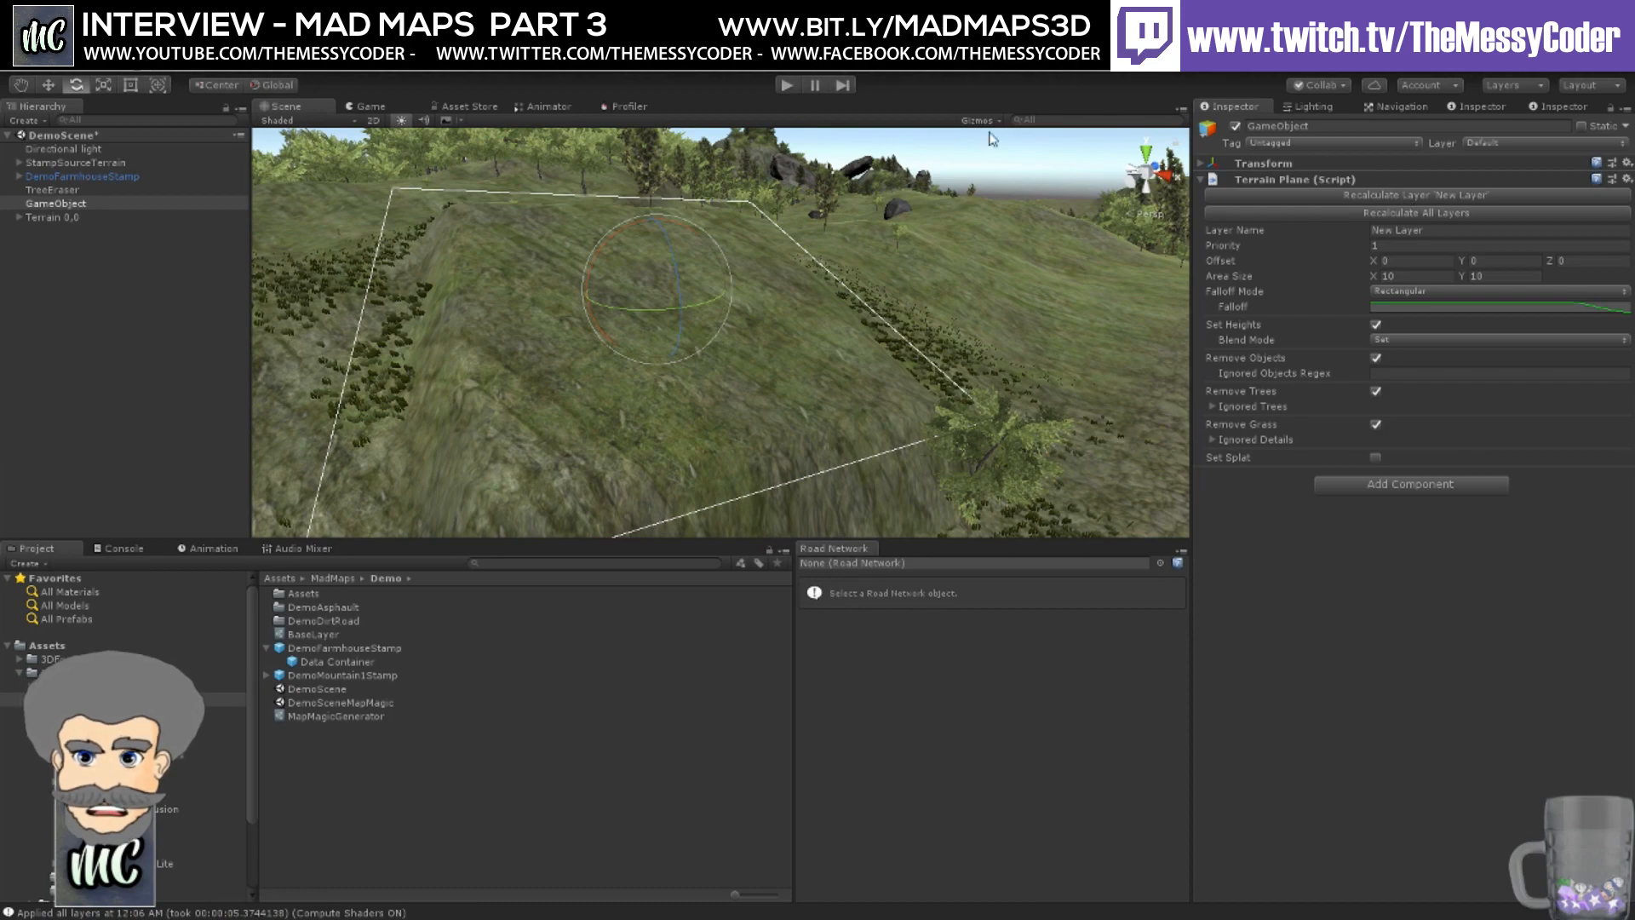
middle_click_drag(700, 378, 1009, 397)
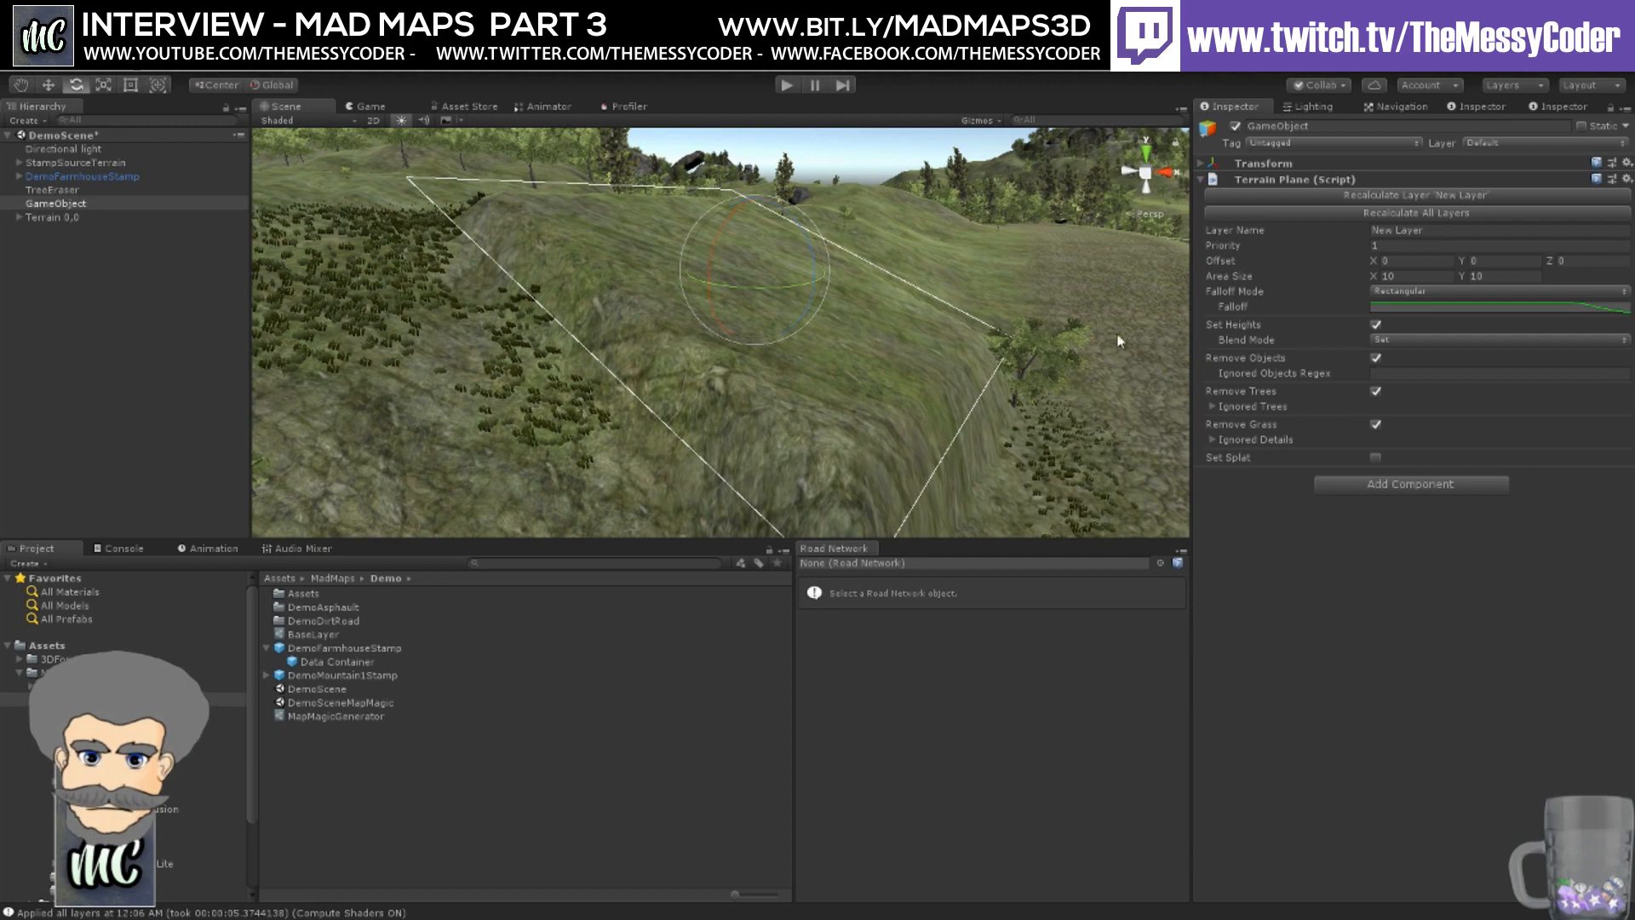
middle_click_drag(991, 258, 619, 181)
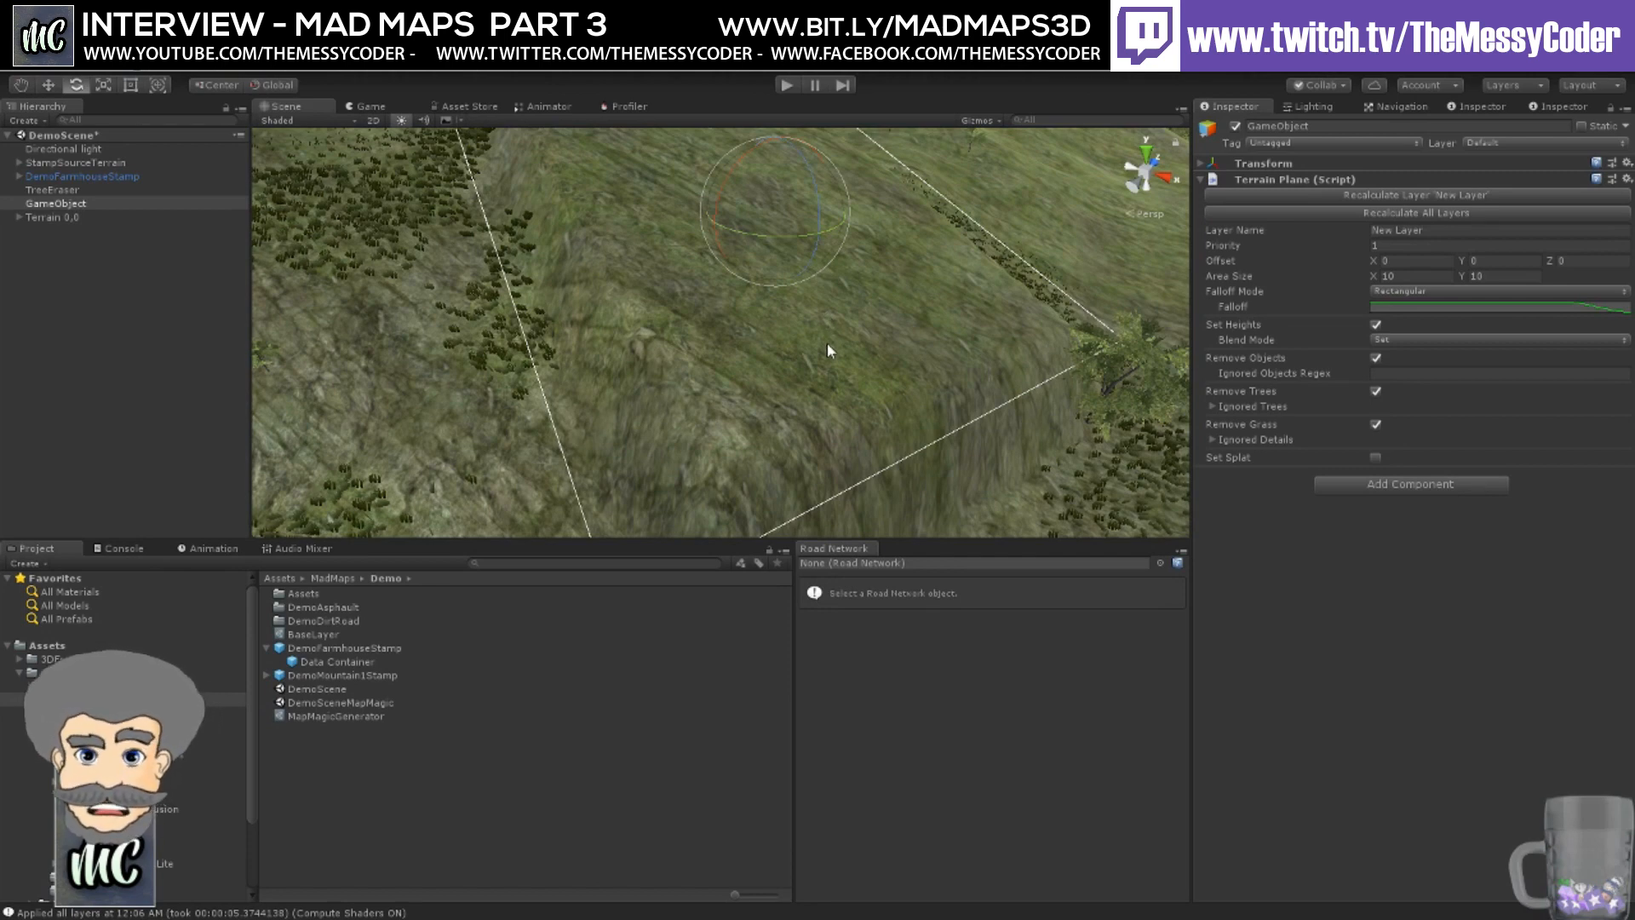
mouse_move(828, 344)
right_mouse_down()
mouse_move(832, 314)
mouse_move(834, 333)
right_mouse_up()
middle_click_drag(835, 339, 805, 359)
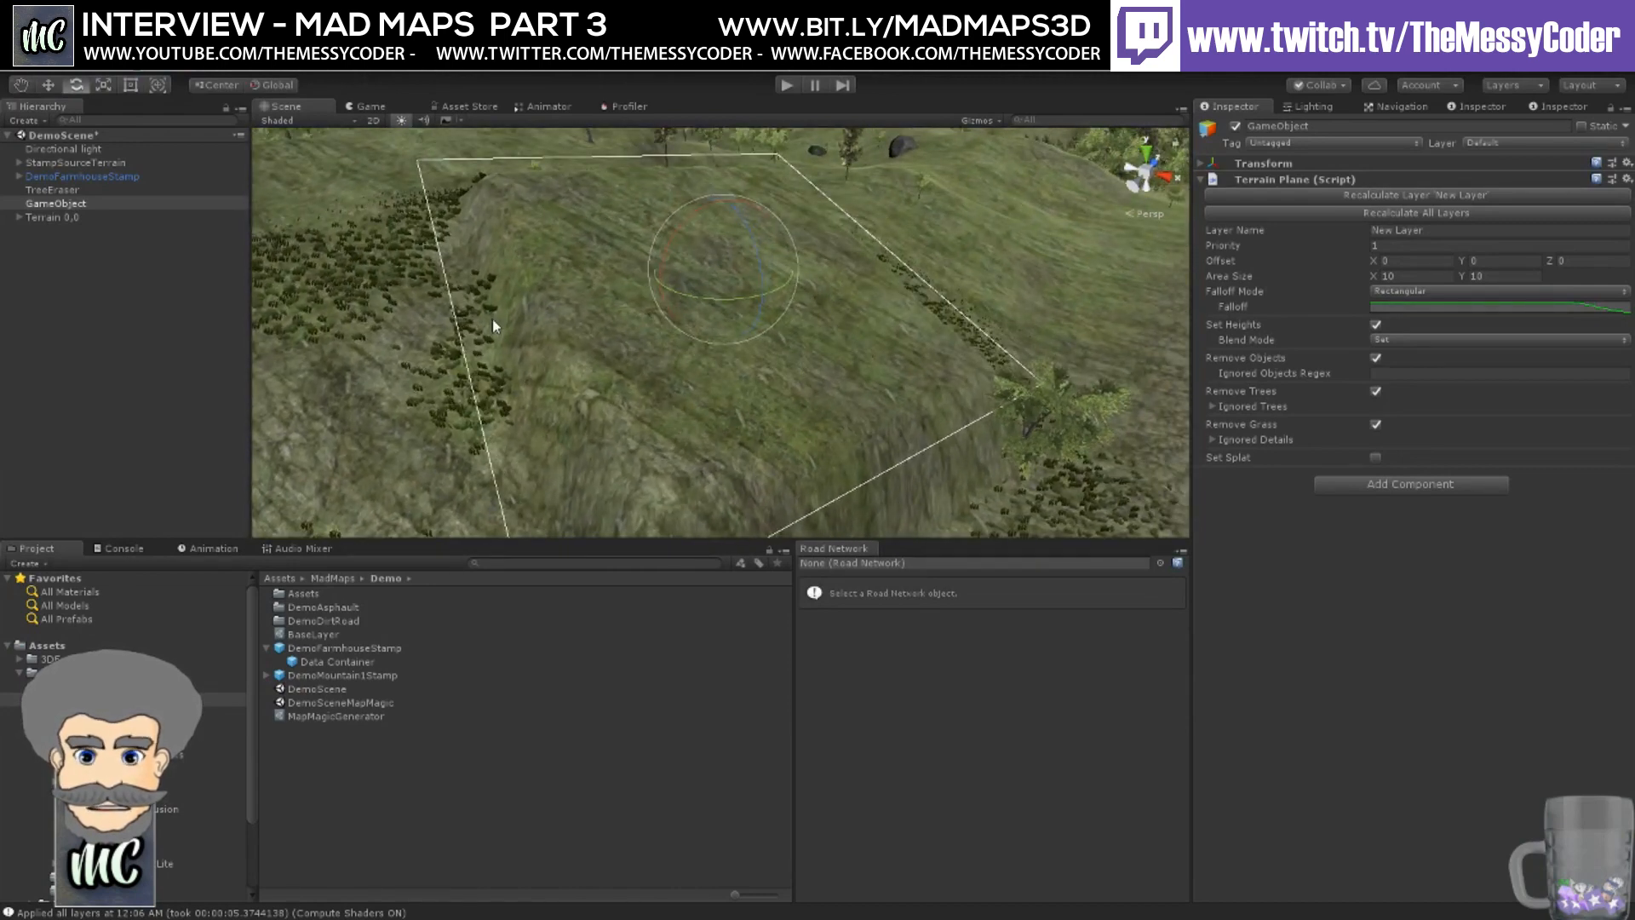
- Move the terrain plane off the hilltop to the slope farther along the edge of the stone road
left_click(47, 84)
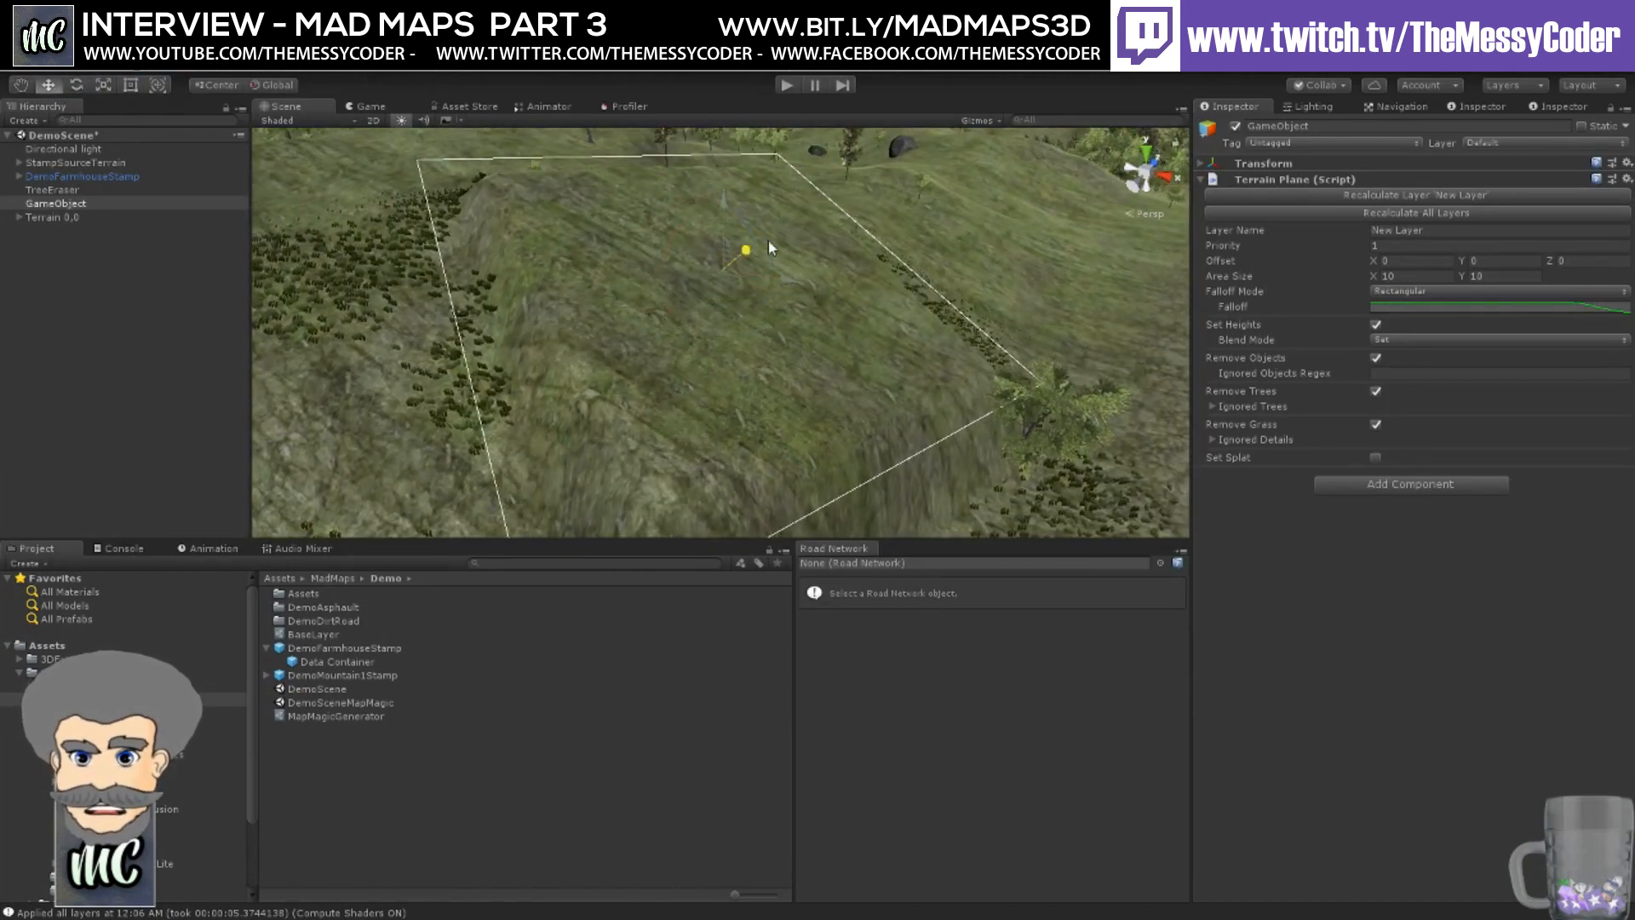
left_click_drag(768, 247, 967, 151)
left_click_drag(892, 192, 1019, 181)
right_click_drag(1026, 243, 257, 201)
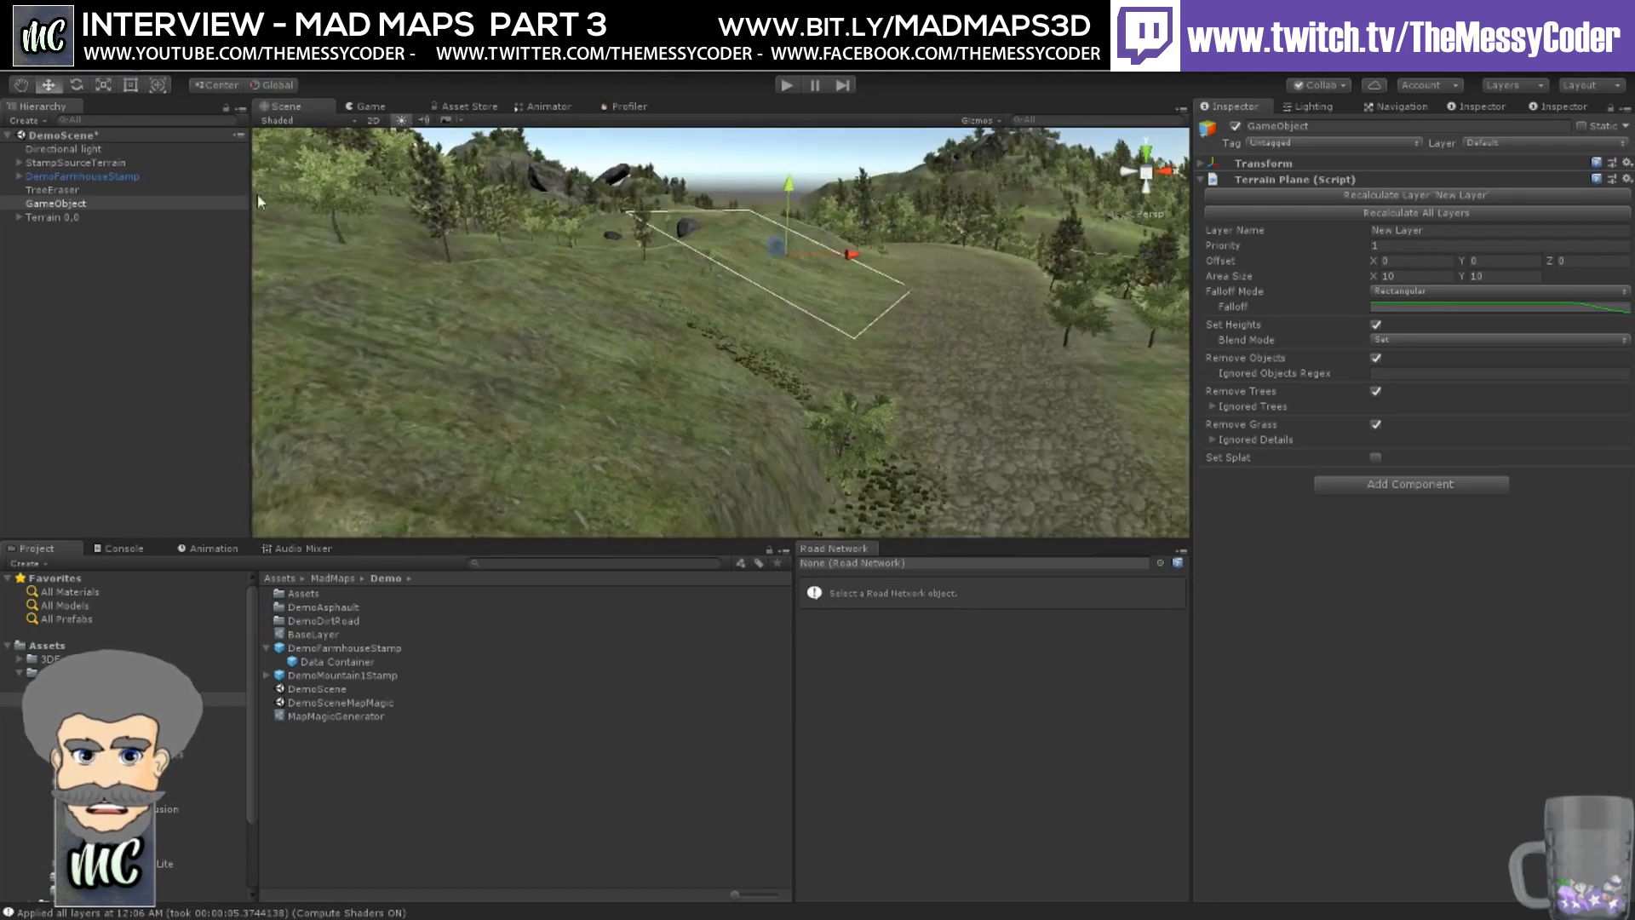
- Tilt the terrain plane slightly at its new roadside position and recalculate its layer
left_click(76, 84)
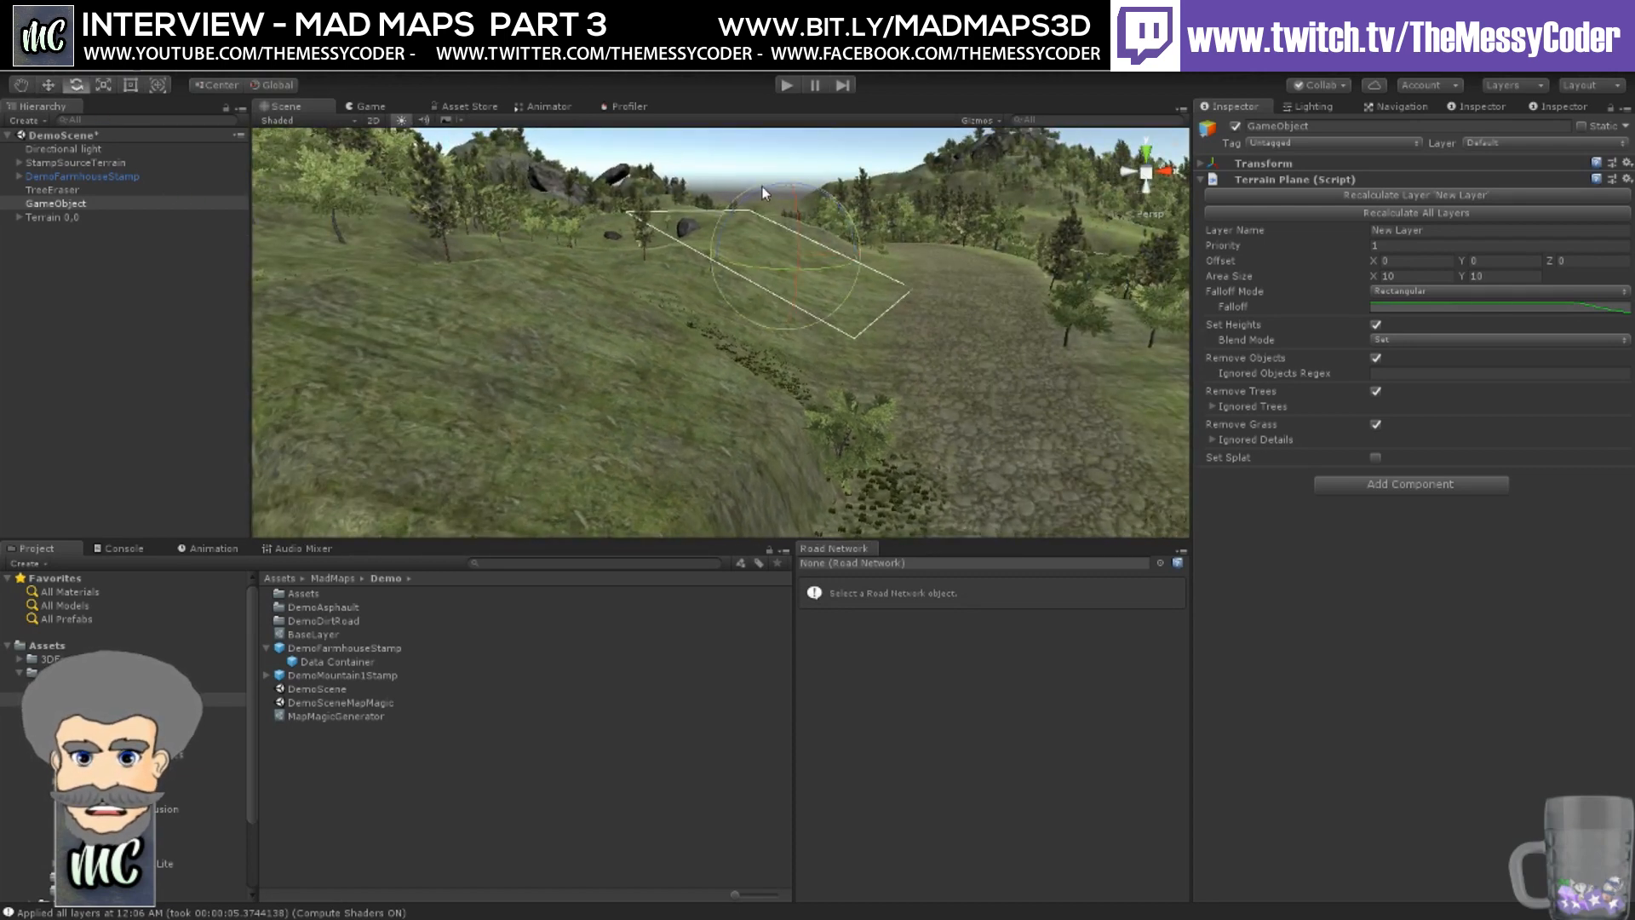
left_click_drag(763, 191, 739, 201)
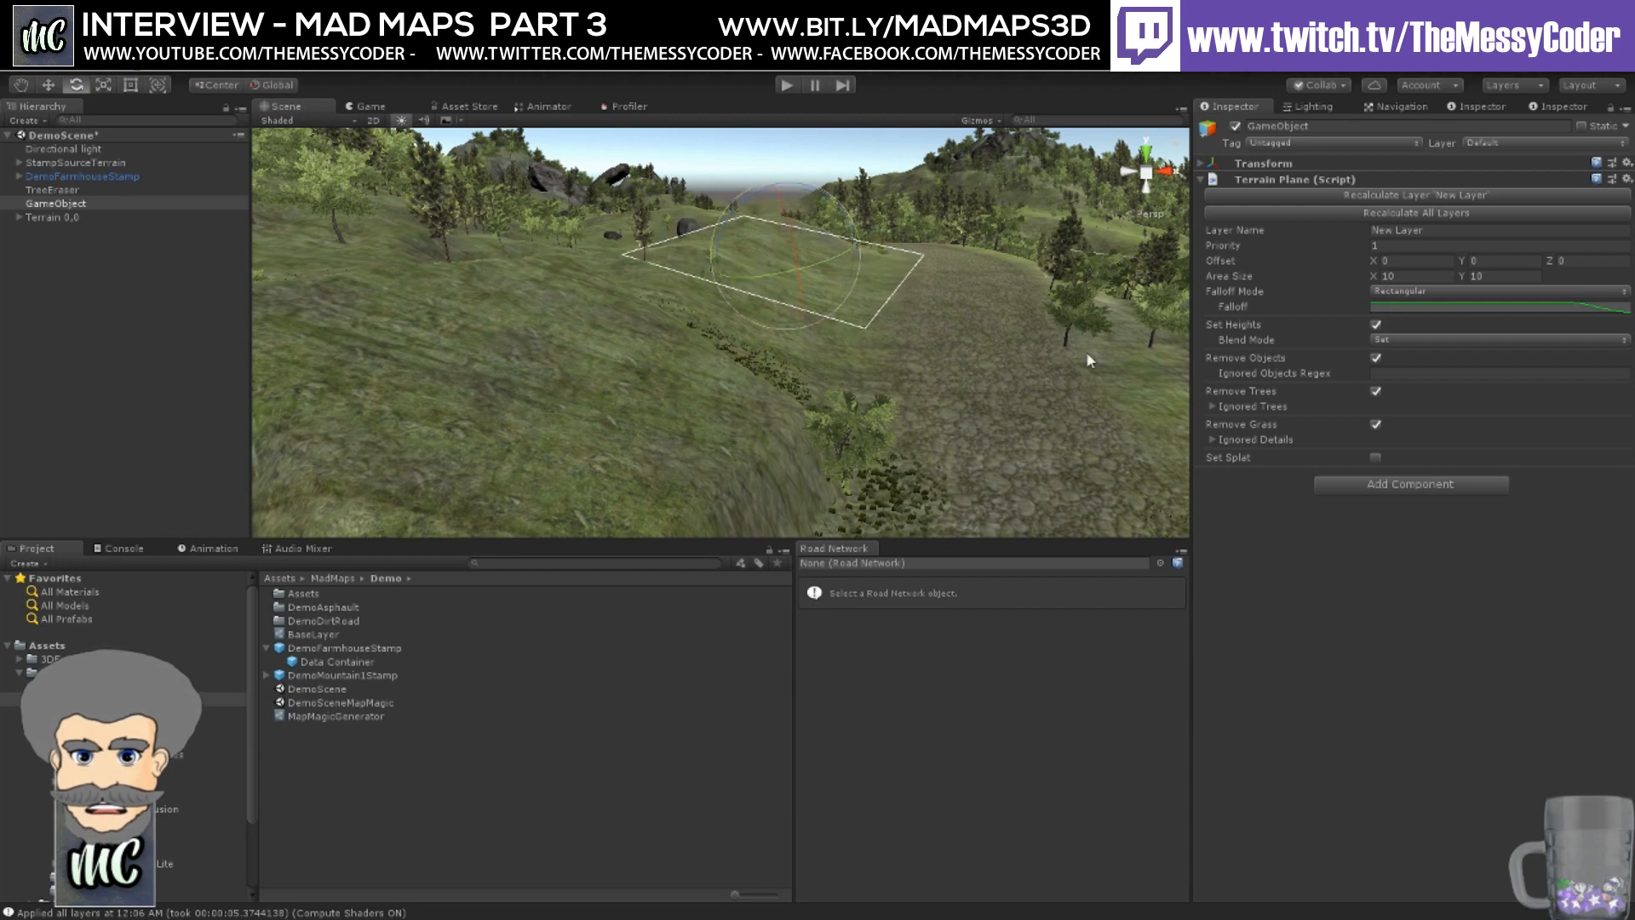
left_click(1321, 194)
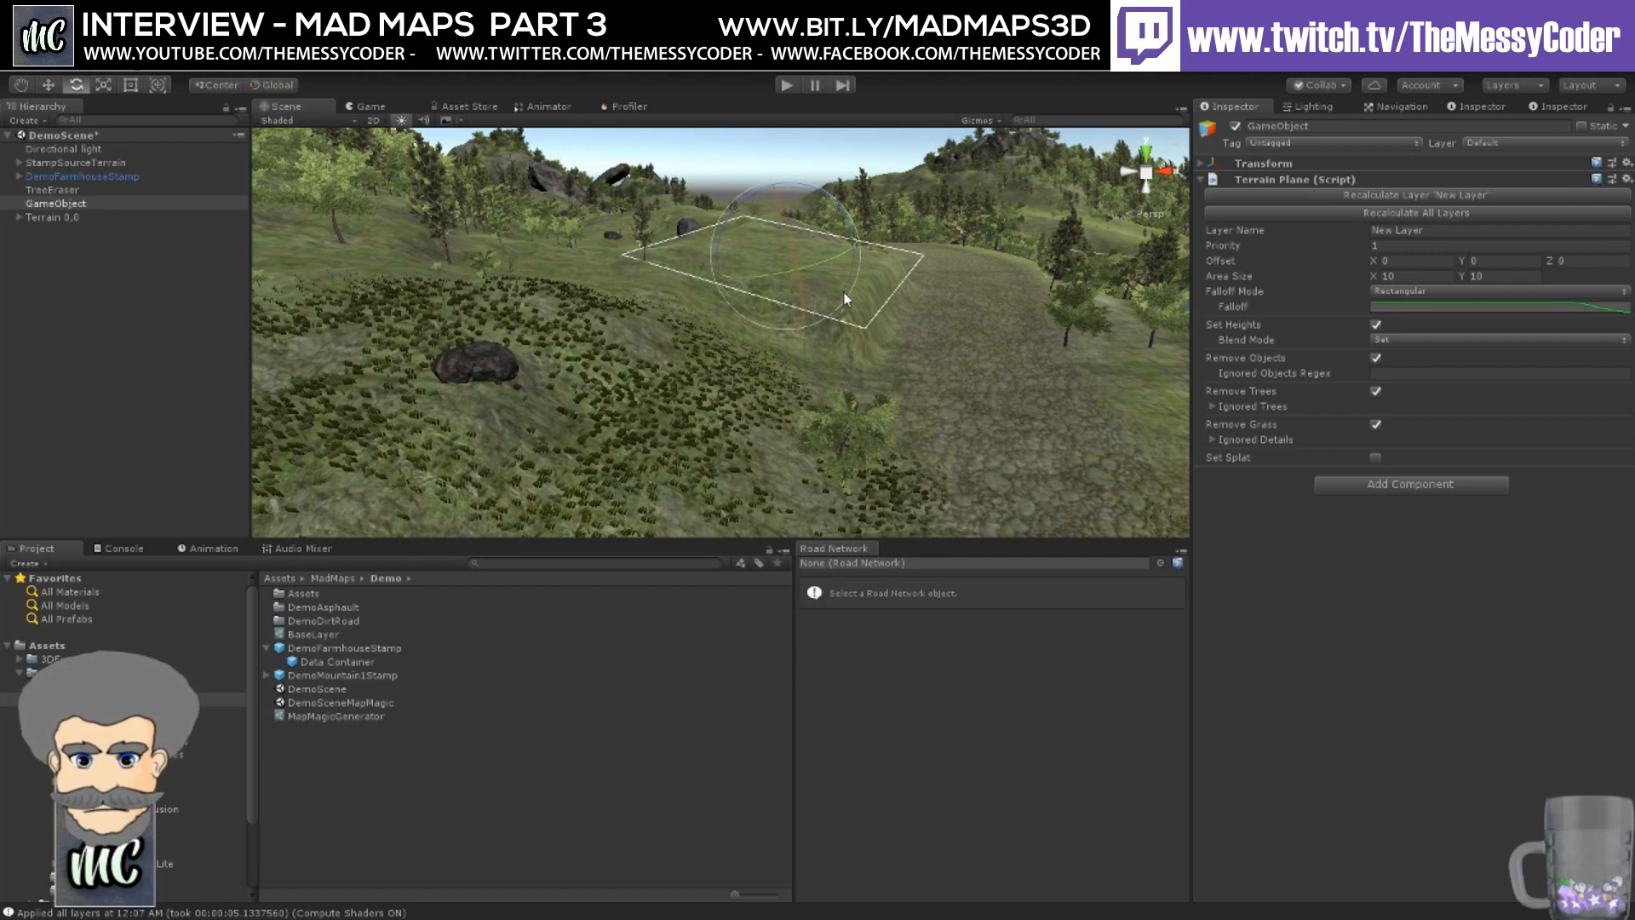
- Nudge the terrain plane towards the stone road and soften its falloff curve by moving the middle key to about 0.3
left_click(48, 85)
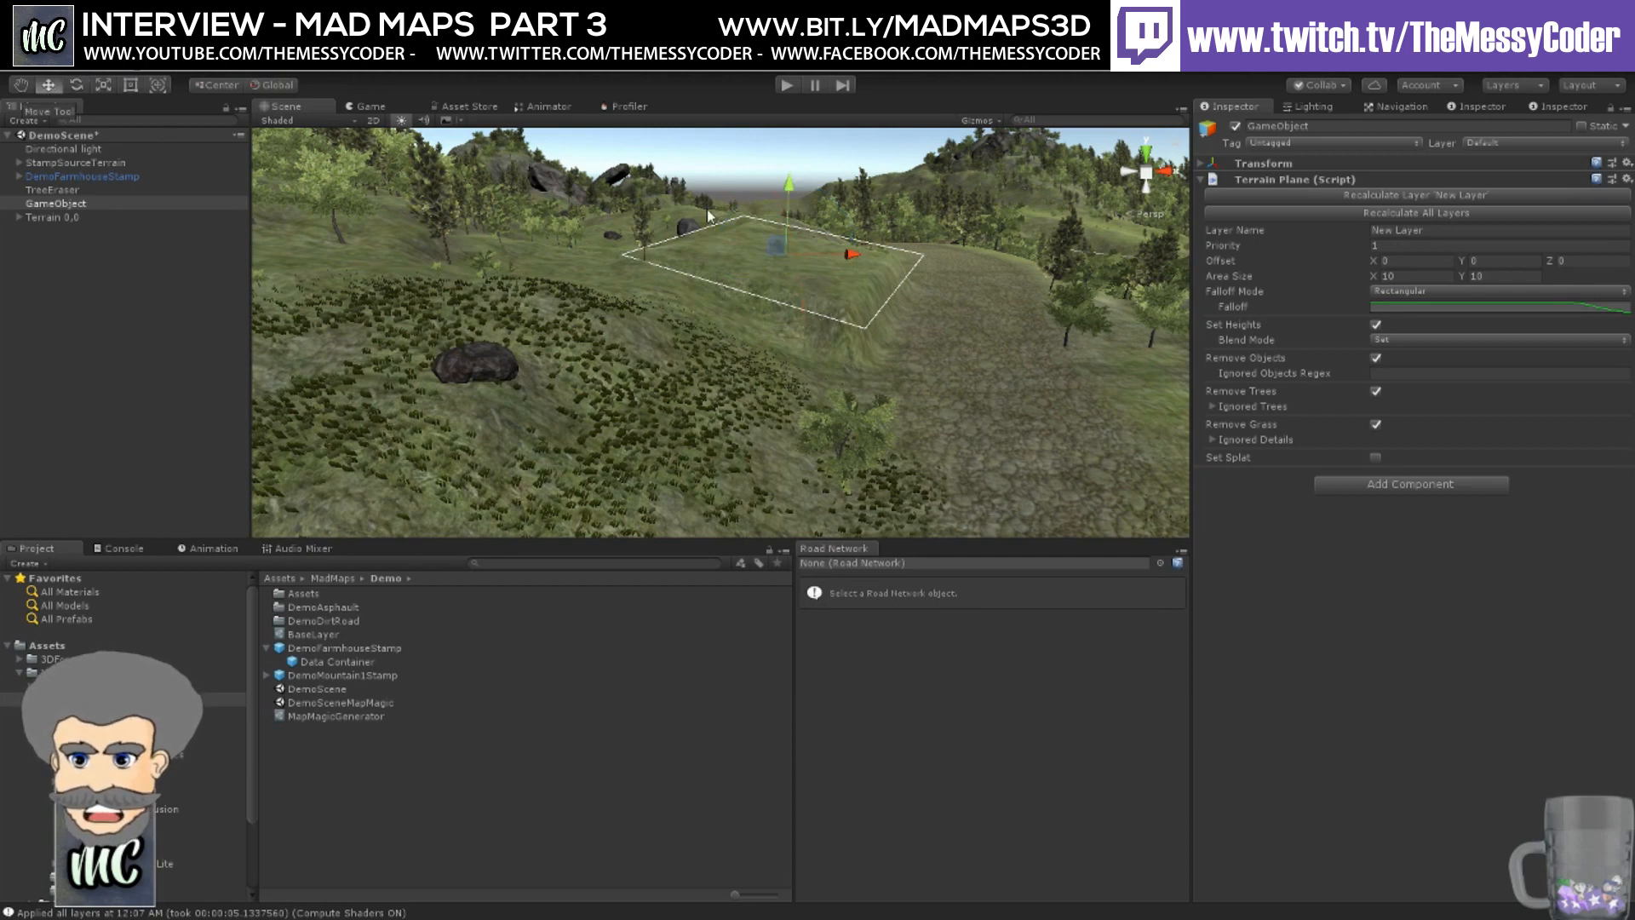
mouse_move(852, 259)
left_mouse_down()
mouse_move(924, 259)
mouse_move(866, 258)
left_mouse_up()
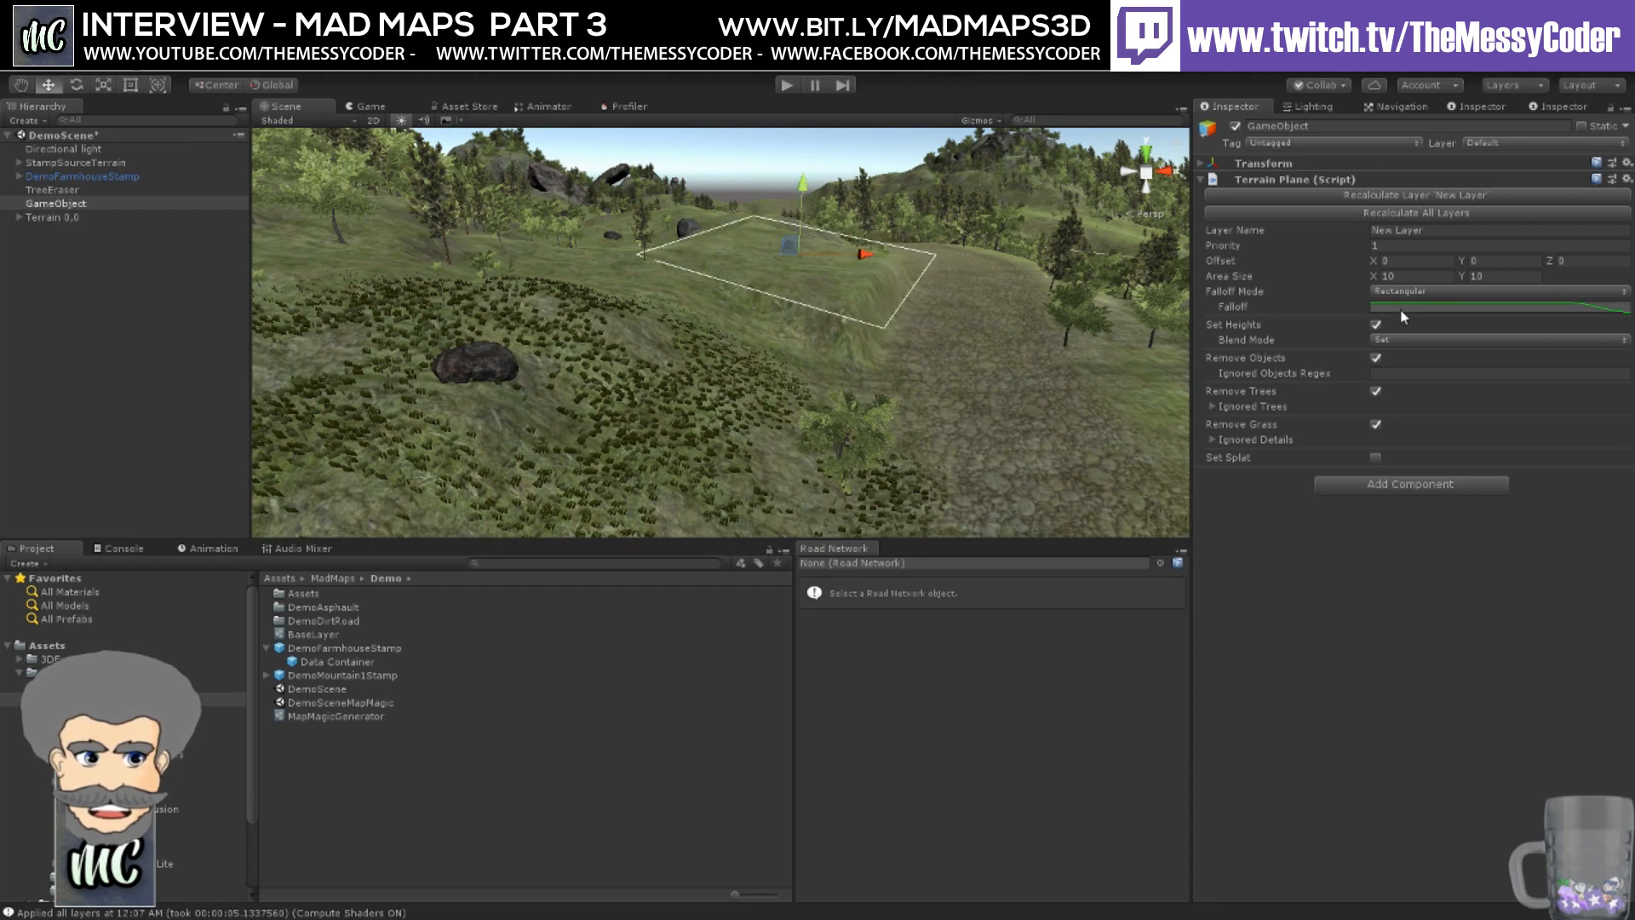
left_click(1402, 308)
left_click_drag(1431, 418, 1136, 432)
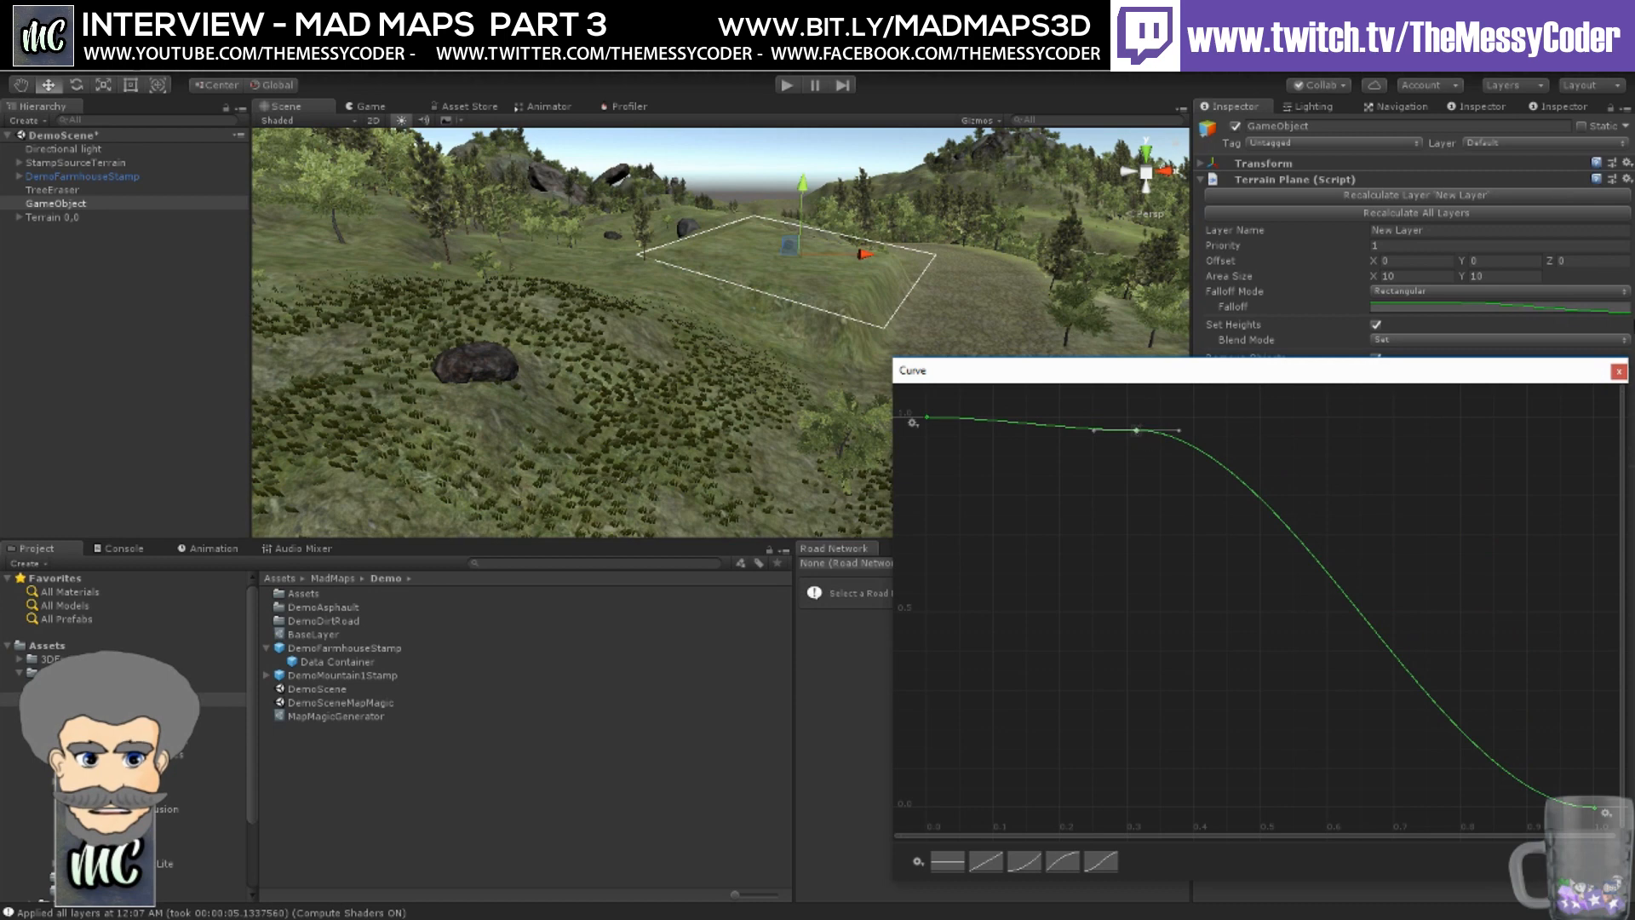
left_click(1617, 371)
- Recalculate the terrain with the edited falloff curve and examine the plane's edges beside the road
left_click(1340, 195)
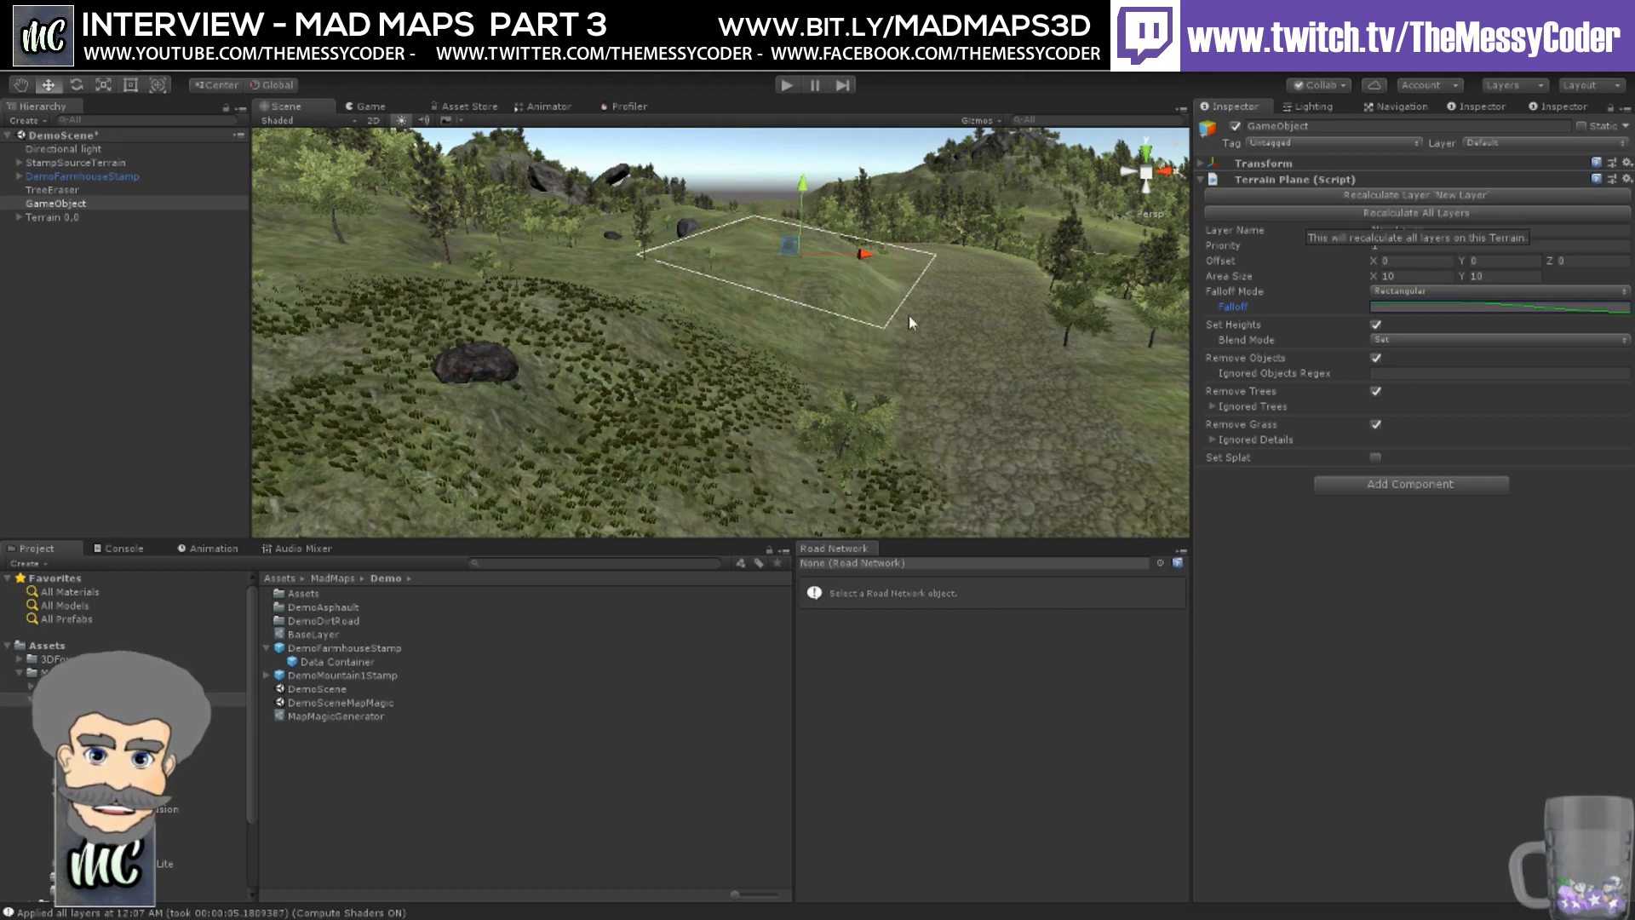
middle_click_drag(909, 320, 730, 467)
scroll(779, 392, "down", 3)
scroll(781, 394, "up", 5)
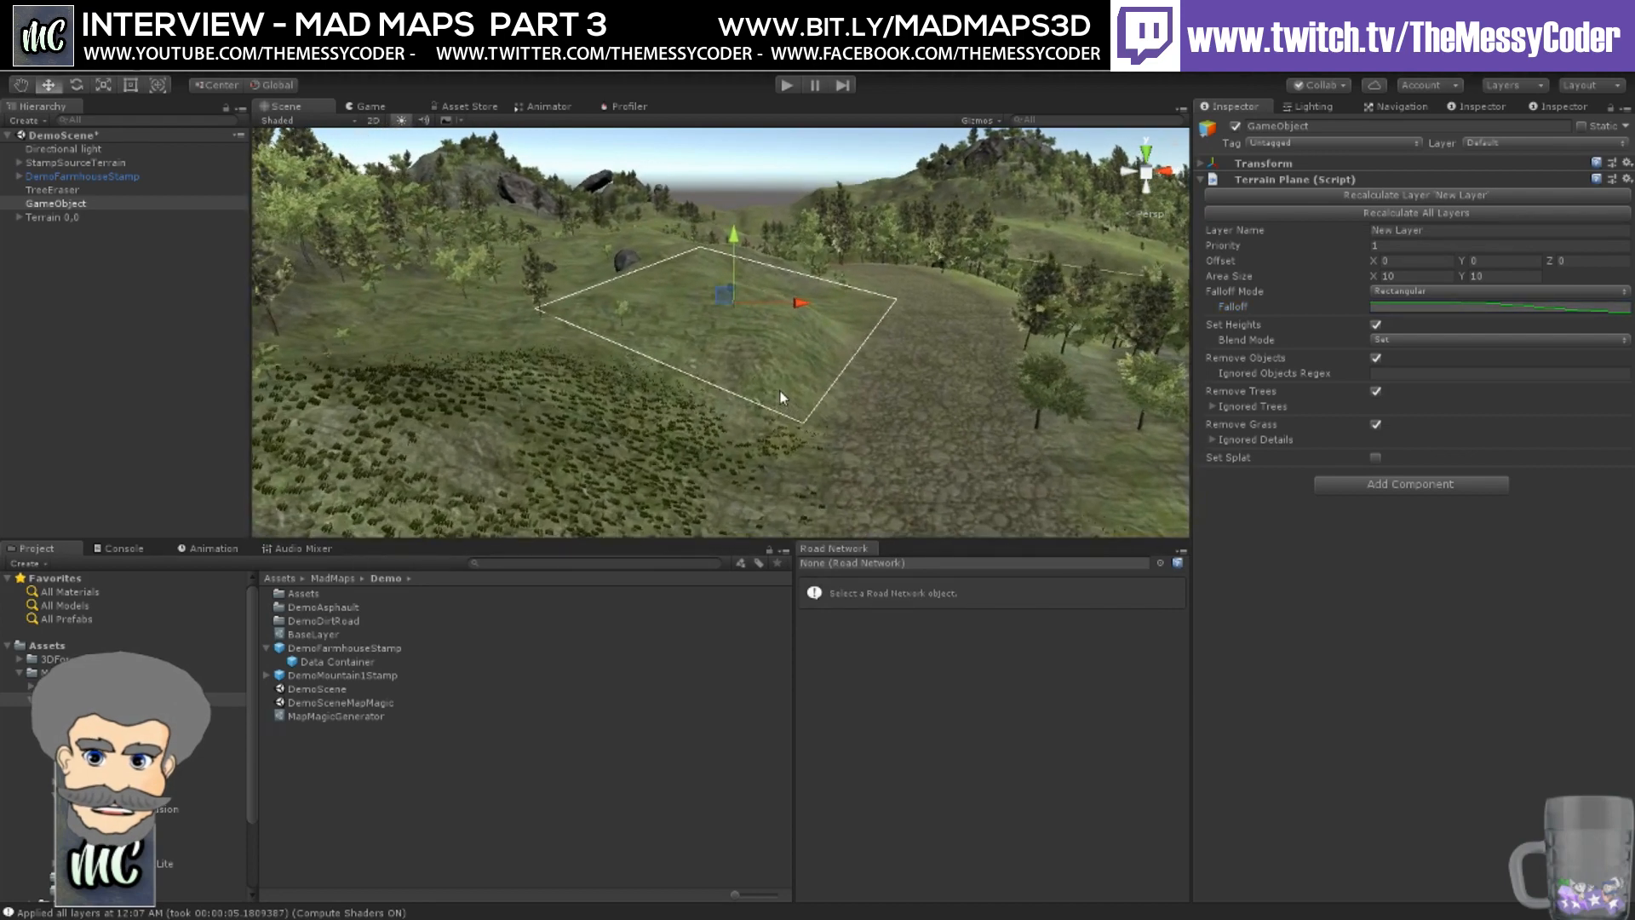
- Tilt the terrain plane more steeply down towards the road, recalculate its layer and examine the slope
left_click(76, 84)
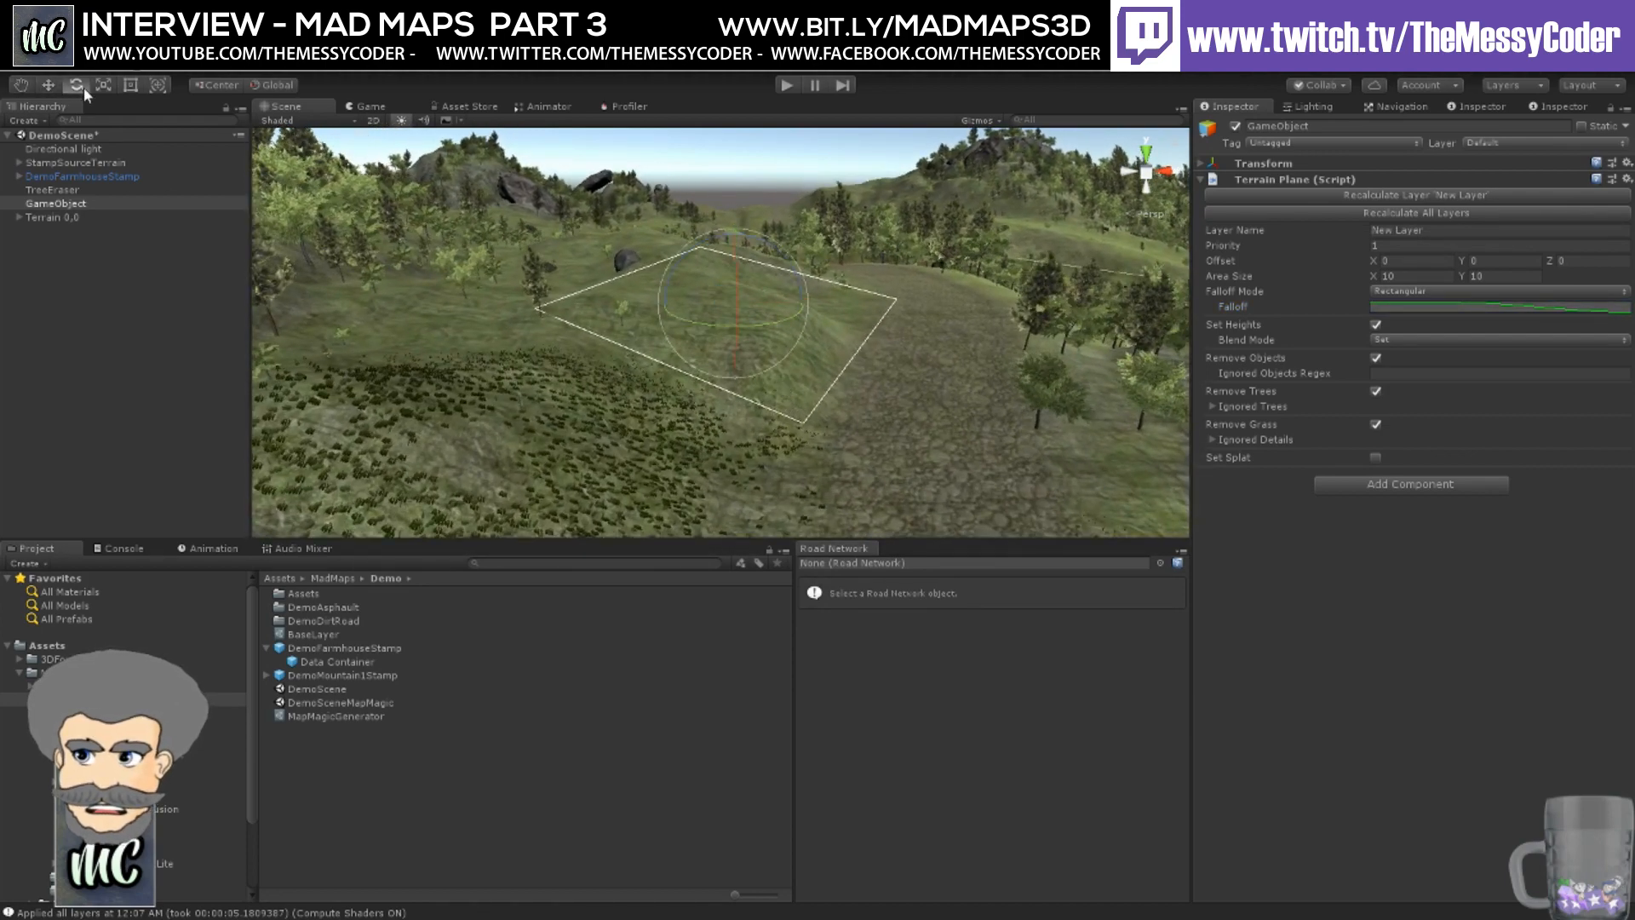
left_click_drag(748, 238, 792, 256)
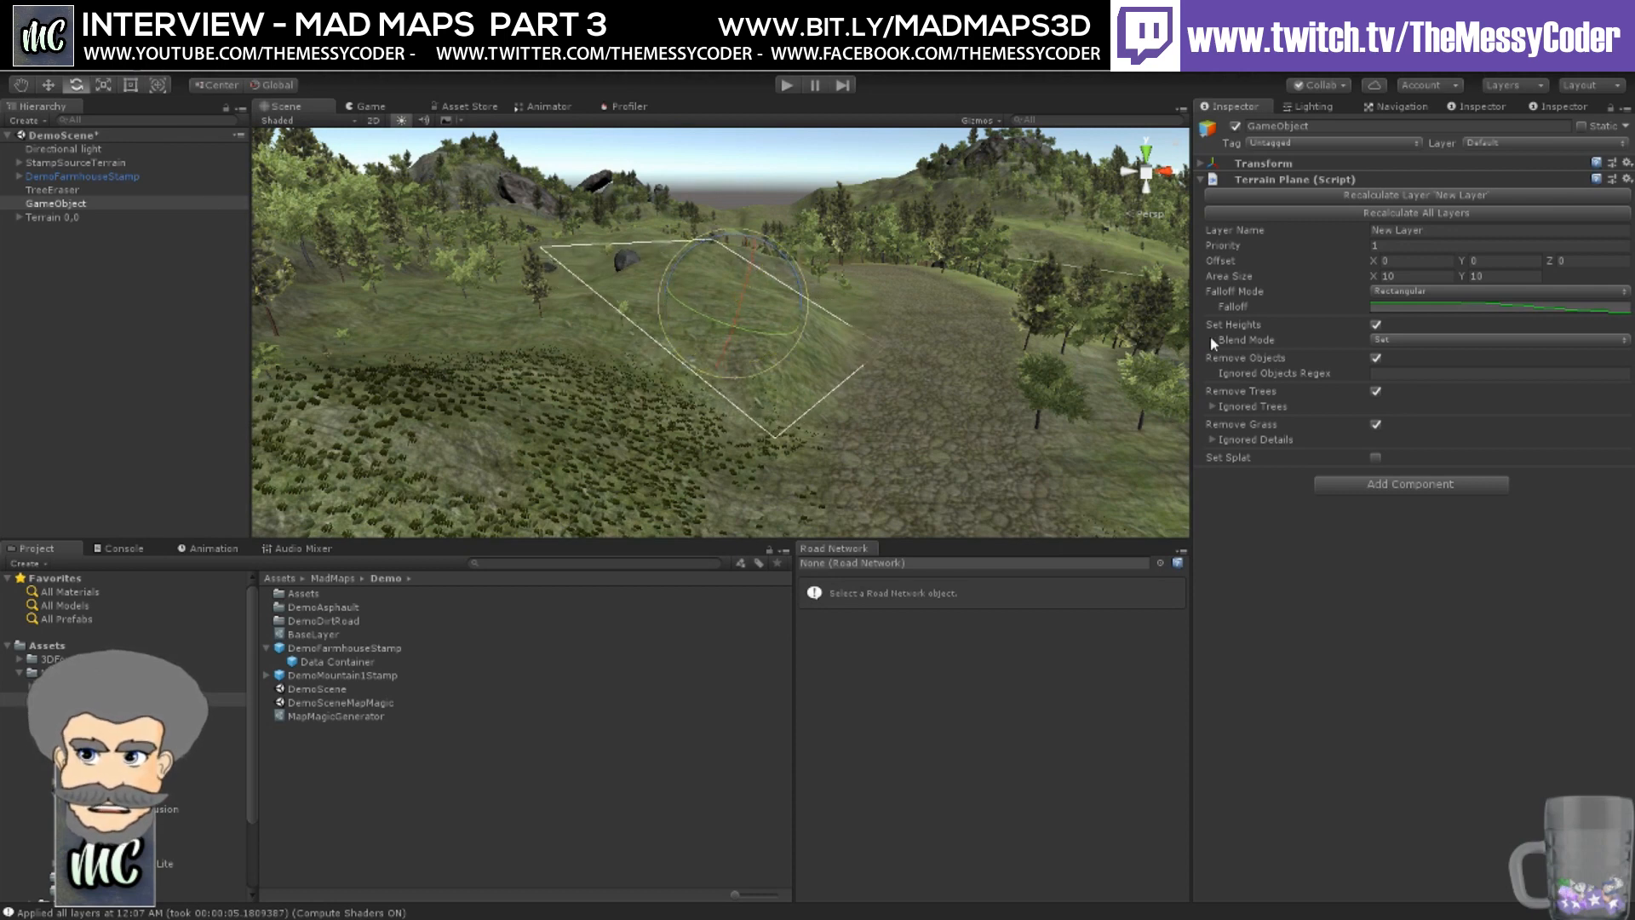
left_click(1211, 407)
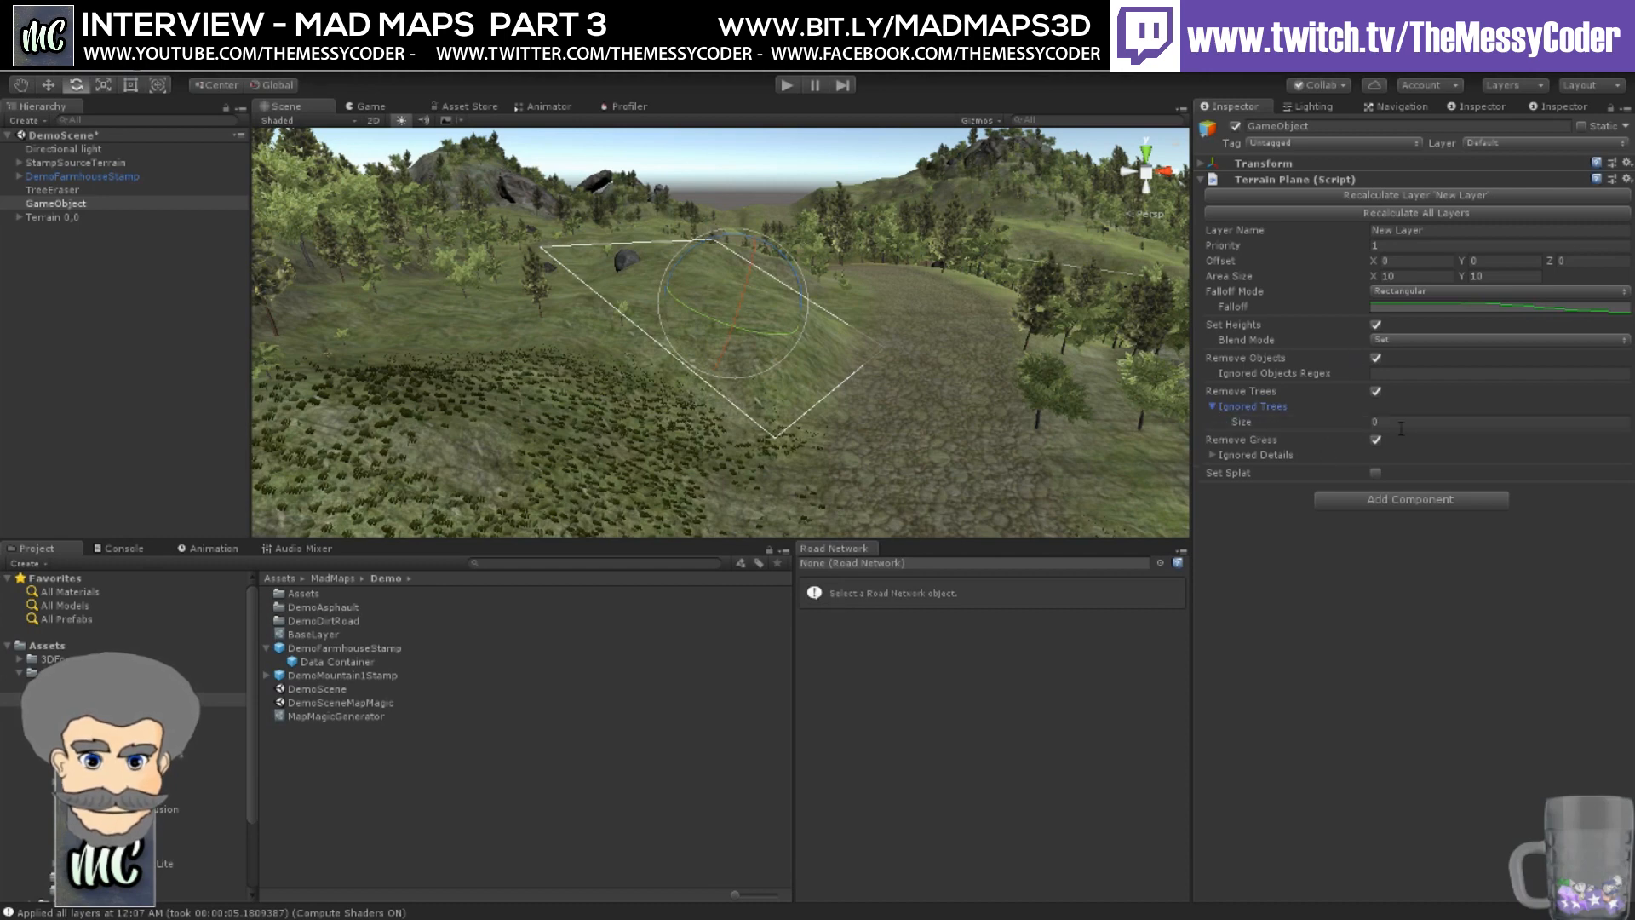
left_click(1335, 195)
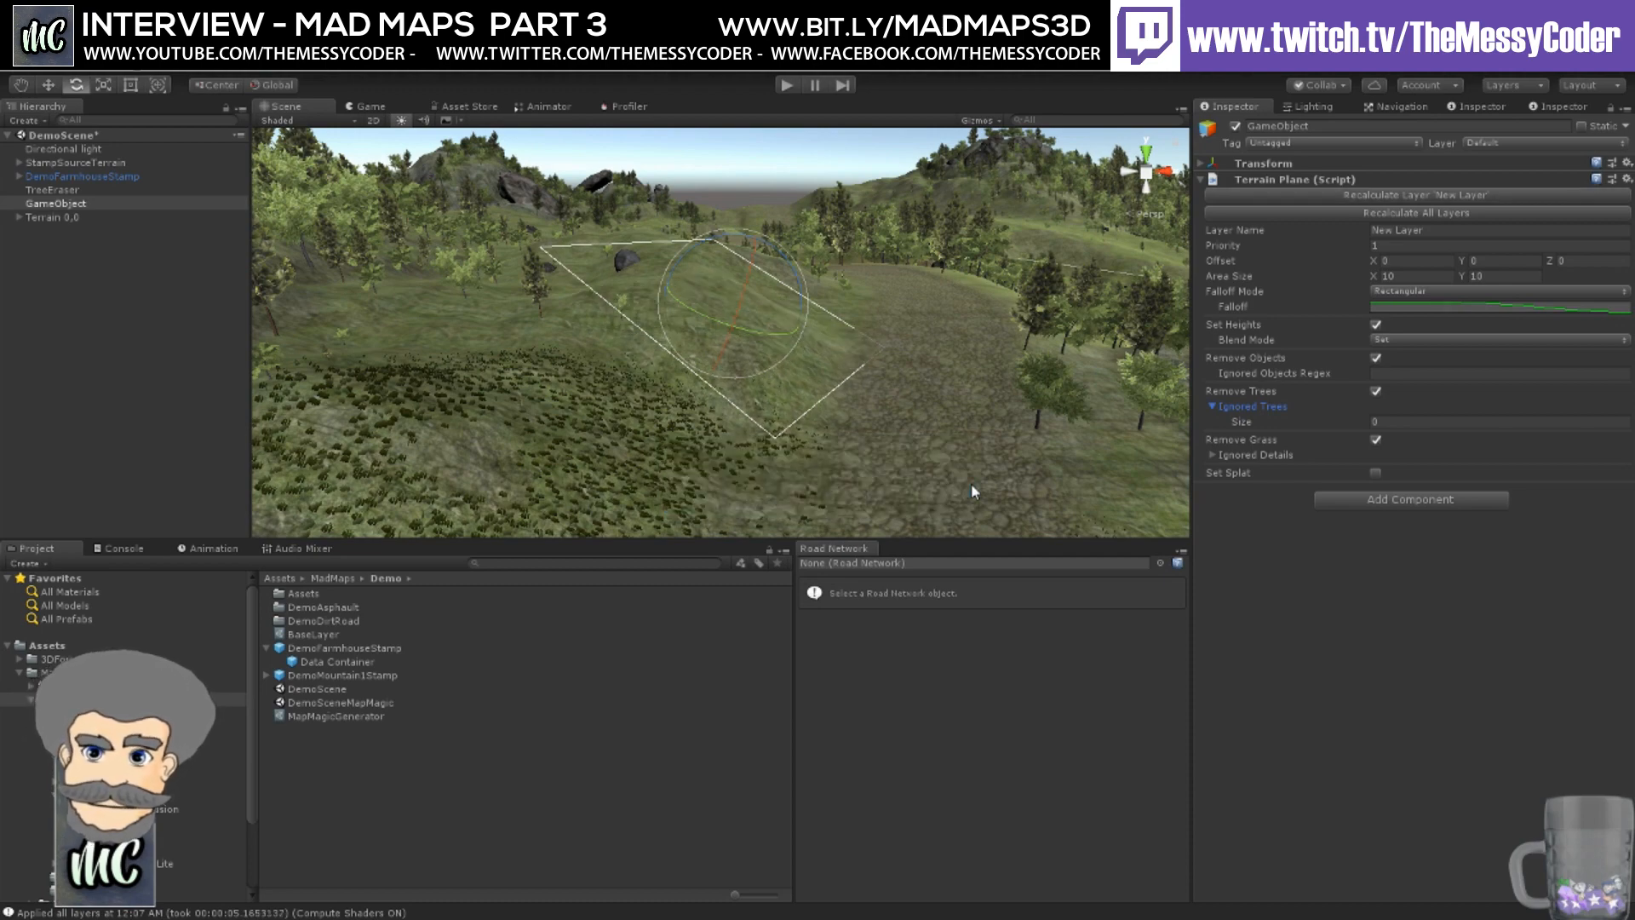
middle_click_drag(823, 403, 741, 463)
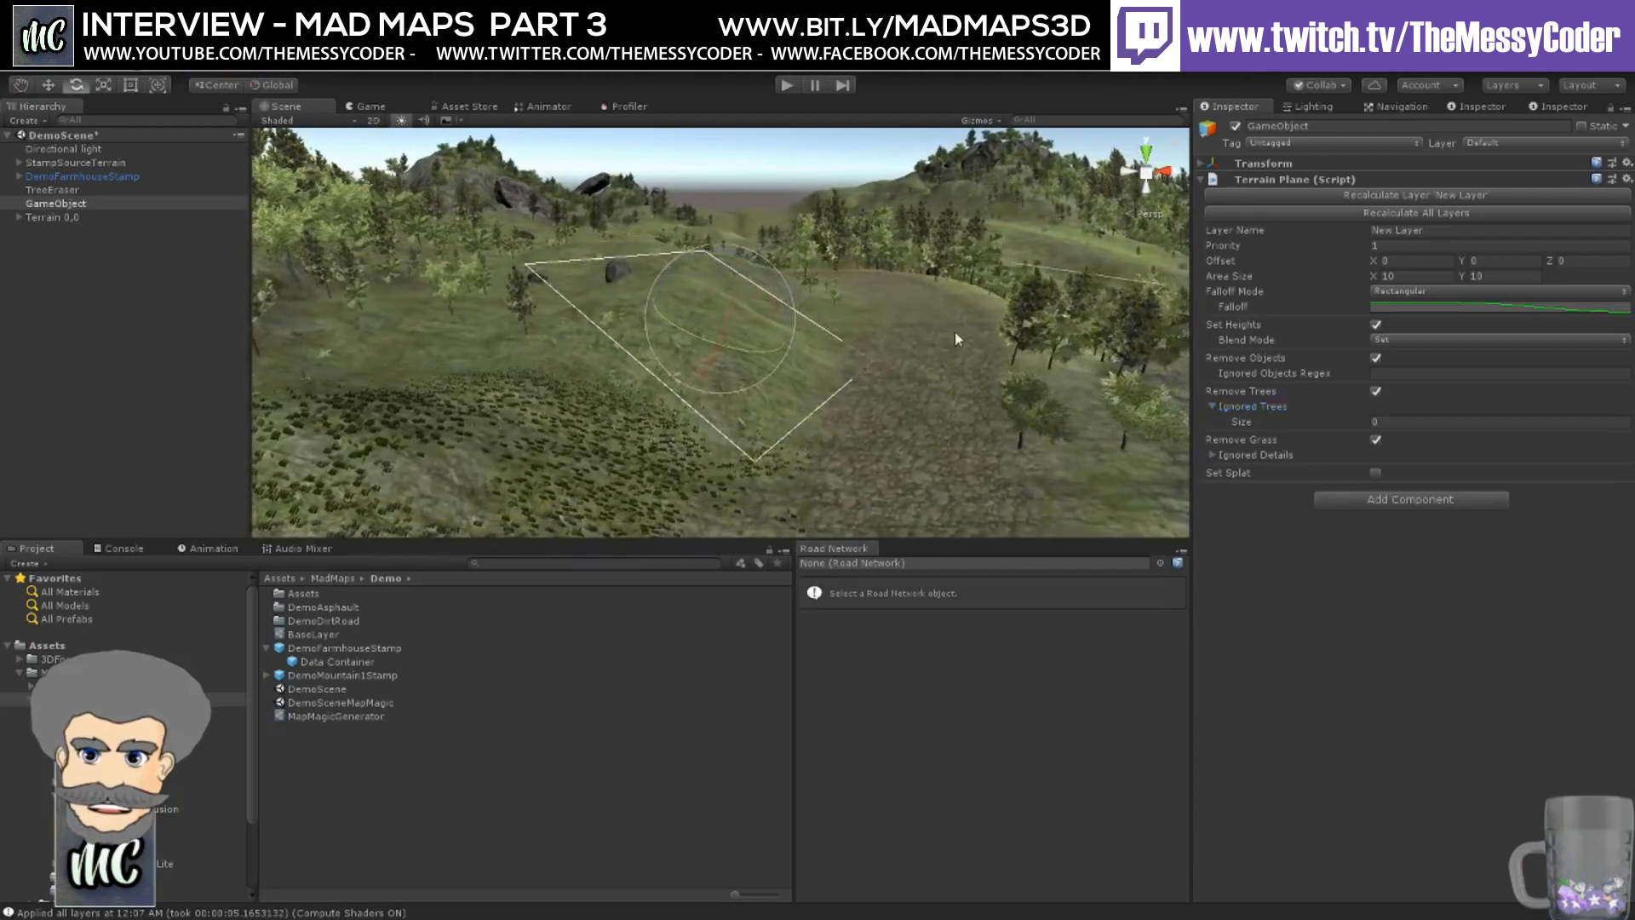
right_click_drag(954, 330, 978, 319)
middle_click_drag(977, 324, 553, 411)
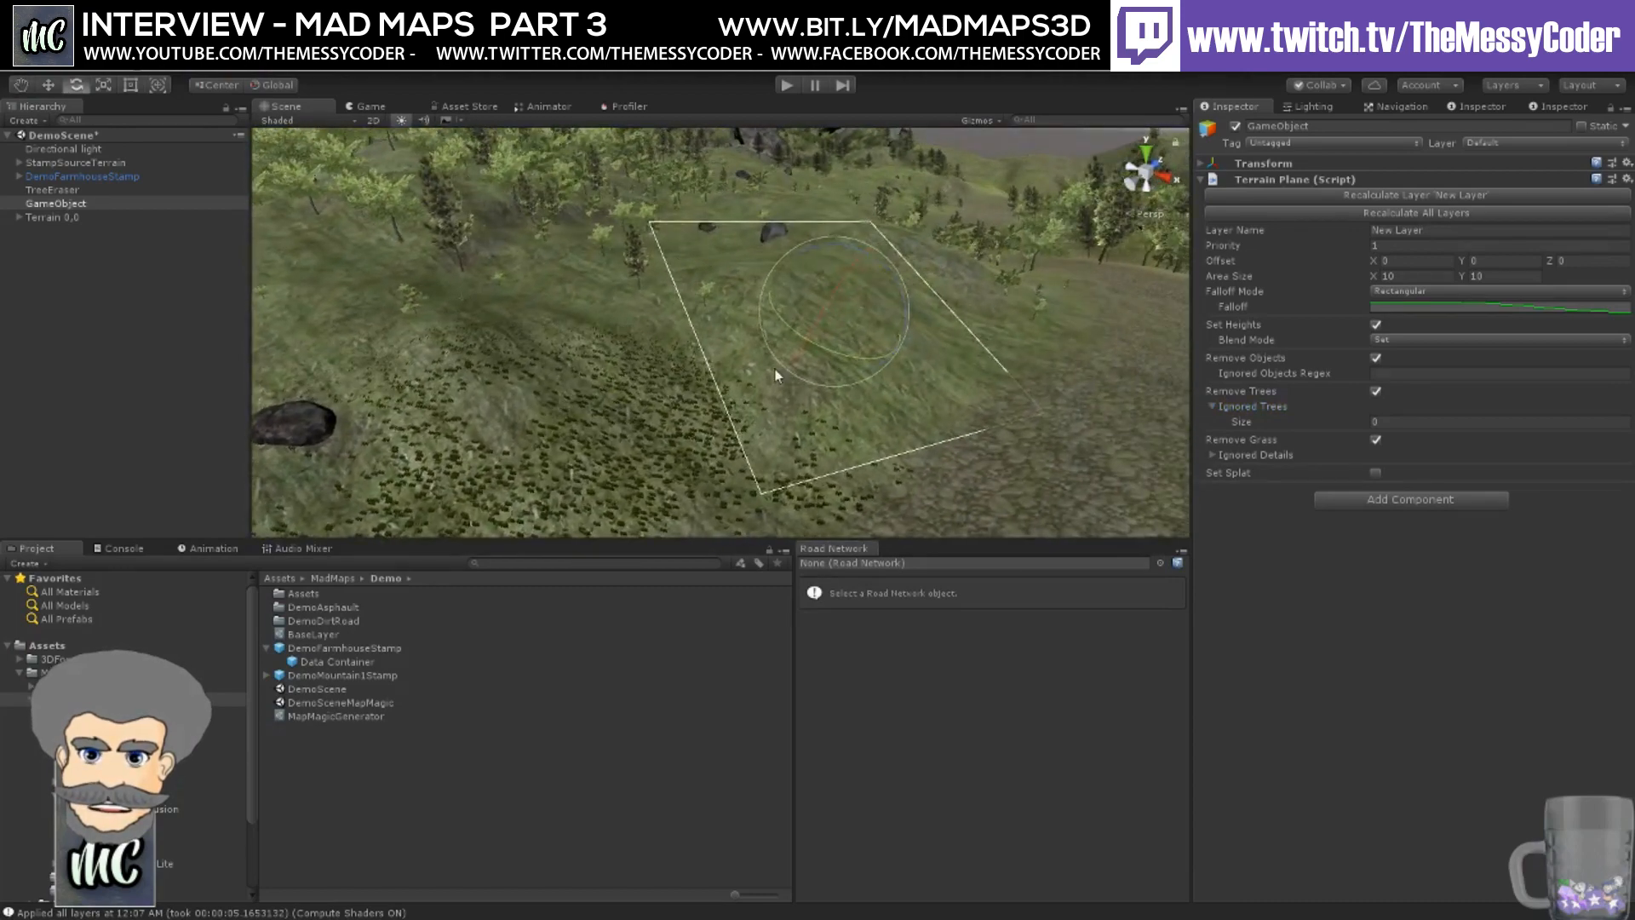
scroll(776, 375, "down", 3)
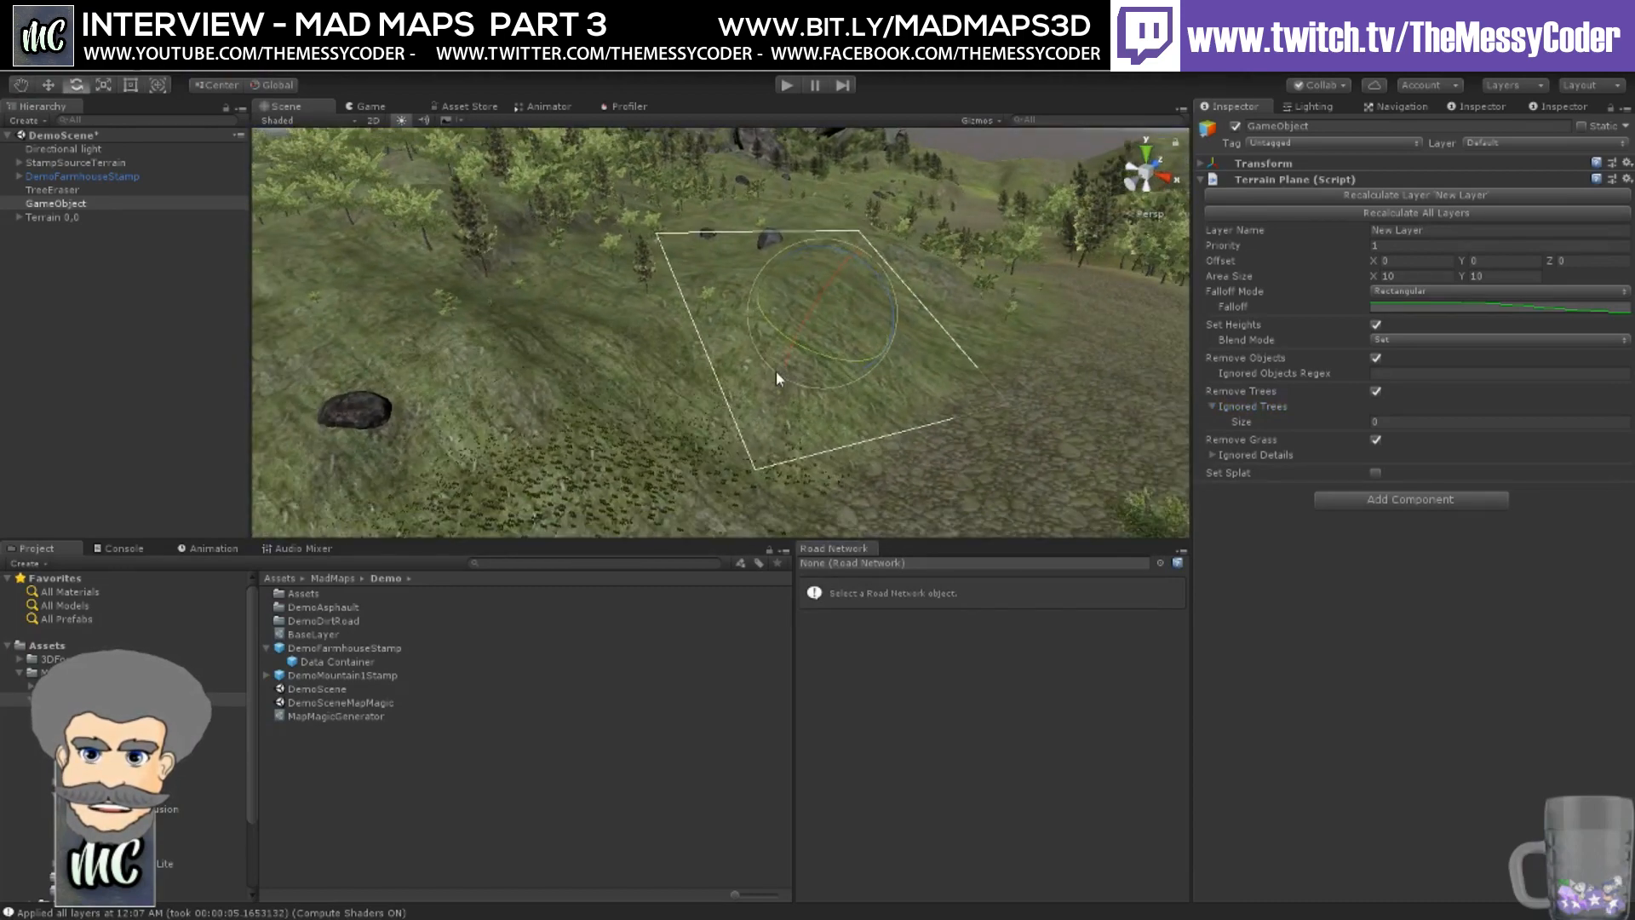
middle_click_drag(776, 375, 558, 314)
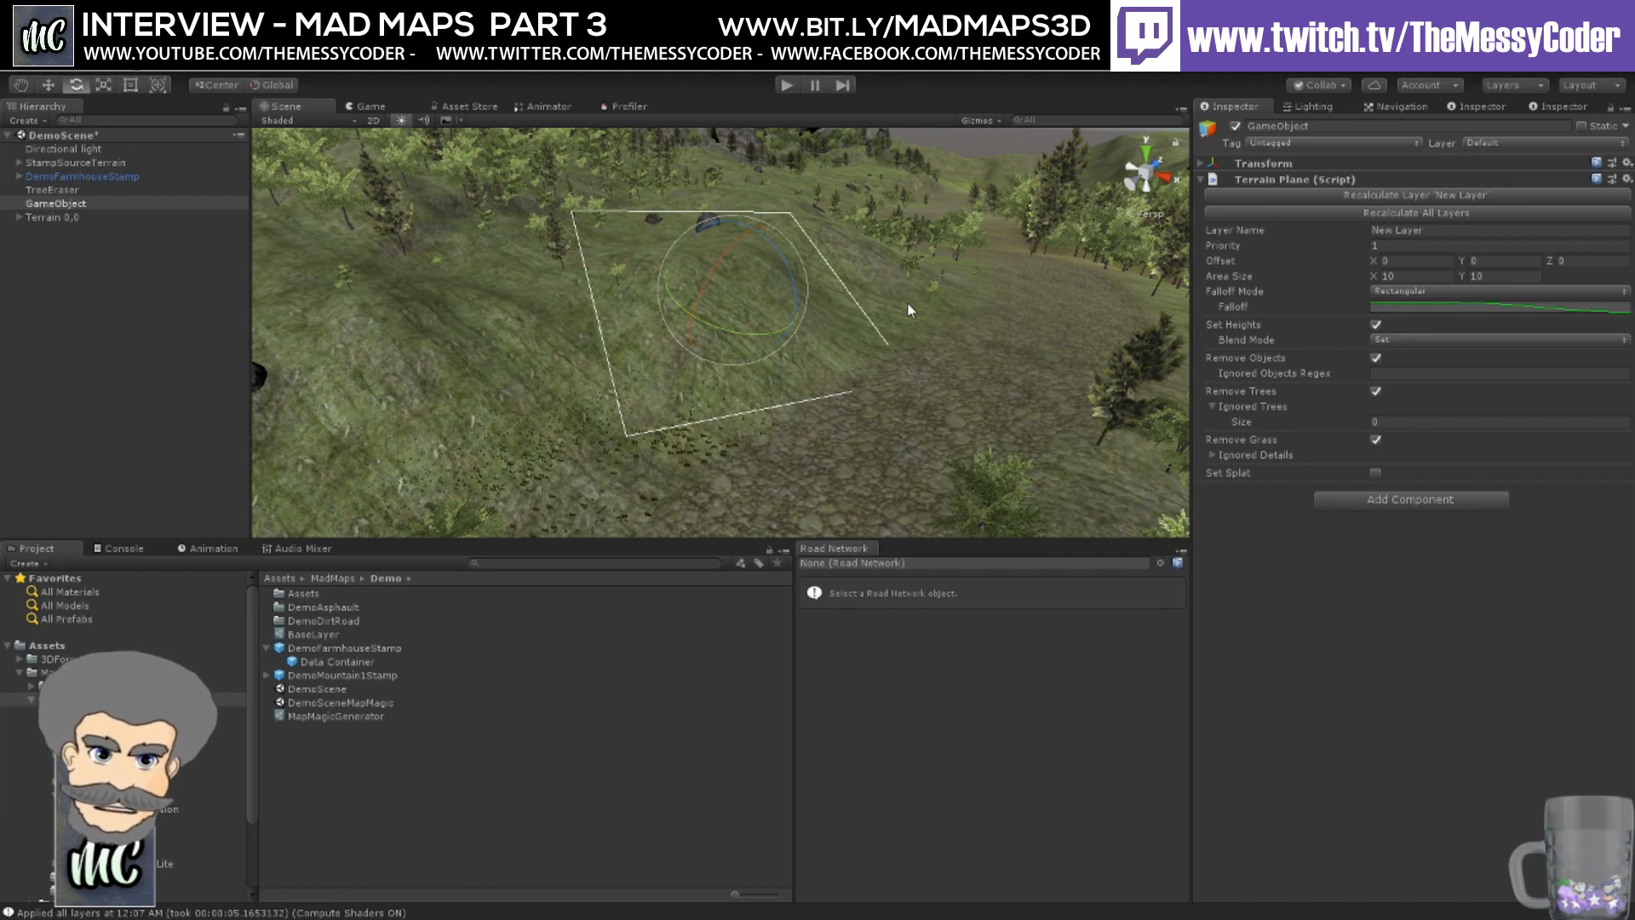
- Switch the terrain plane's falloff mode to Texture and assign the Intersectionmask texture by searching for "int"
left_click(1420, 292)
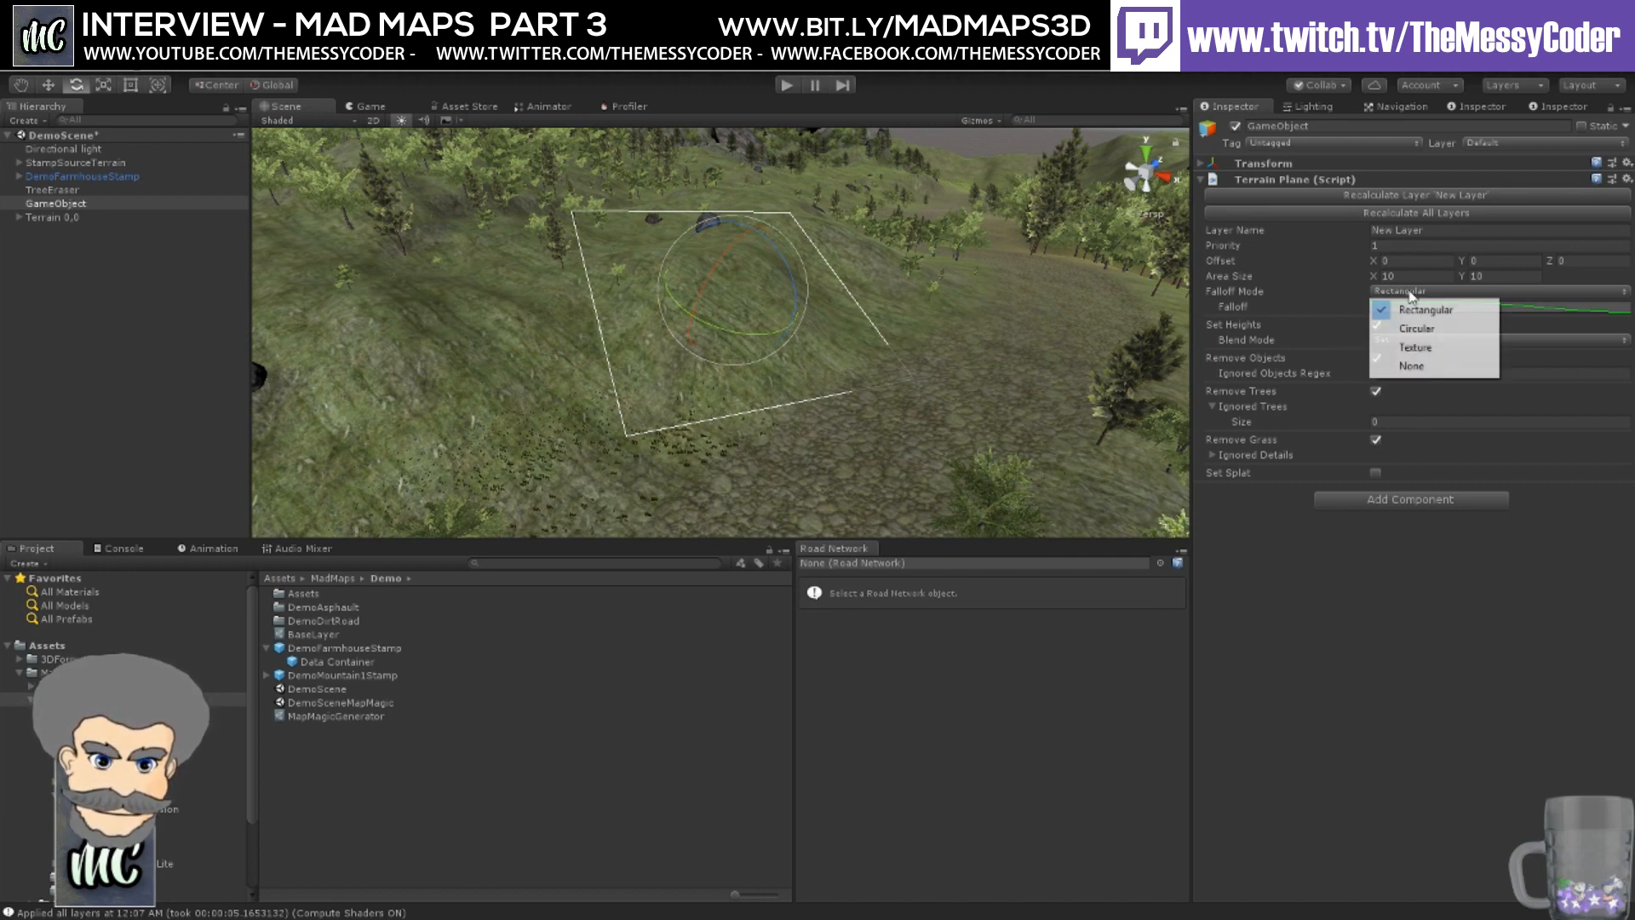
left_click(1411, 349)
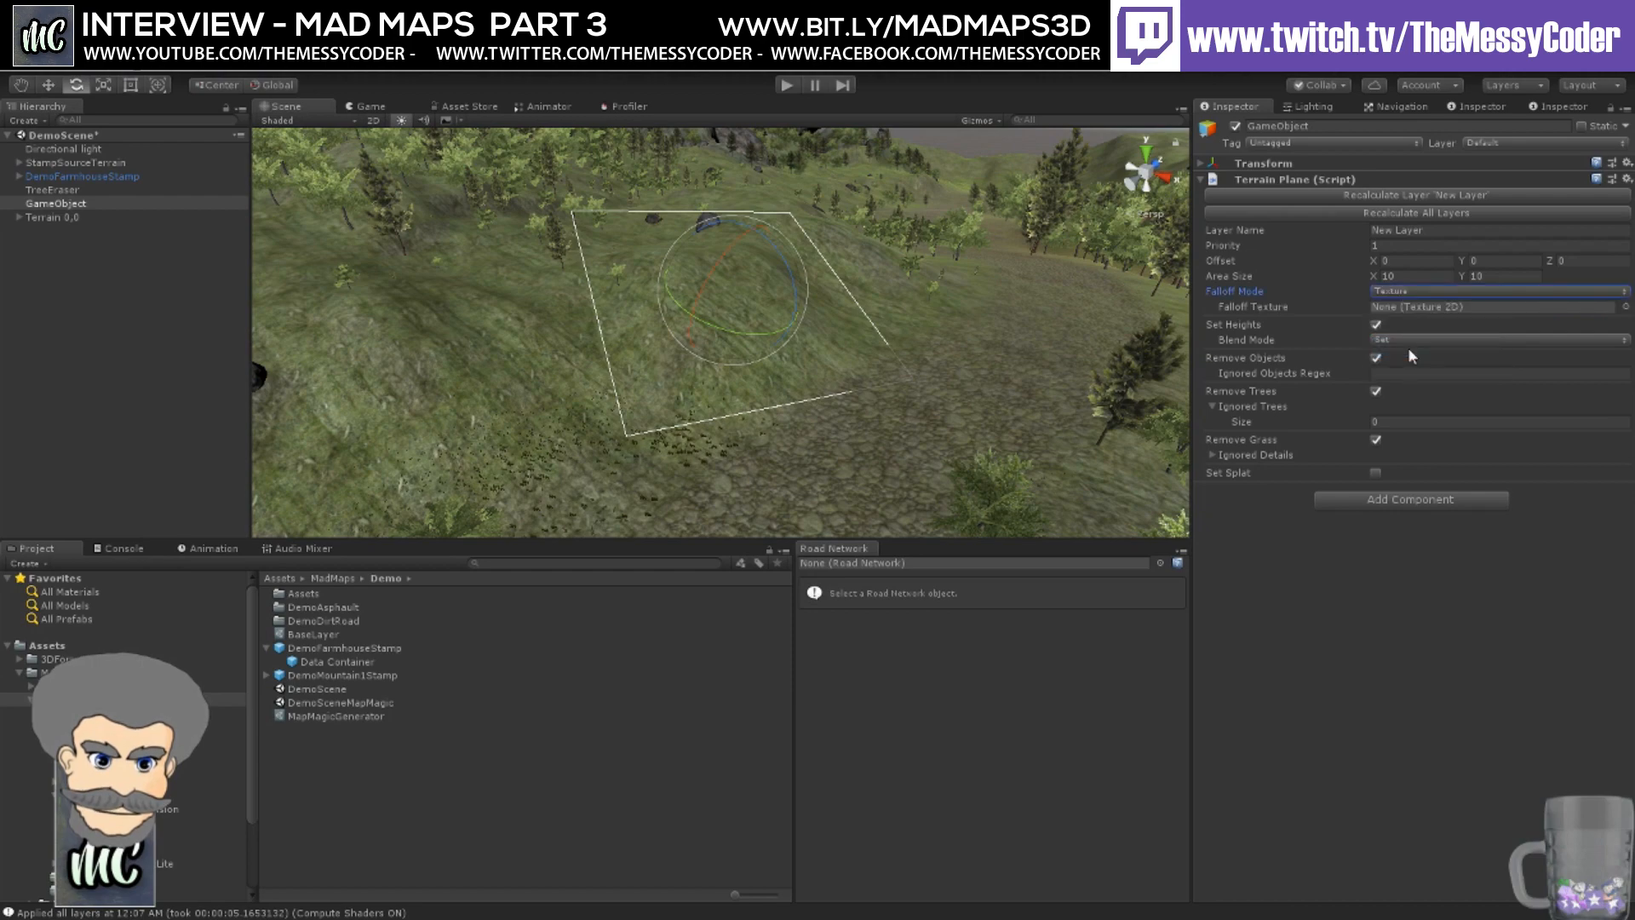
left_click(1625, 306)
scroll(921, 502, "down", 15)
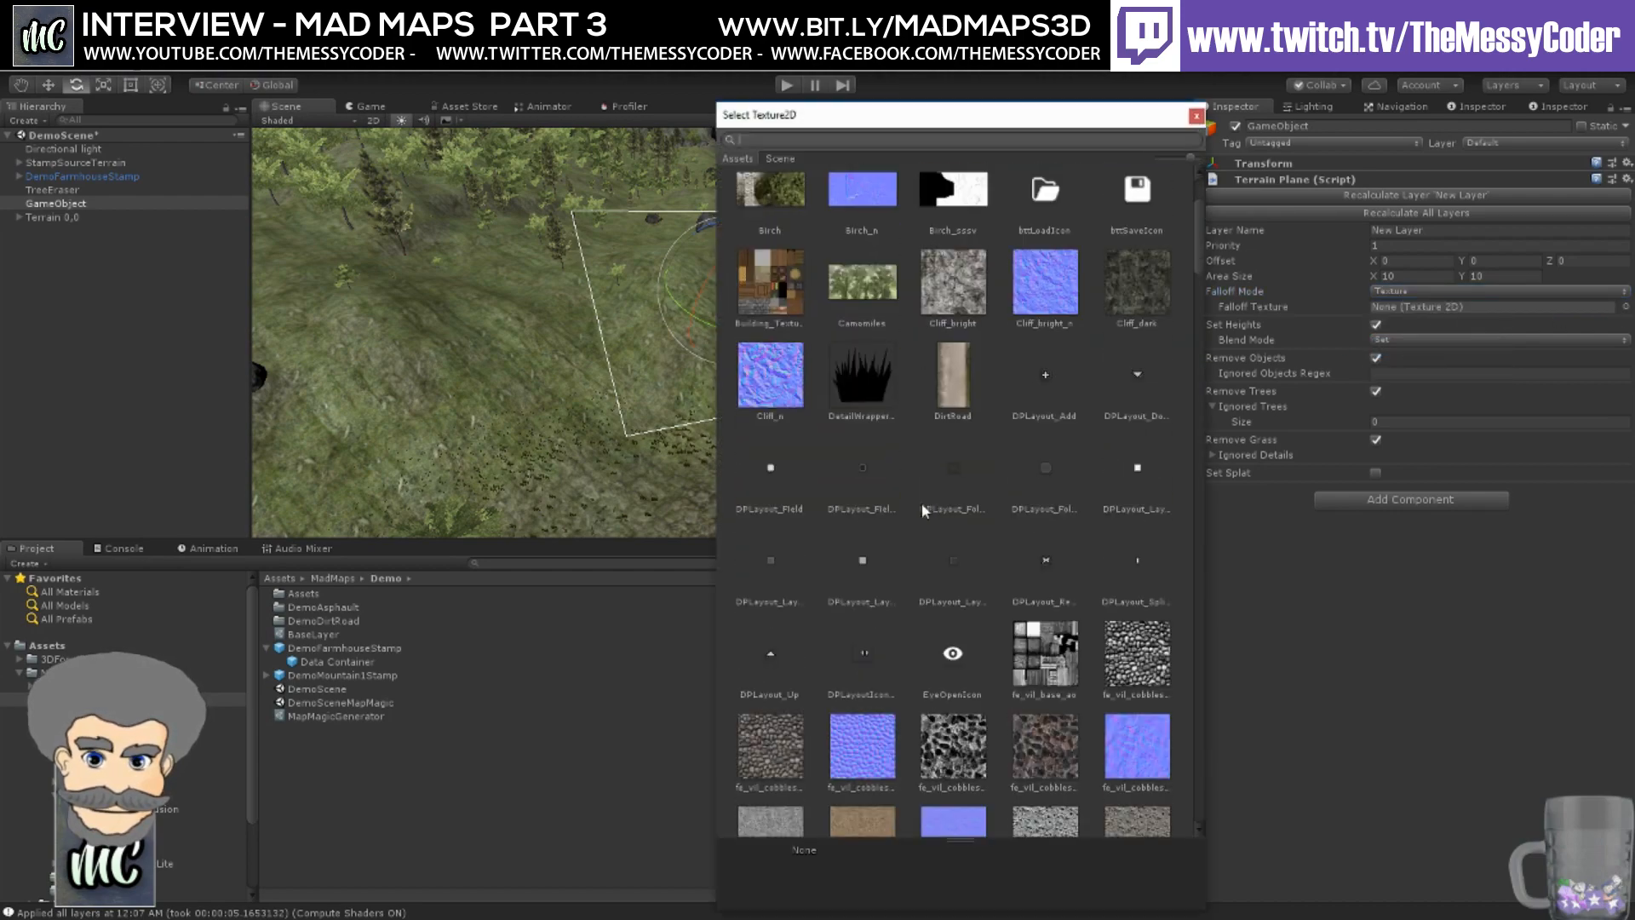
scroll(921, 504, "down", 6)
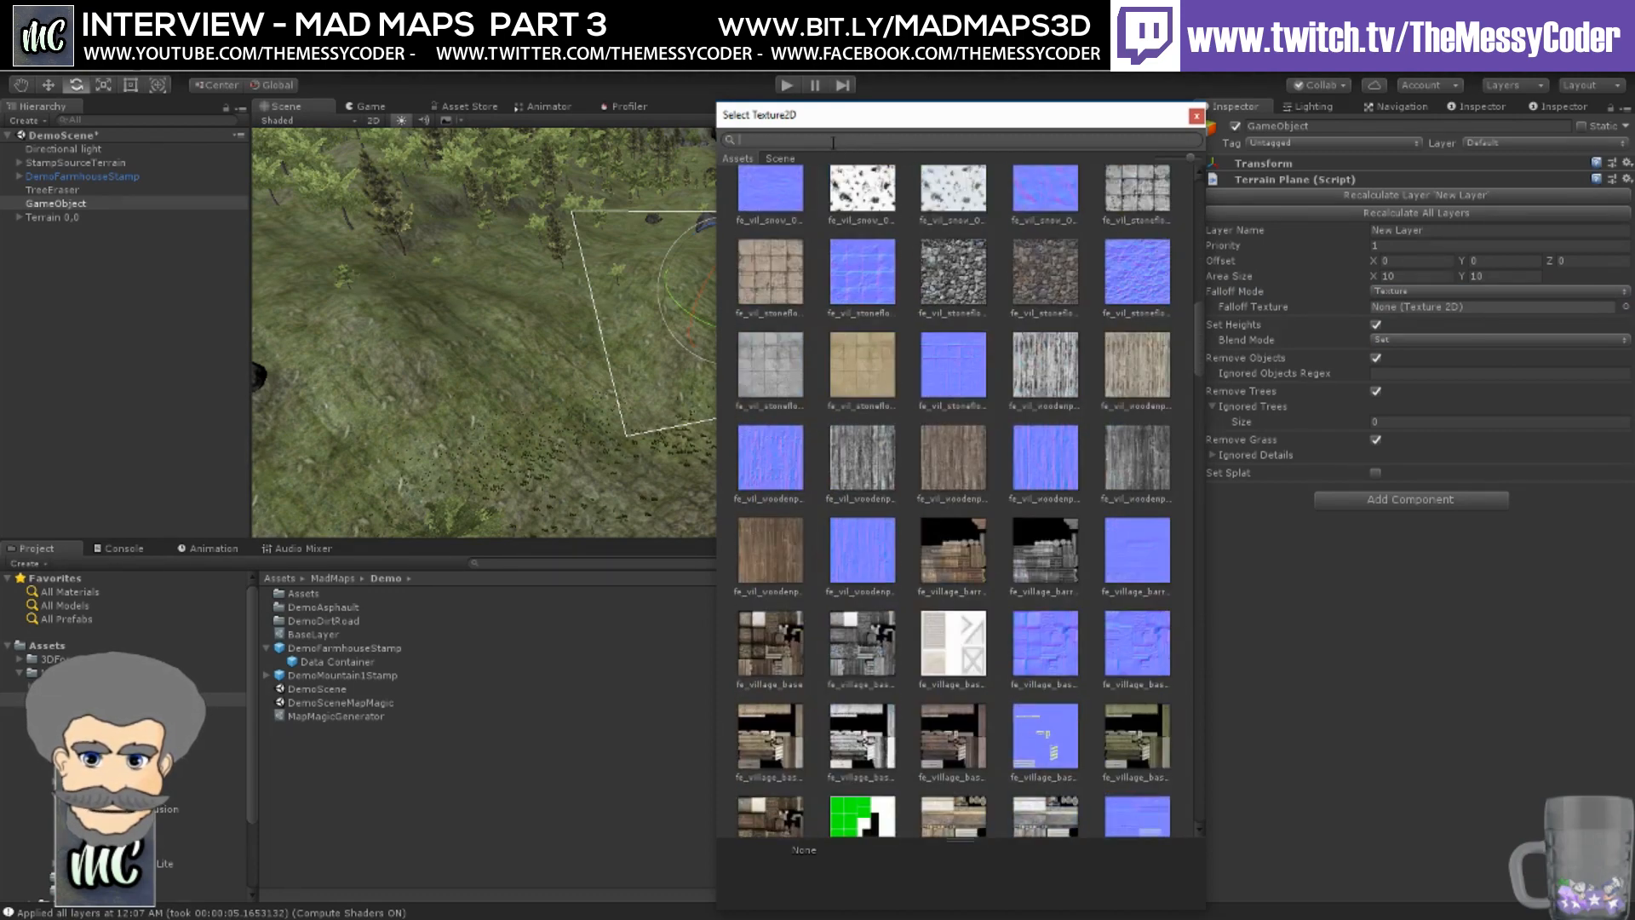
type("int")
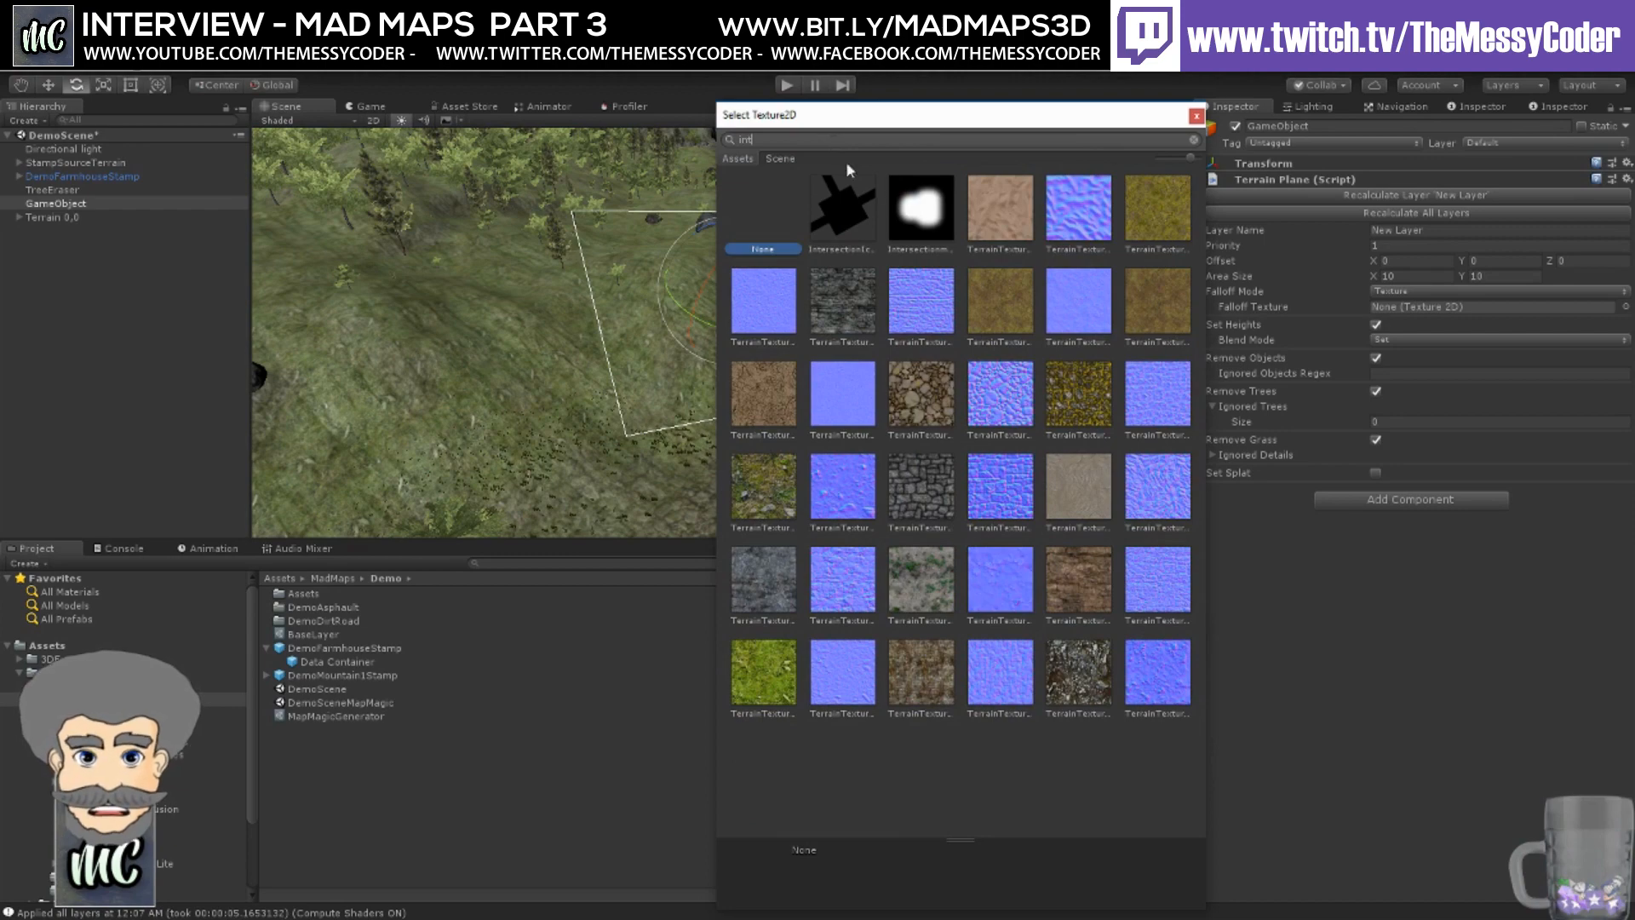
left_click(933, 213)
left_click(934, 217)
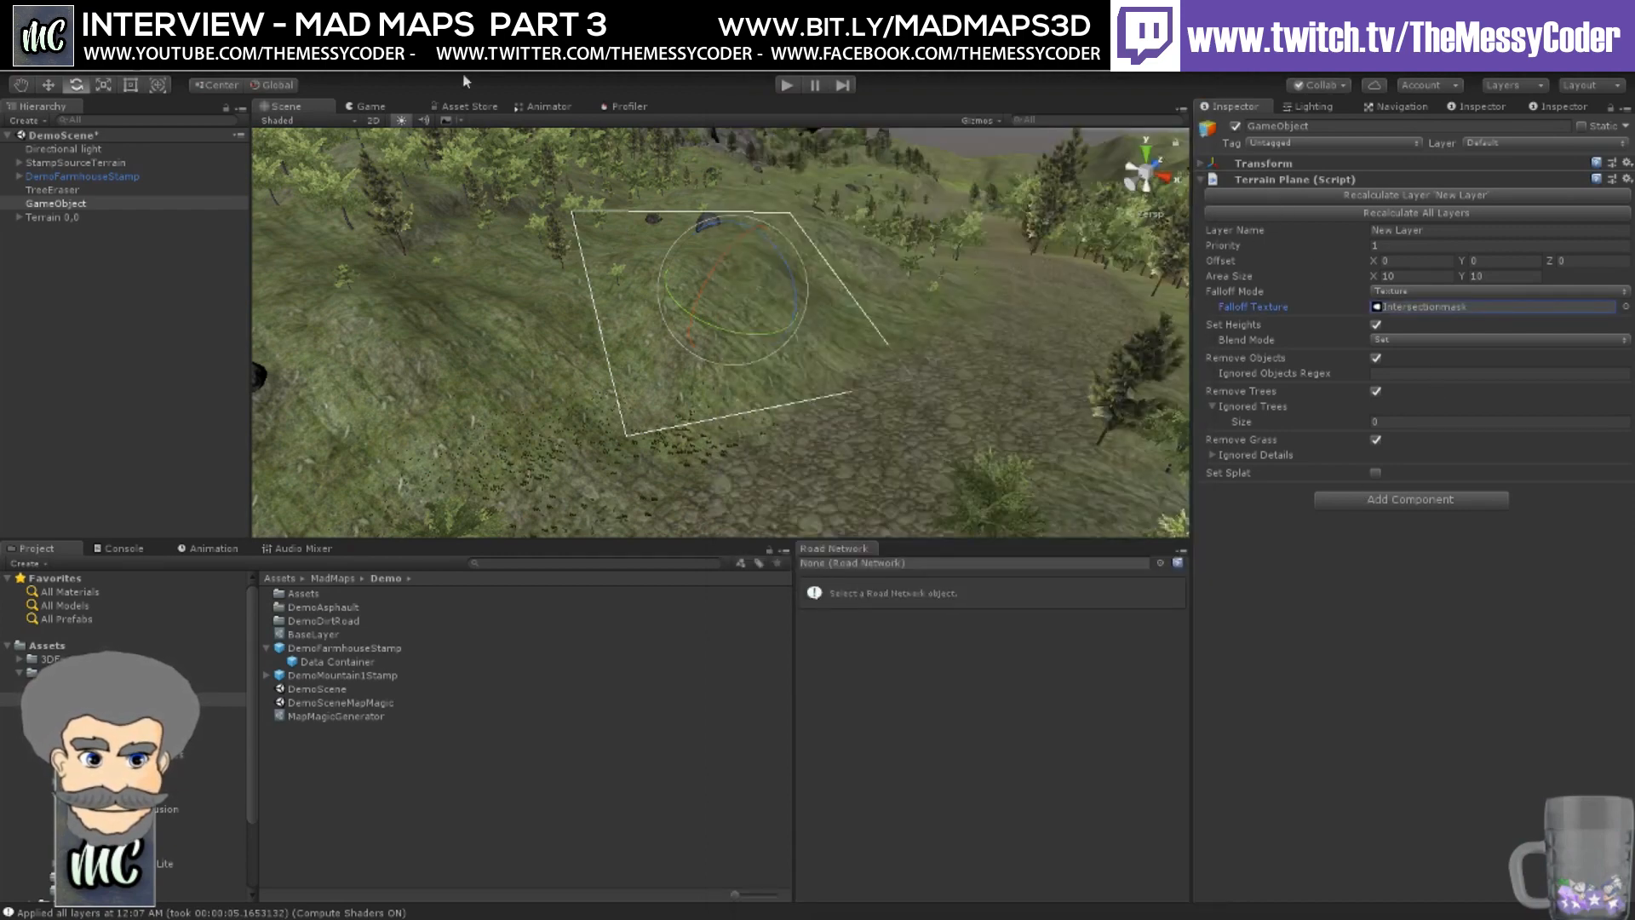
- Recalculate the layer with the texture falloff and examine the reshaped ground from the roadside
left_click(1322, 196)
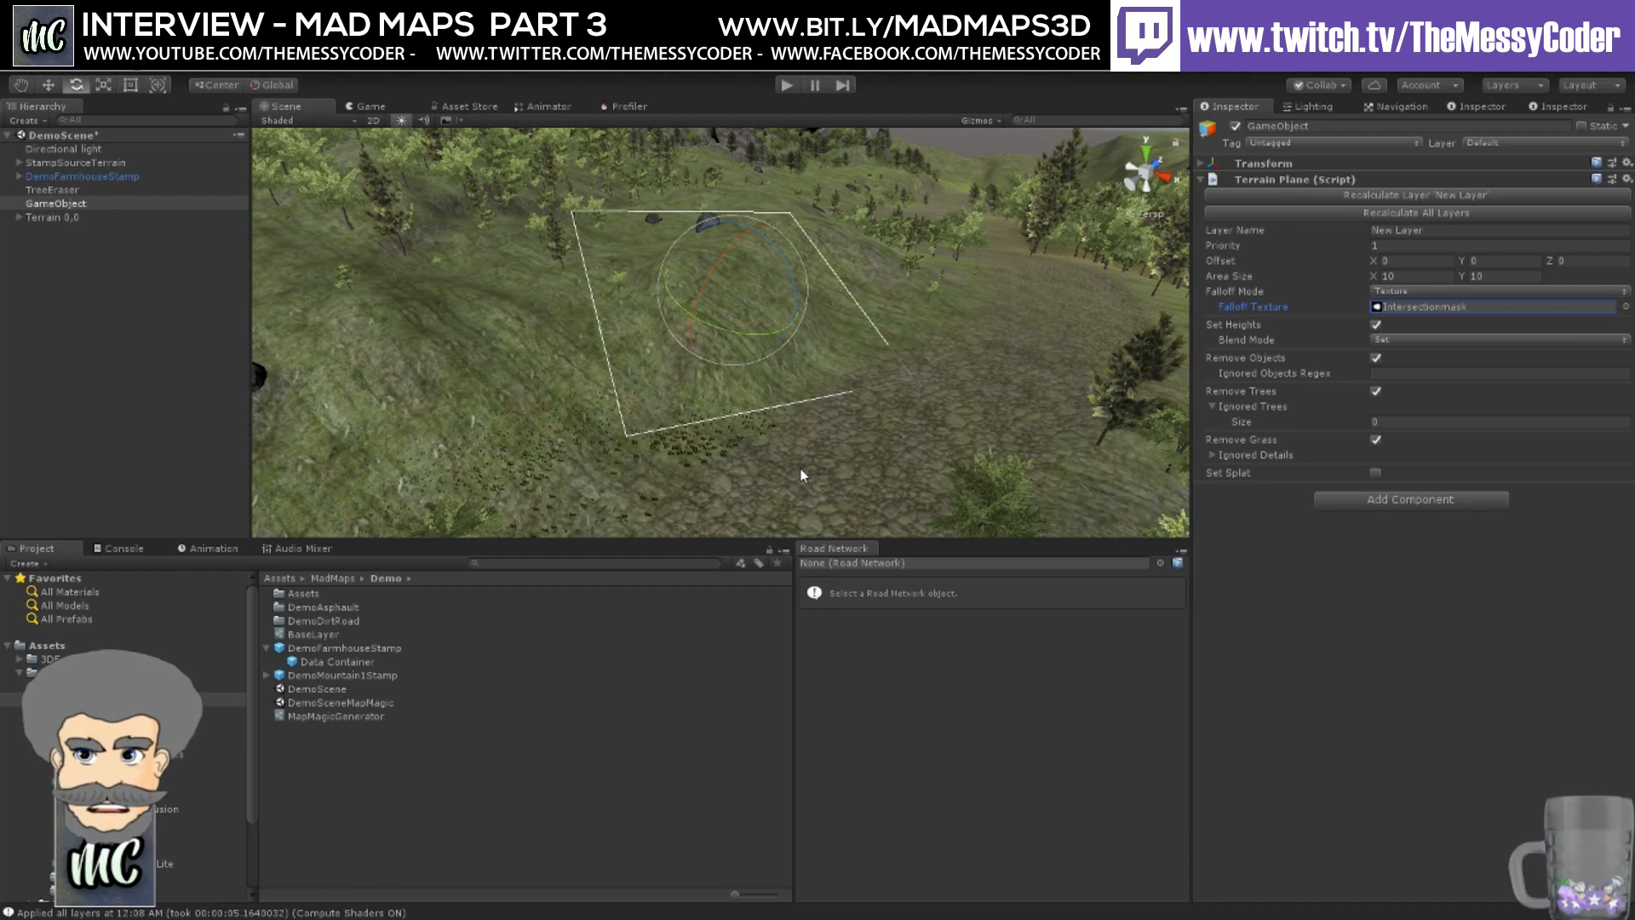
right_click_drag(509, 259, 577, 350)
middle_click_drag(577, 350, 1122, 329)
middle_click_drag(679, 343, 854, 396)
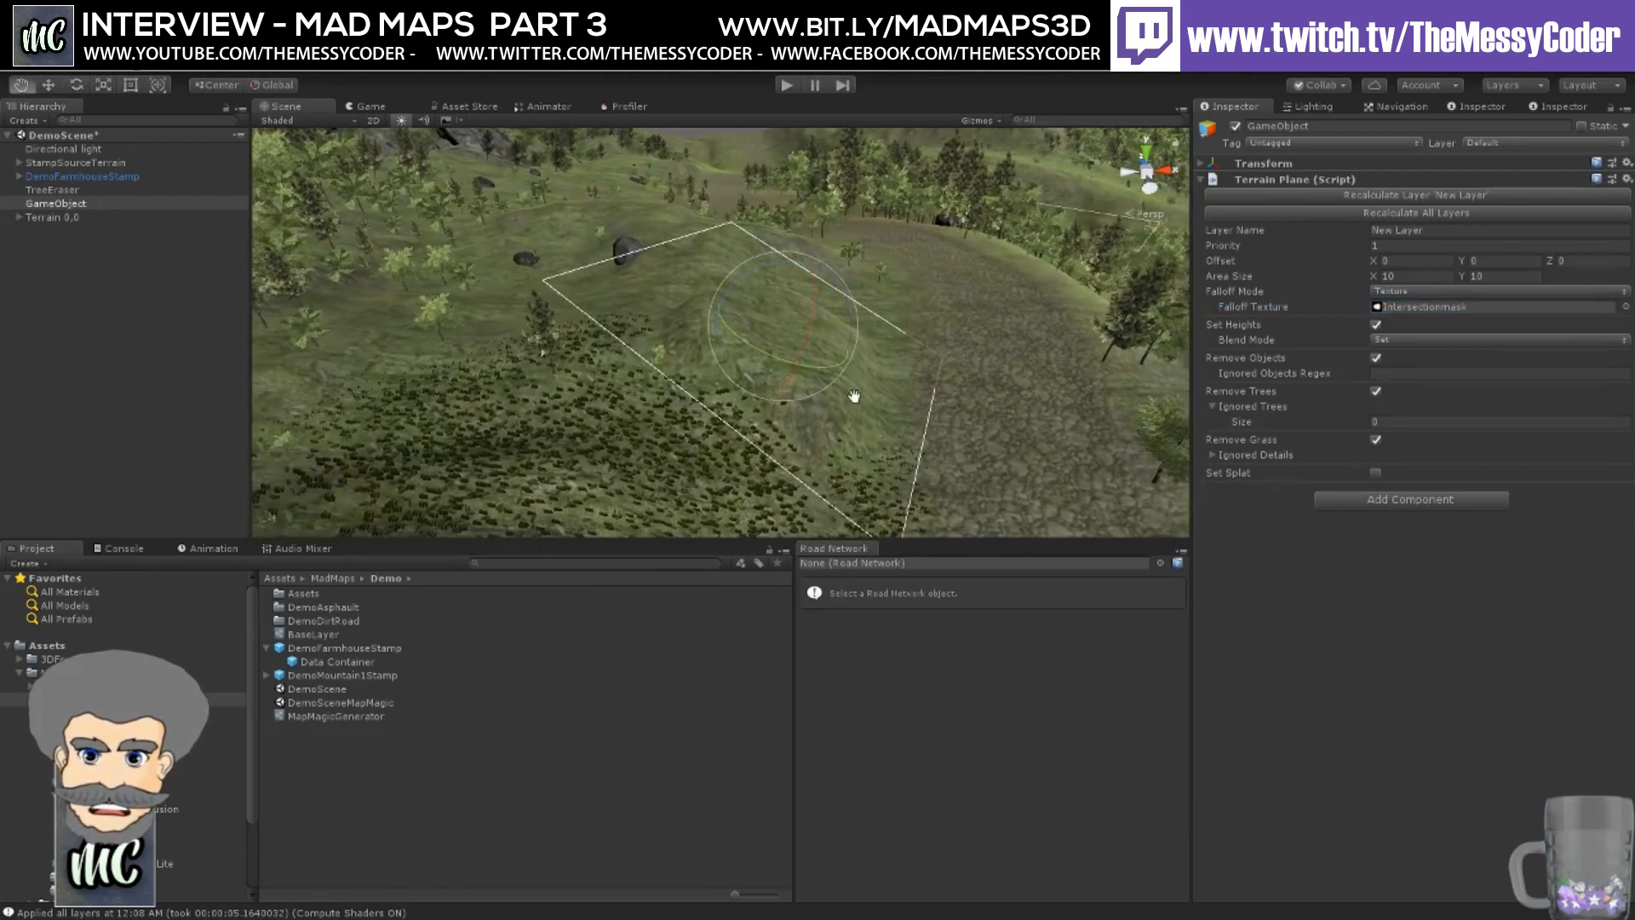
scroll(854, 396, "up", 3)
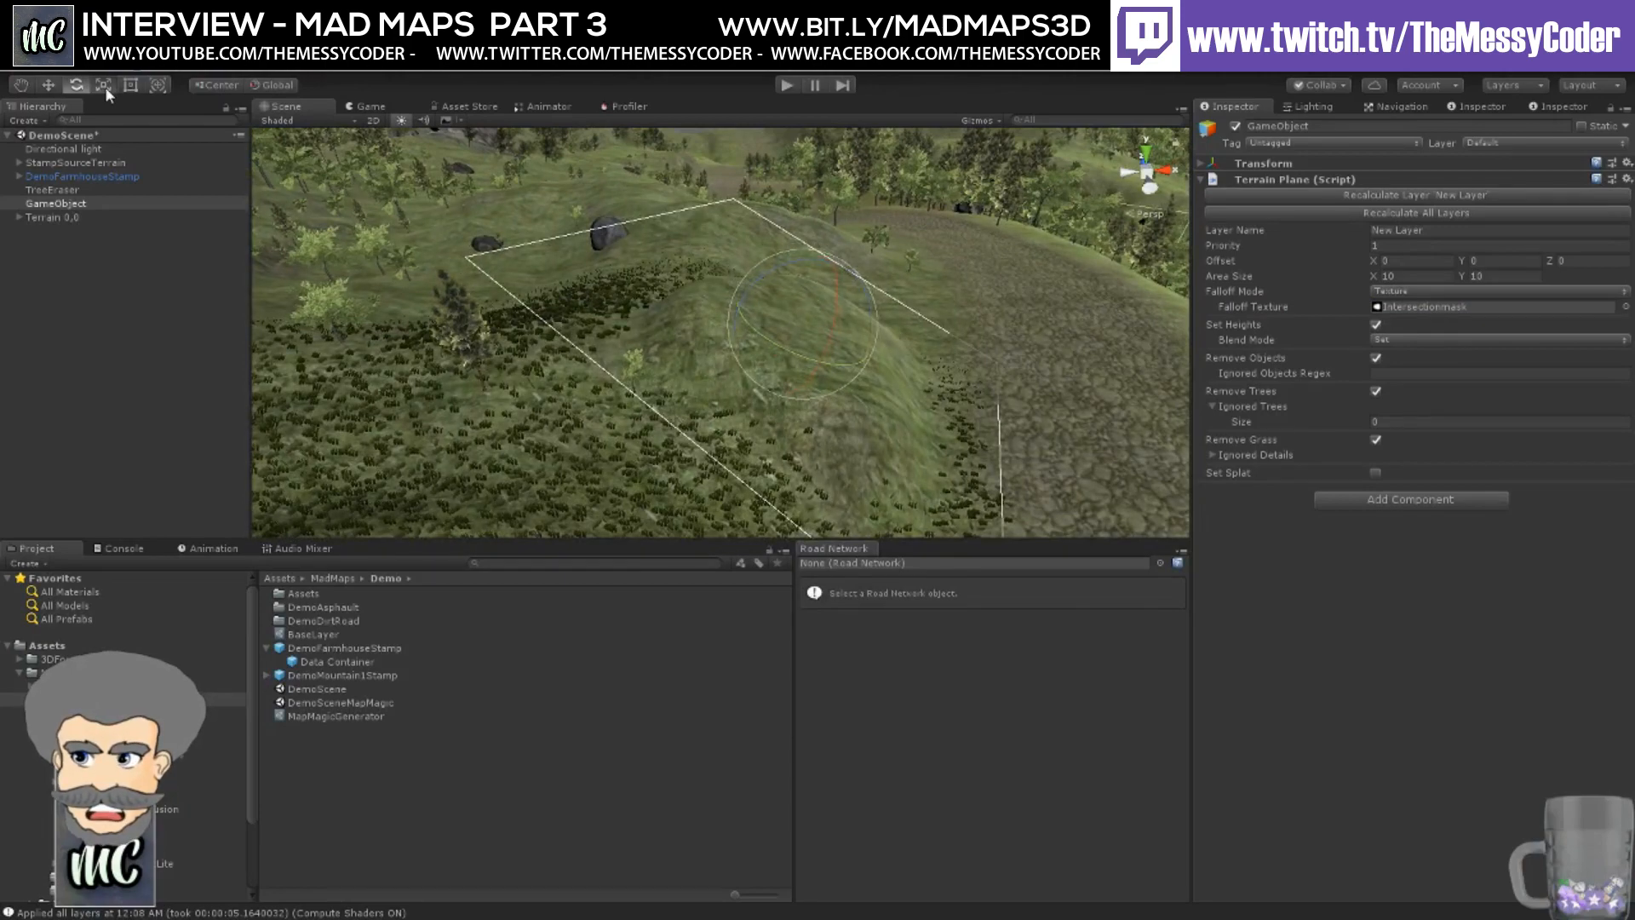
- Scale the terrain plane up uniformly so it covers a wider area beside the road
left_click(104, 86)
left_click_drag(805, 326, 877, 306)
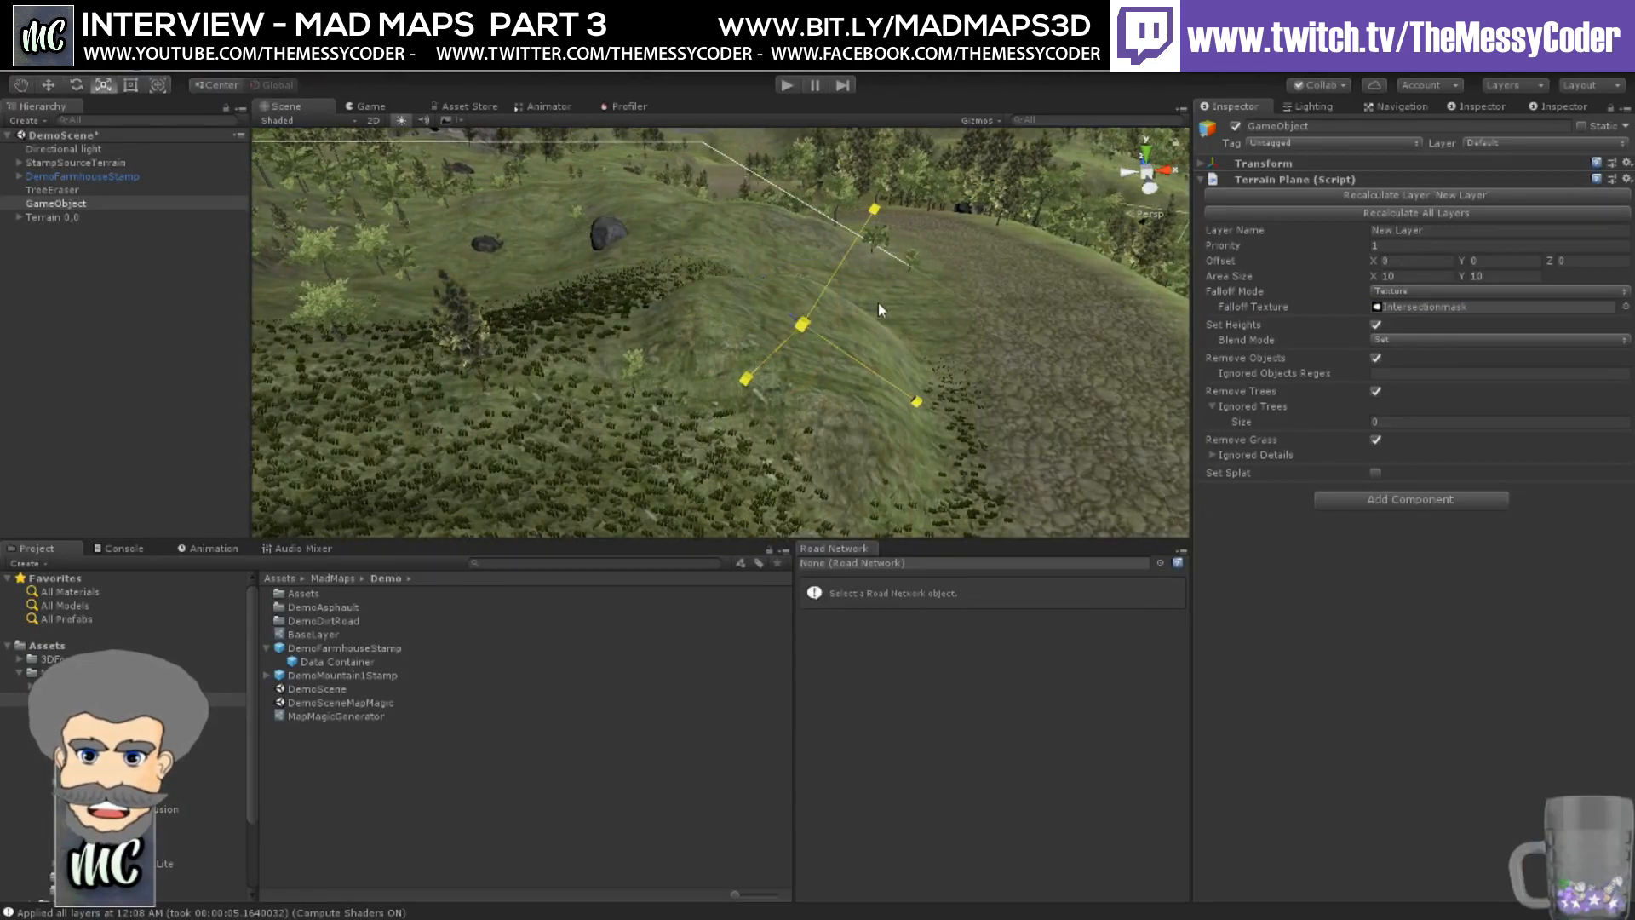
right_click_drag(880, 301, 851, 353)
scroll(817, 354, "down", 3)
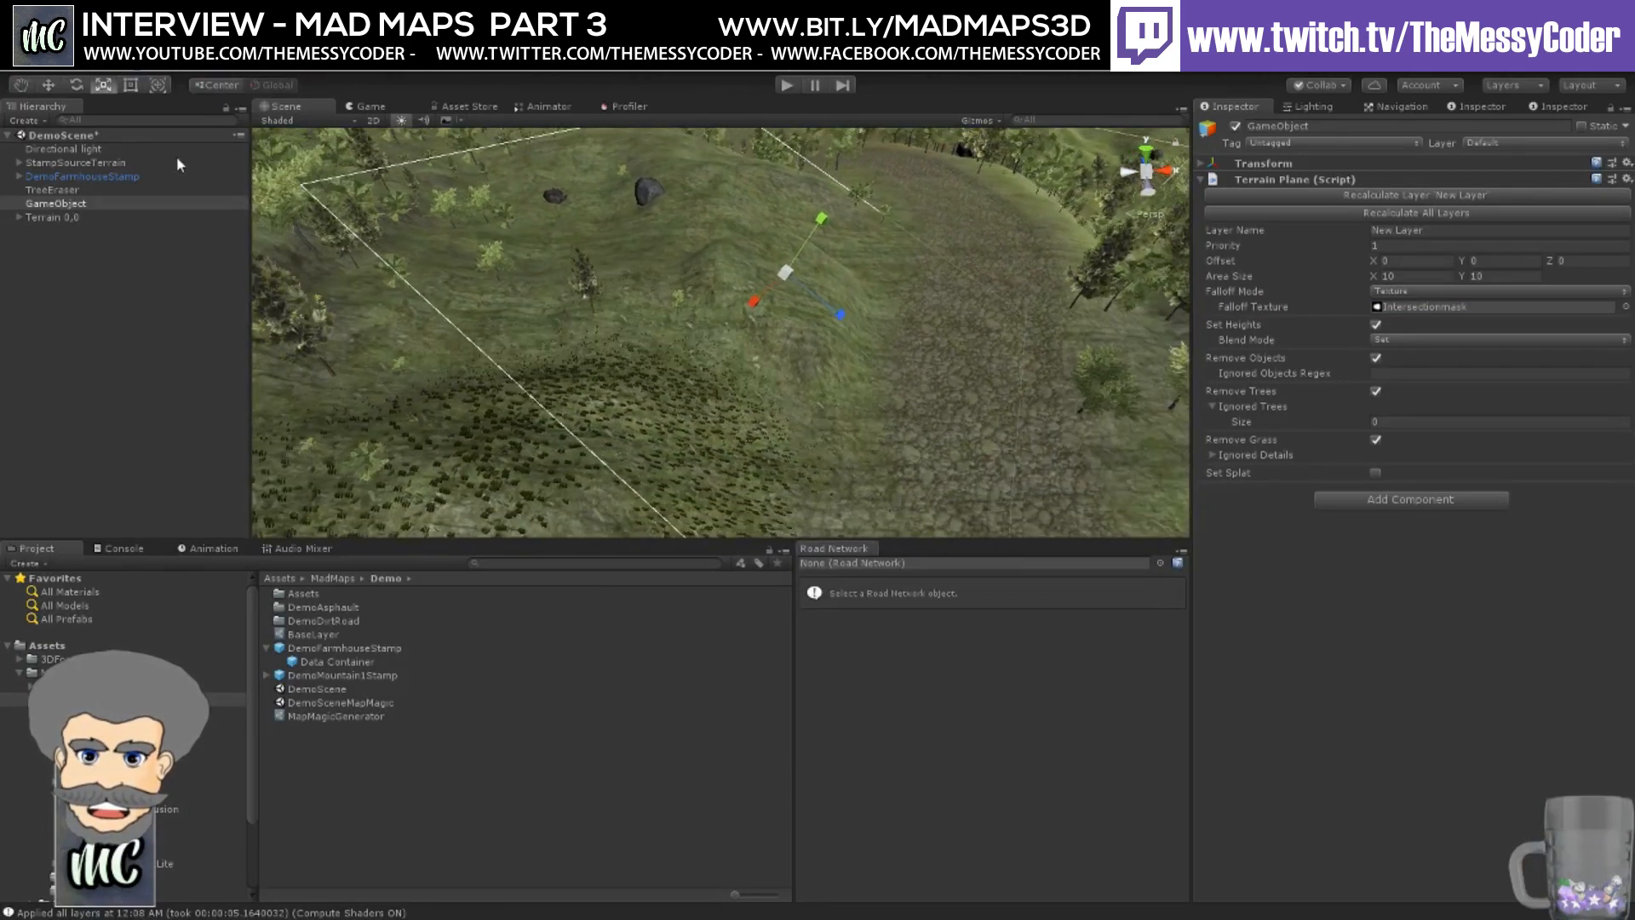
- Rotate the enlarged terrain plane nearly level, raise it above the ground and recalculate its layer
left_click(76, 85)
left_click_drag(753, 222, 778, 129)
left_click(48, 85)
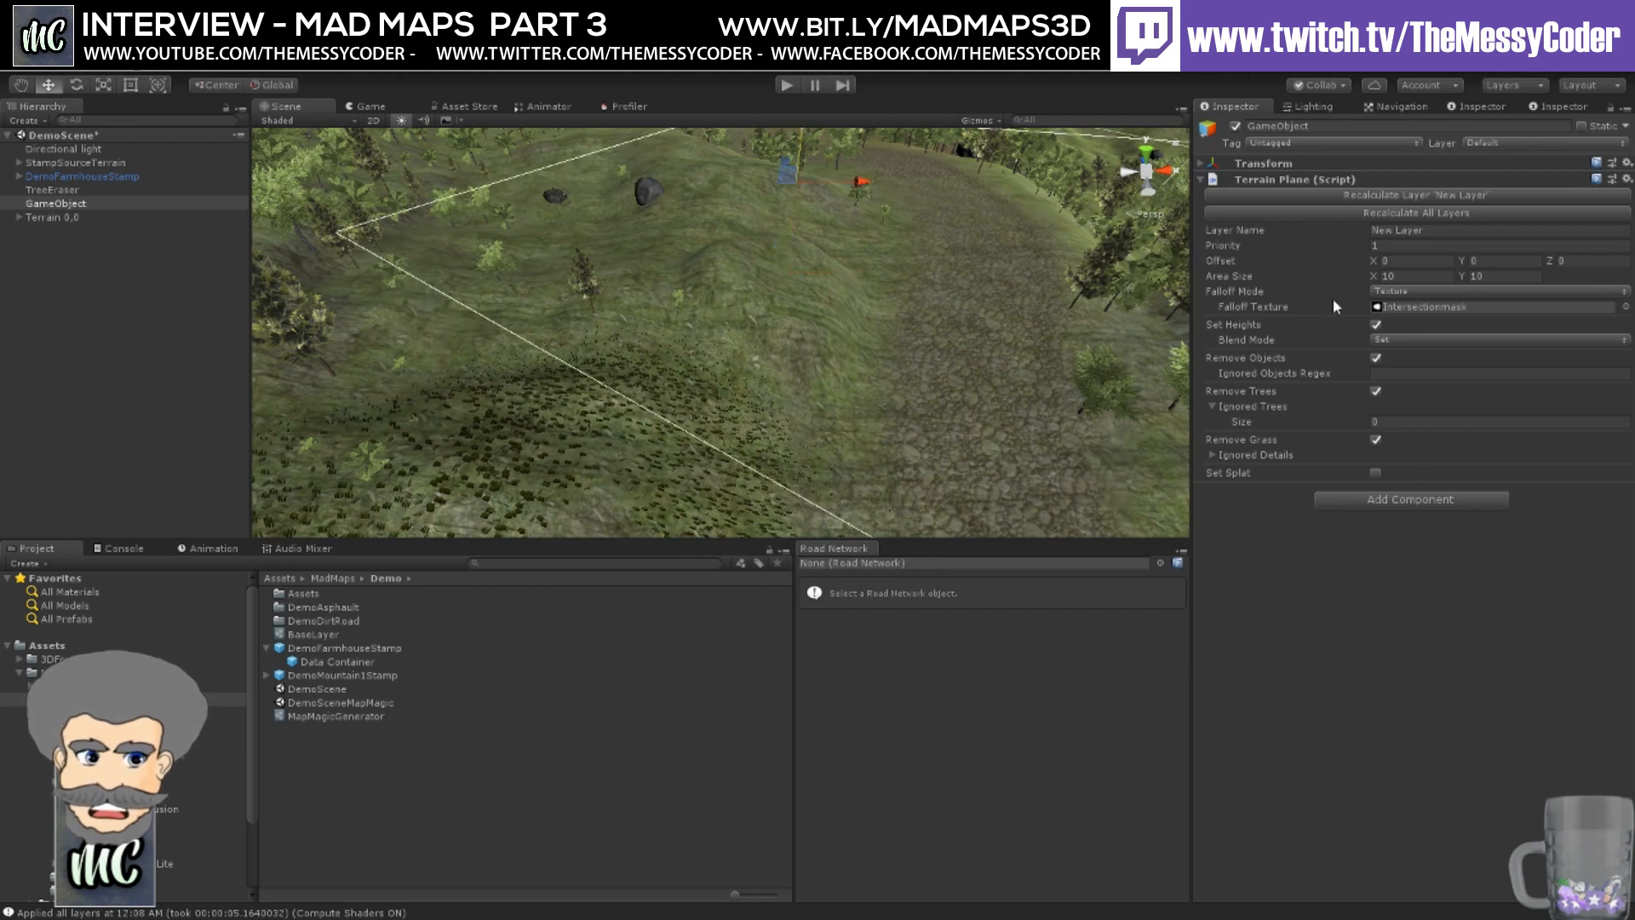
left_click(1323, 196)
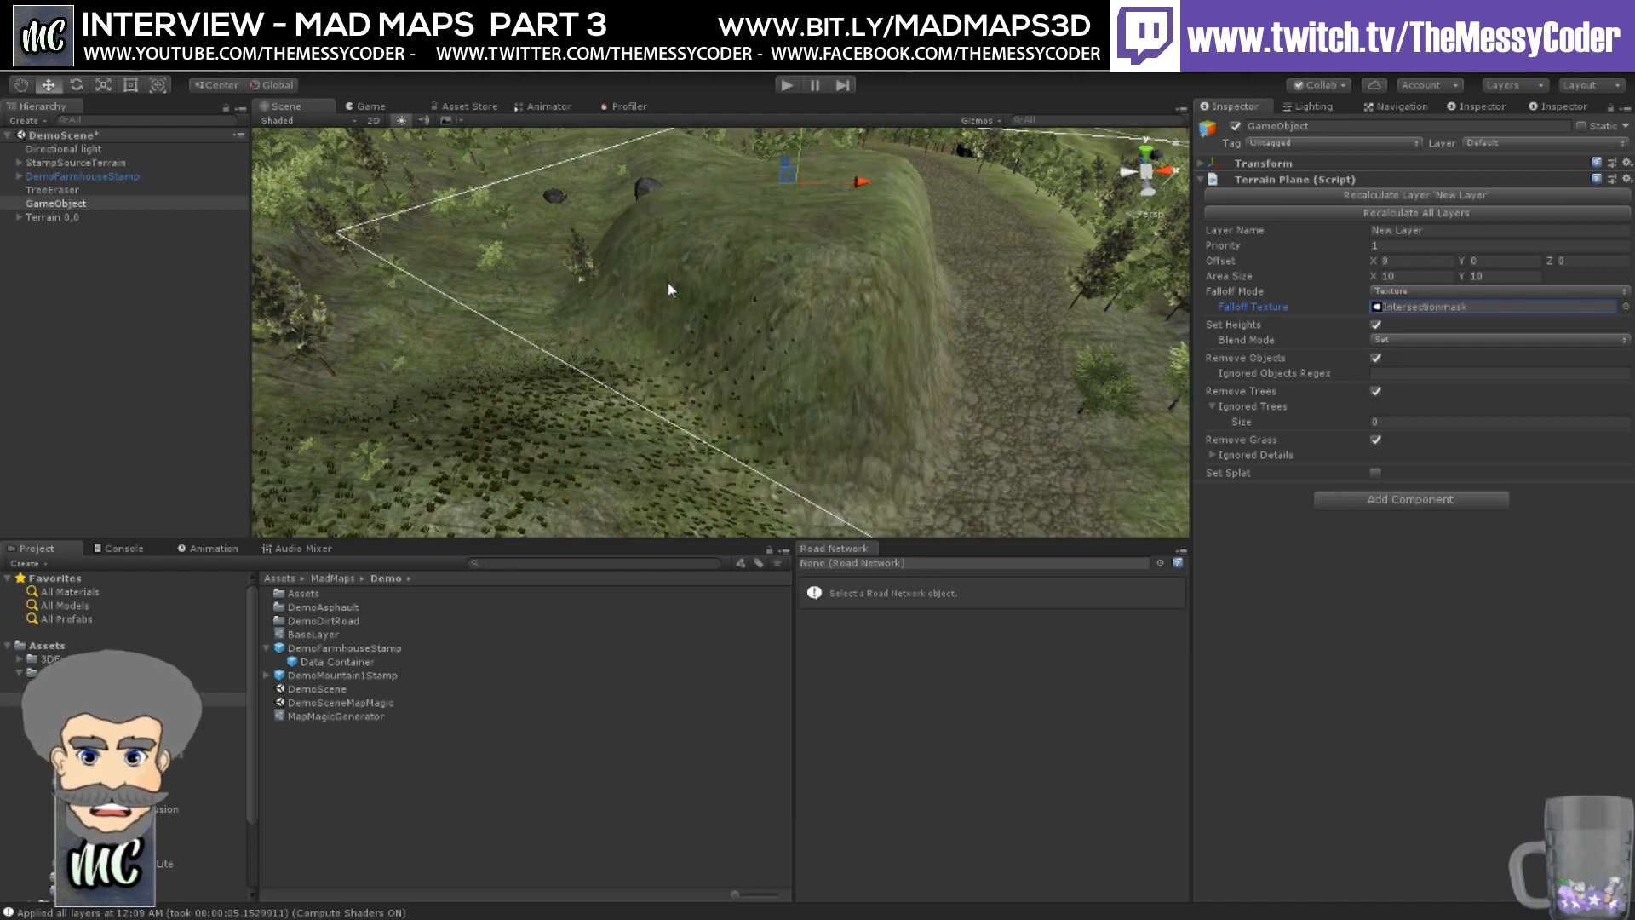
- Examine the raised mound's sides, surface texture and remaining grass from several angles
middle_click_drag(667, 281, 663, 363)
left_click_drag(661, 344, 820, 309, "alt")
middle_click_drag(821, 309, 886, 255)
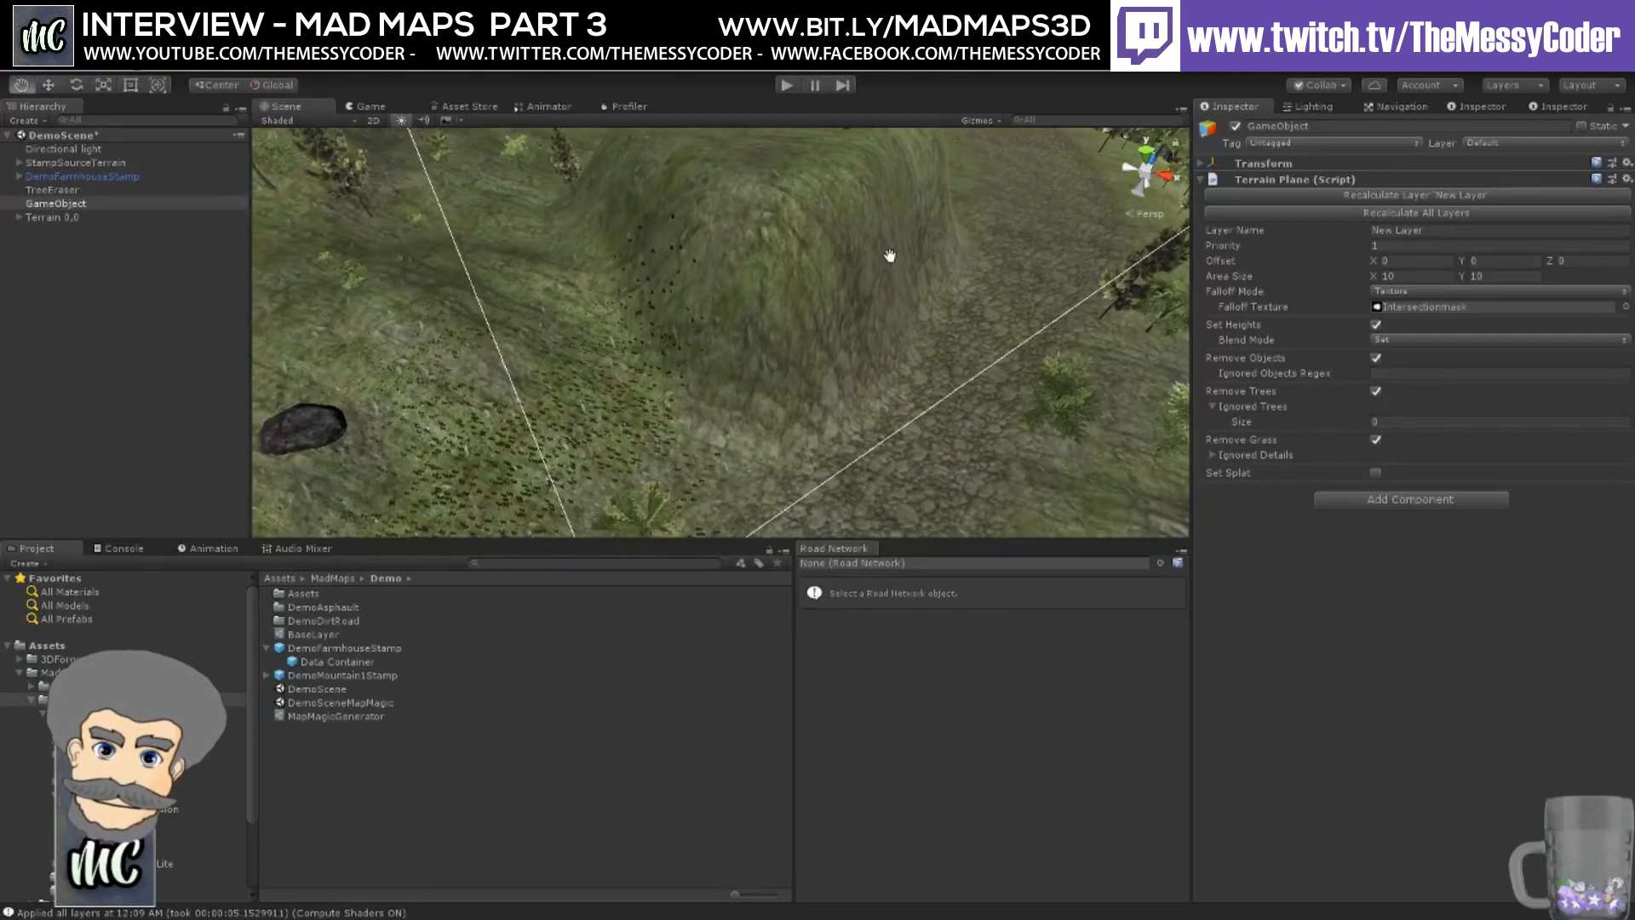
scroll(879, 337, "up", 2)
scroll(868, 349, "down", 2)
middle_click_drag(857, 357, 834, 388)
scroll(834, 388, "up", 2)
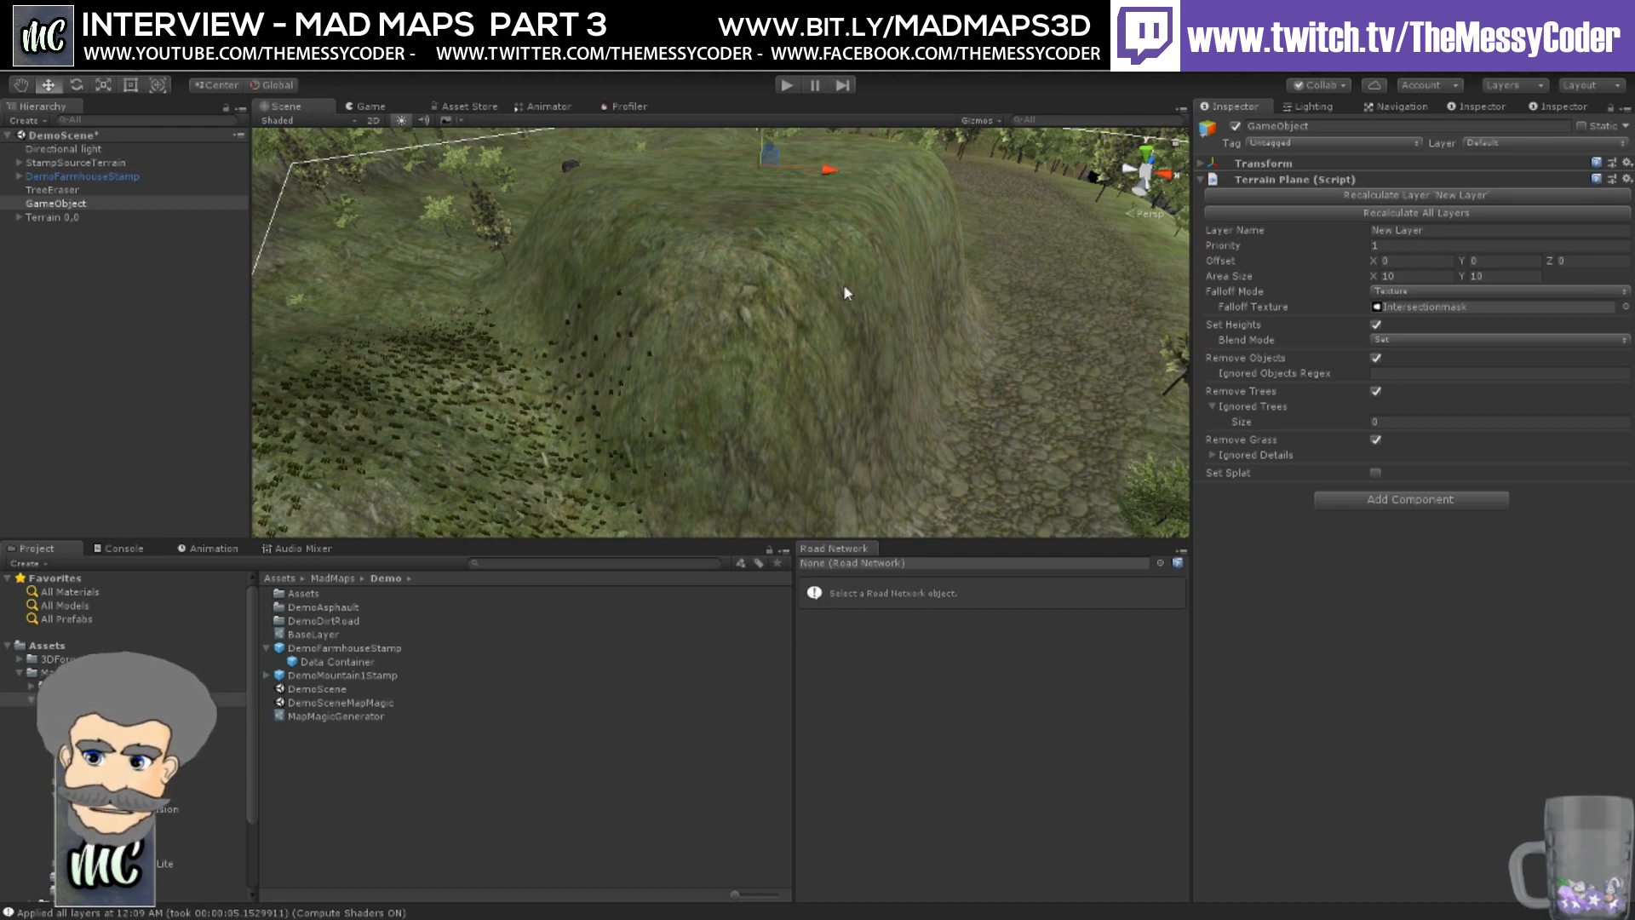
scroll(799, 223, "down", 5)
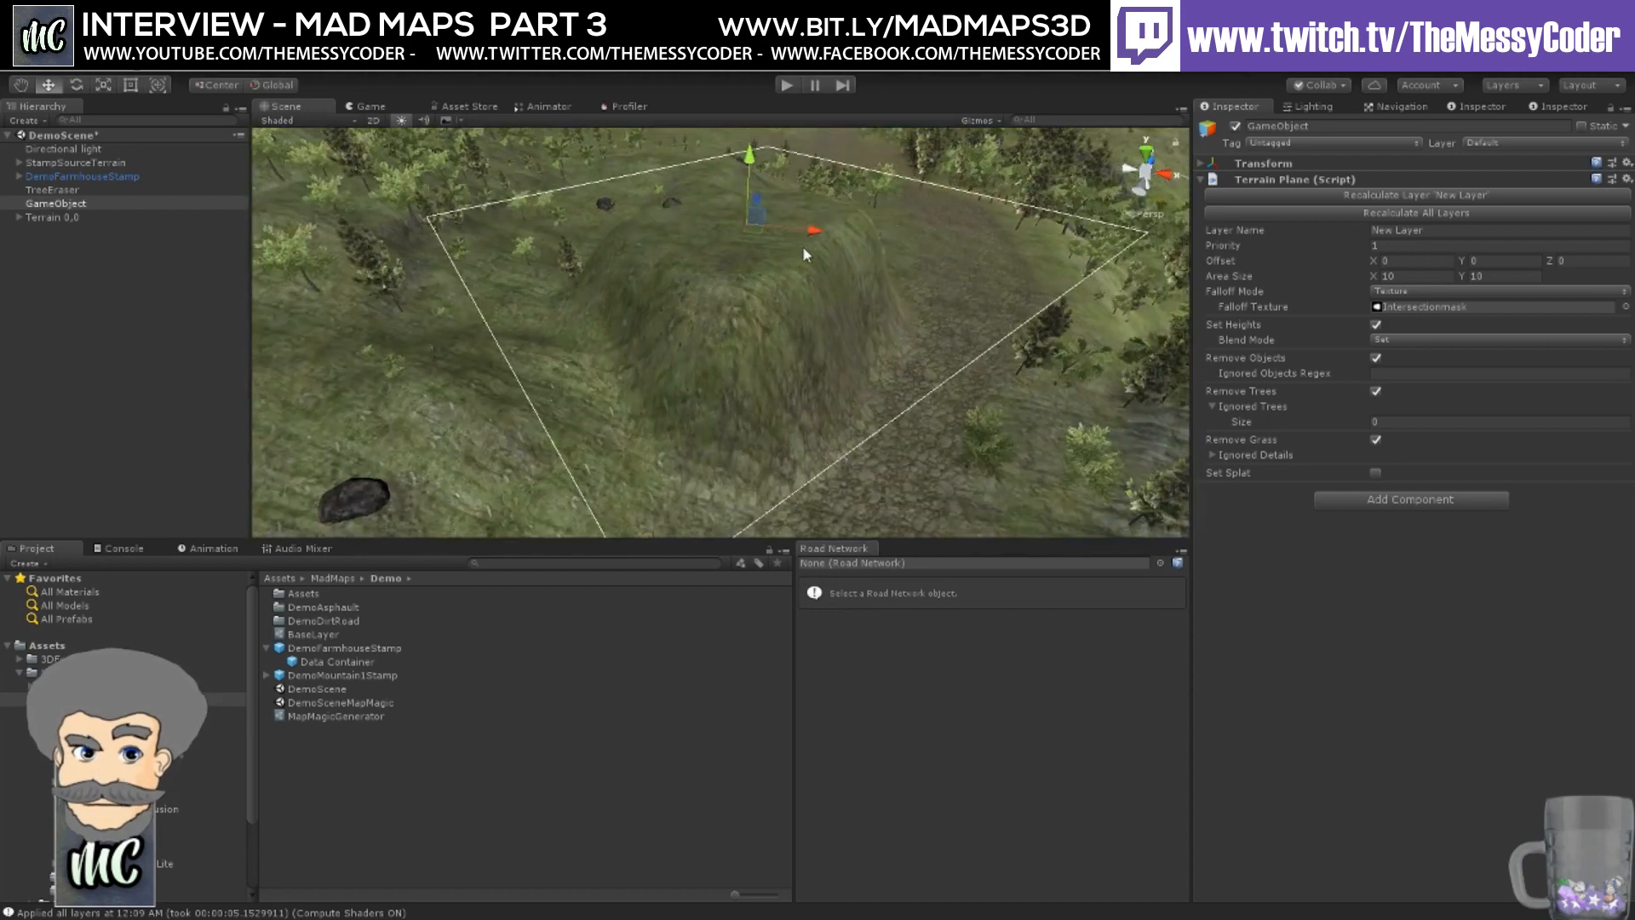
left_click_drag(952, 311, 584, 267, "alt")
middle_click_drag(584, 267, 784, 326)
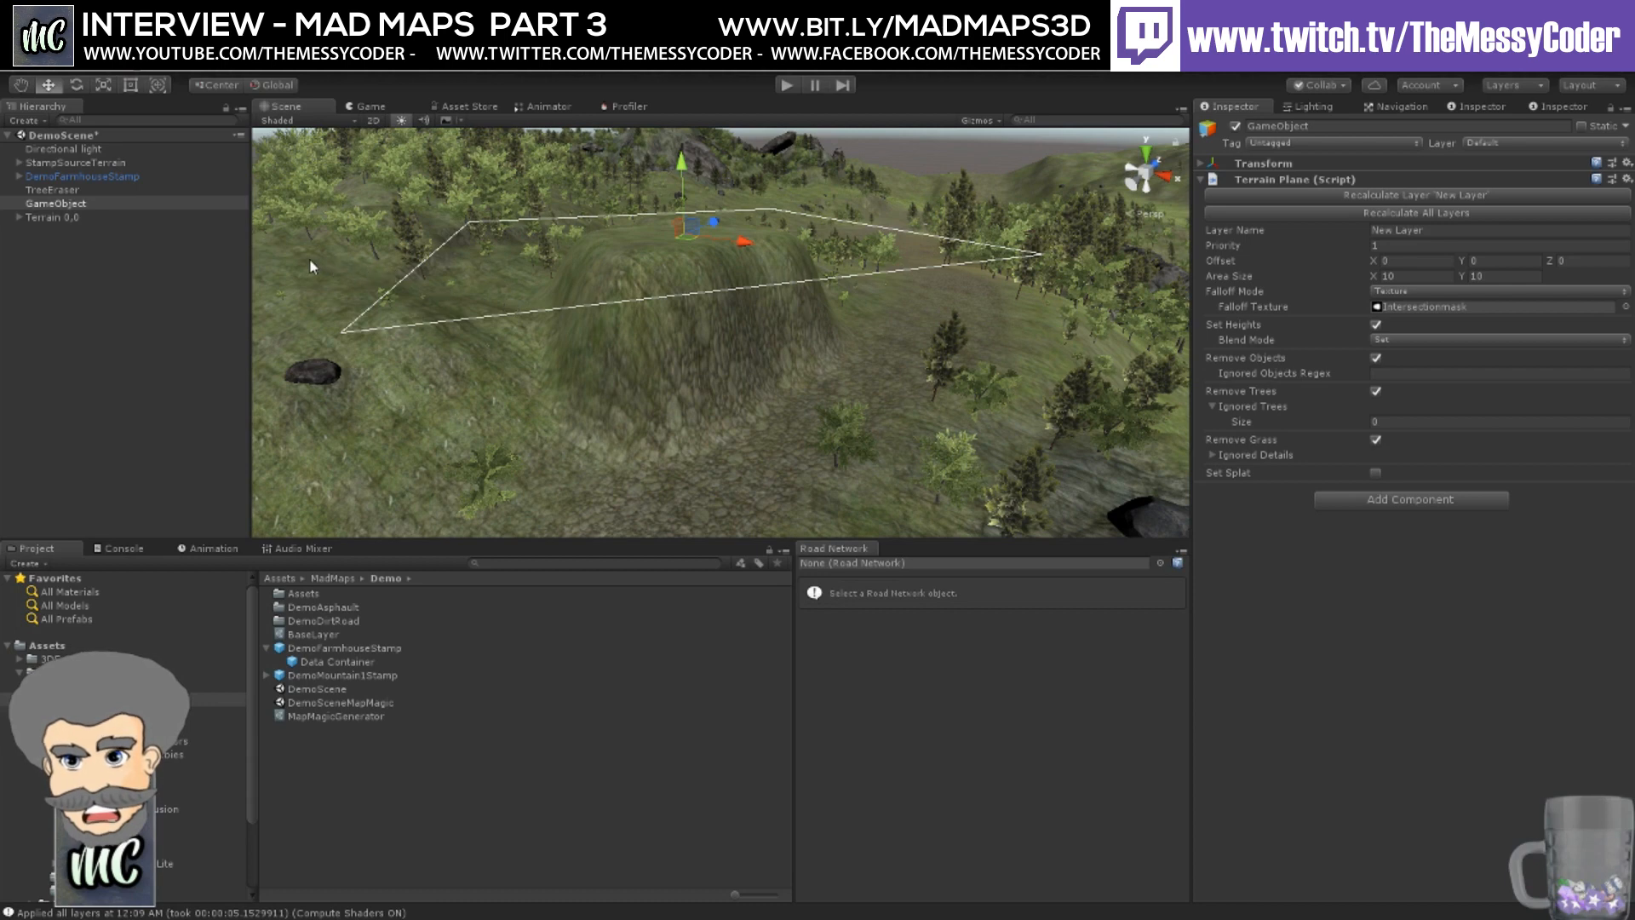
- Rotate the terrain plane until it stands almost upright and recalculate its layer
left_click(75, 85)
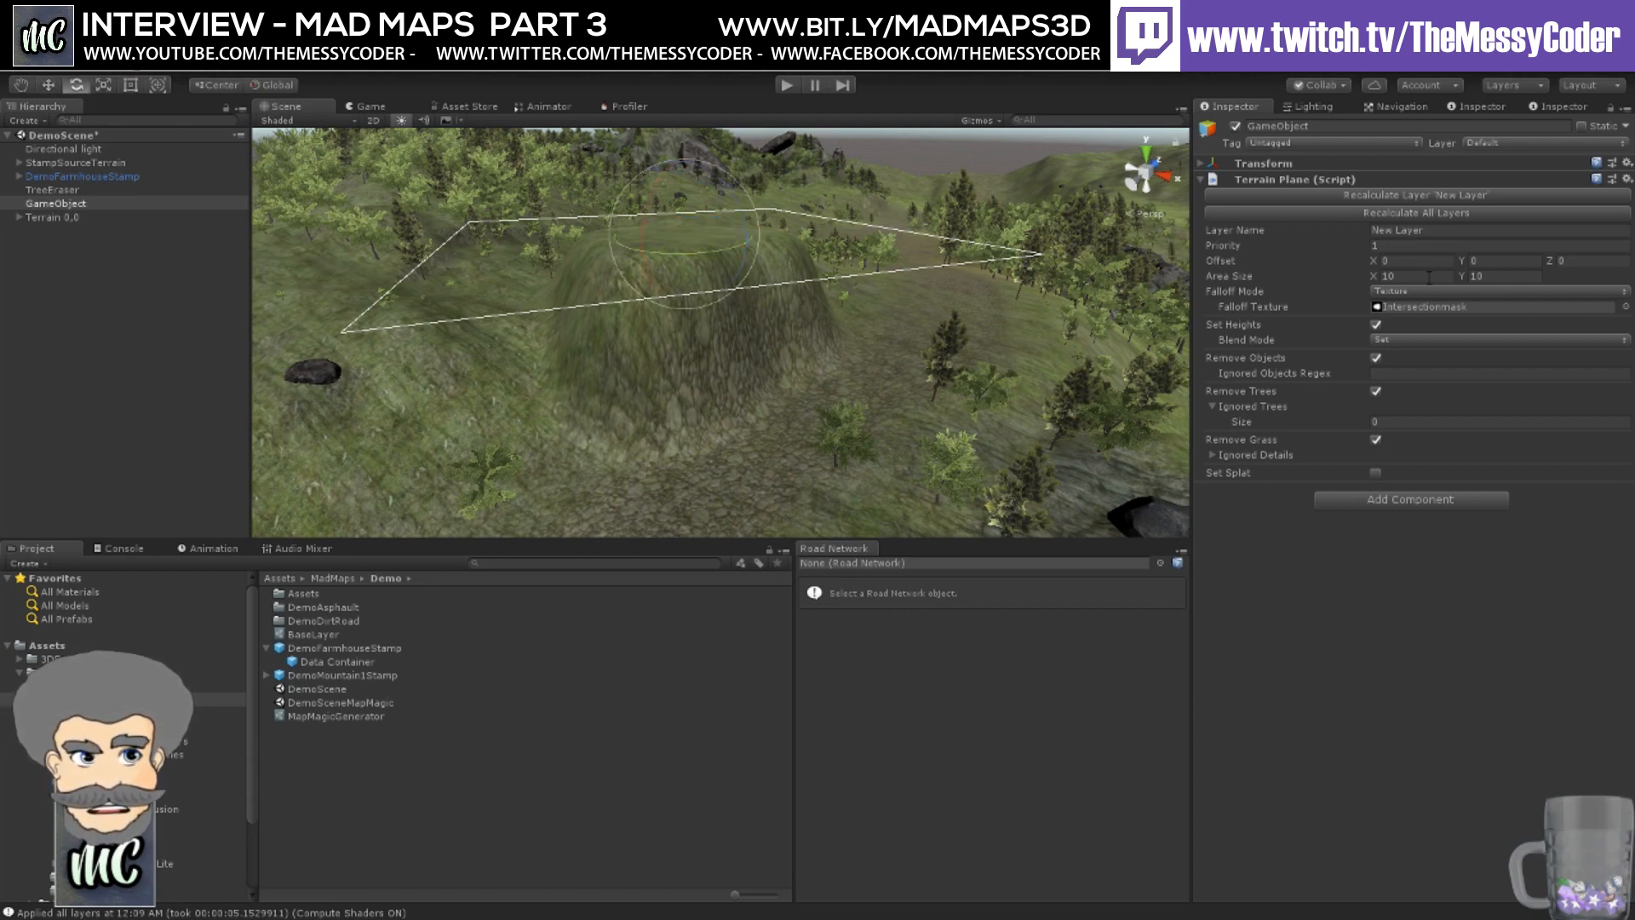
left_click_drag(728, 192, 724, 507)
left_click(1362, 197)
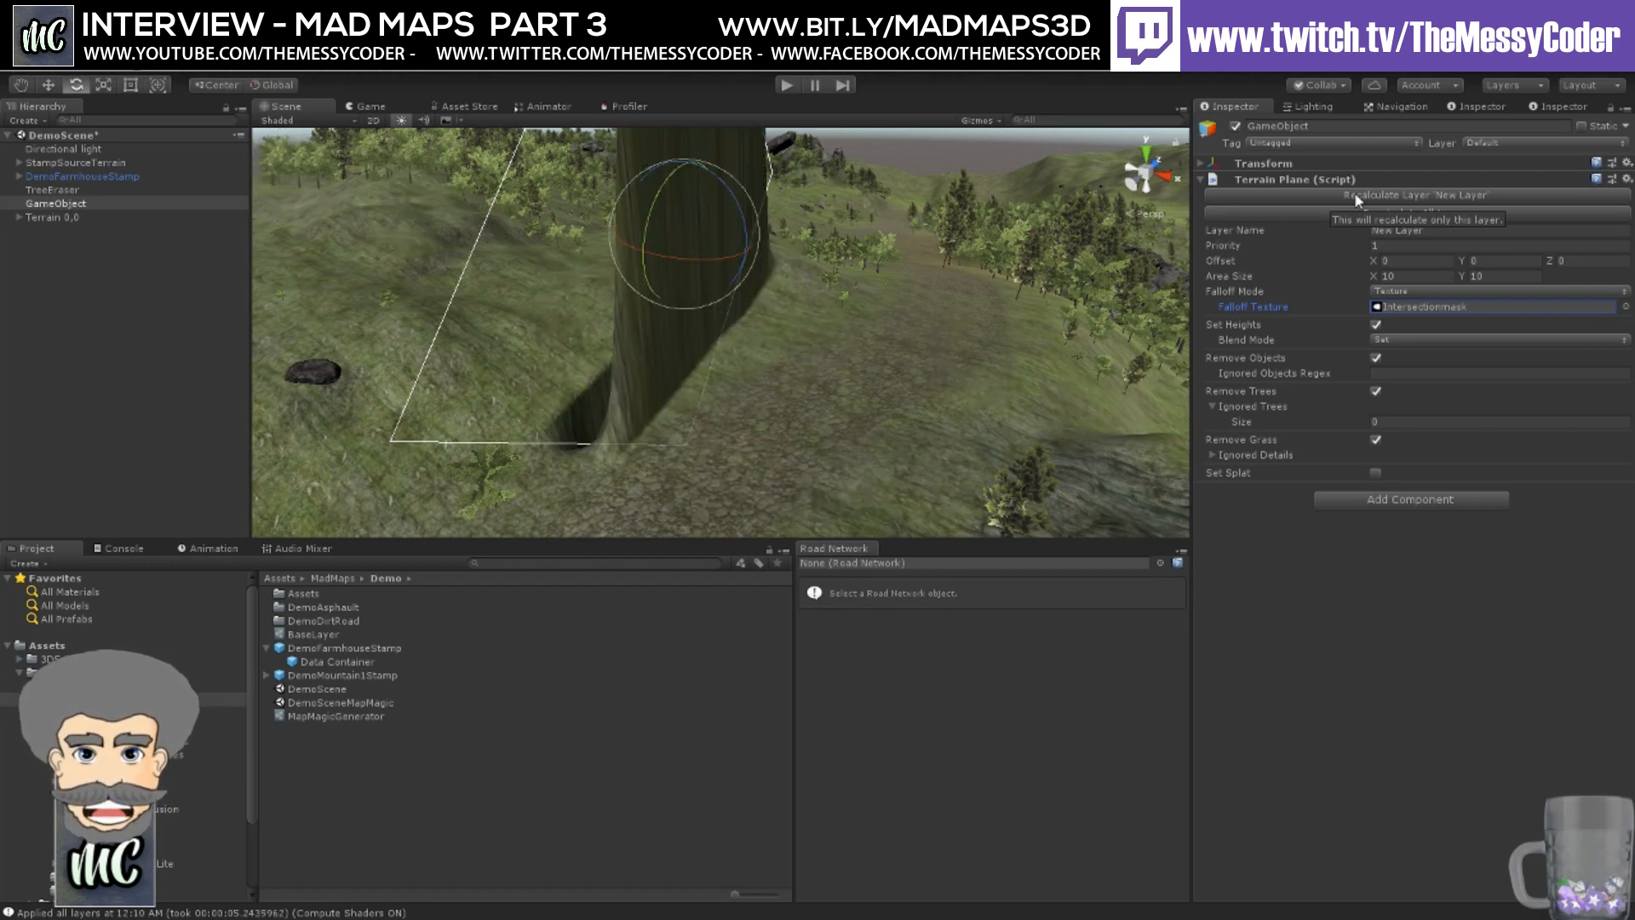
- Rotate the upright terrain plane to a gentler slant across the road edge and recalculate its layer
right_click_drag(682, 450, 734, 391)
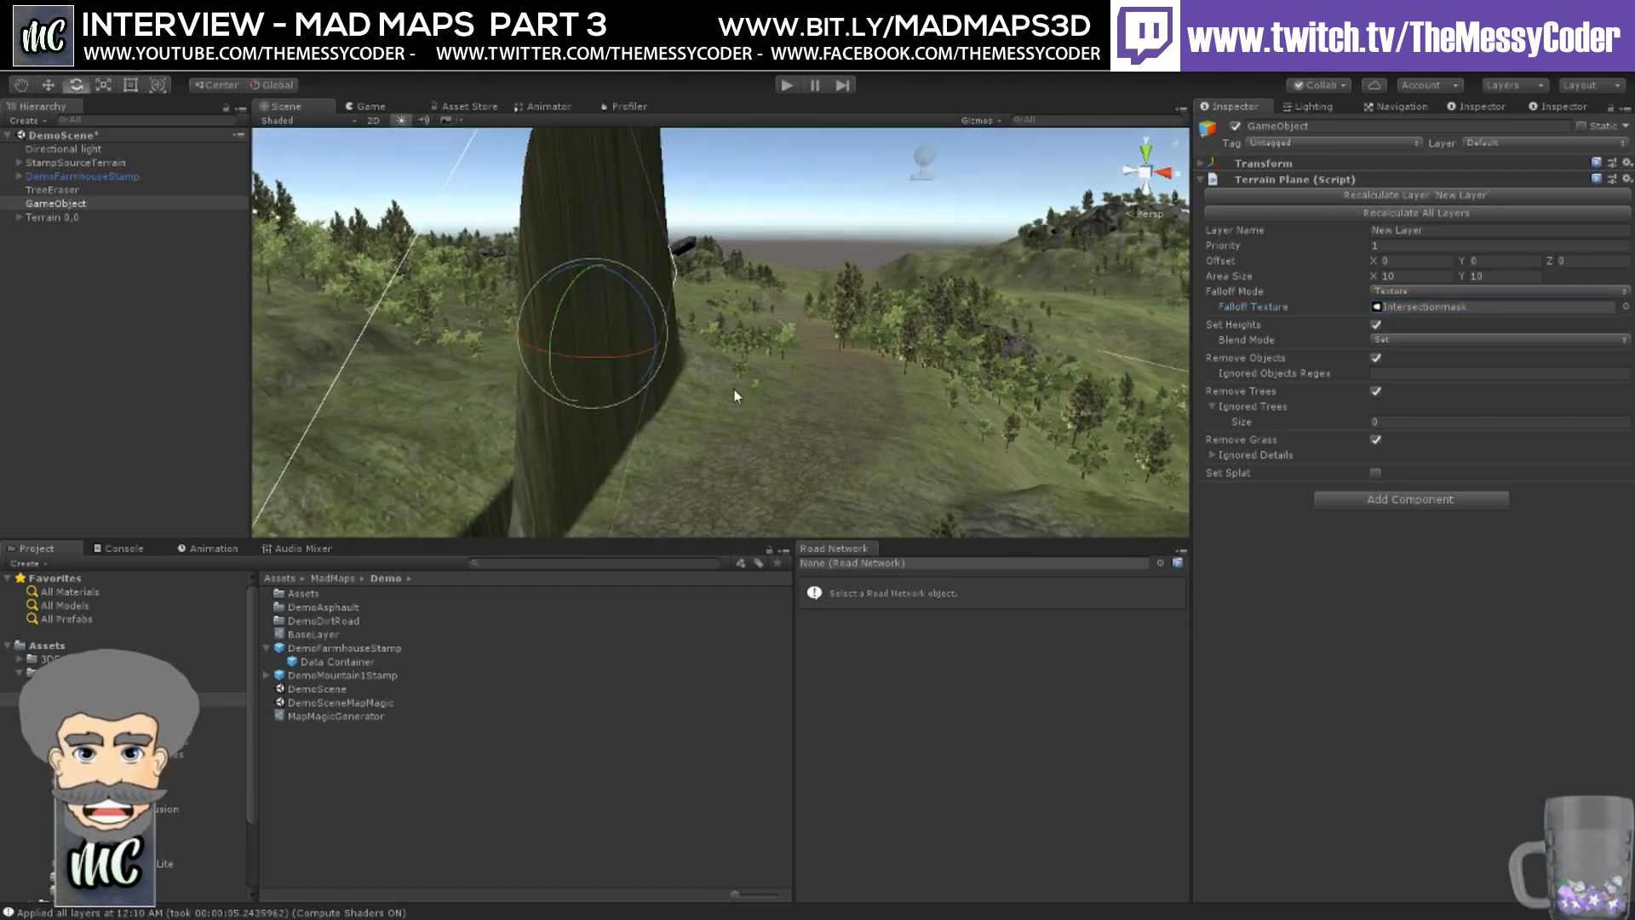
middle_click_drag(734, 392, 808, 372)
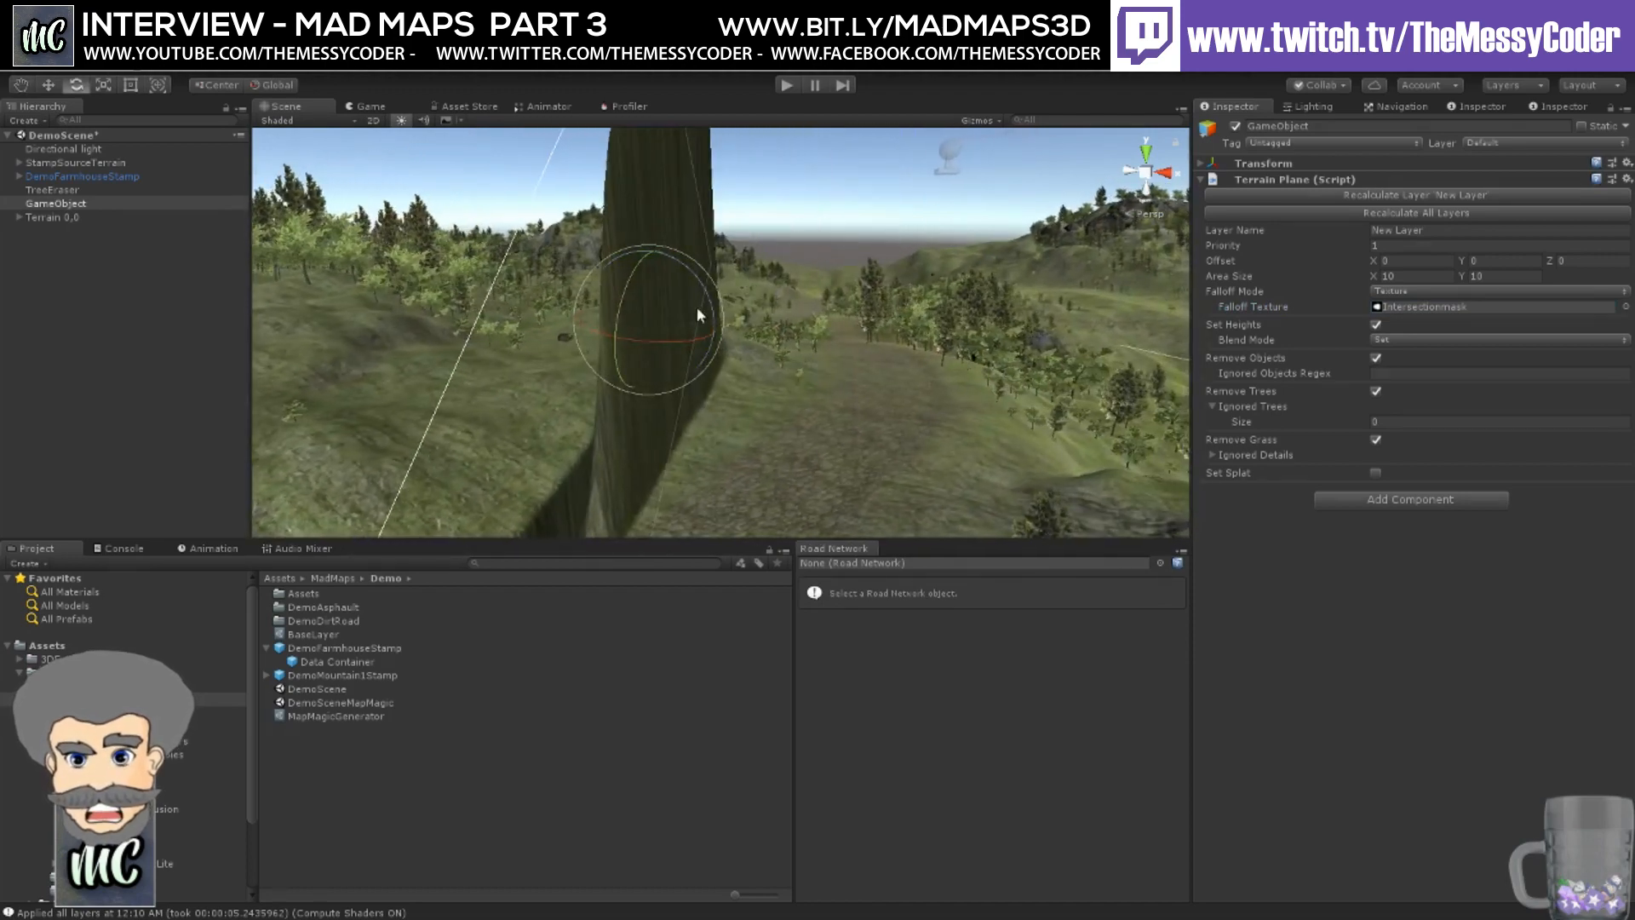
left_click_drag(697, 289, 64, 276)
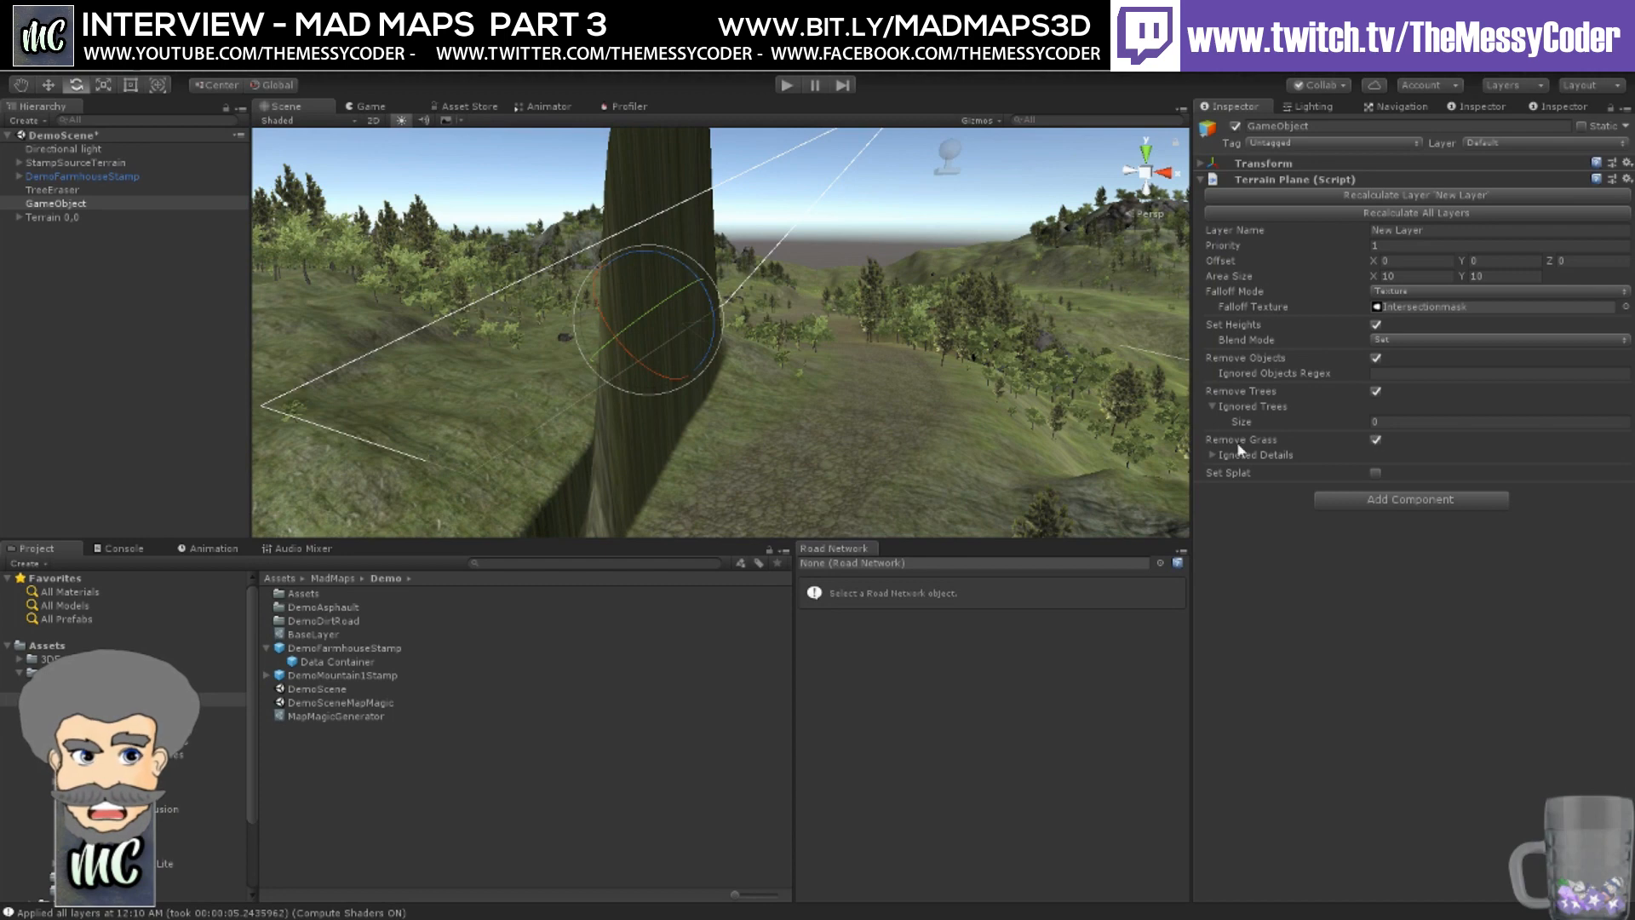
left_click(1345, 194)
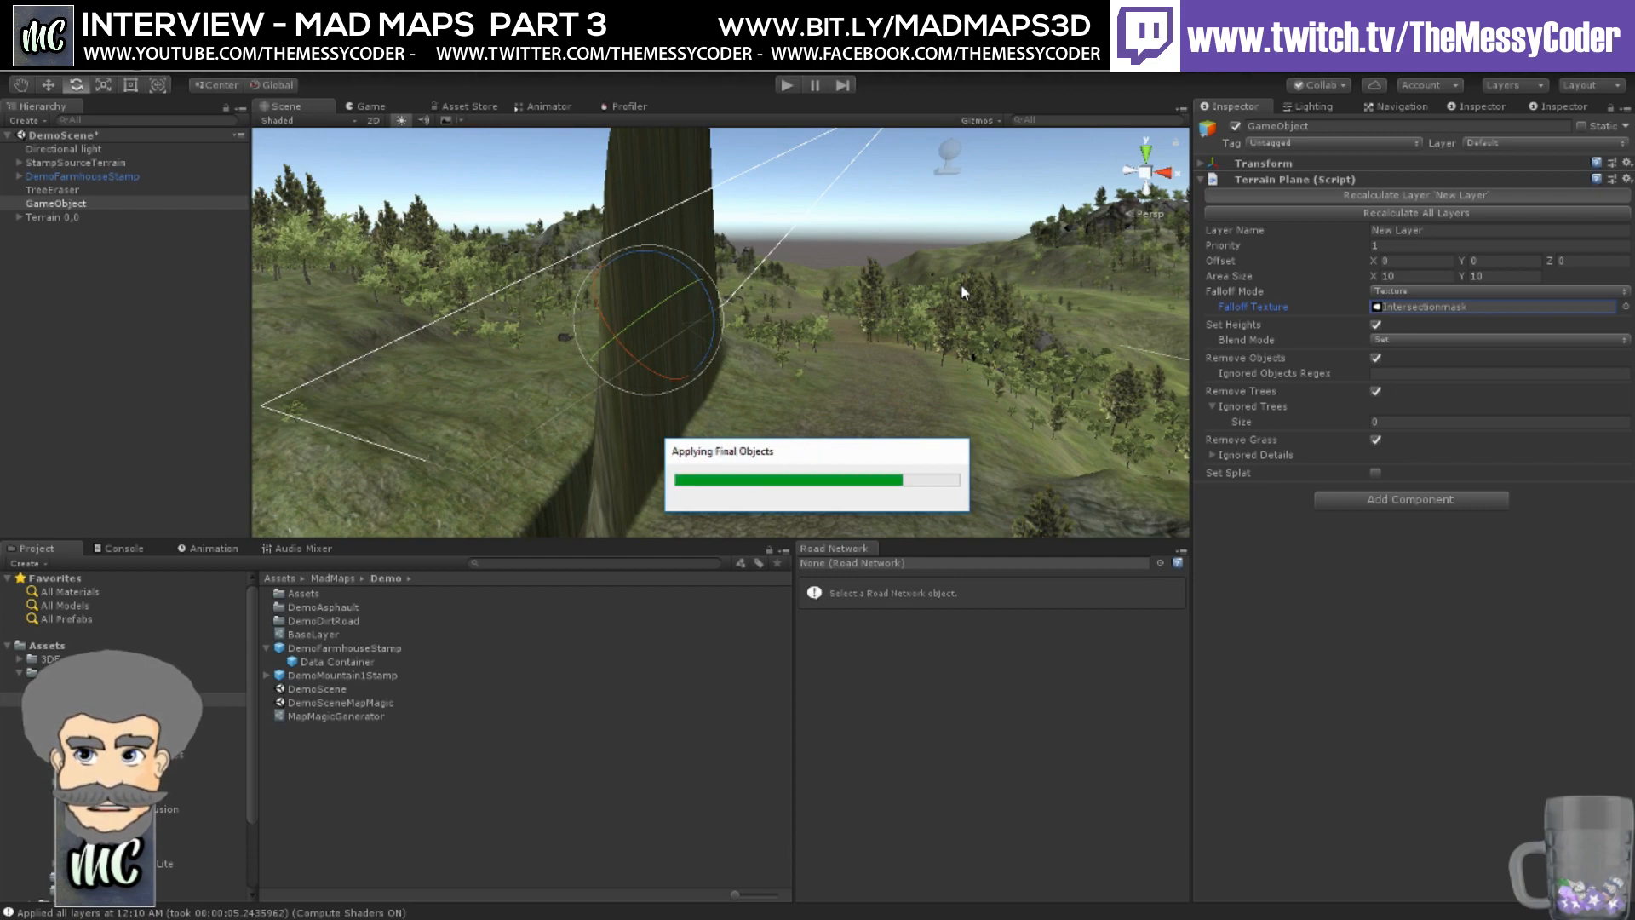
- Tilt the slanted terrain plane more steeply, recalculate its layer and examine the resulting rock spire
middle_click_drag(907, 367, 1075, 426)
key("e")
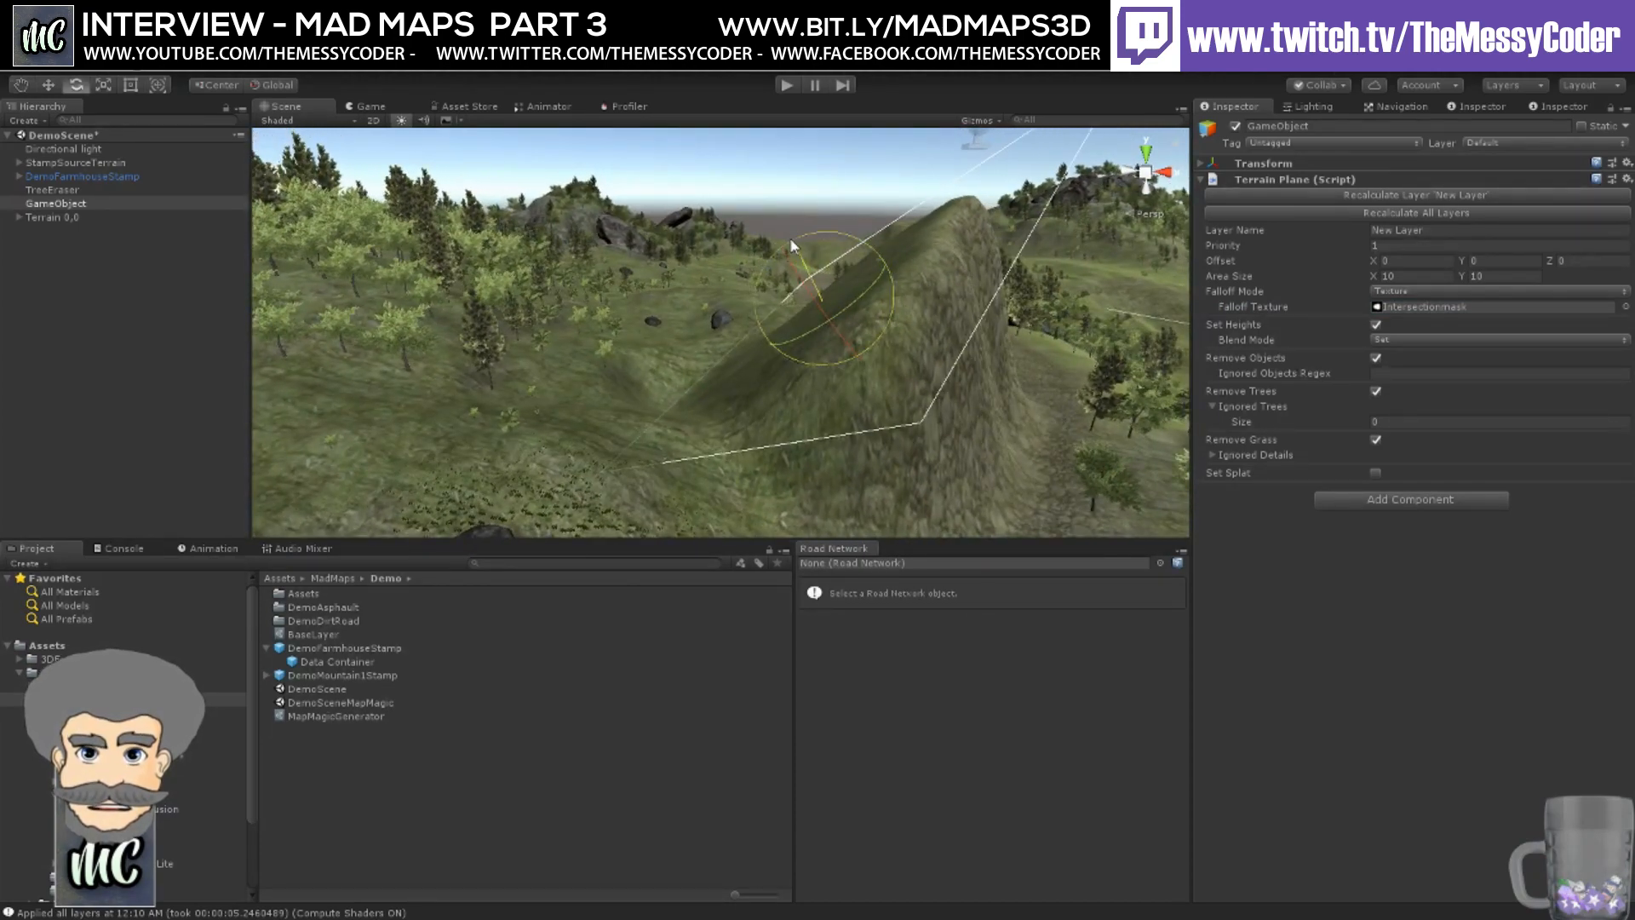
left_click_drag(791, 246, 748, 269)
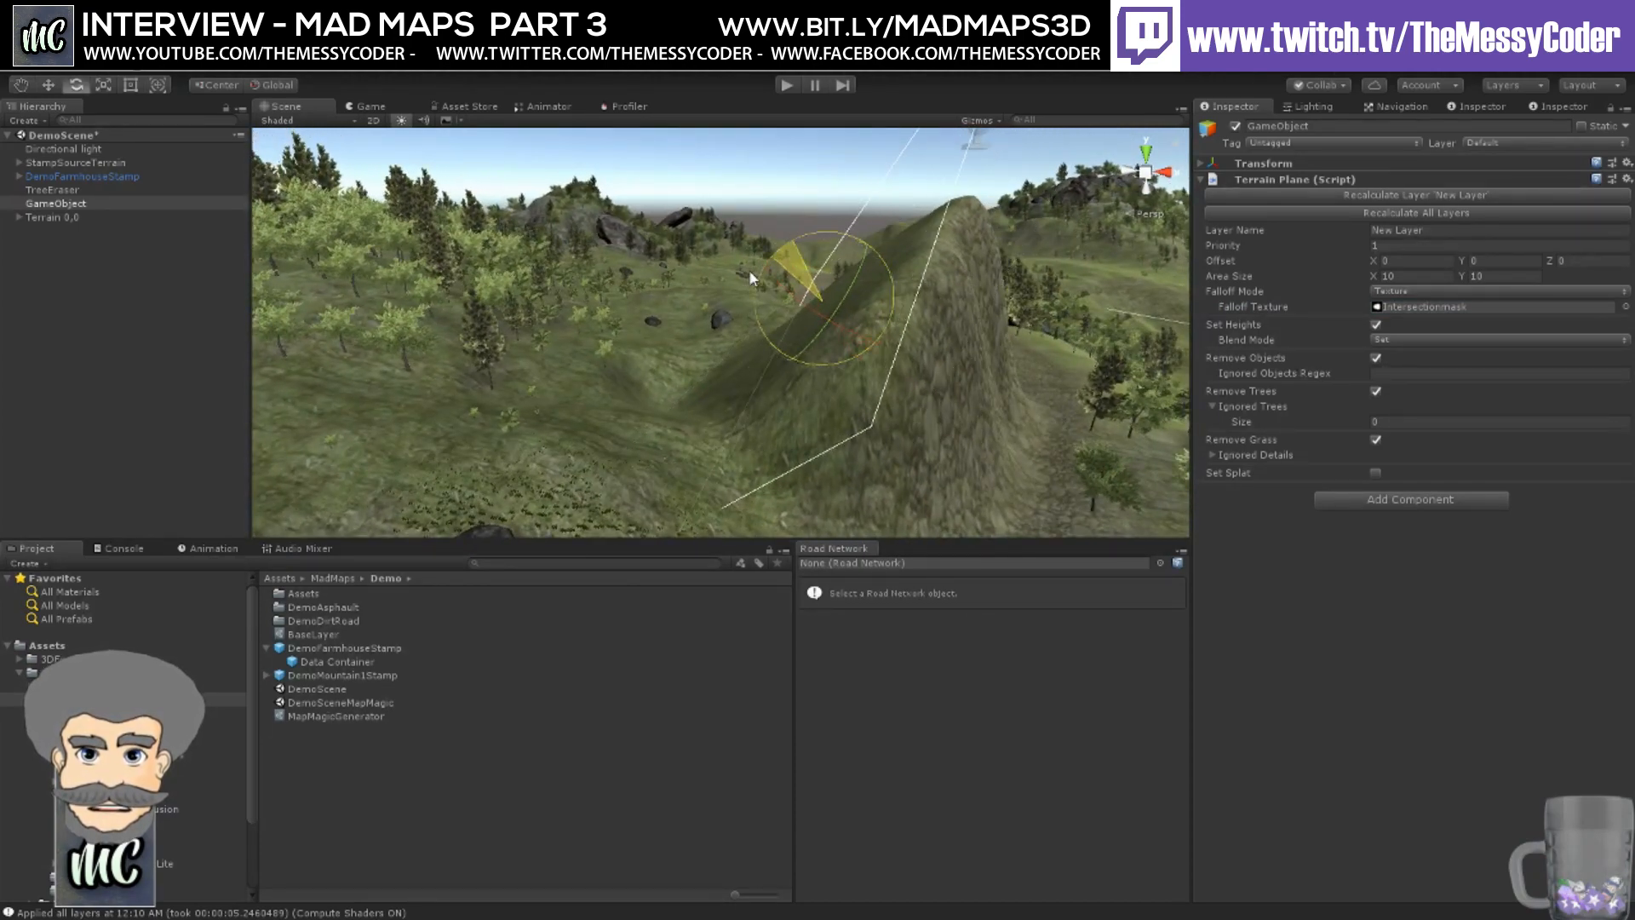
left_click(1375, 198)
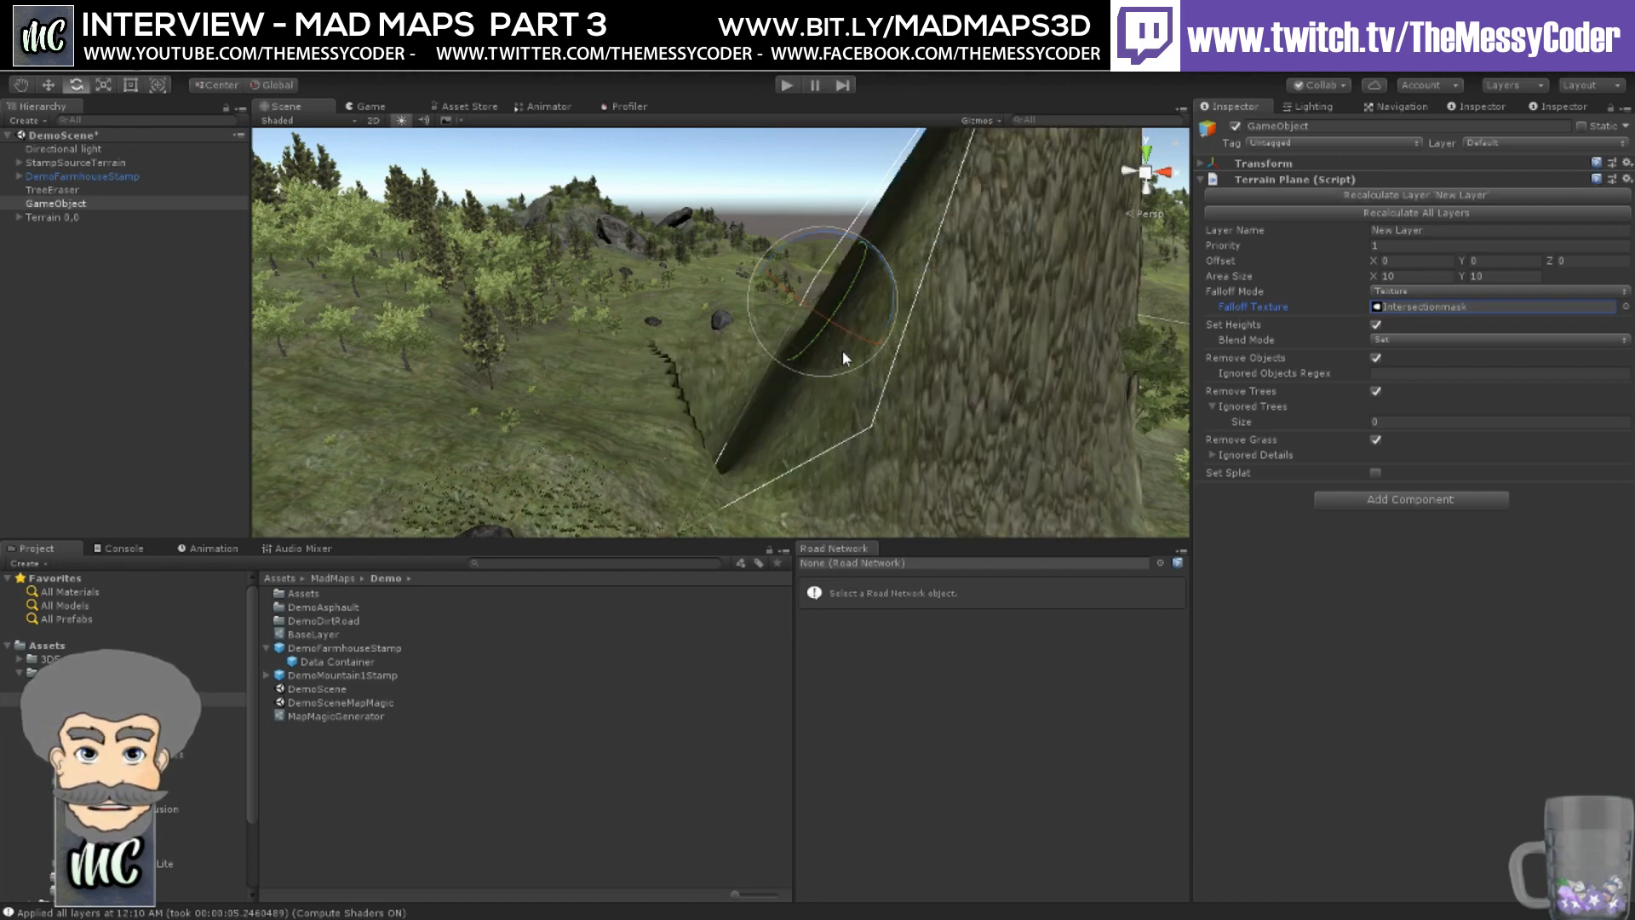
right_click_drag(653, 359, 601, 345)
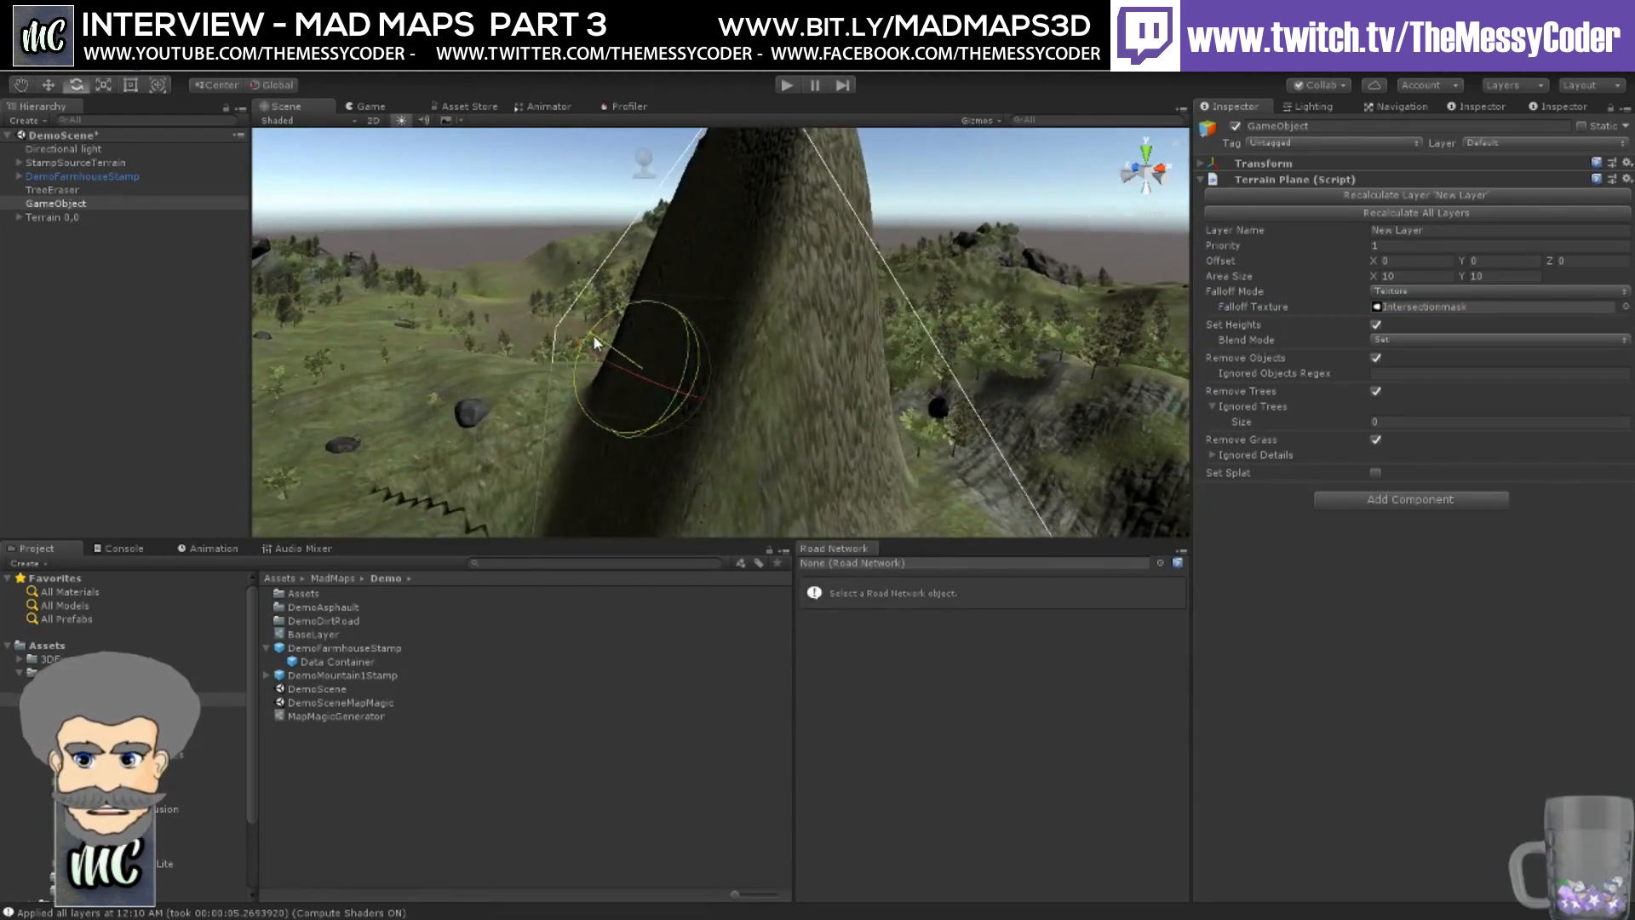
- Rotate the terrain plane so its slant crosses the rock spire at a different angle and recalculate its layer
left_click_drag(601, 345, 645, 305)
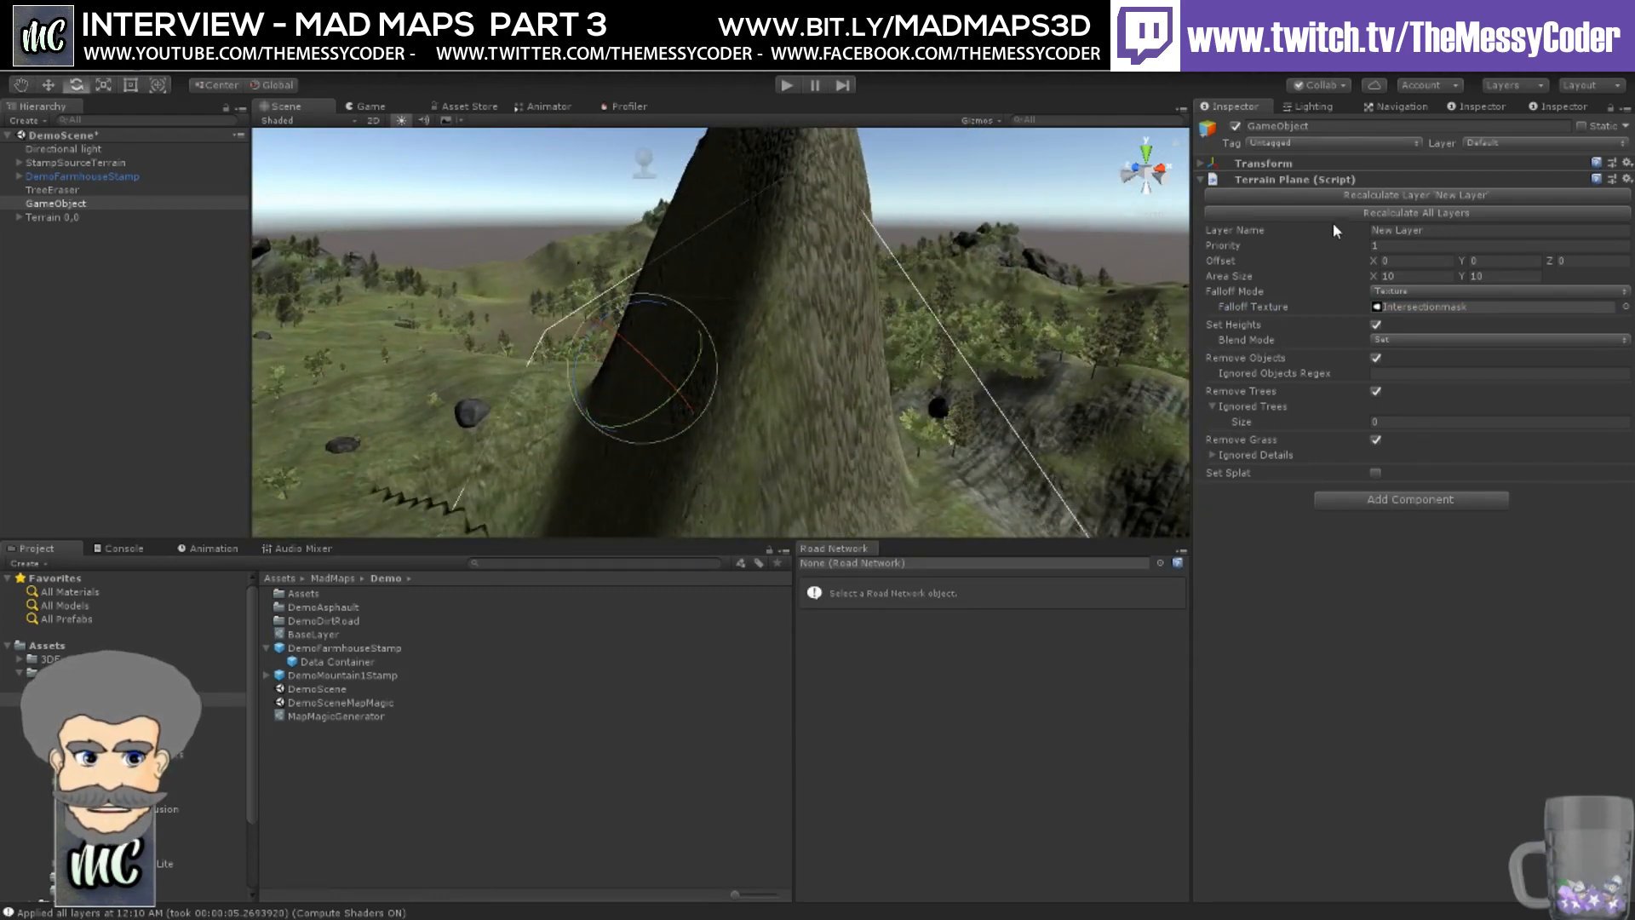
left_click(1320, 196)
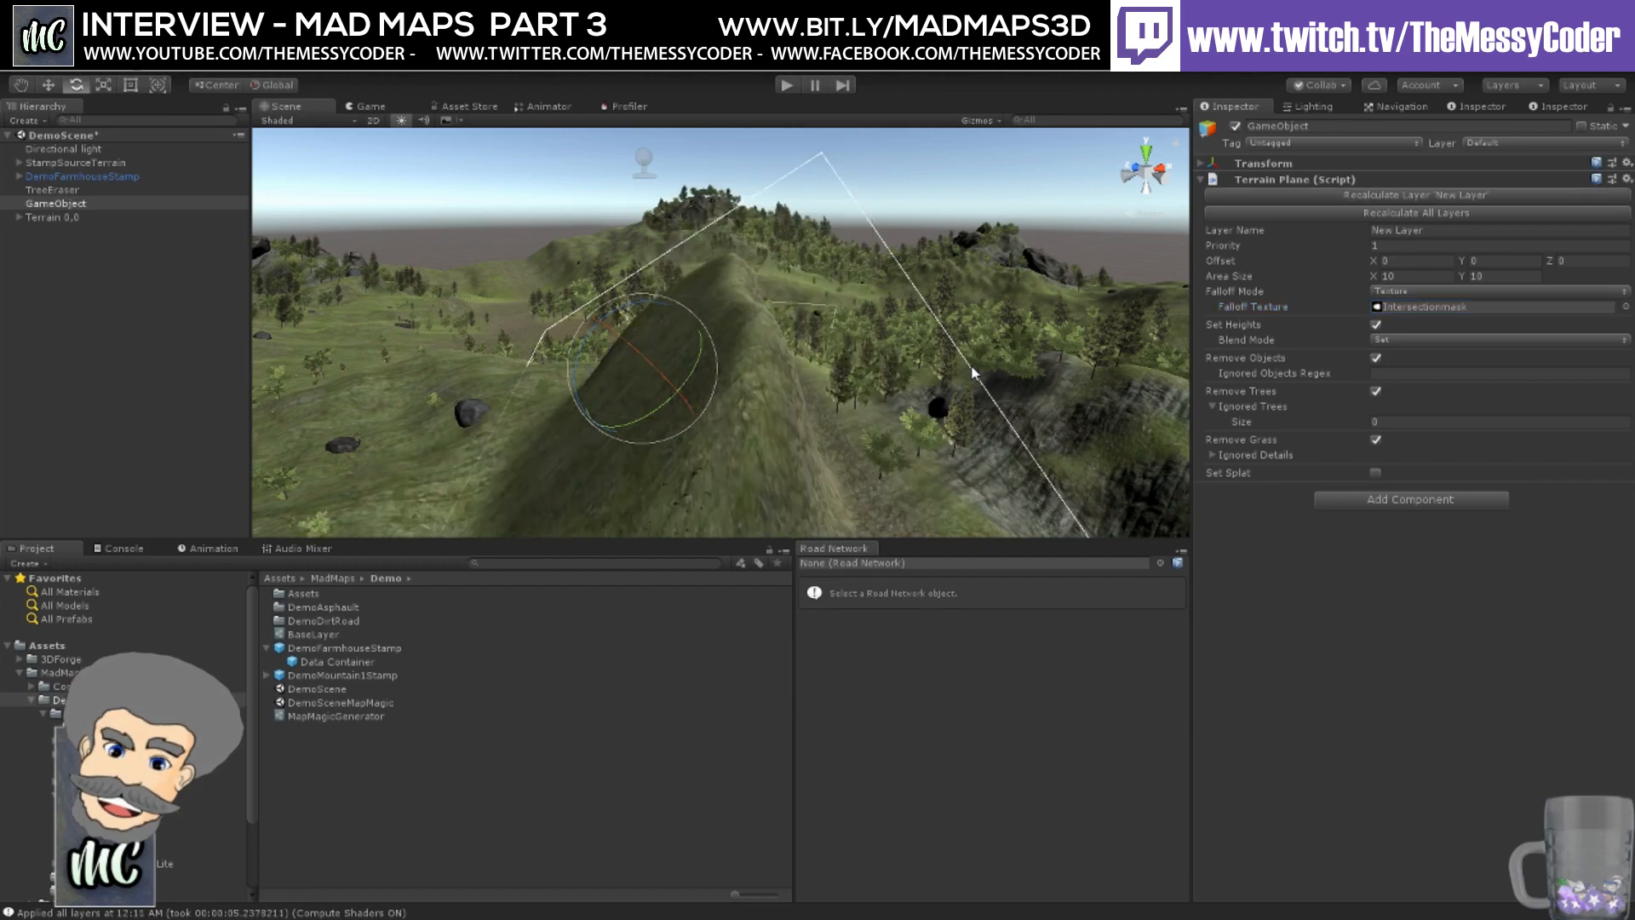
right_click_drag(959, 375, 878, 402)
middle_click_drag(878, 402, 573, 423)
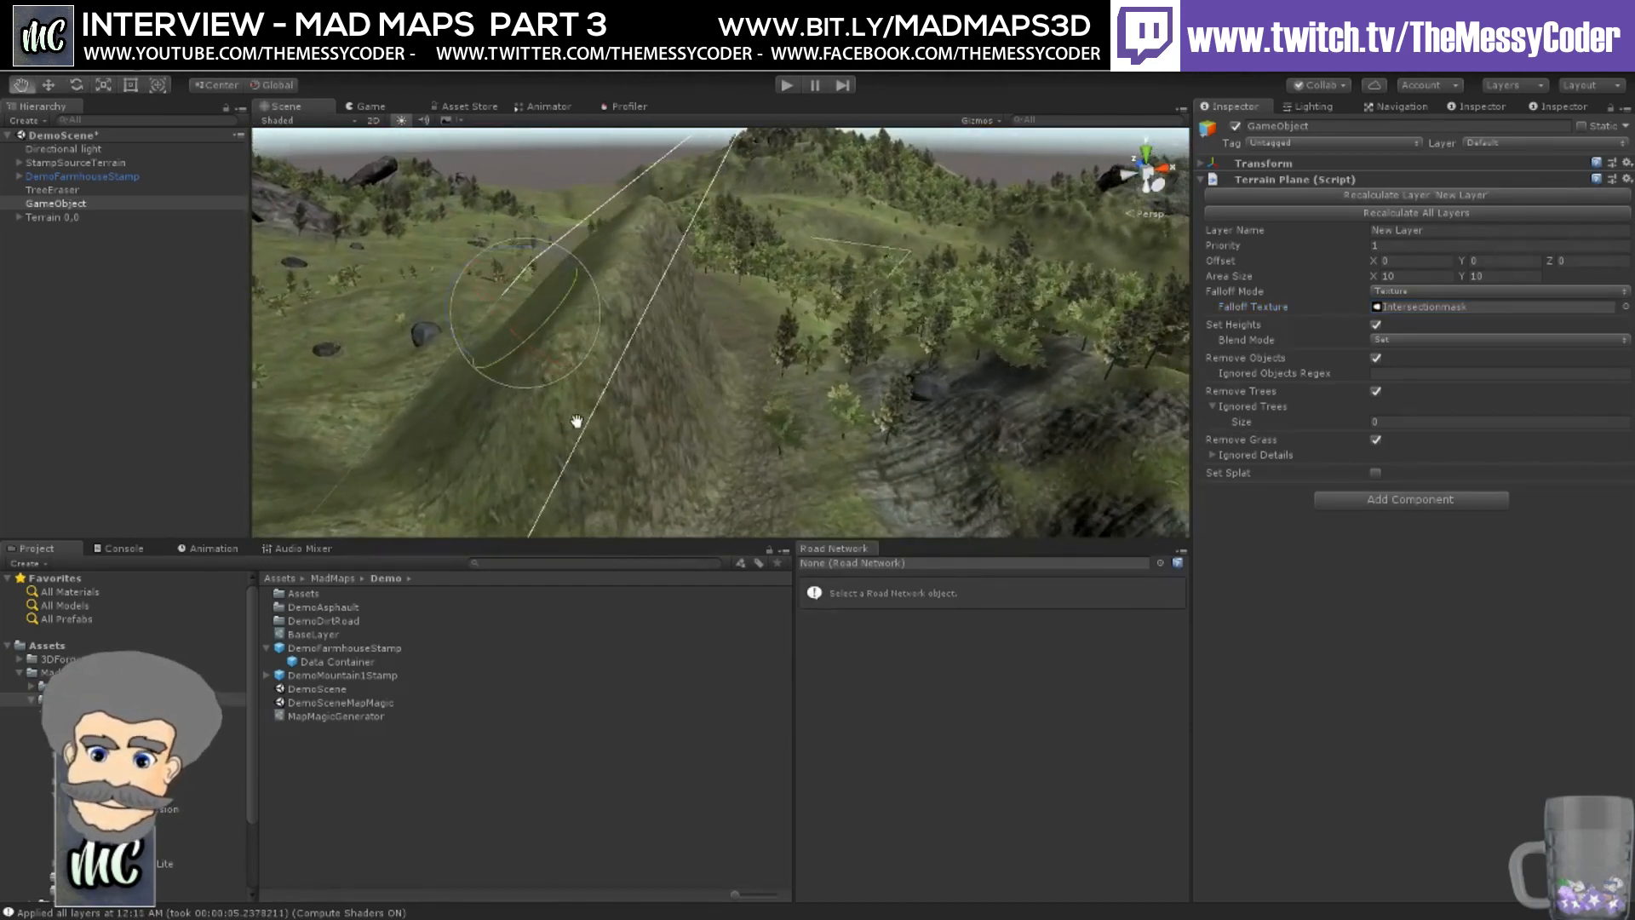
- Examine the reshaped ridge's steep rock faces, stretched surface texture and surrounding grass and trees from several angles
left_click(558, 164)
middle_click_drag(604, 345, 389, 339)
right_click_drag(889, 325, 879, 343)
middle_click_drag(522, 340, 1115, 396)
right_click_drag(511, 341, 726, 372)
middle_click_drag(726, 373, 713, 314)
right_click_drag(713, 314, 738, 287)
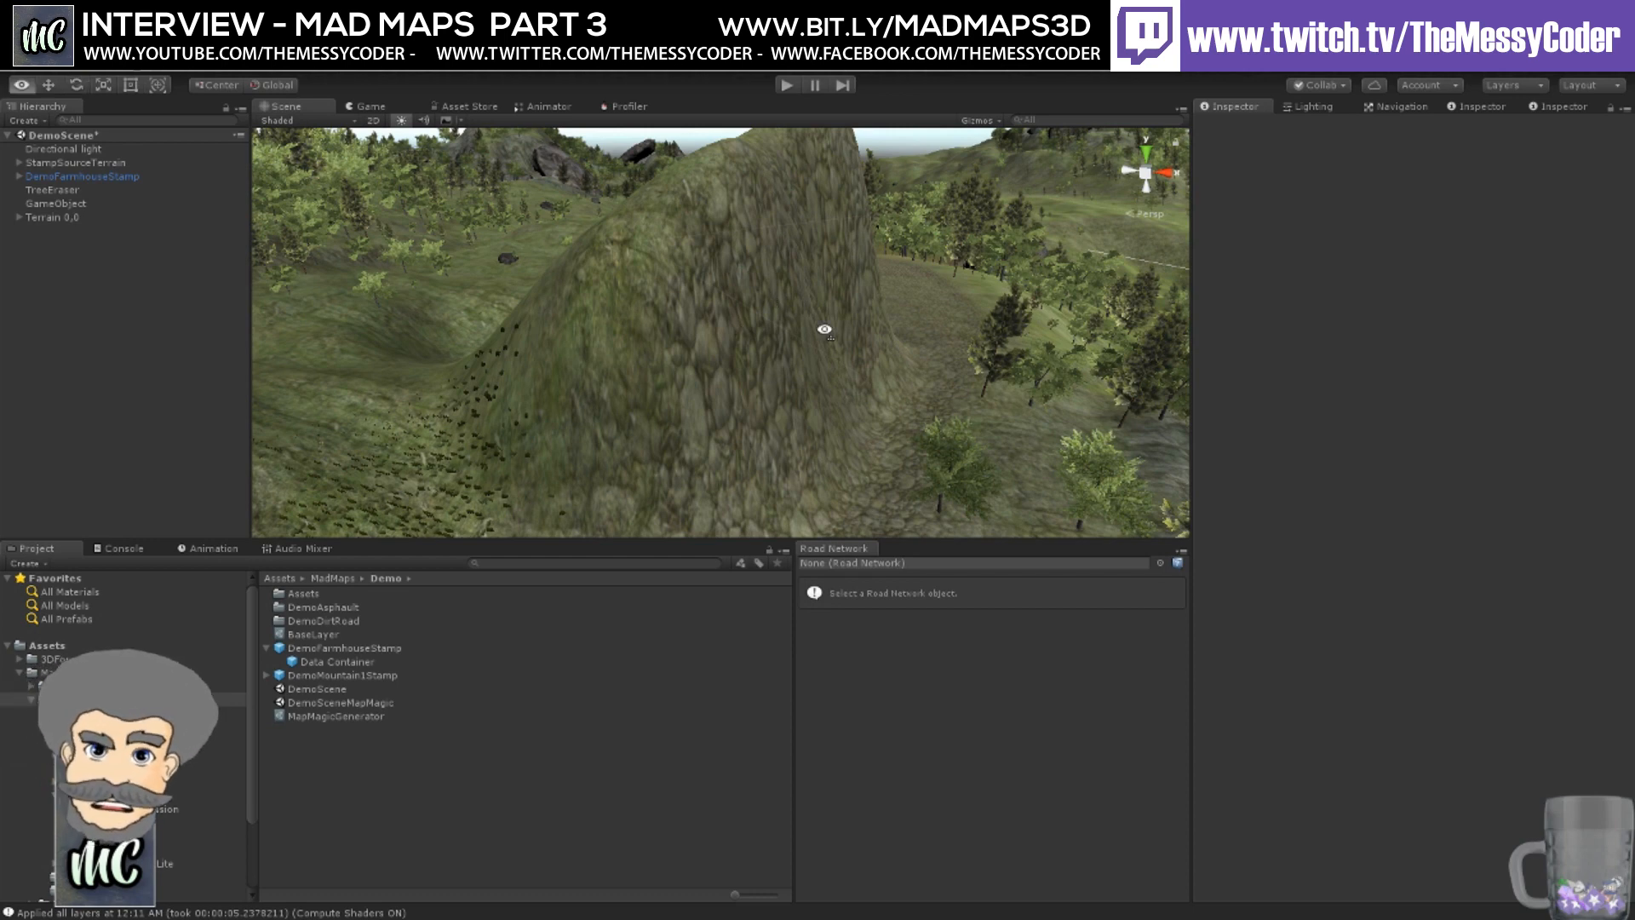
left_click_drag(821, 335, 314, 340, "alt")
middle_click_drag(314, 341, 298, 338)
left_click_drag(701, 321, 613, 347, "alt")
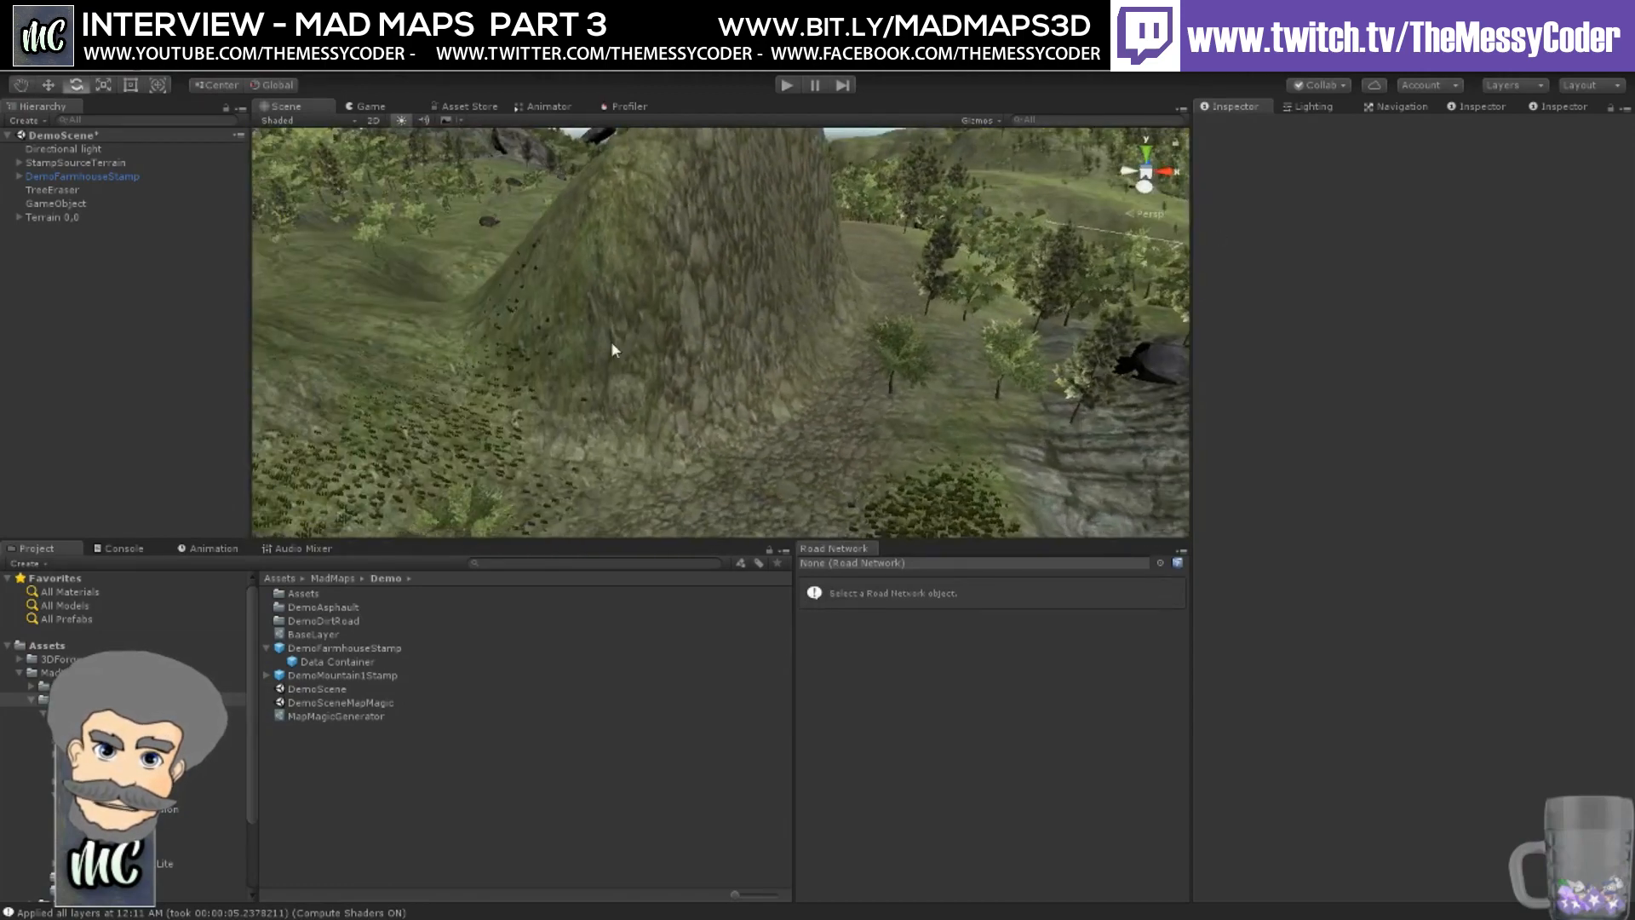
middle_click_drag(613, 348, 570, 398)
left_click_drag(569, 398, 693, 321, "alt")
middle_click_drag(693, 321, 477, 310)
scroll(732, 366, "up", 7)
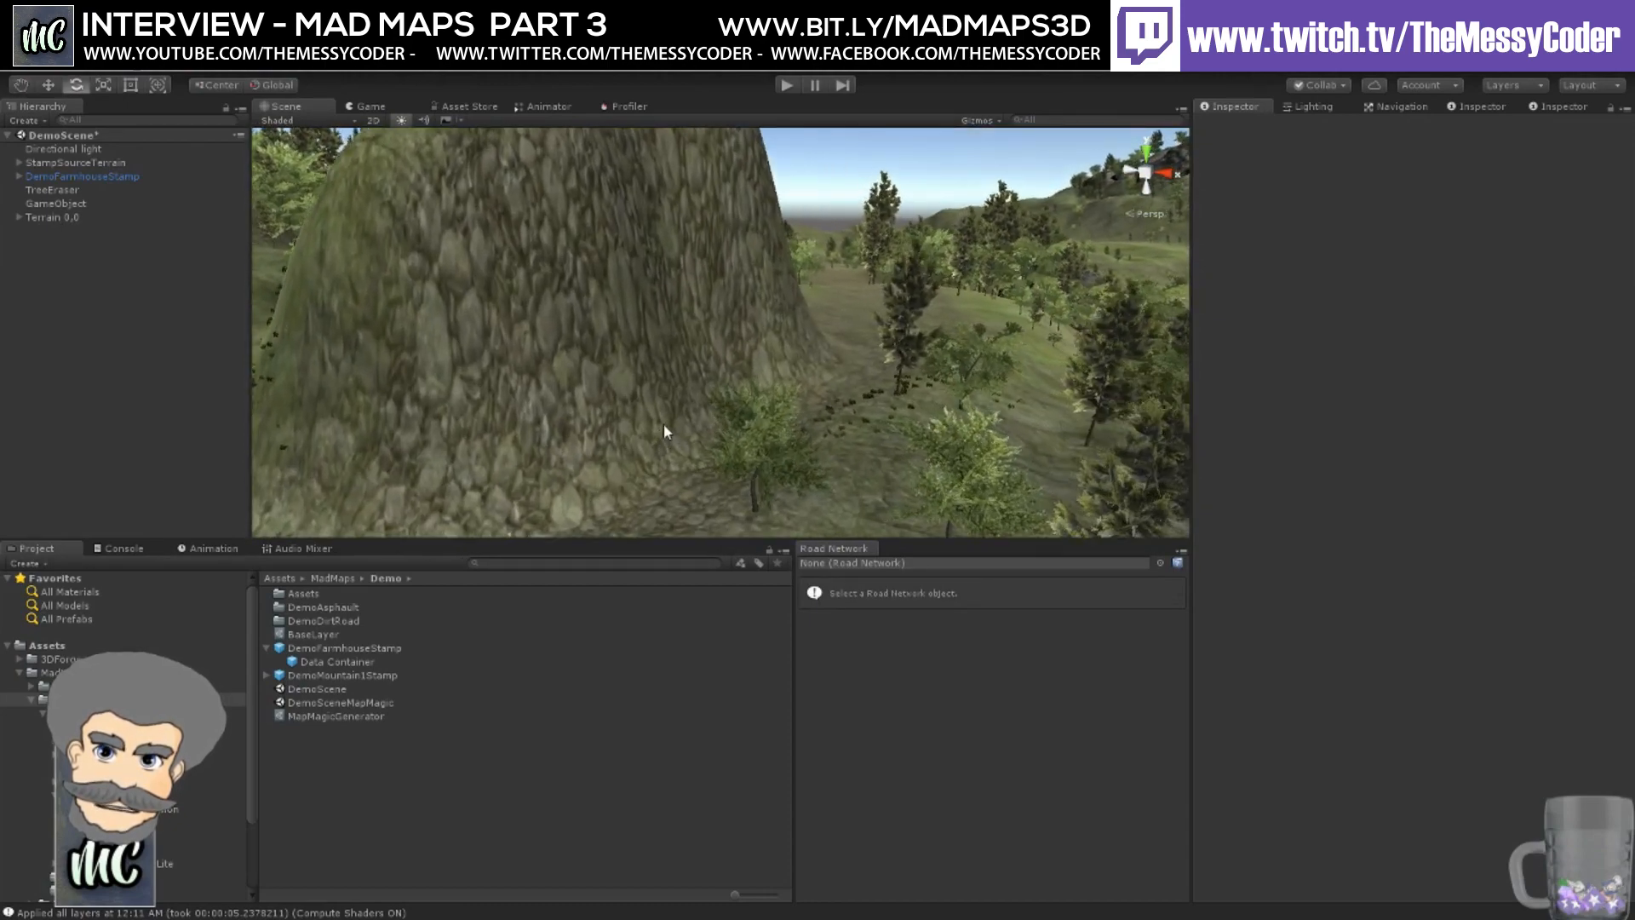
left_click_drag(664, 426, 602, 385, "alt")
middle_click_drag(603, 385, 869, 318)
right_click_drag(868, 318, 833, 326)
scroll(714, 402, "up", 2)
left_click(700, 310)
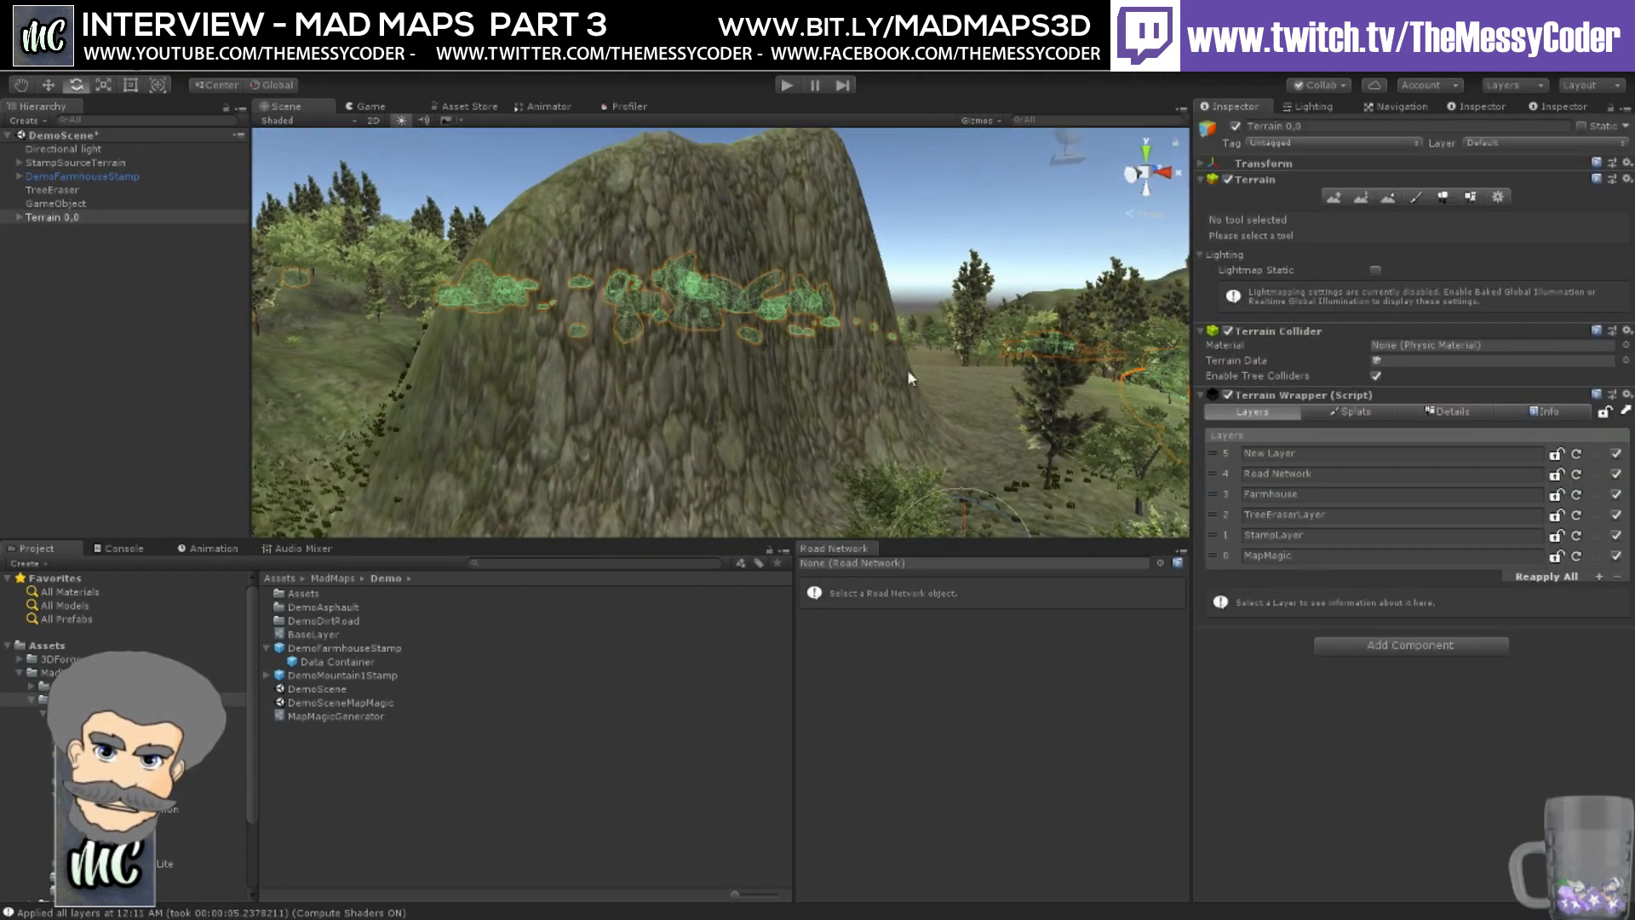
- Select the terrain plane GameObject and look through the terrain components that can be added to it
left_click(74, 204)
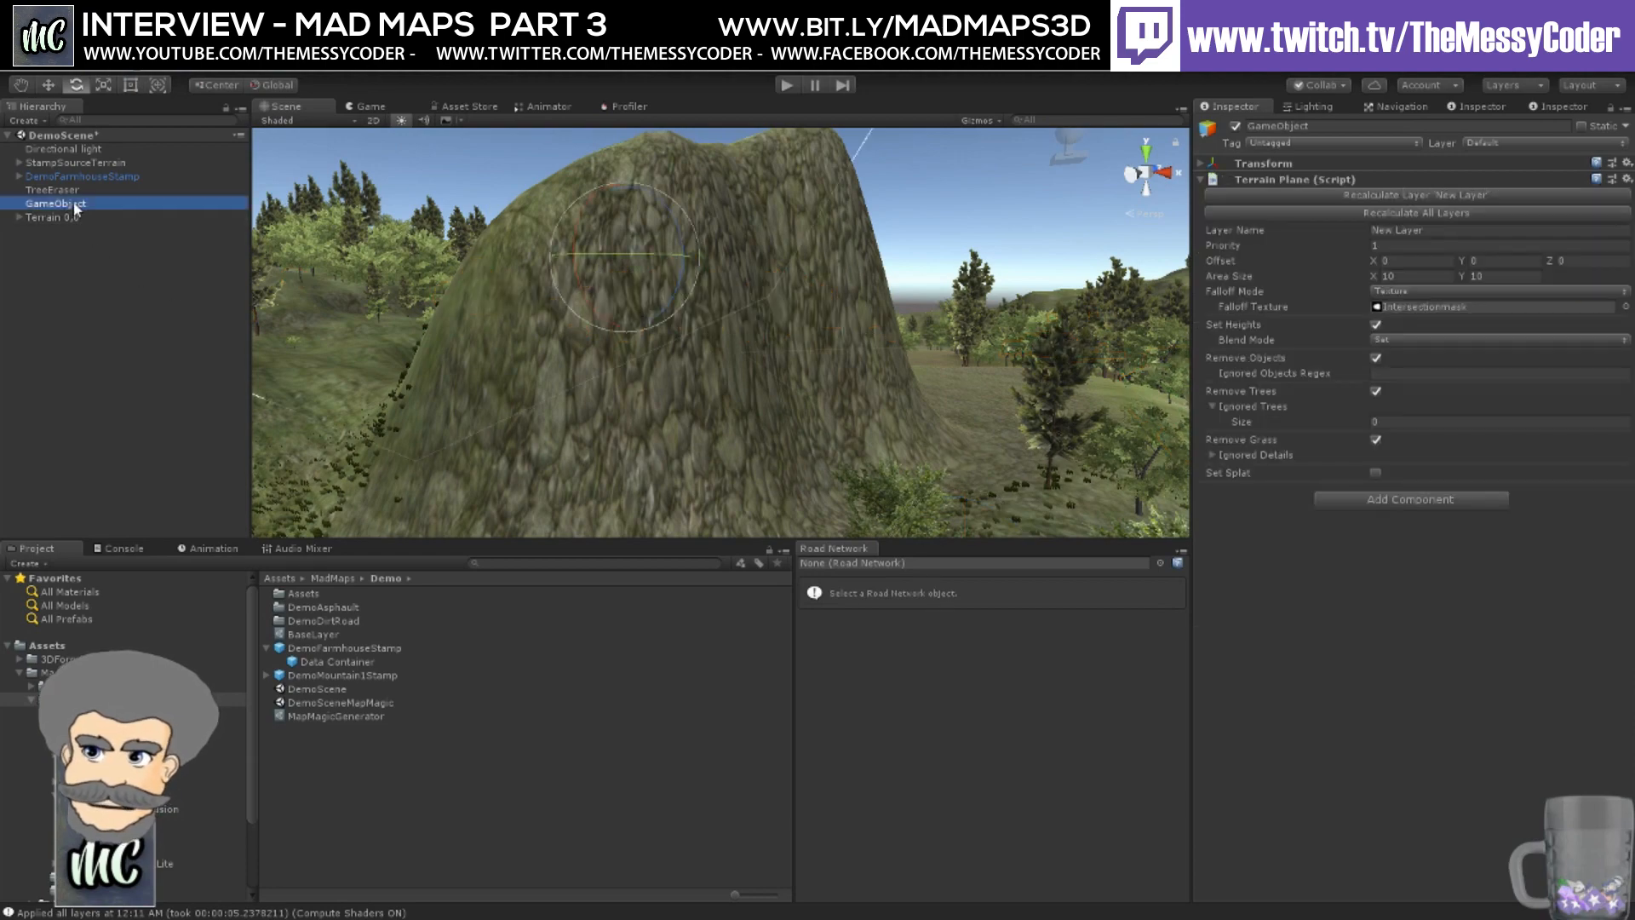
right_click_drag(700, 330, 656, 383)
middle_click_drag(655, 380, 1133, 401)
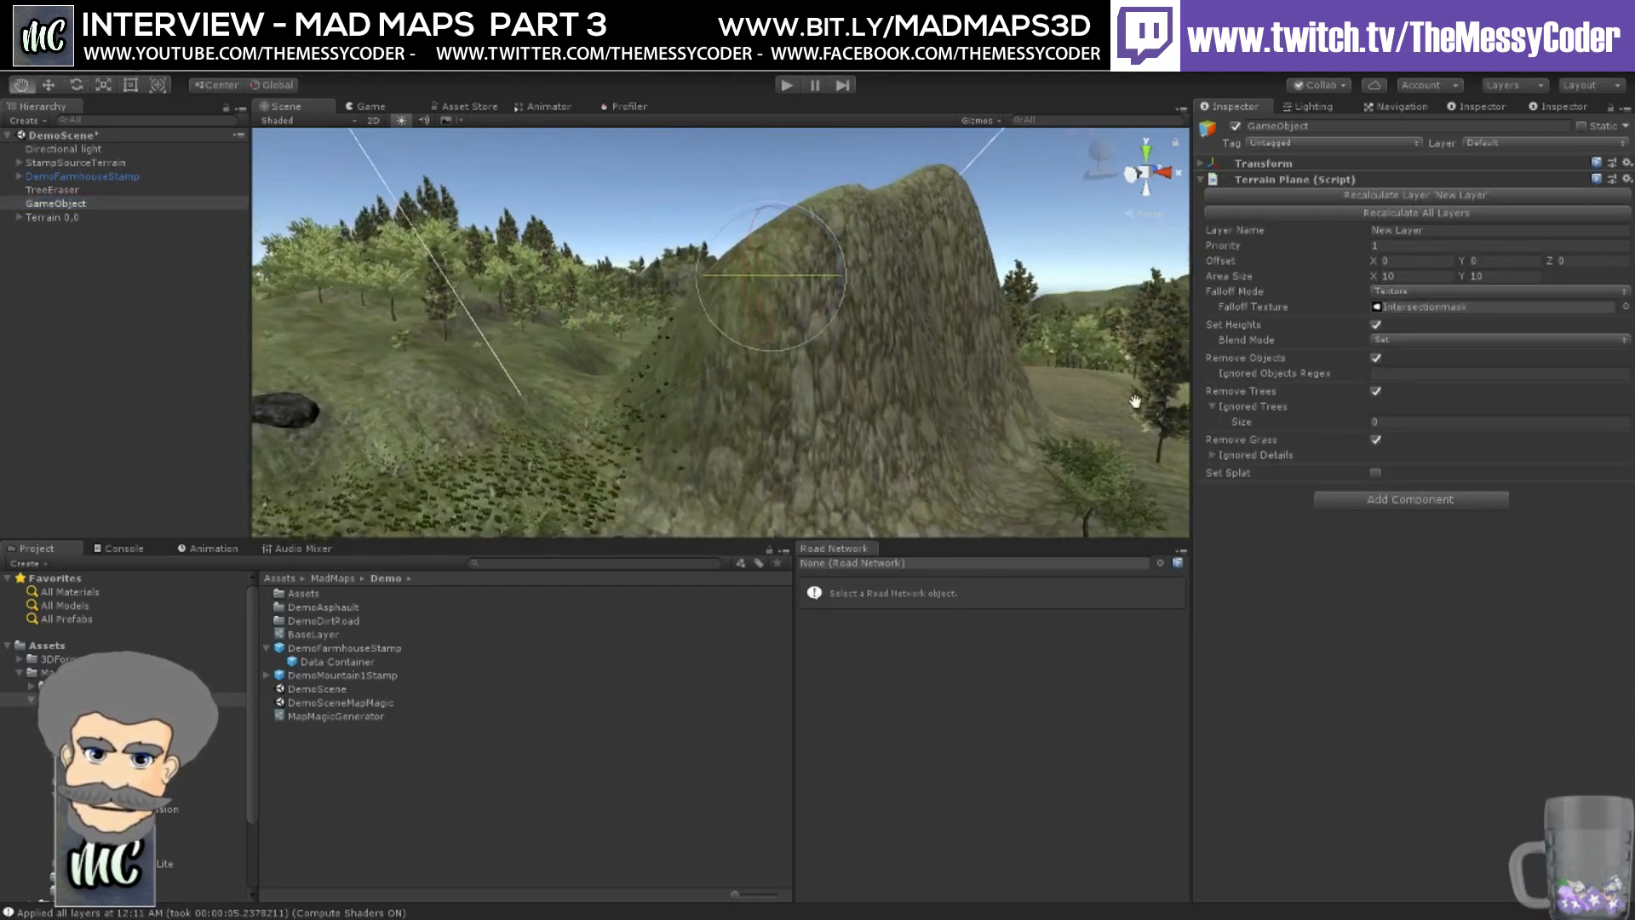
middle_click_drag(634, 322, 771, 317)
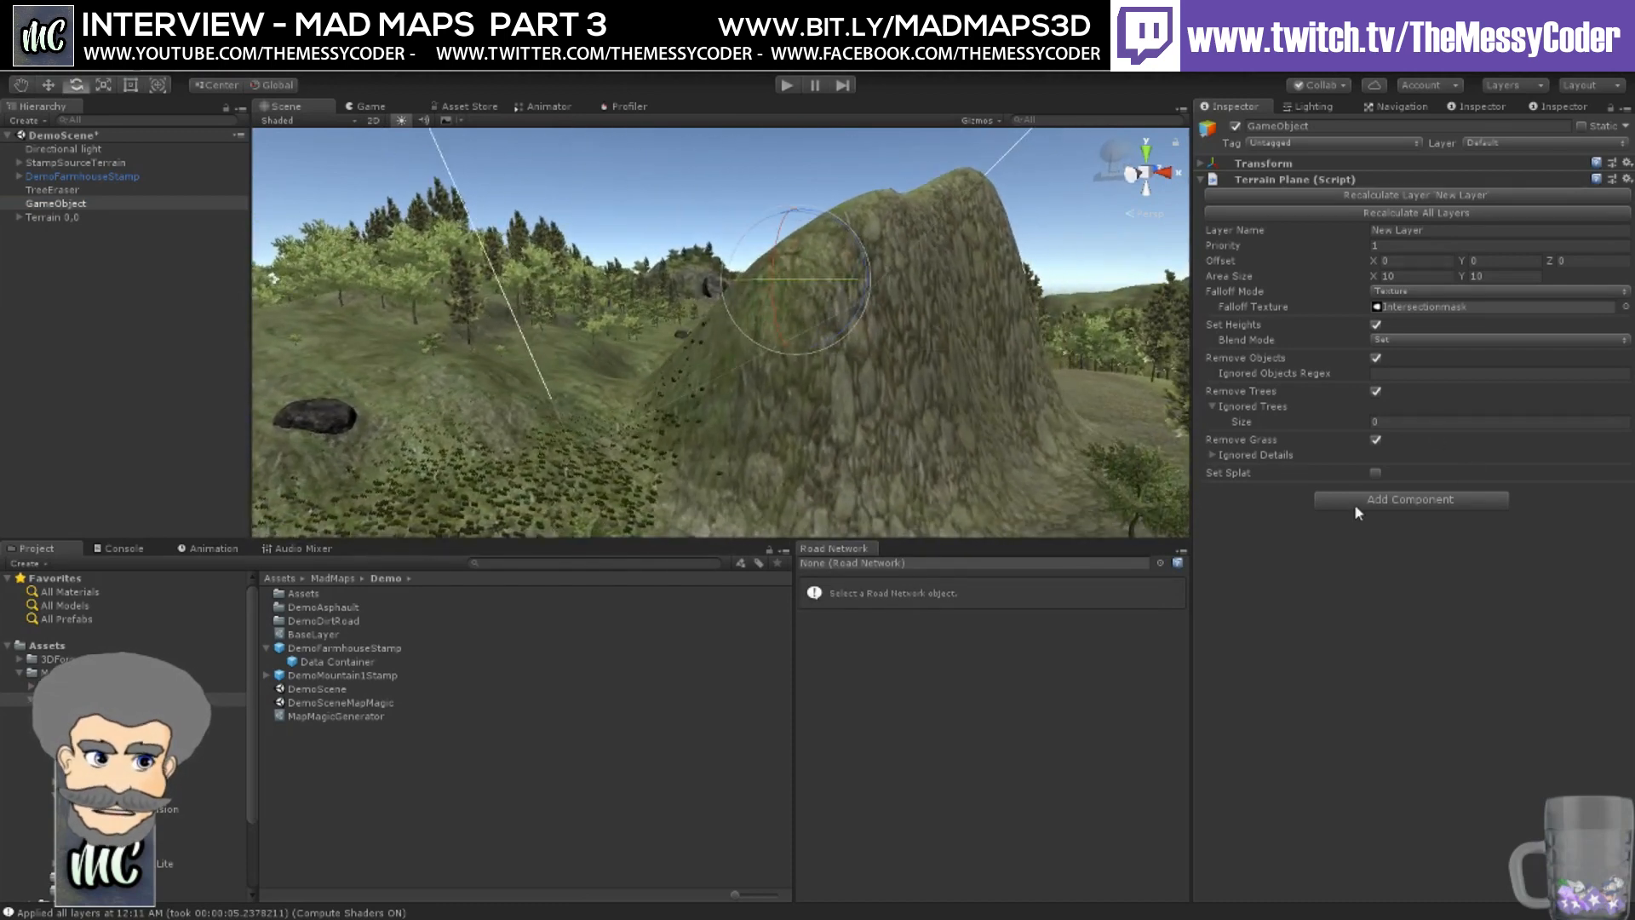
left_click(1387, 501)
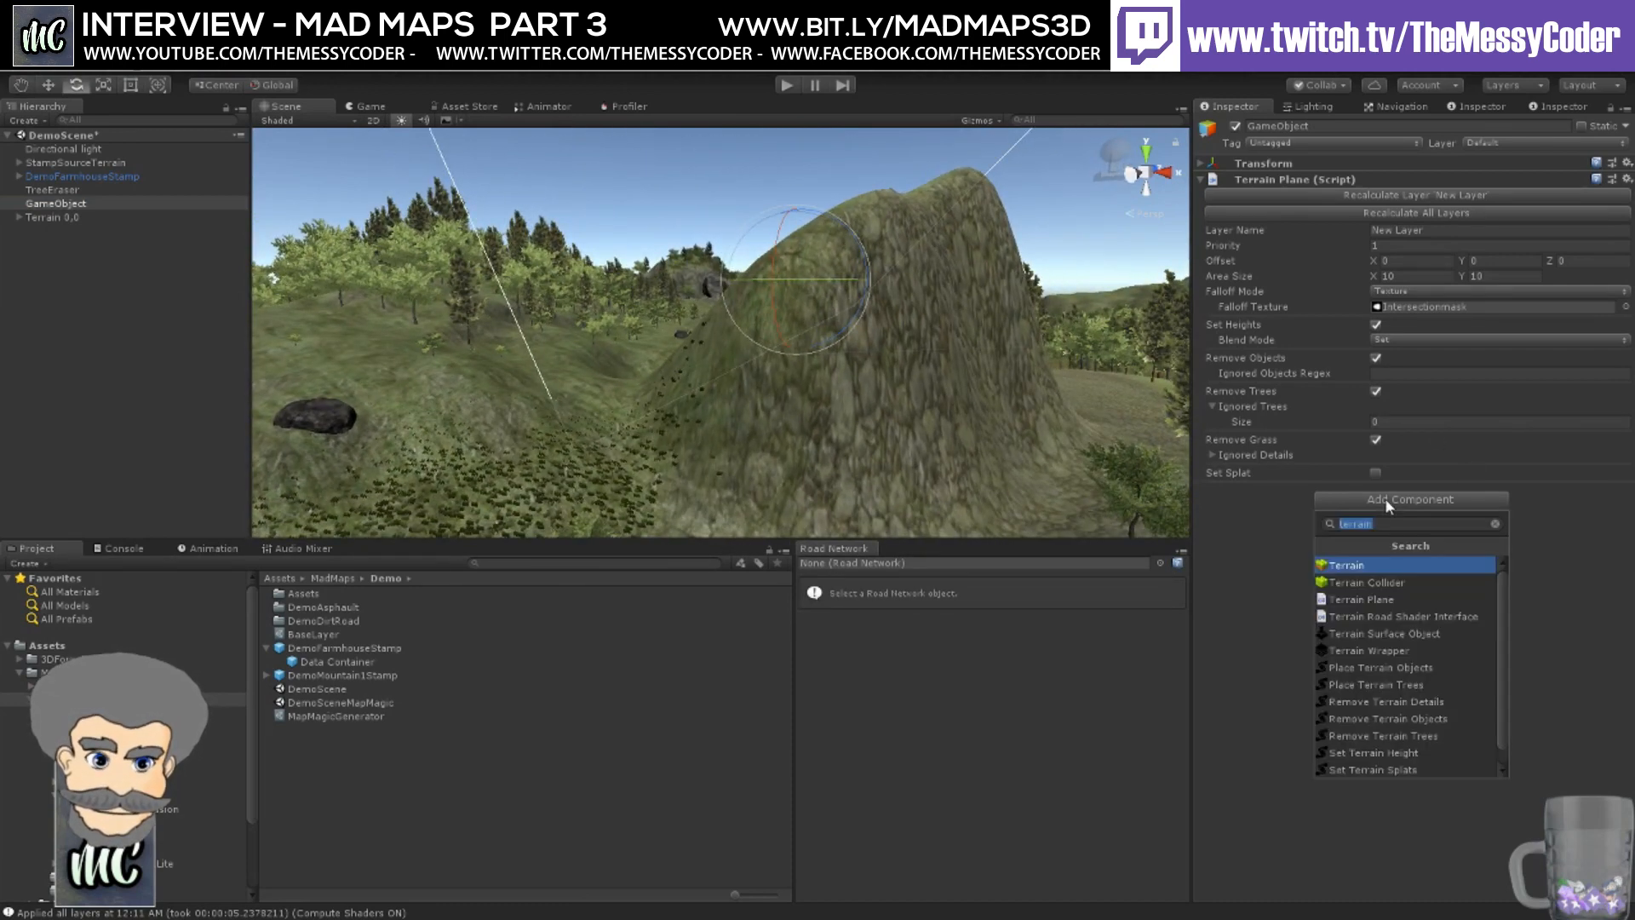
left_click(1583, 559)
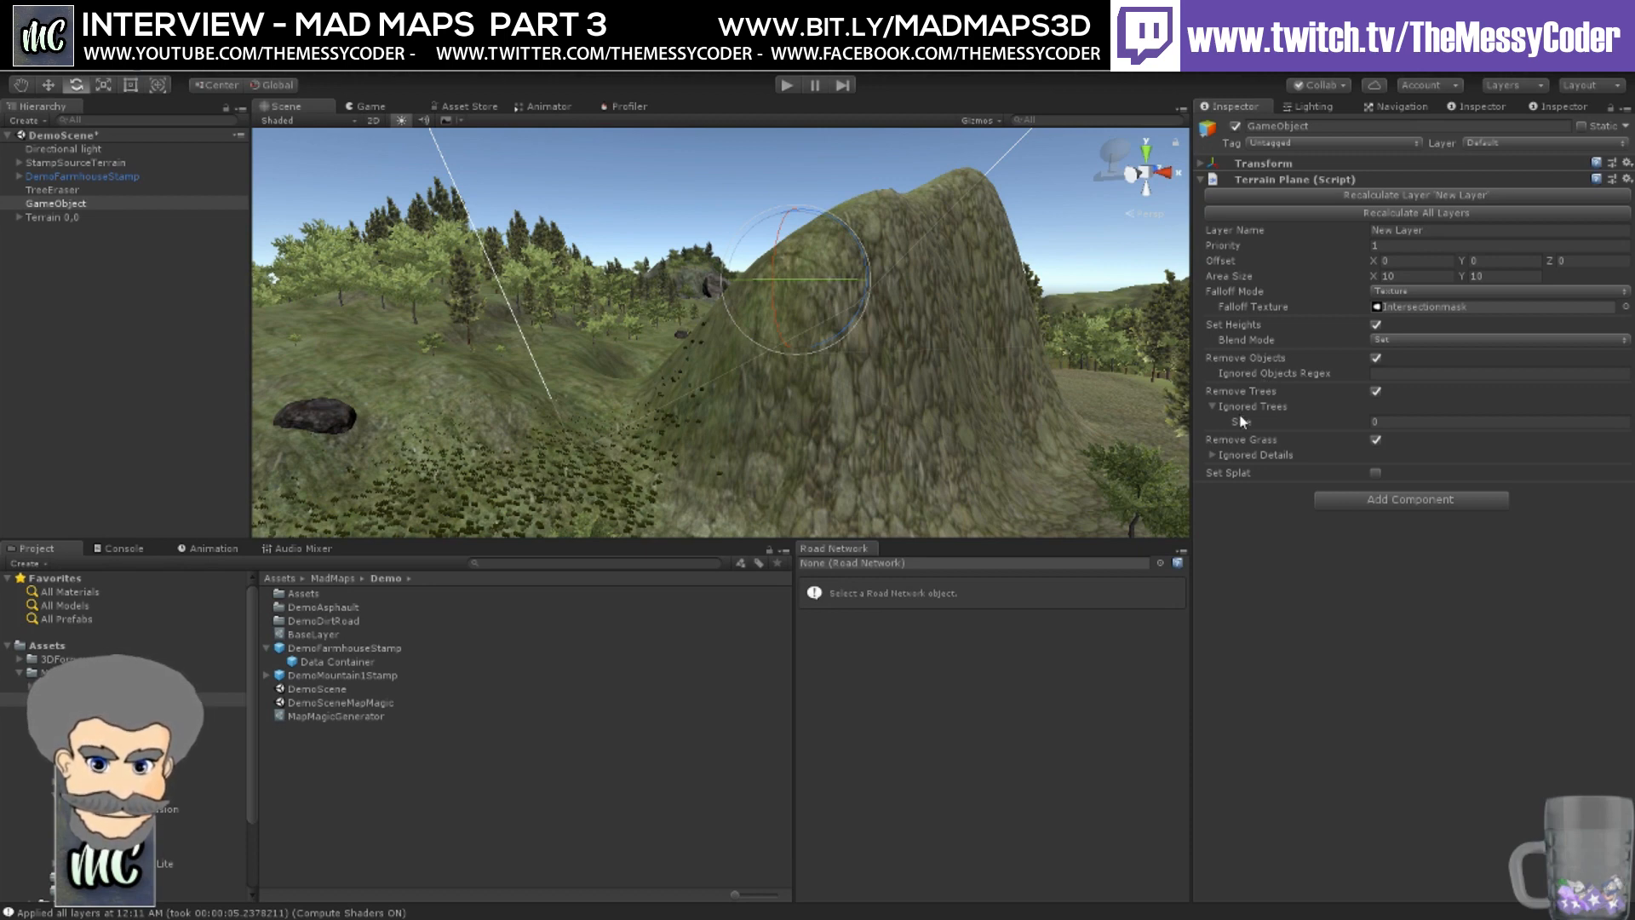
- Enable Set Splat on the terrain plane and assign TerrainTexture3Wrapper as its splat
left_click(1376, 473)
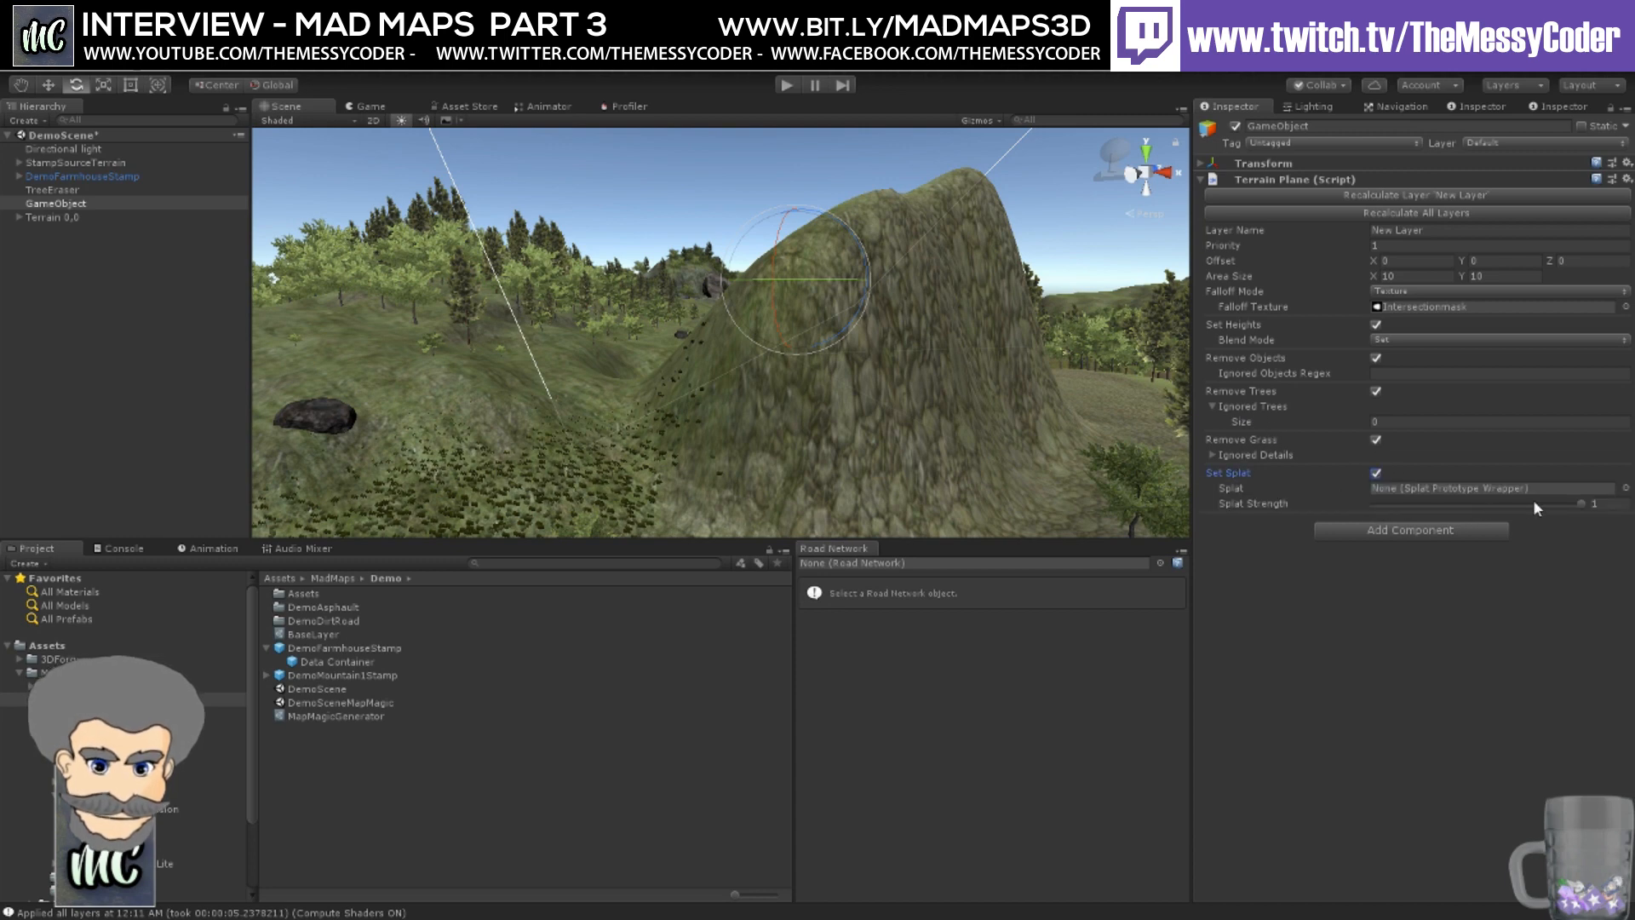
right_click_drag(710, 321, 785, 351)
left_click(1624, 489)
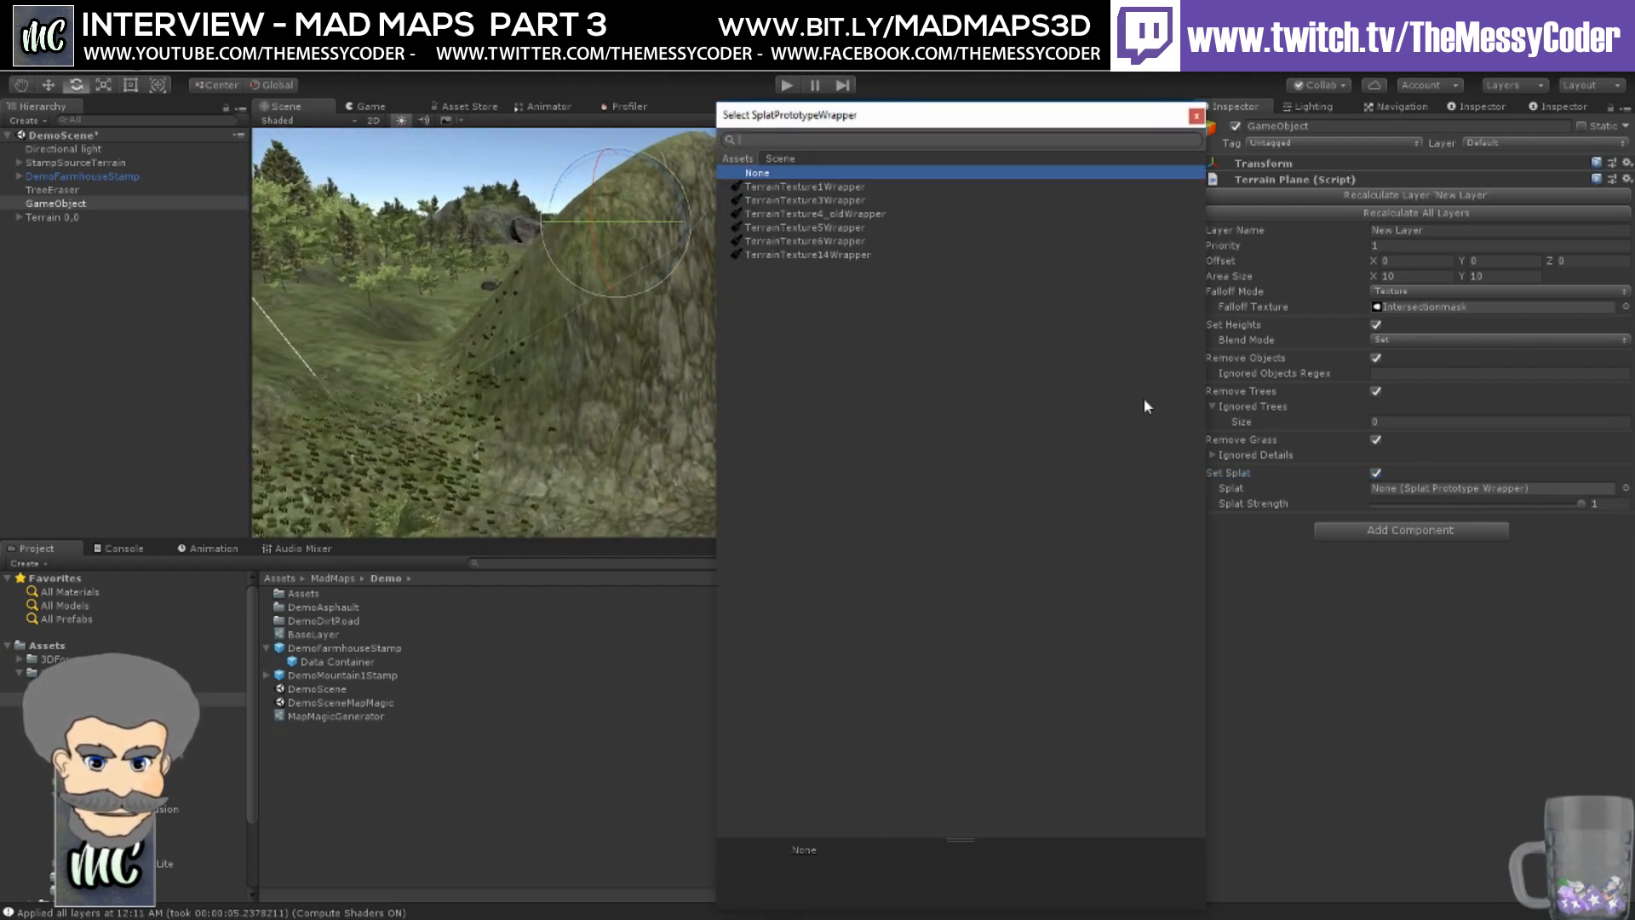
double_click(806, 198)
- Locate the assigned TerrainTexture3Wrapper asset in the Splats folder and inspect its texture and tiling settings
left_click(1397, 486)
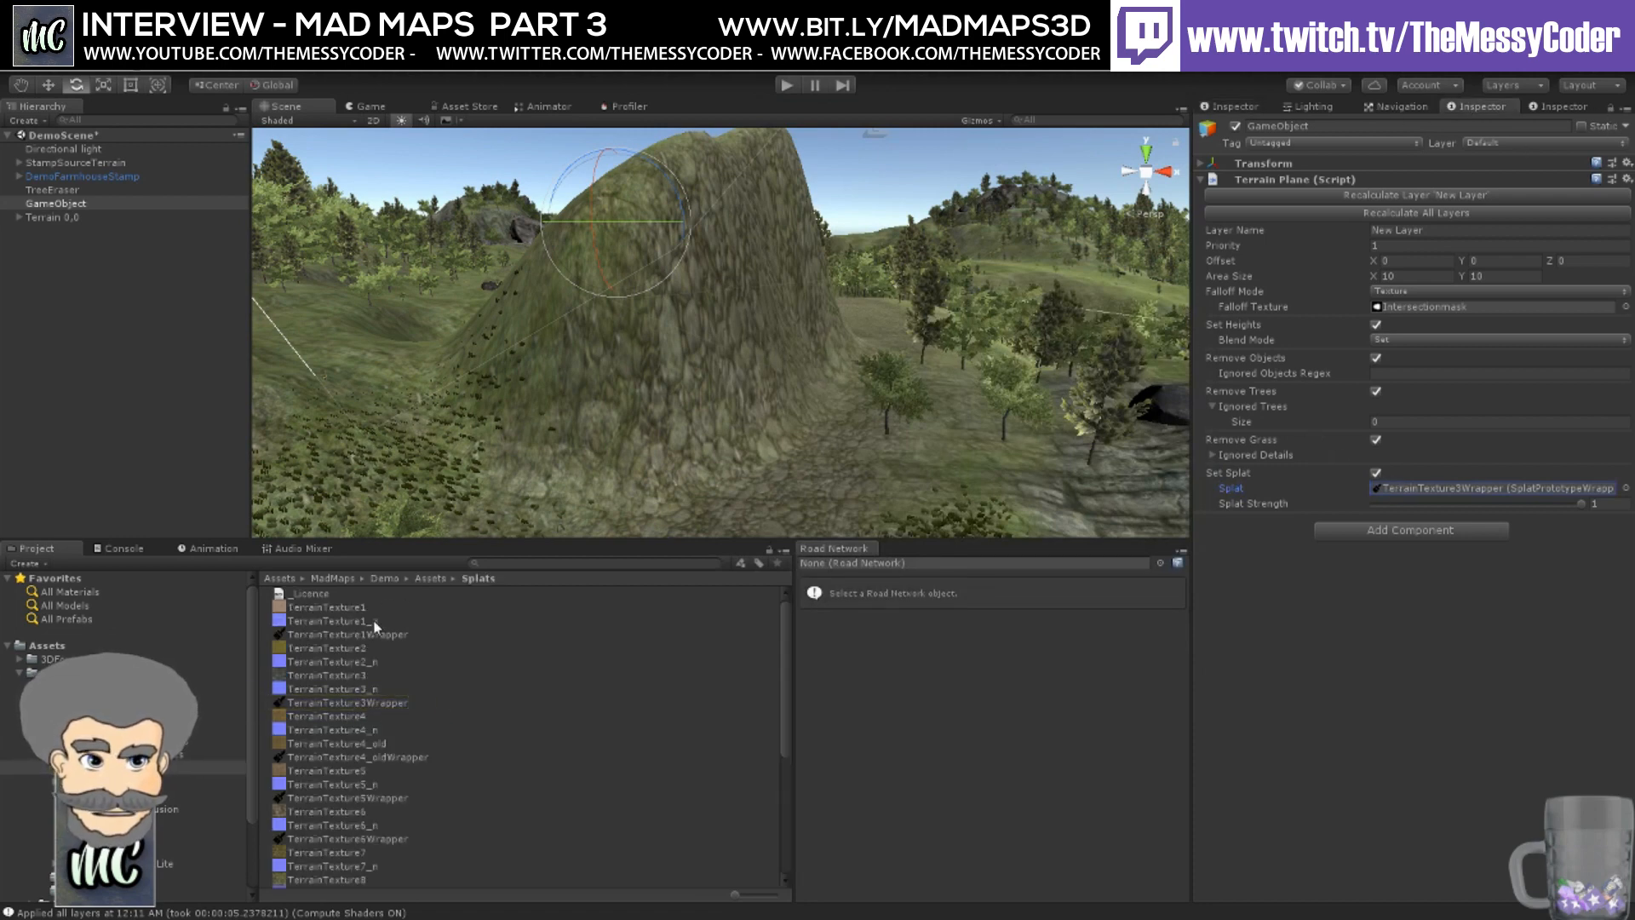
left_click(352, 703)
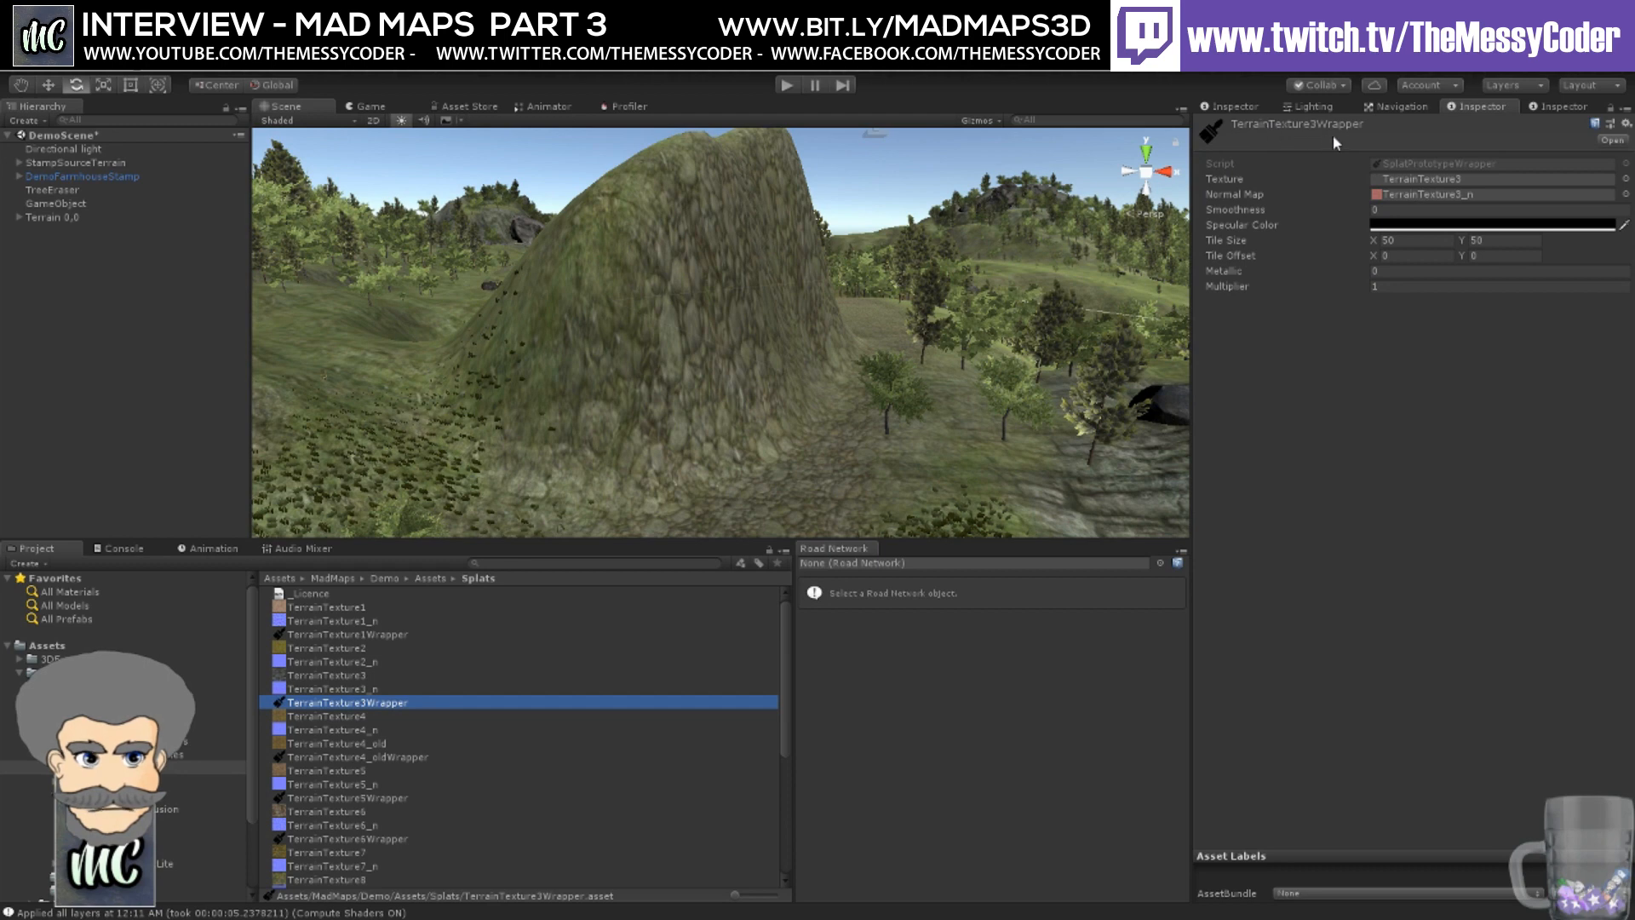
middle_click_drag(628, 307, 860, 424)
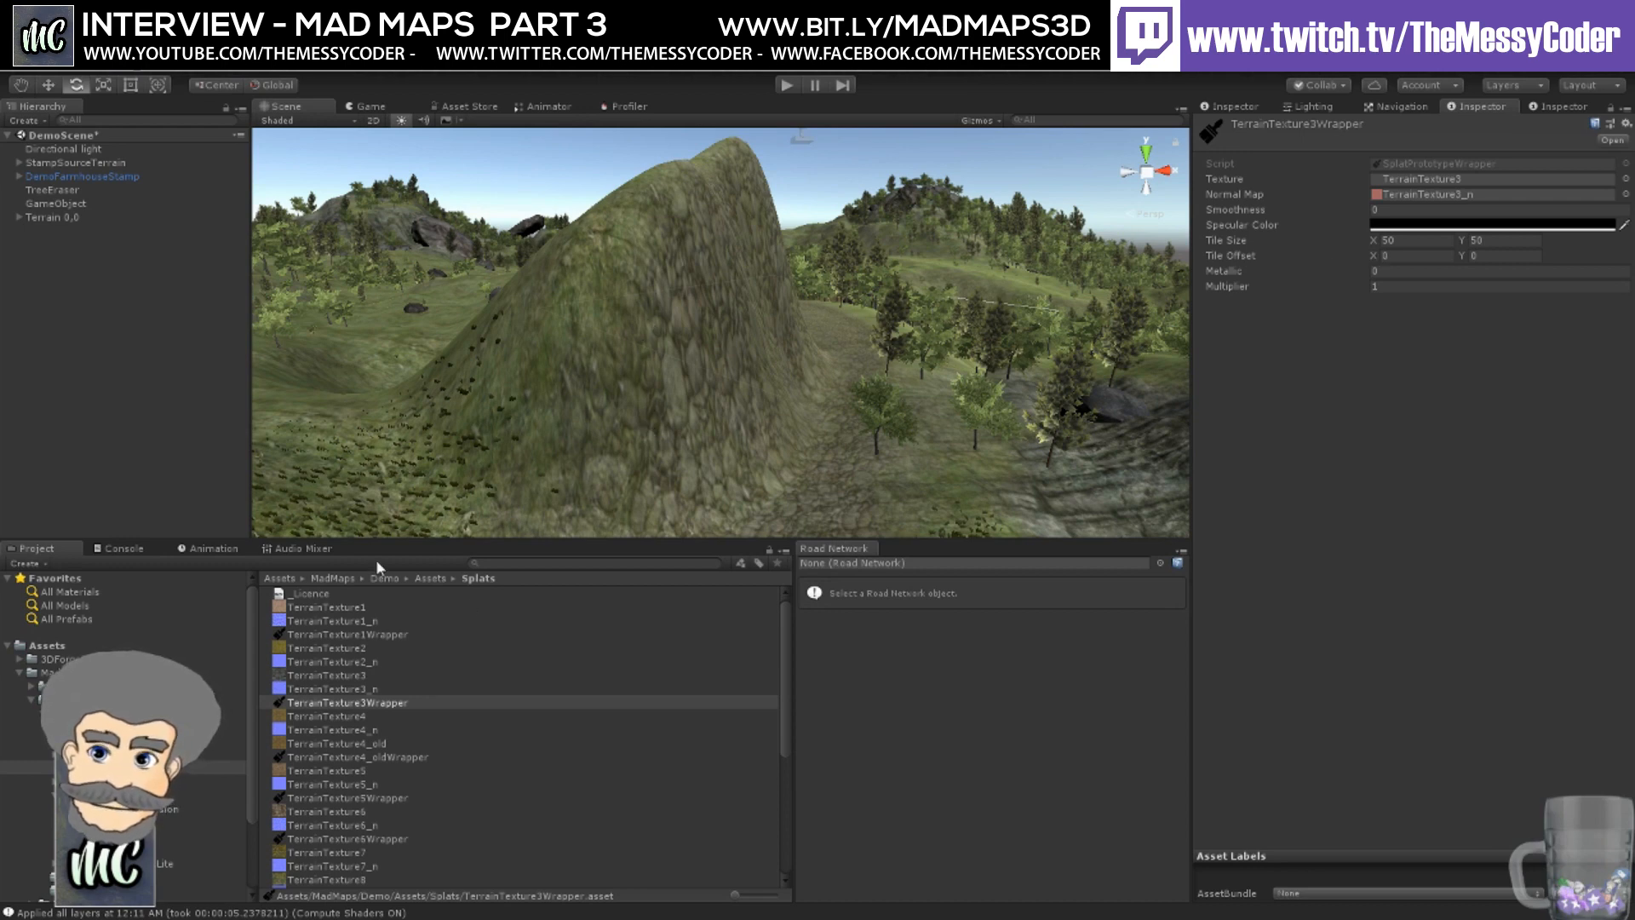
- Reselect the terrain plane GameObject and look over the rocky ridge and its surroundings
left_click(57, 204)
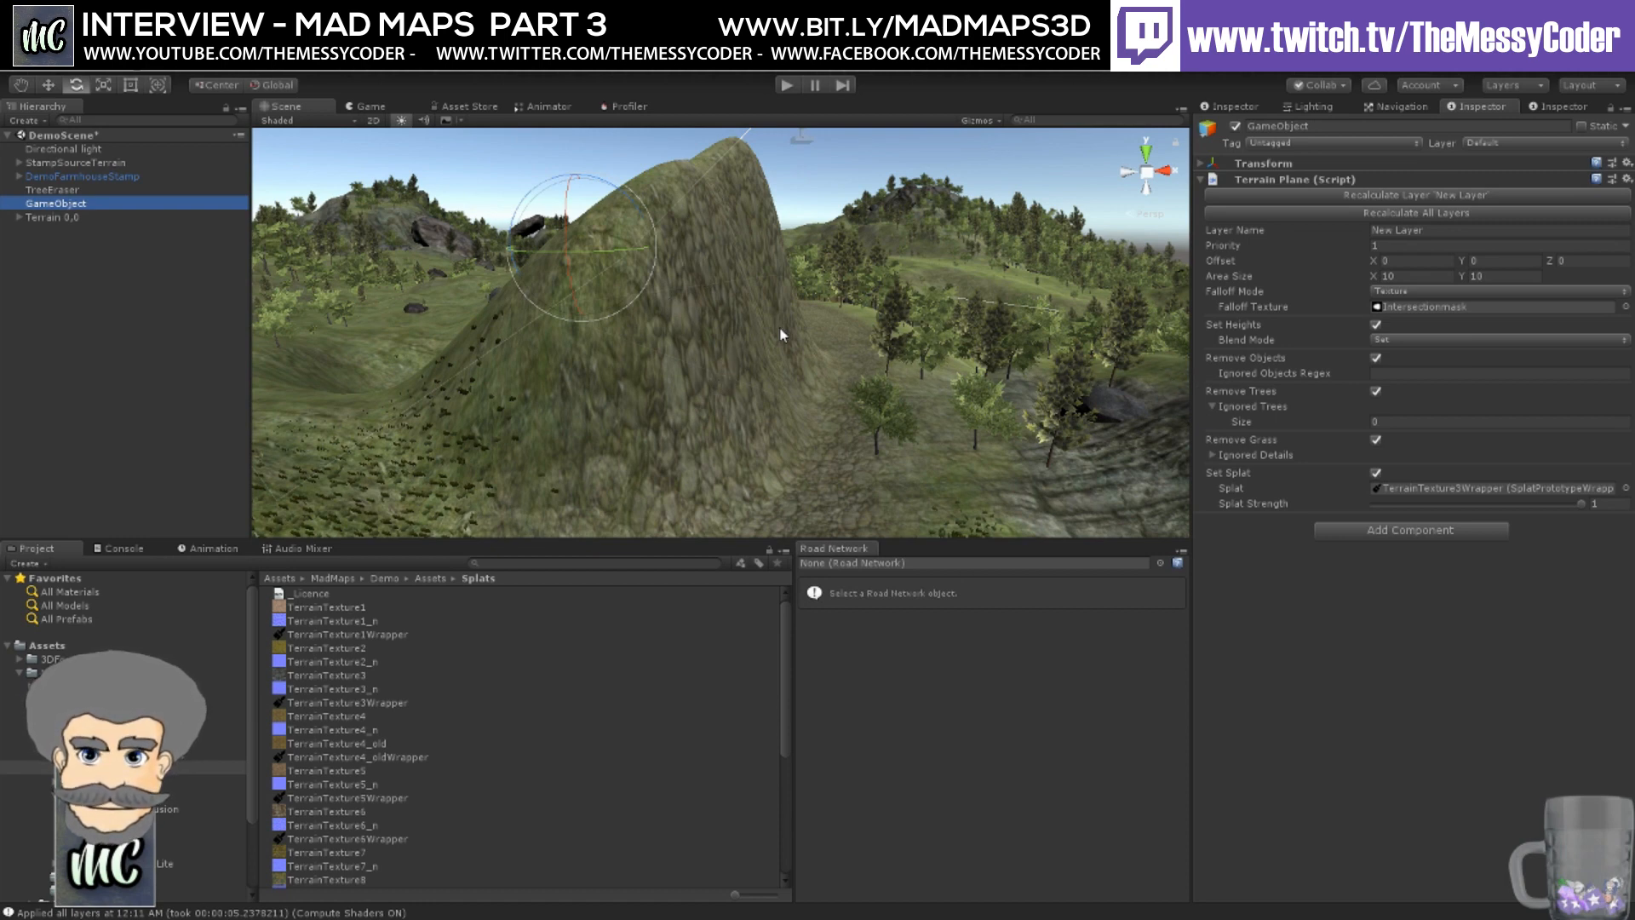
left_click_drag(779, 335, 655, 336, "alt")
right_click_drag(654, 336, 569, 352)
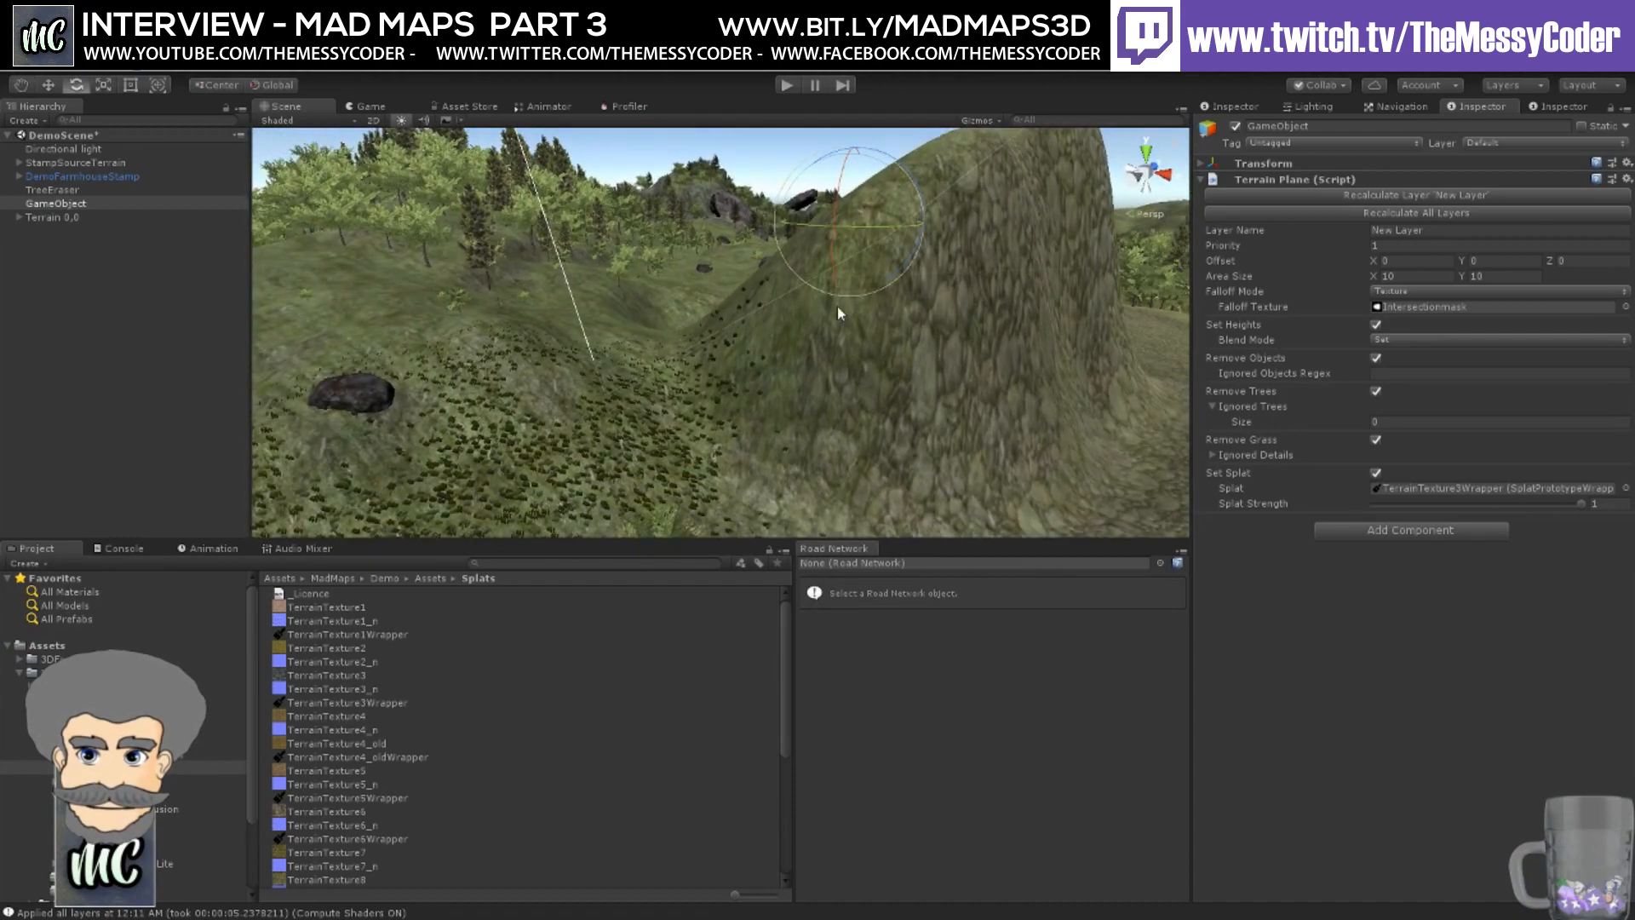
right_click_drag(843, 302, 1017, 247)
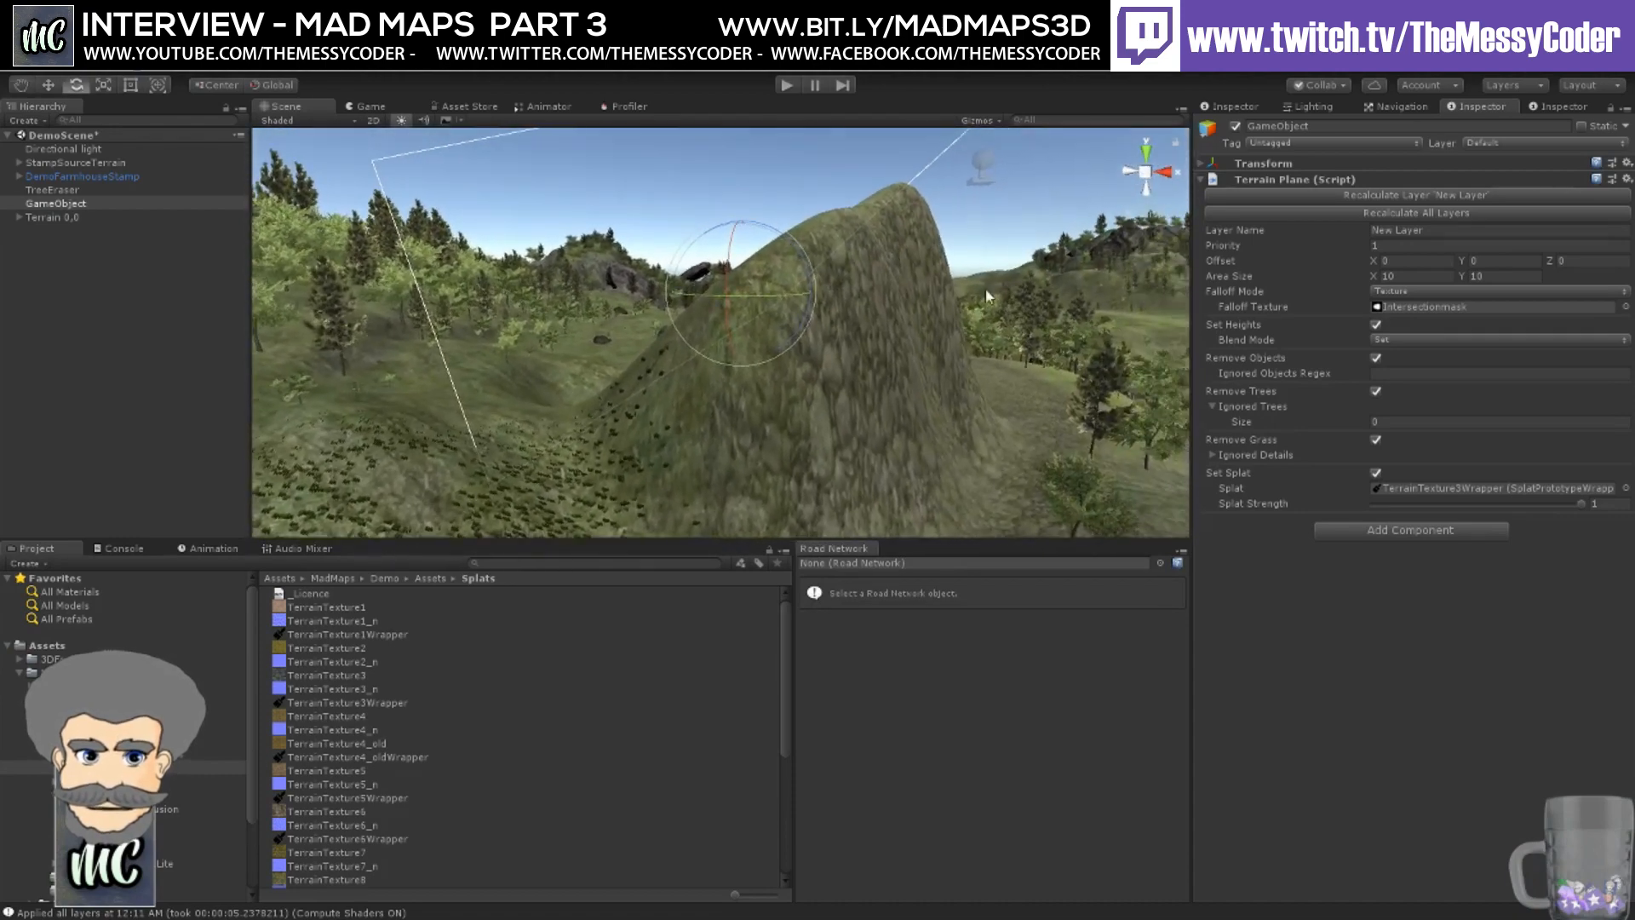
middle_click_drag(1013, 256, 622, 308)
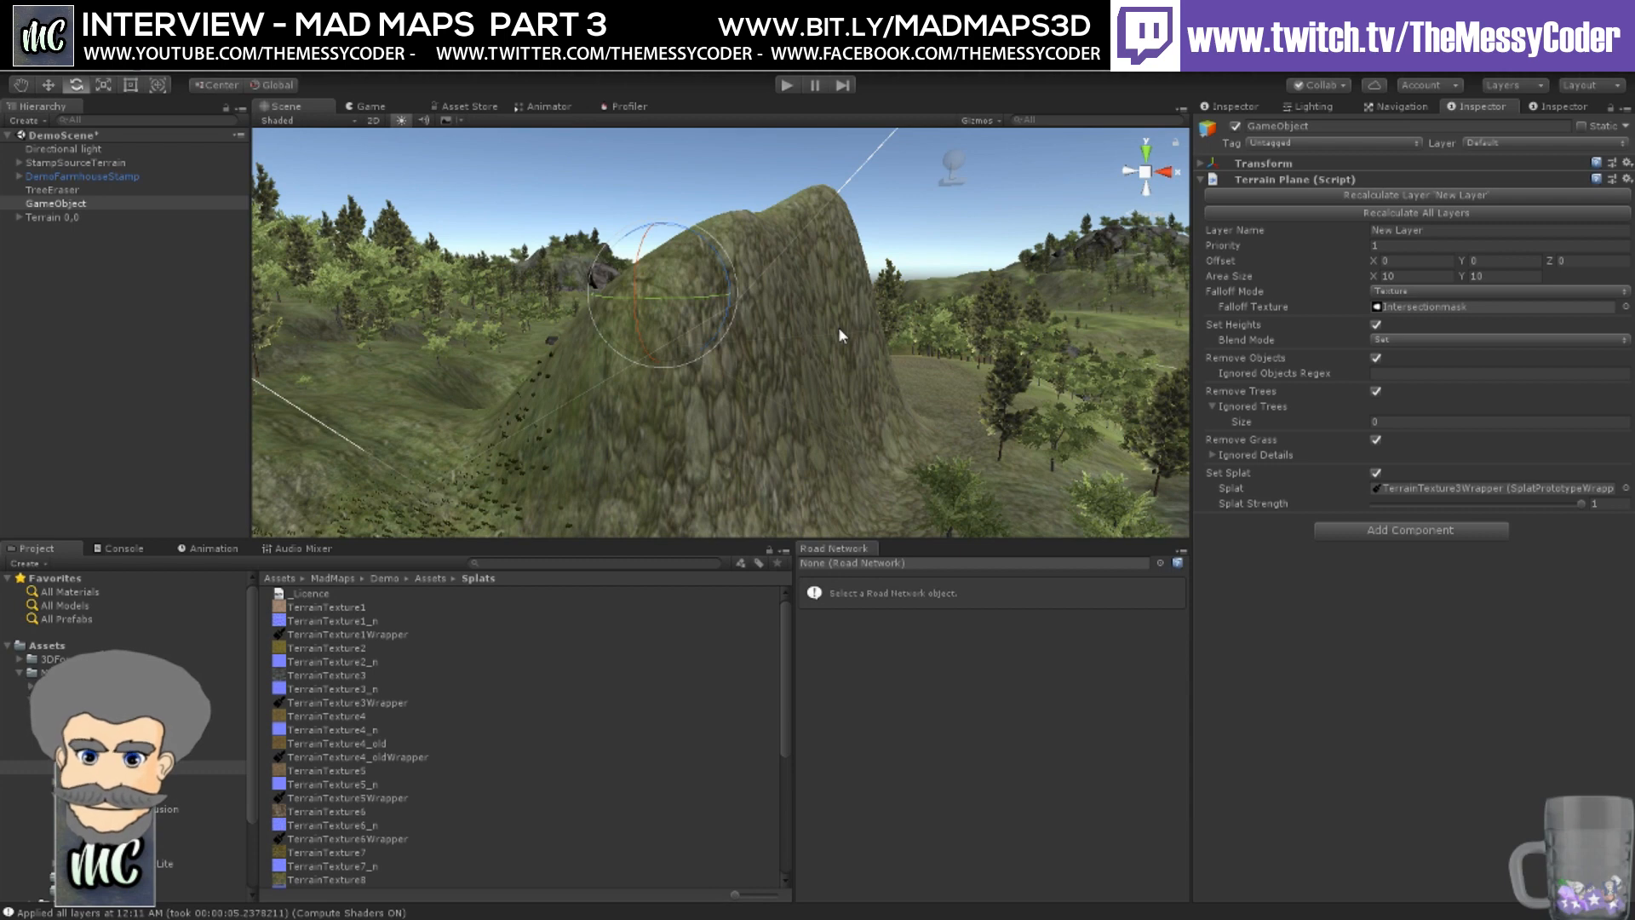
scroll(823, 427, "down", 5)
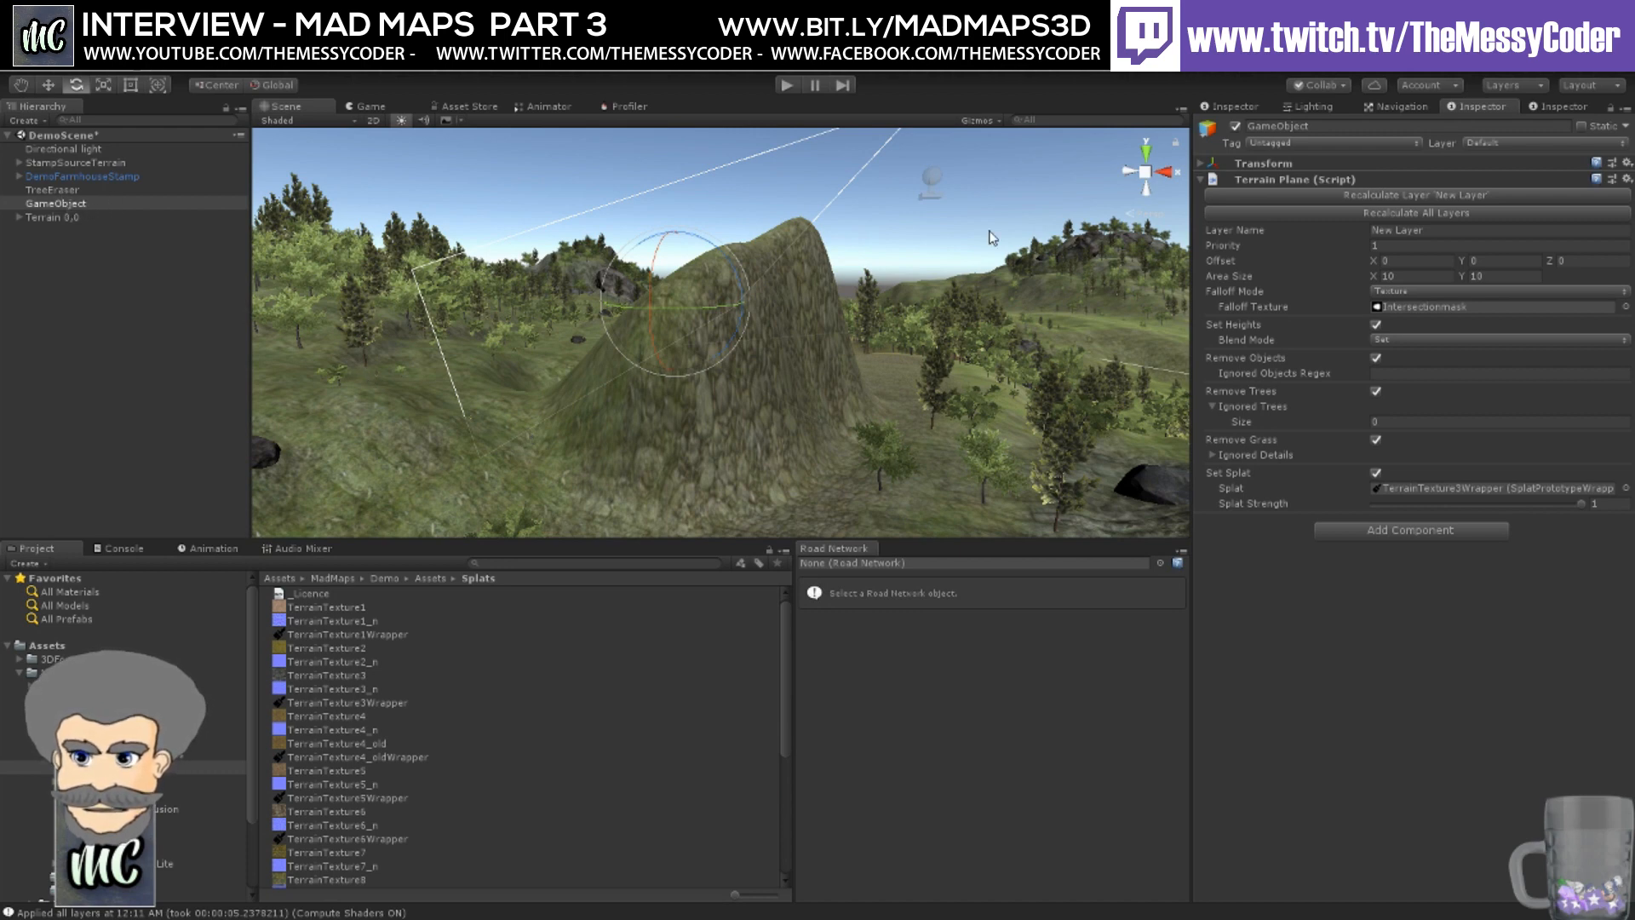
- Unlock the Inspector to show Terrain 0,0 and add a Procedural Layer to its Terrain Wrapper
left_click(1233, 106)
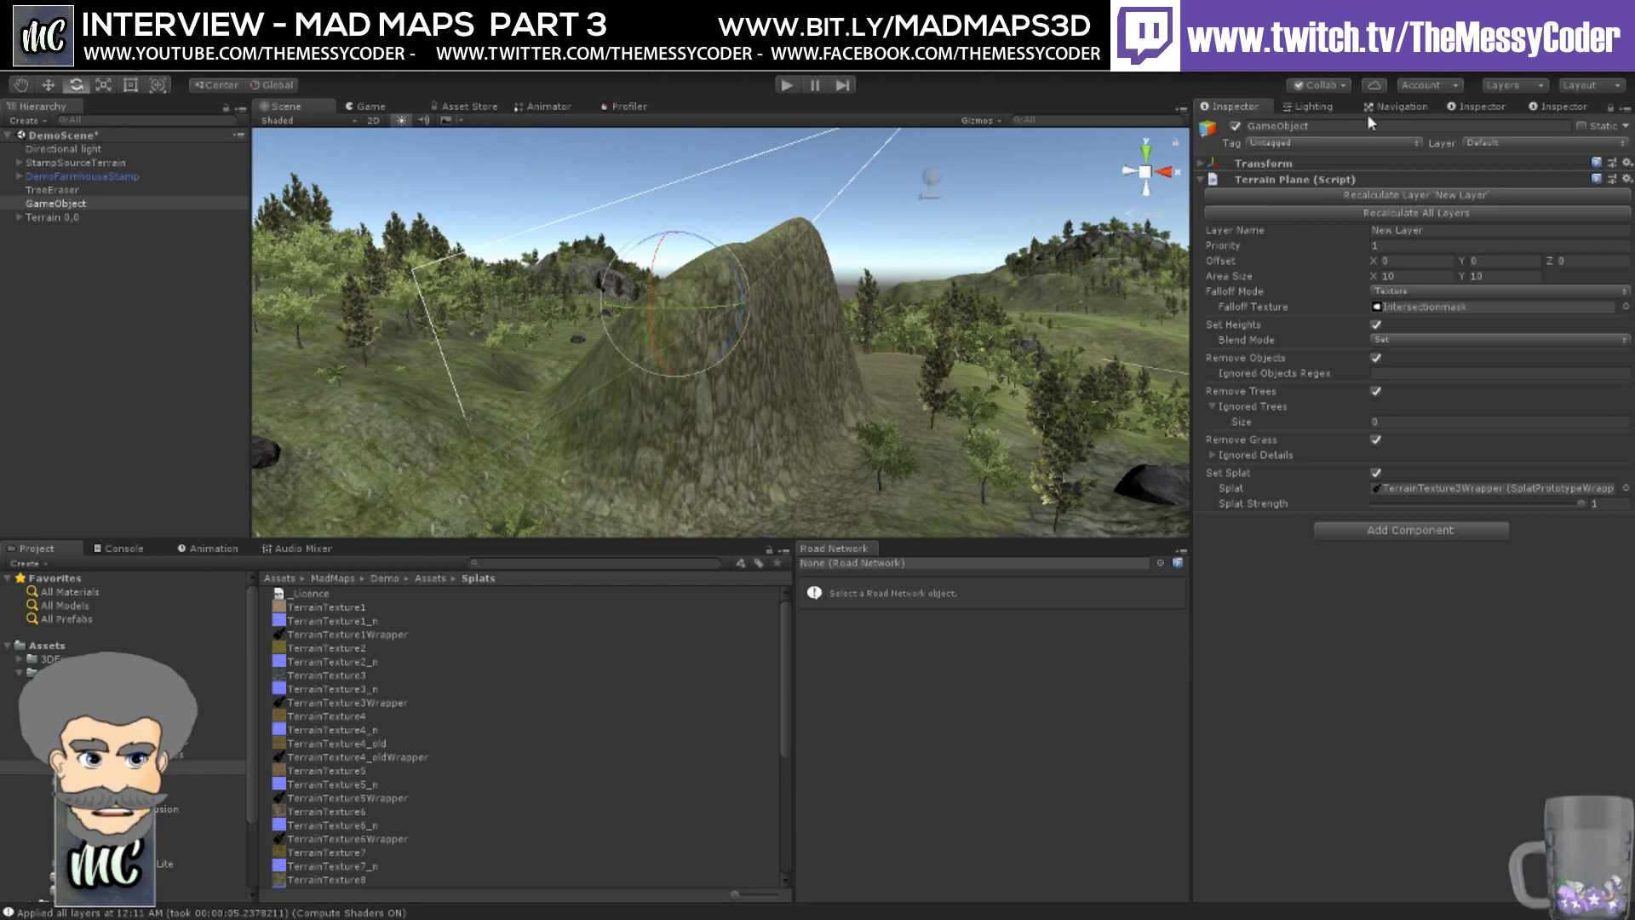
left_click(81, 175)
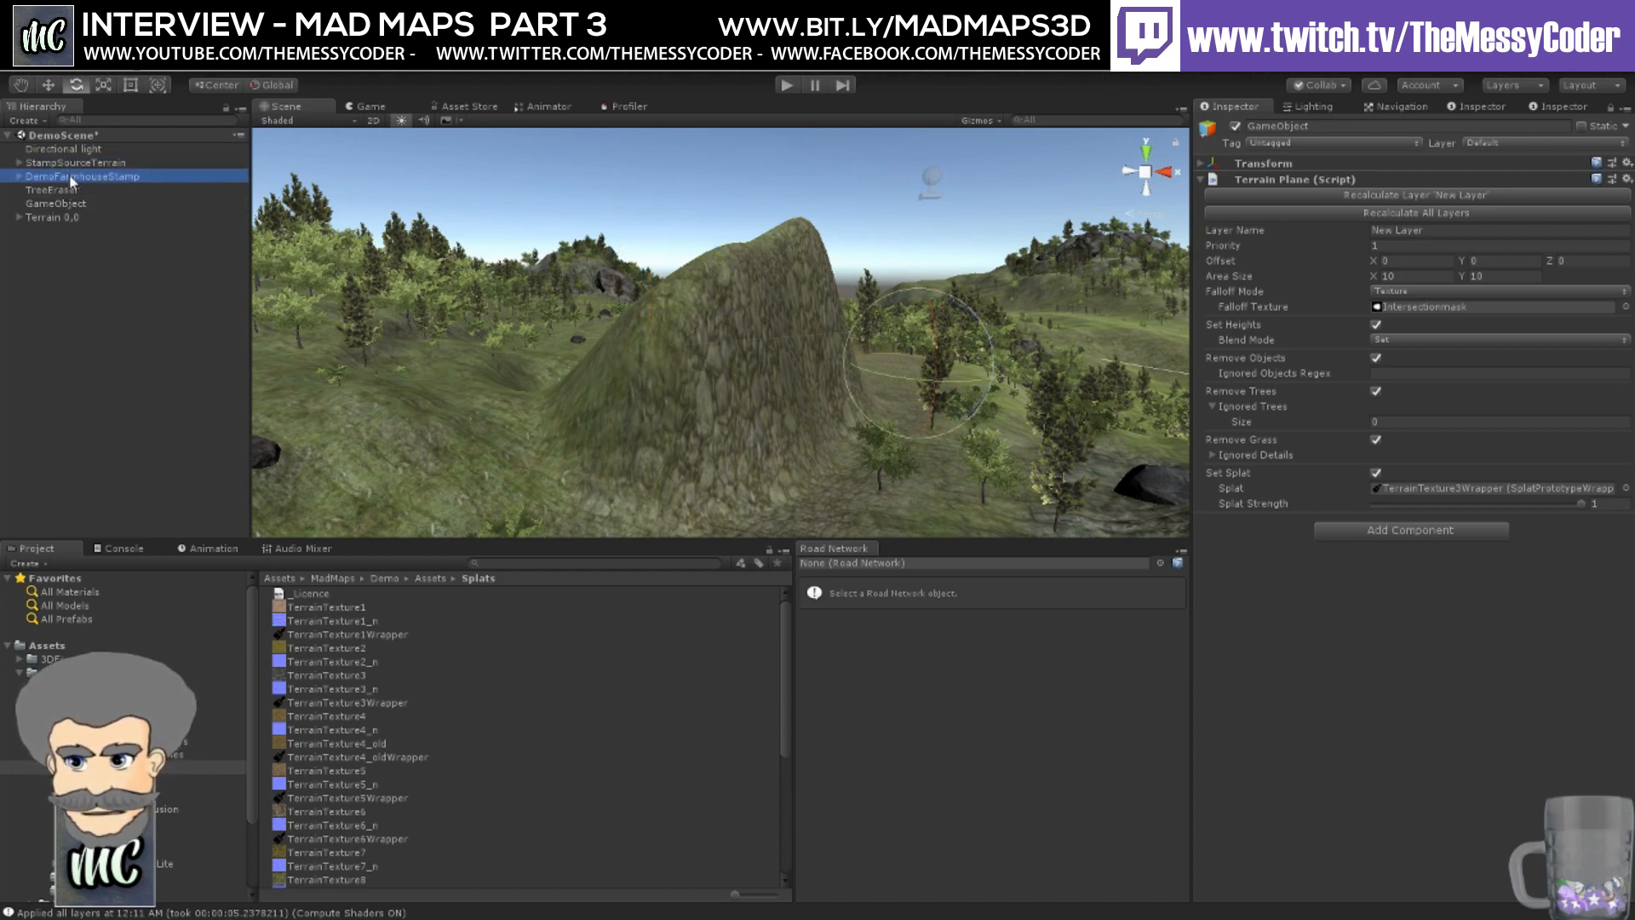
left_click(57, 217)
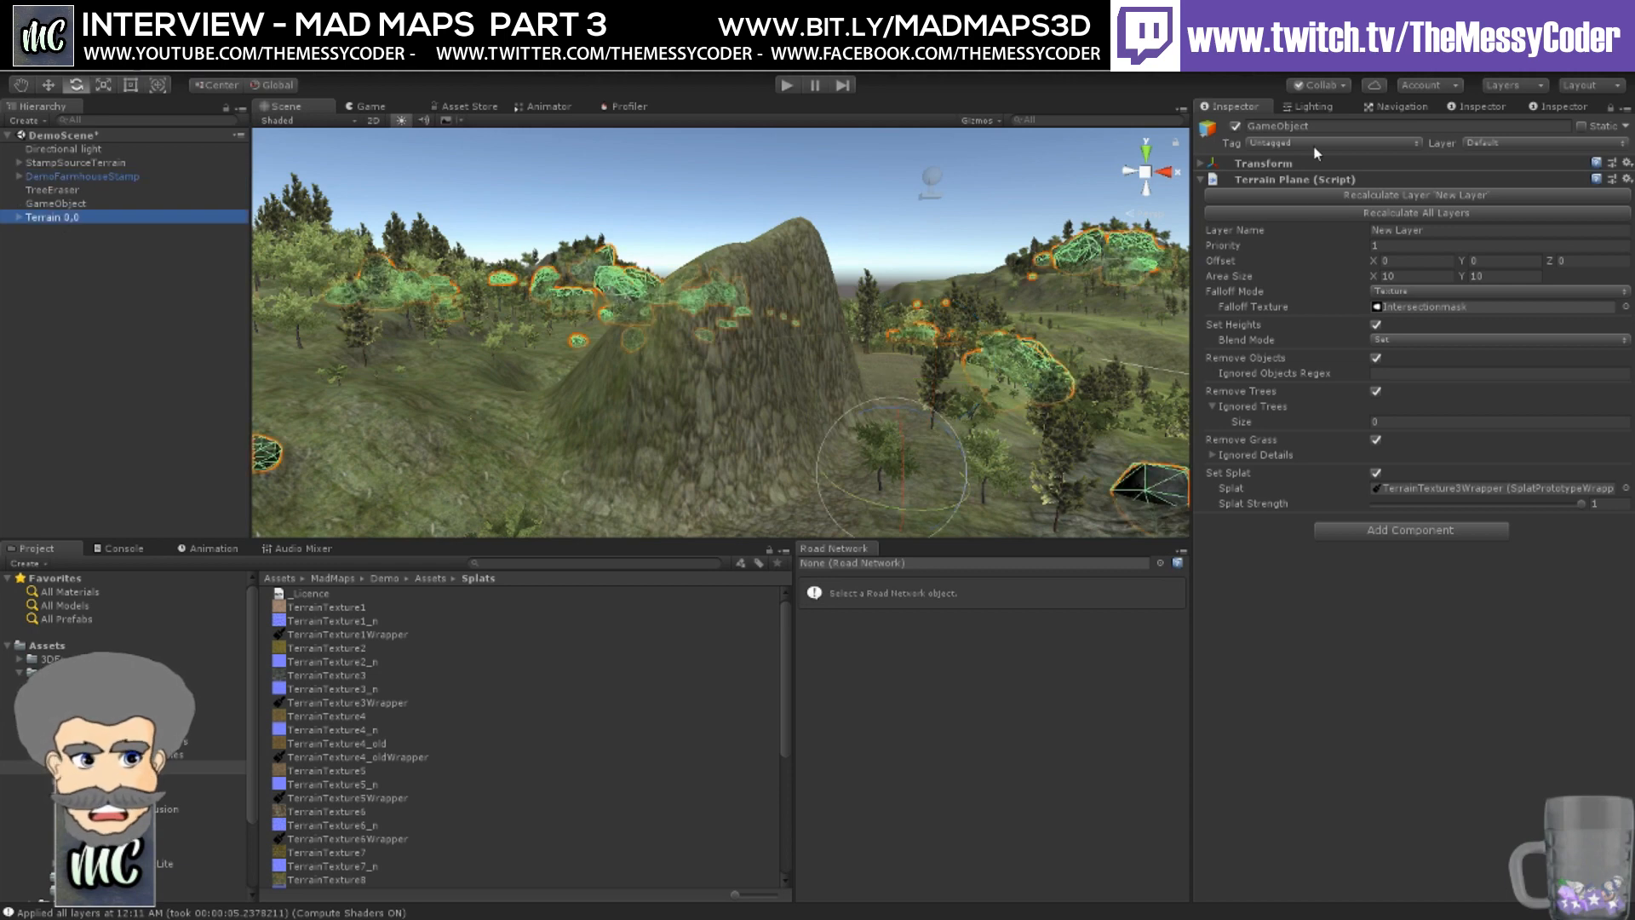
left_click(1609, 108)
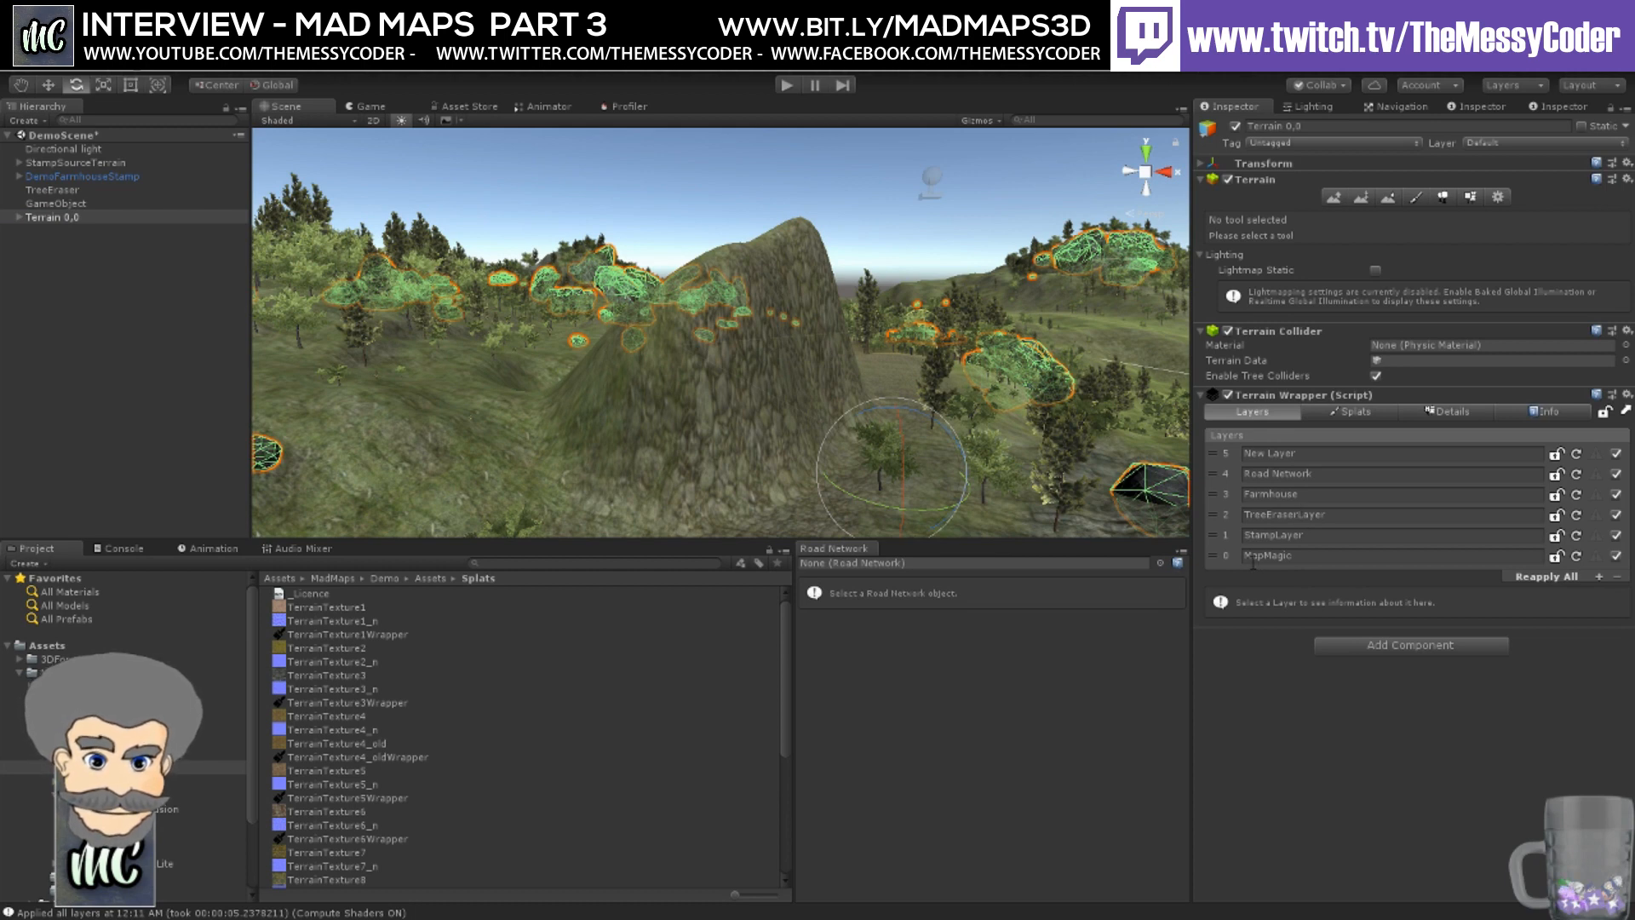
left_click(1598, 577)
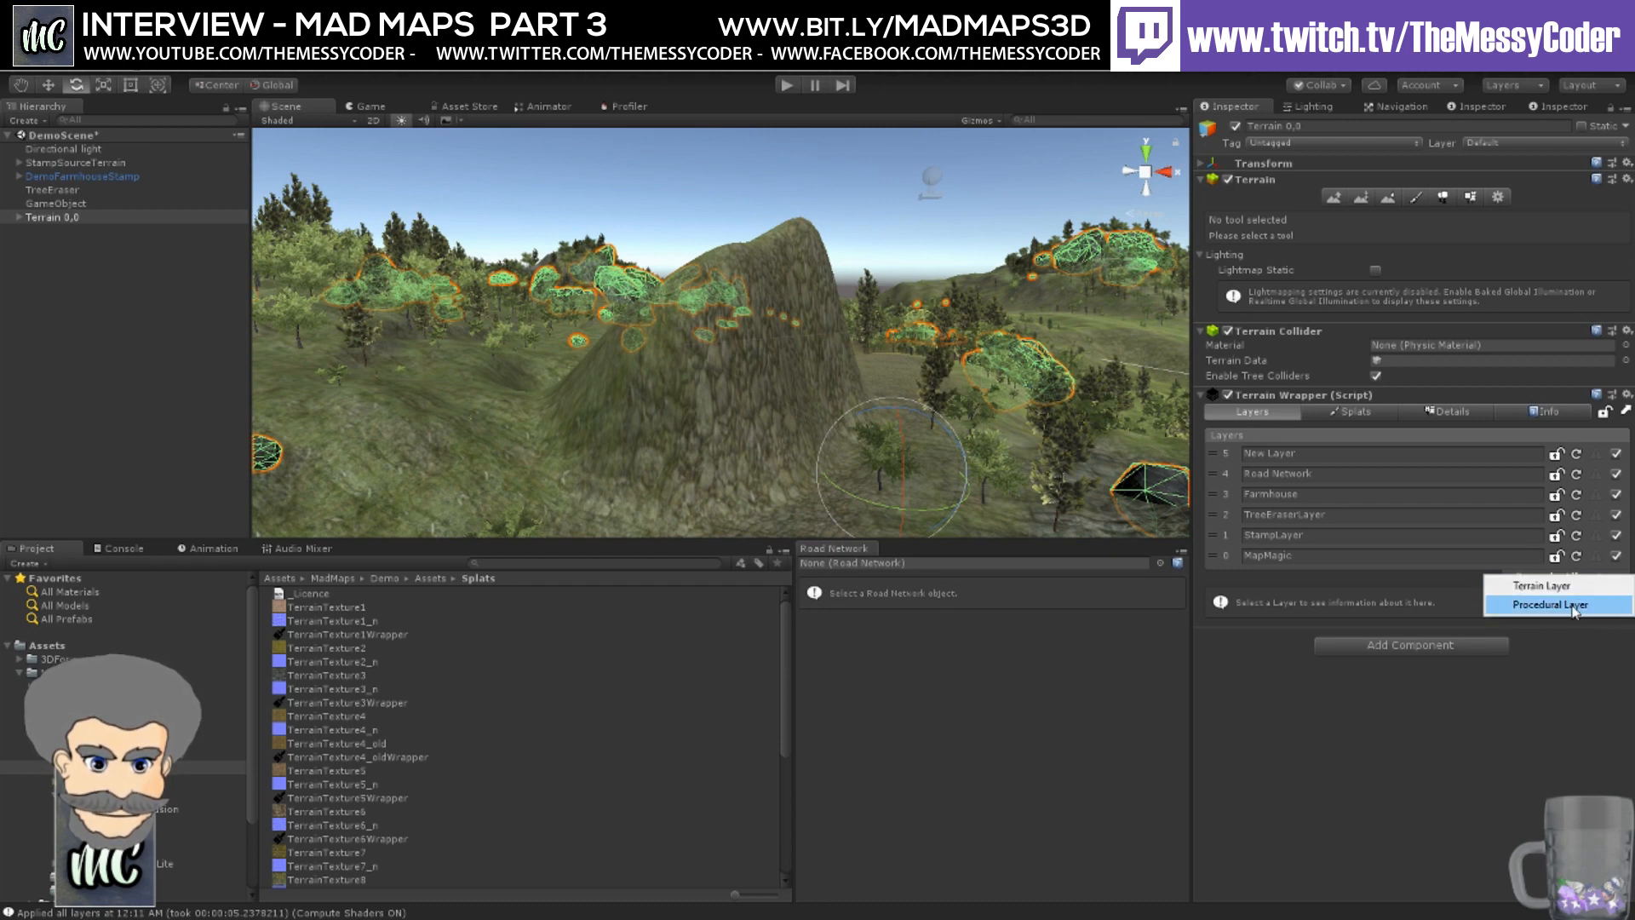
left_click(1574, 606)
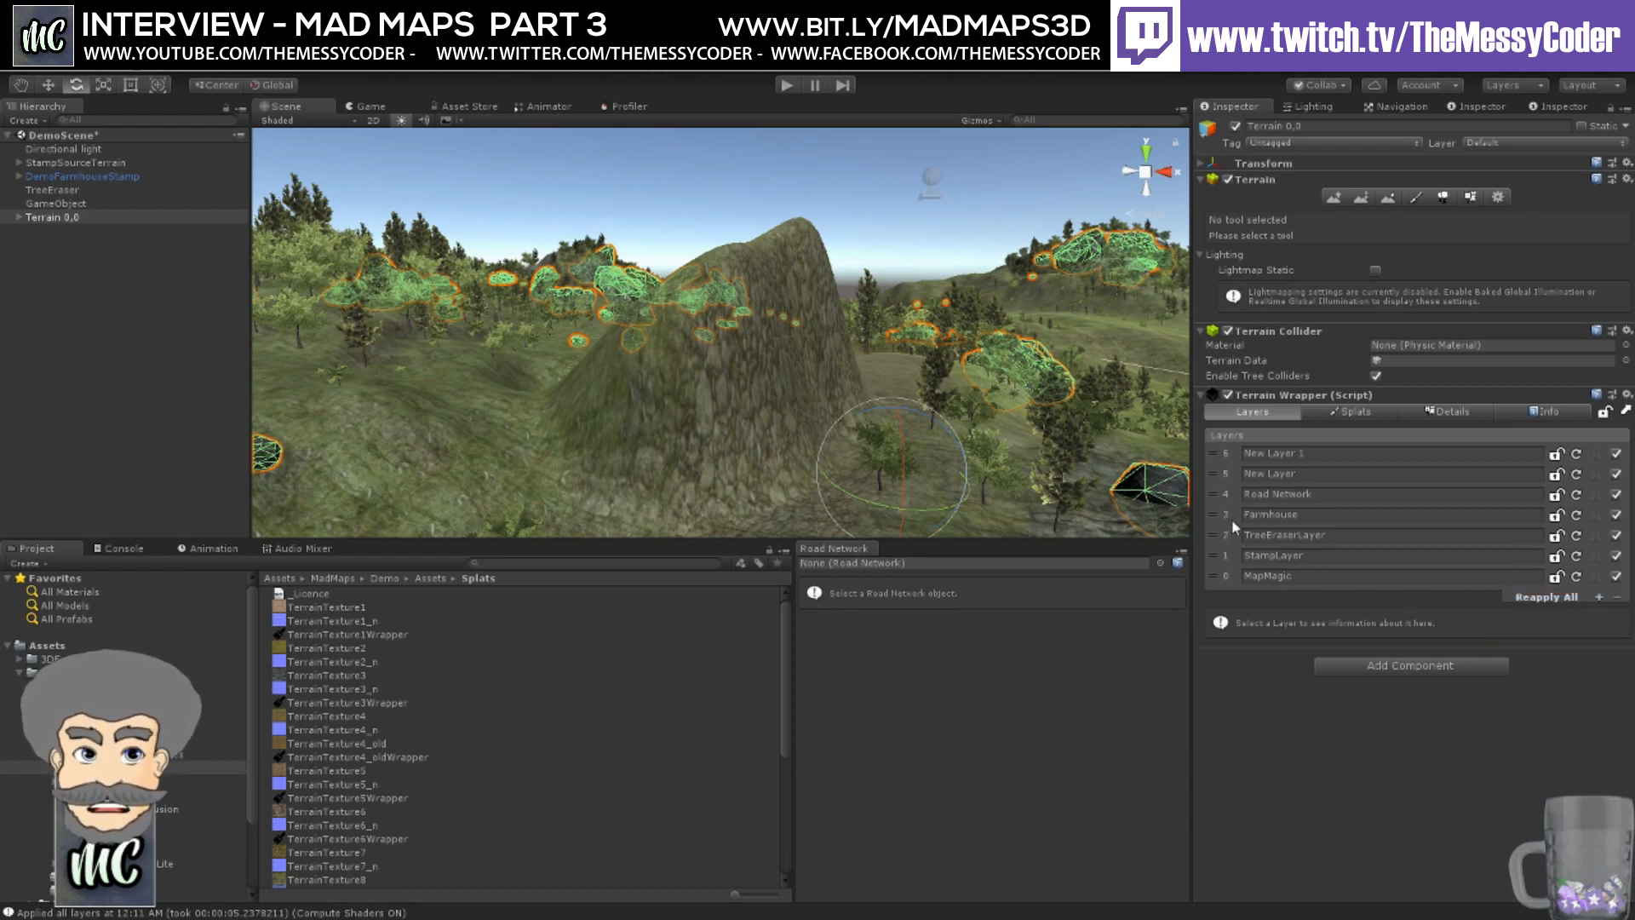
- Add a tree Proximity Filter component to the new procedural layer and set its distance to 10
left_click(1223, 455)
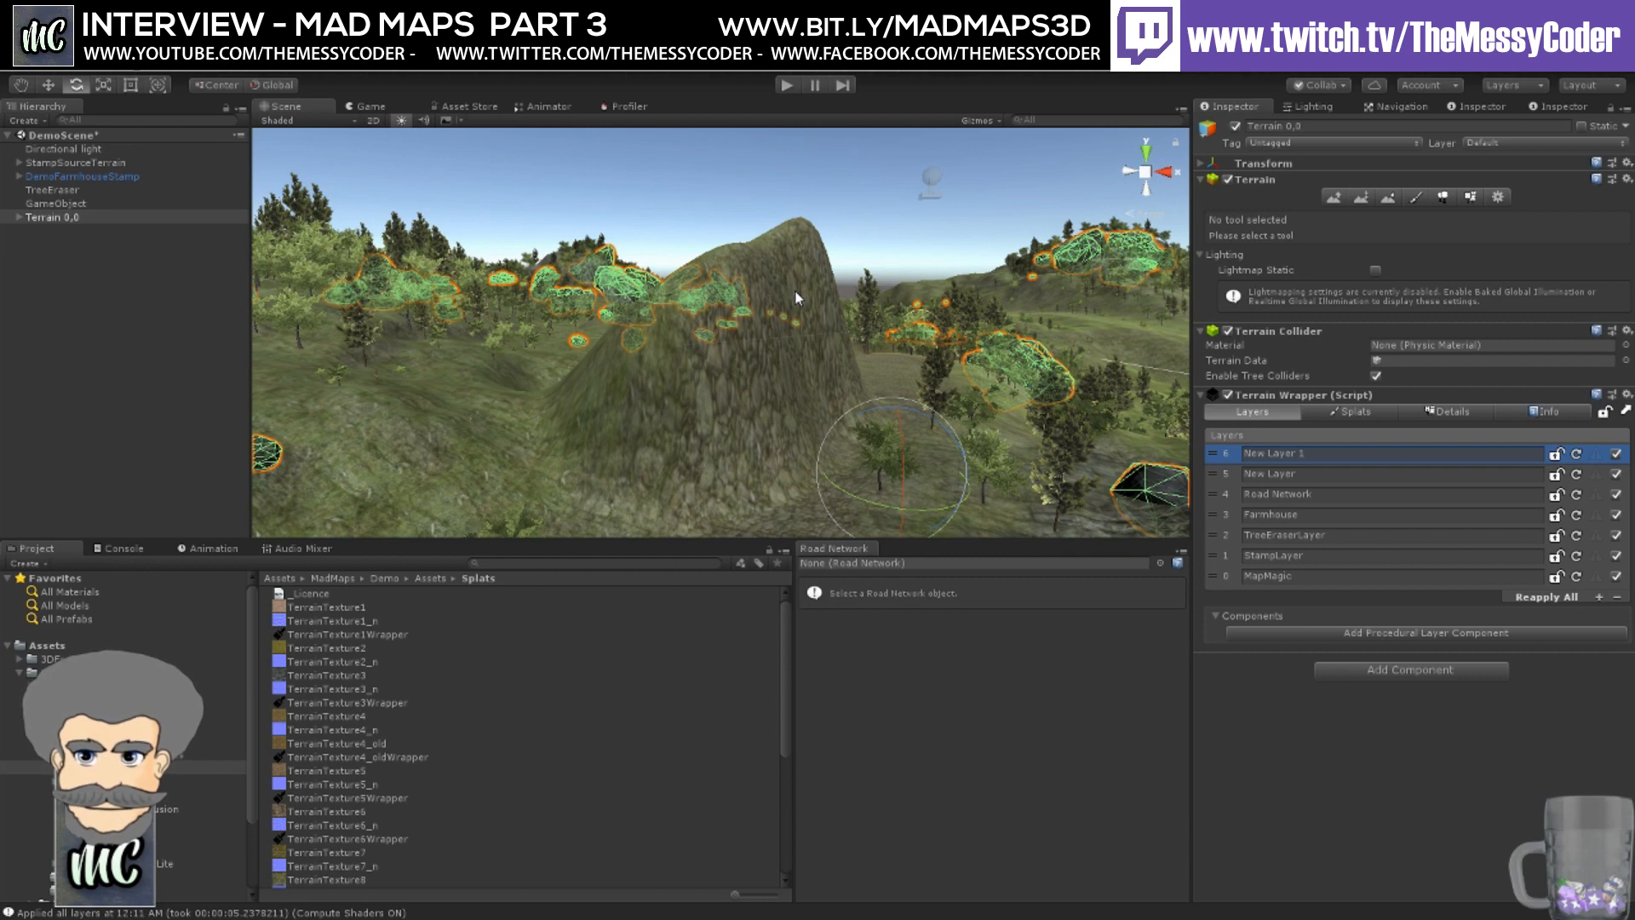
left_click(1332, 636)
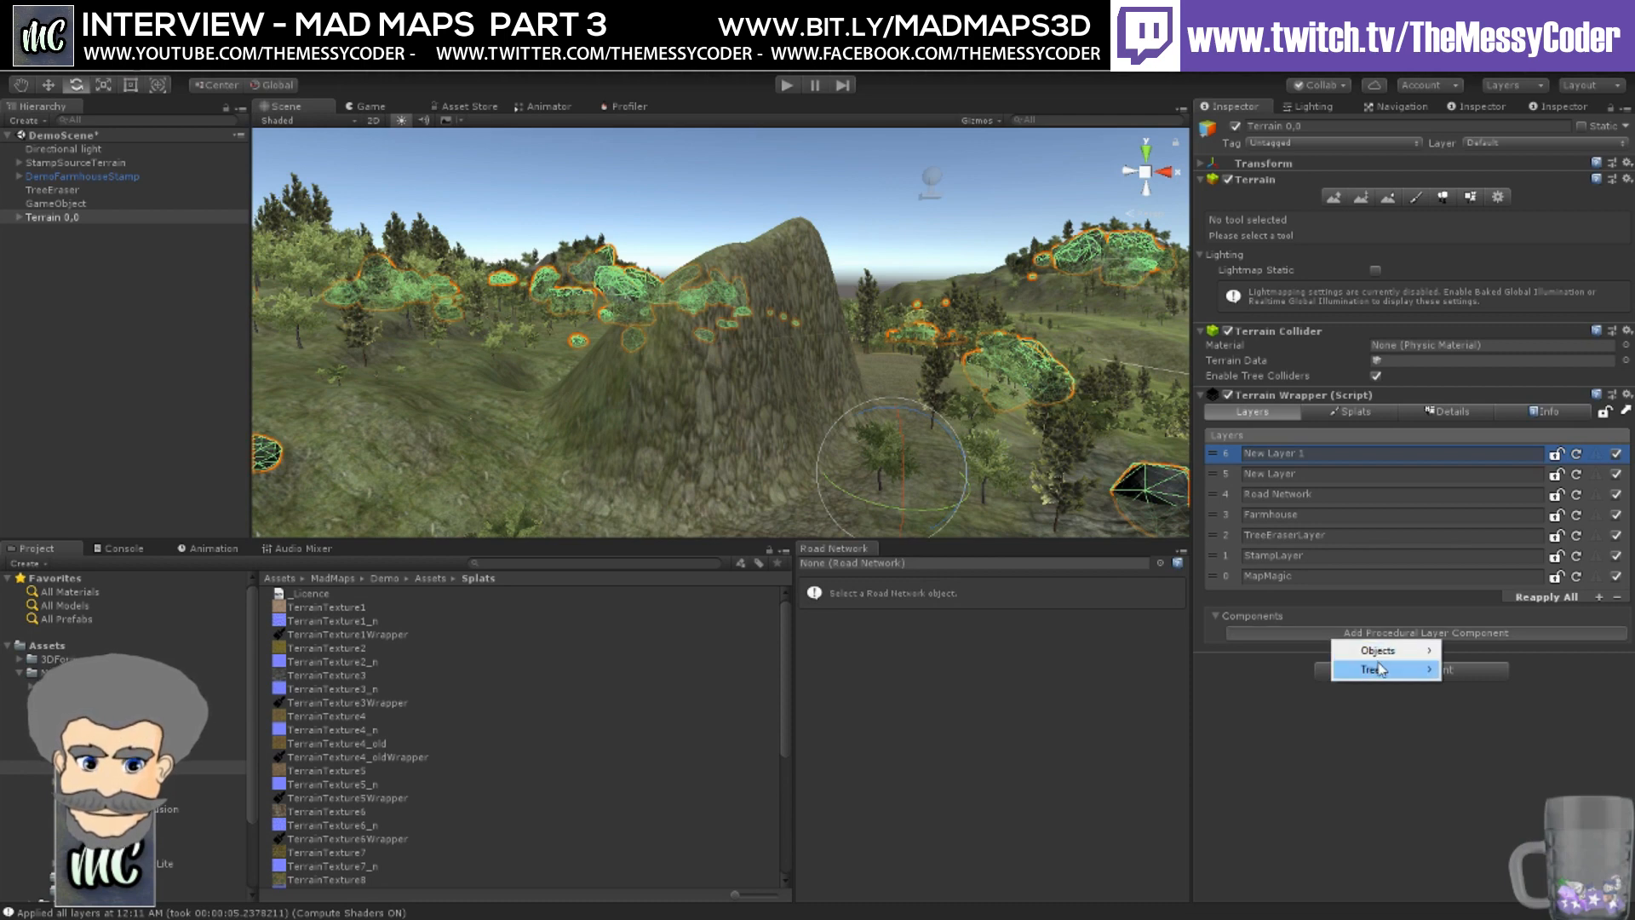
mouse_move(1379, 669)
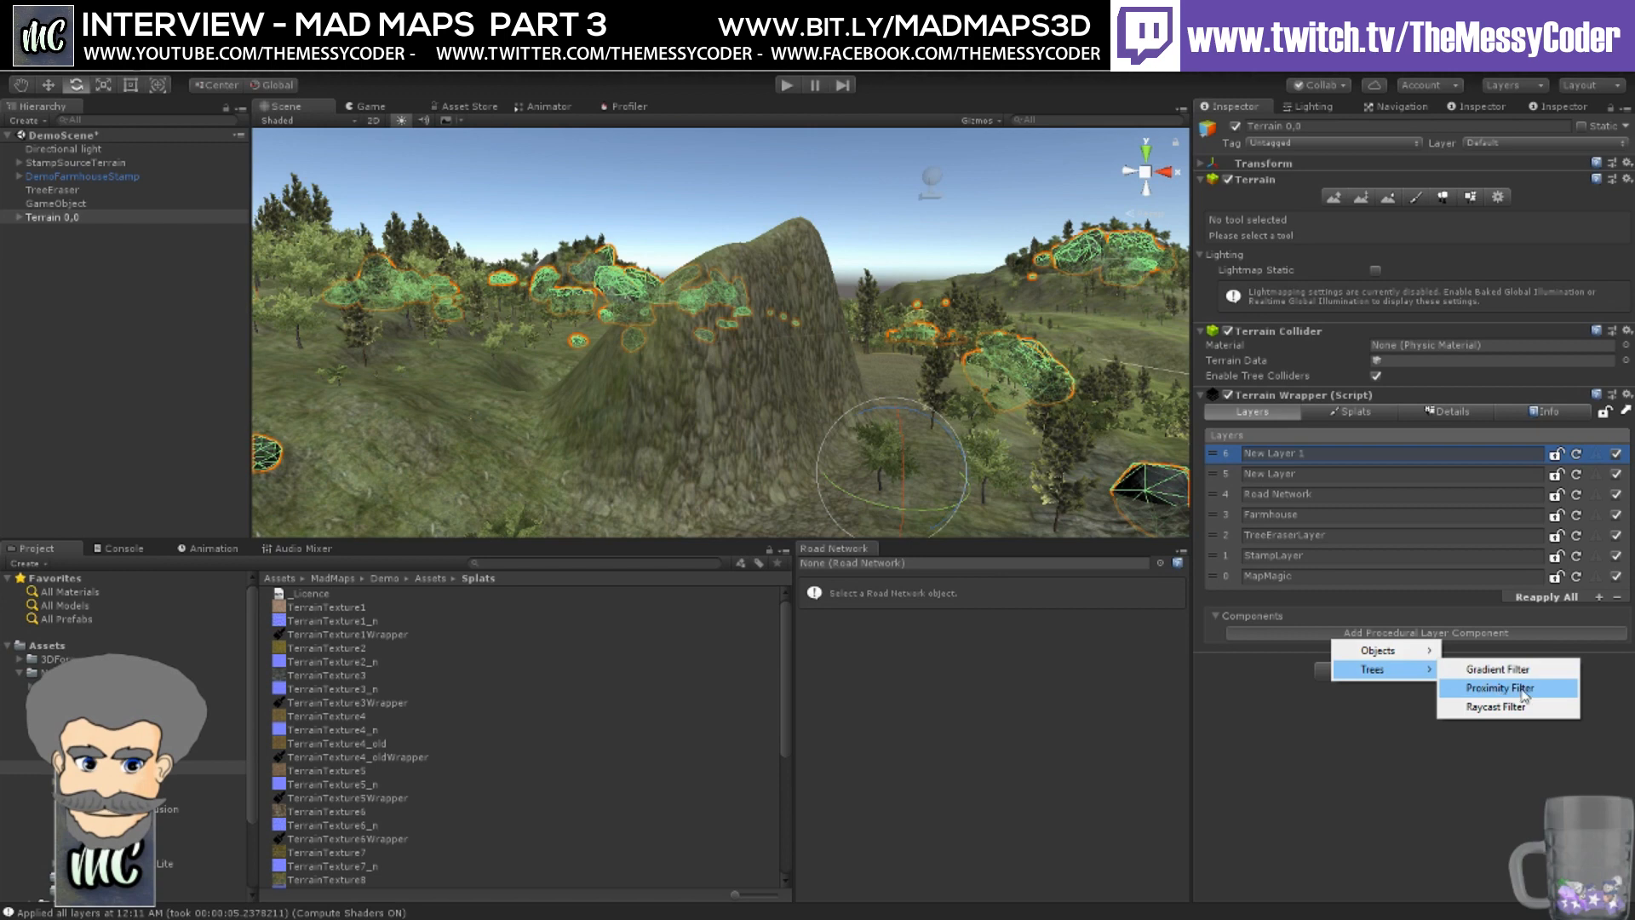
left_click(1528, 690)
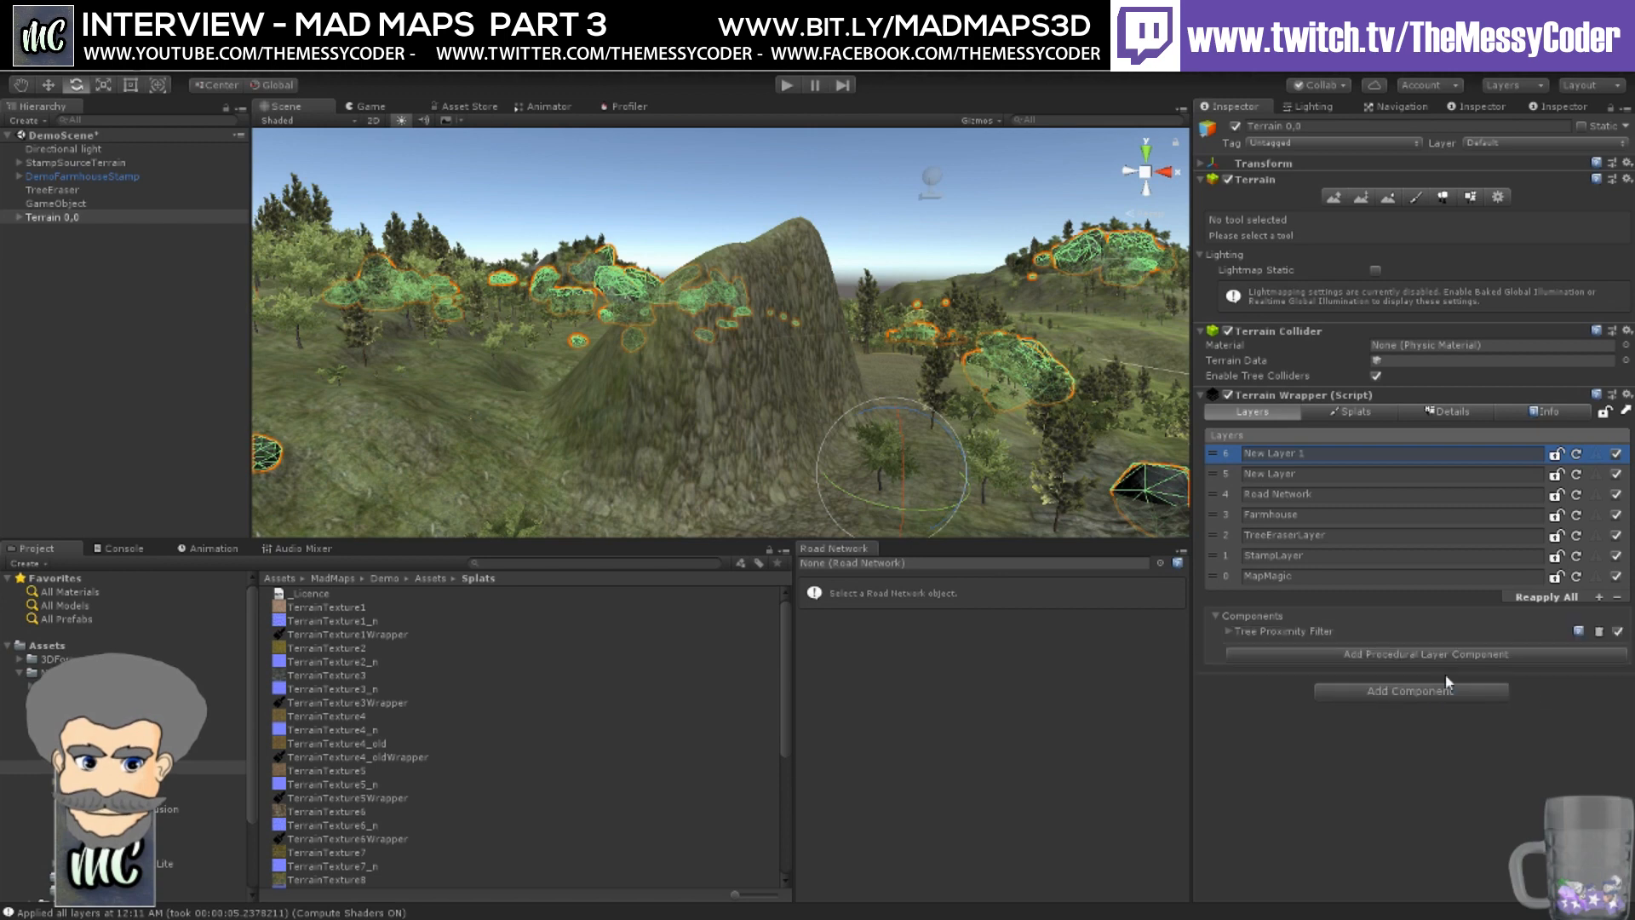
left_click(1231, 629)
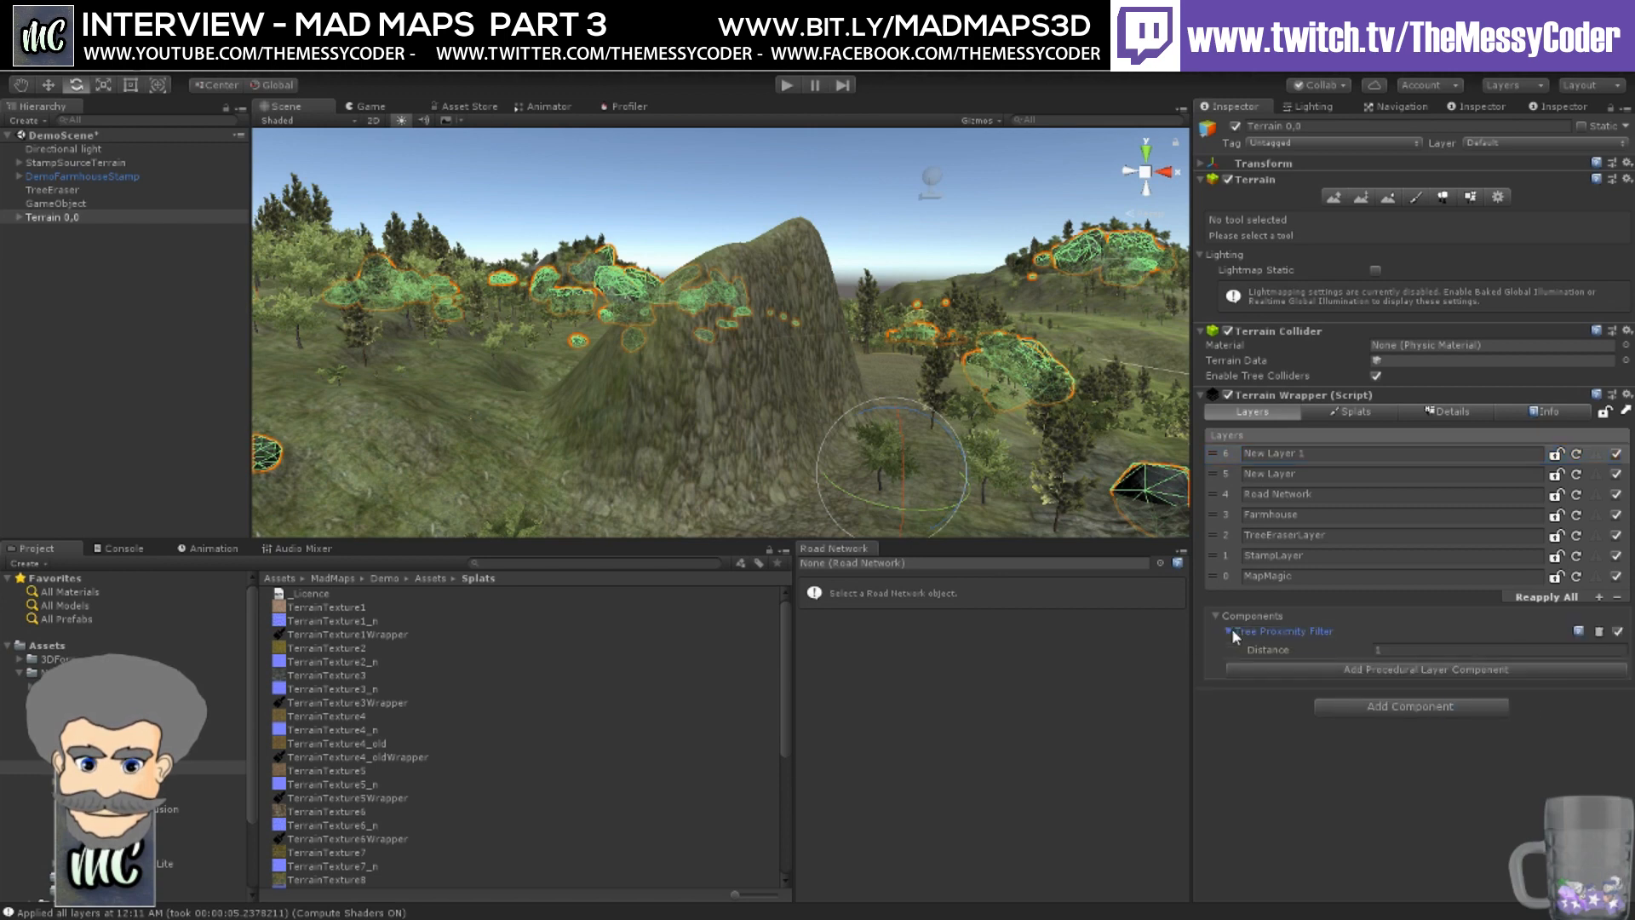
left_click(1349, 651)
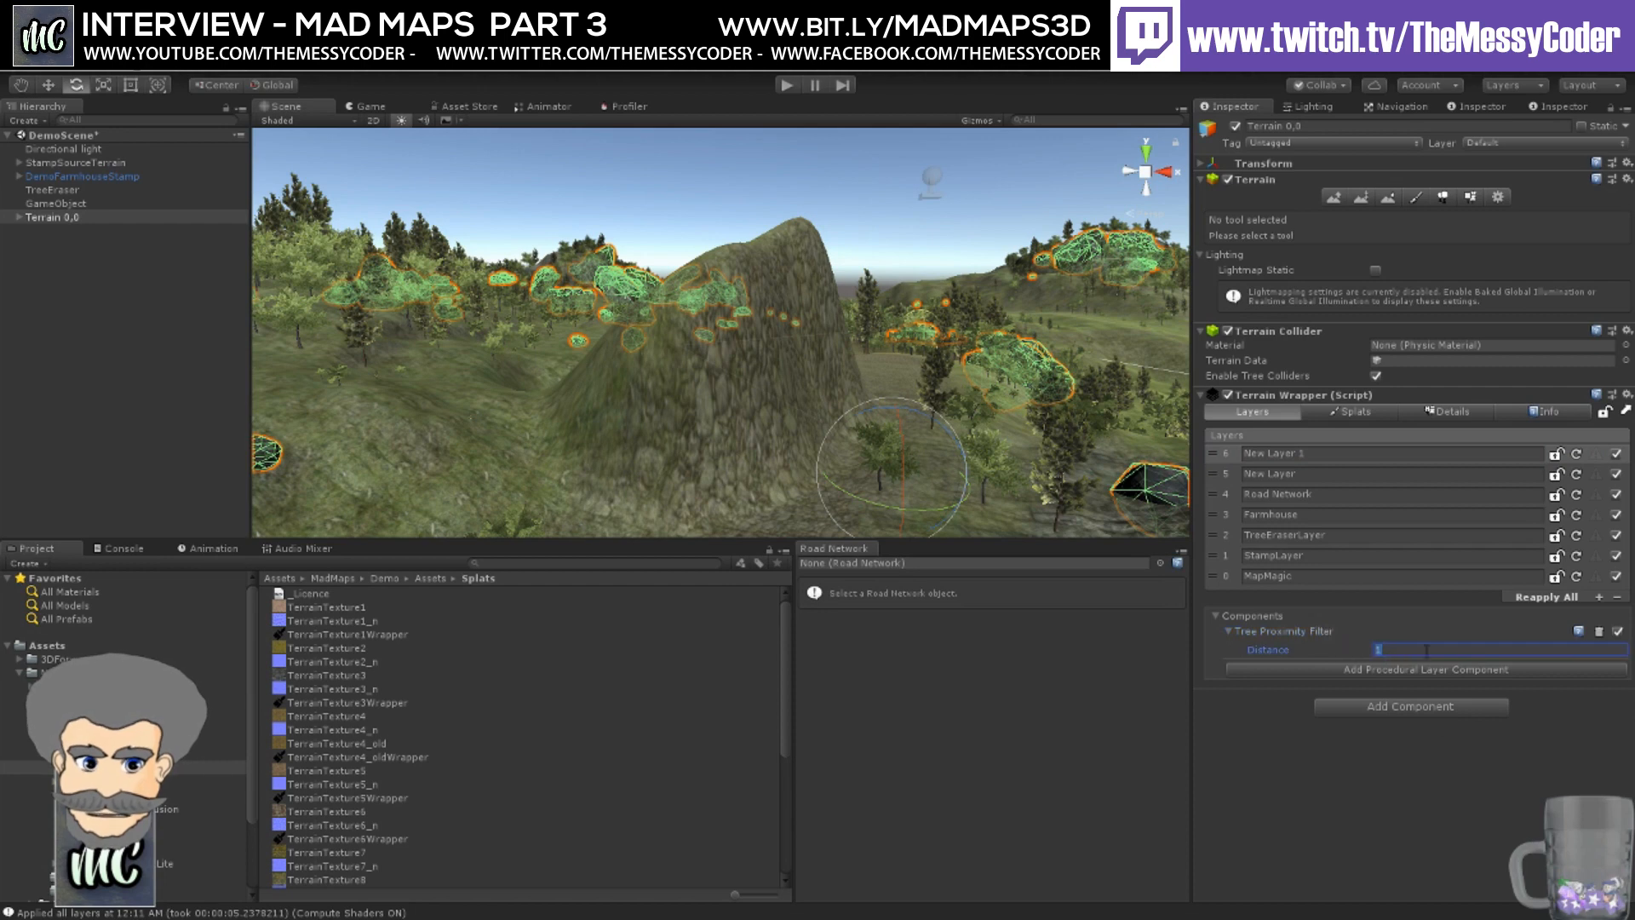
type("10")
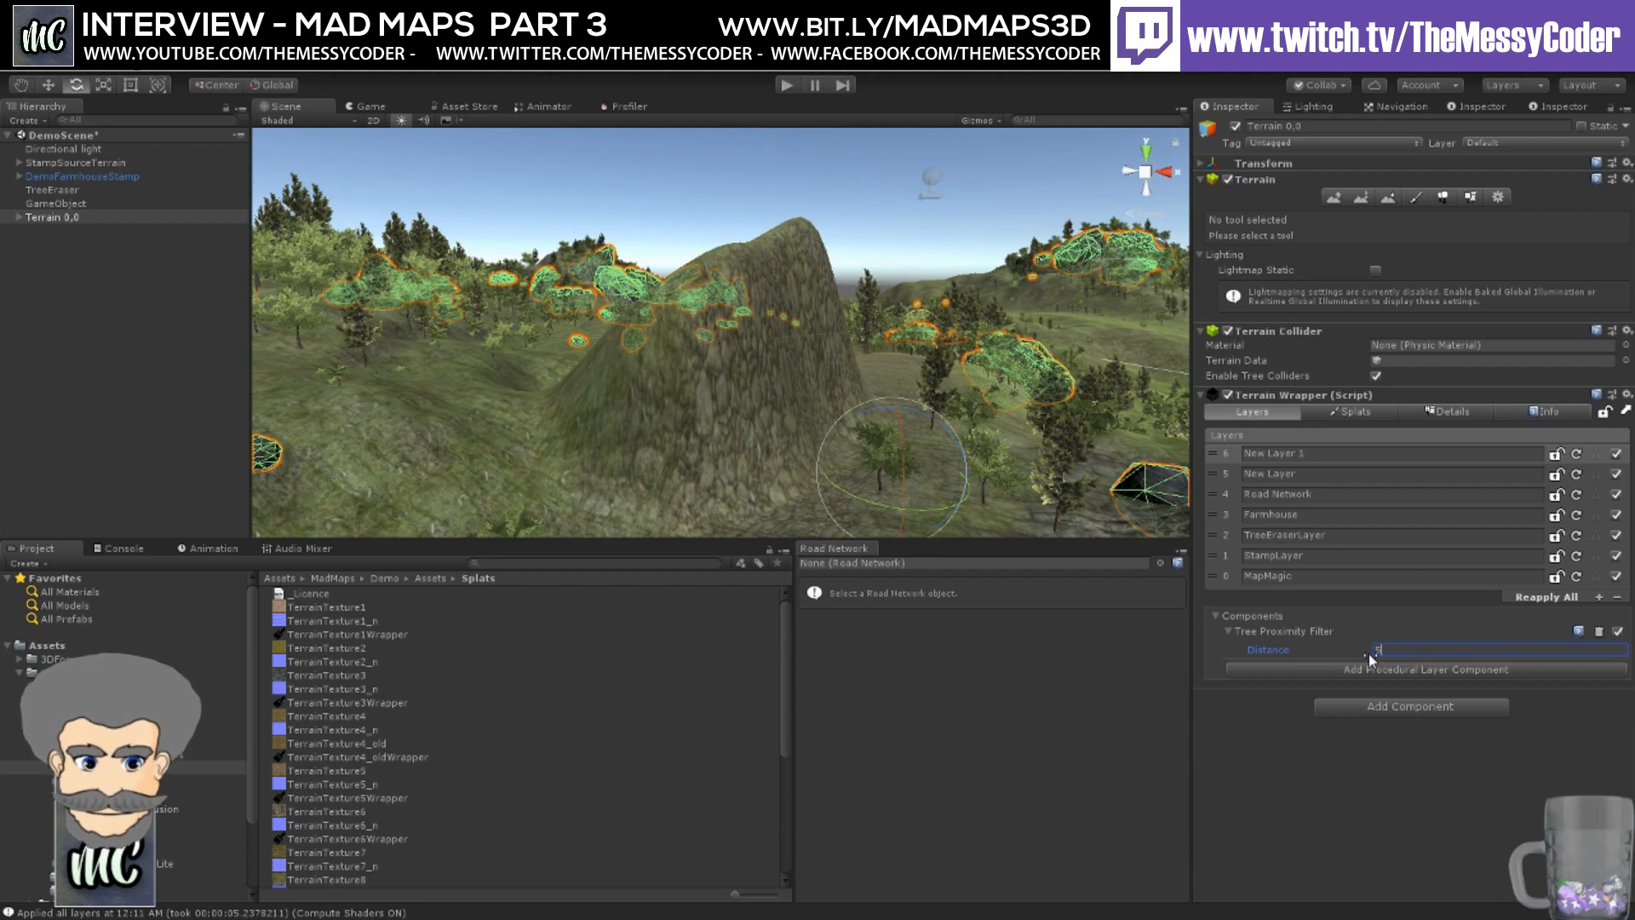
- Finish entering 10 as the Tree Proximity Filter distance and look over the trees and rocks around the ridge
type("0")
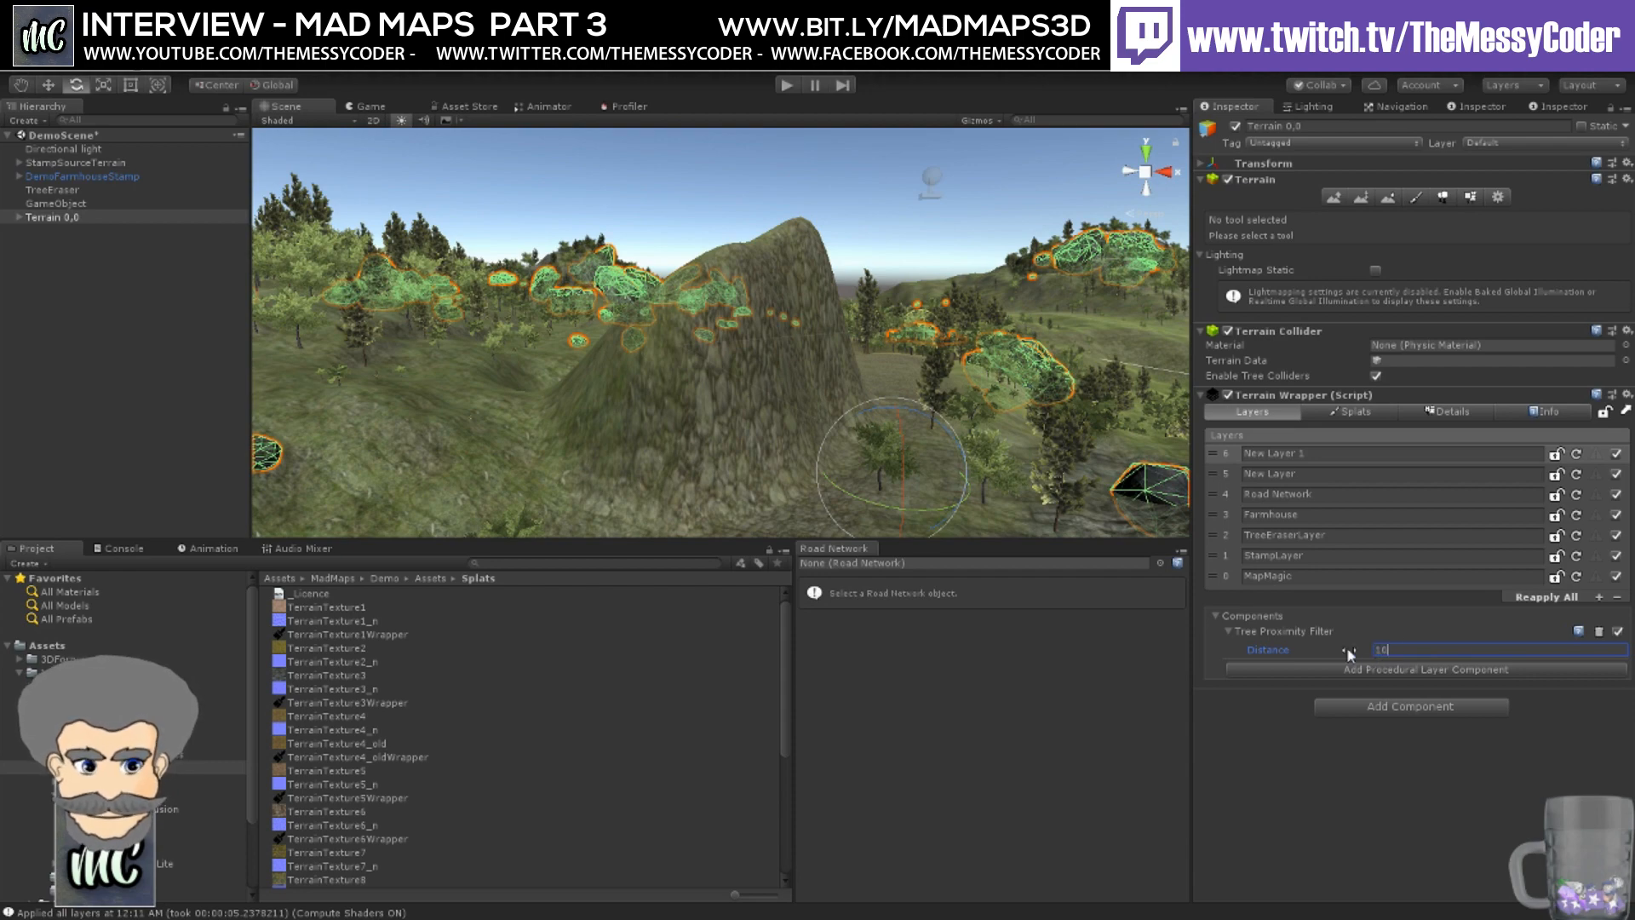
right_click_drag(779, 315, 689, 396)
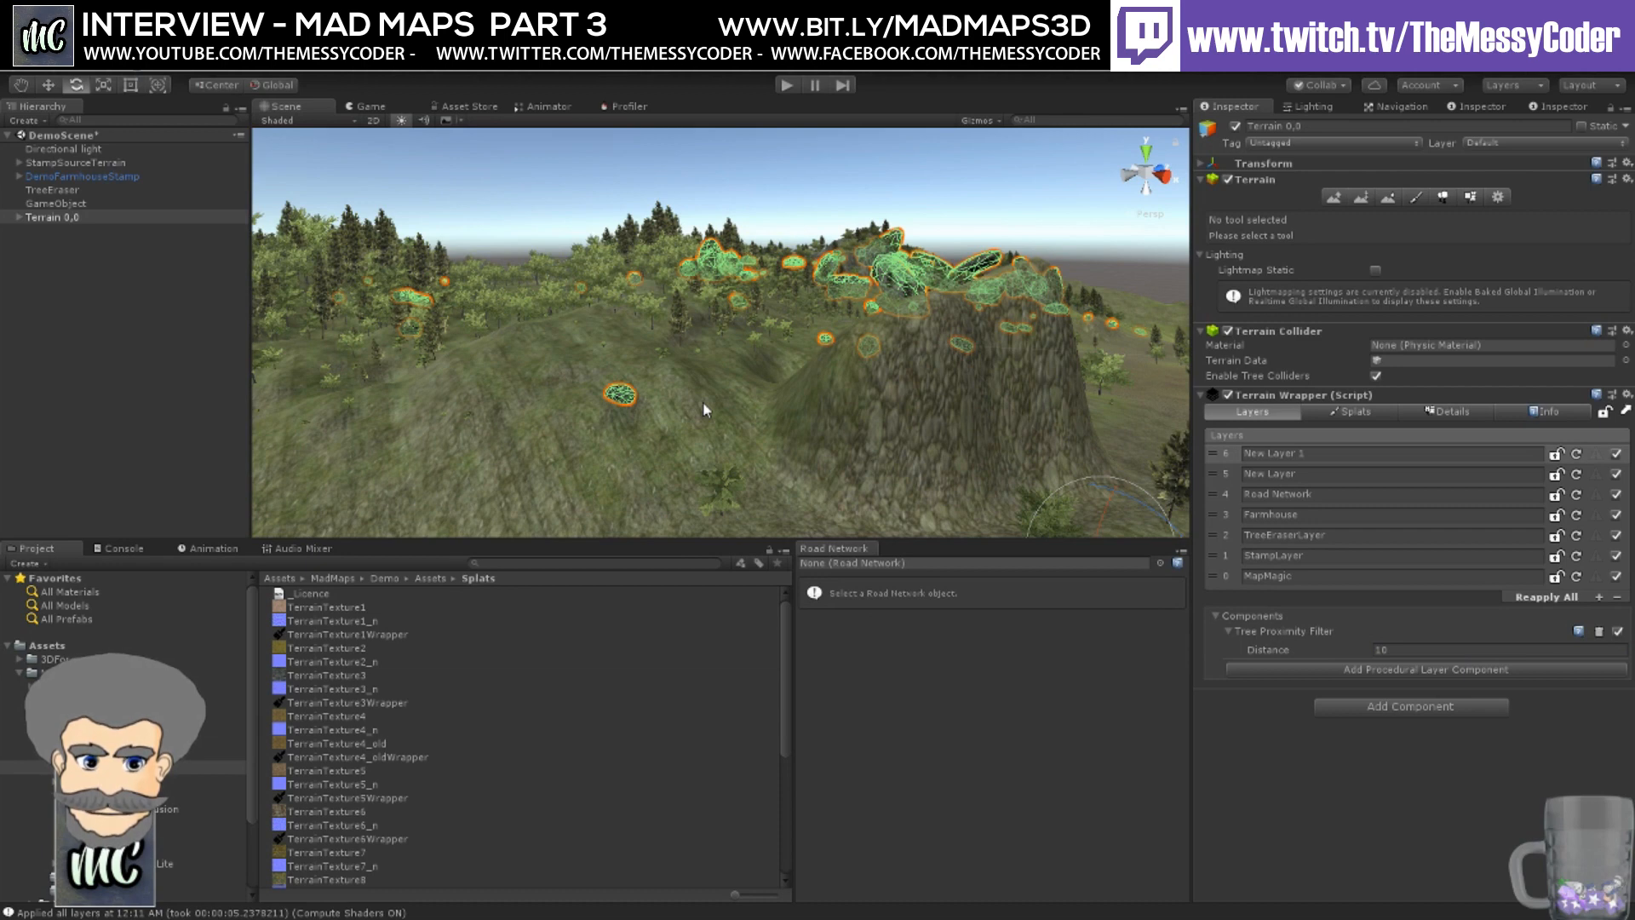
right_click_drag(703, 403, 712, 408)
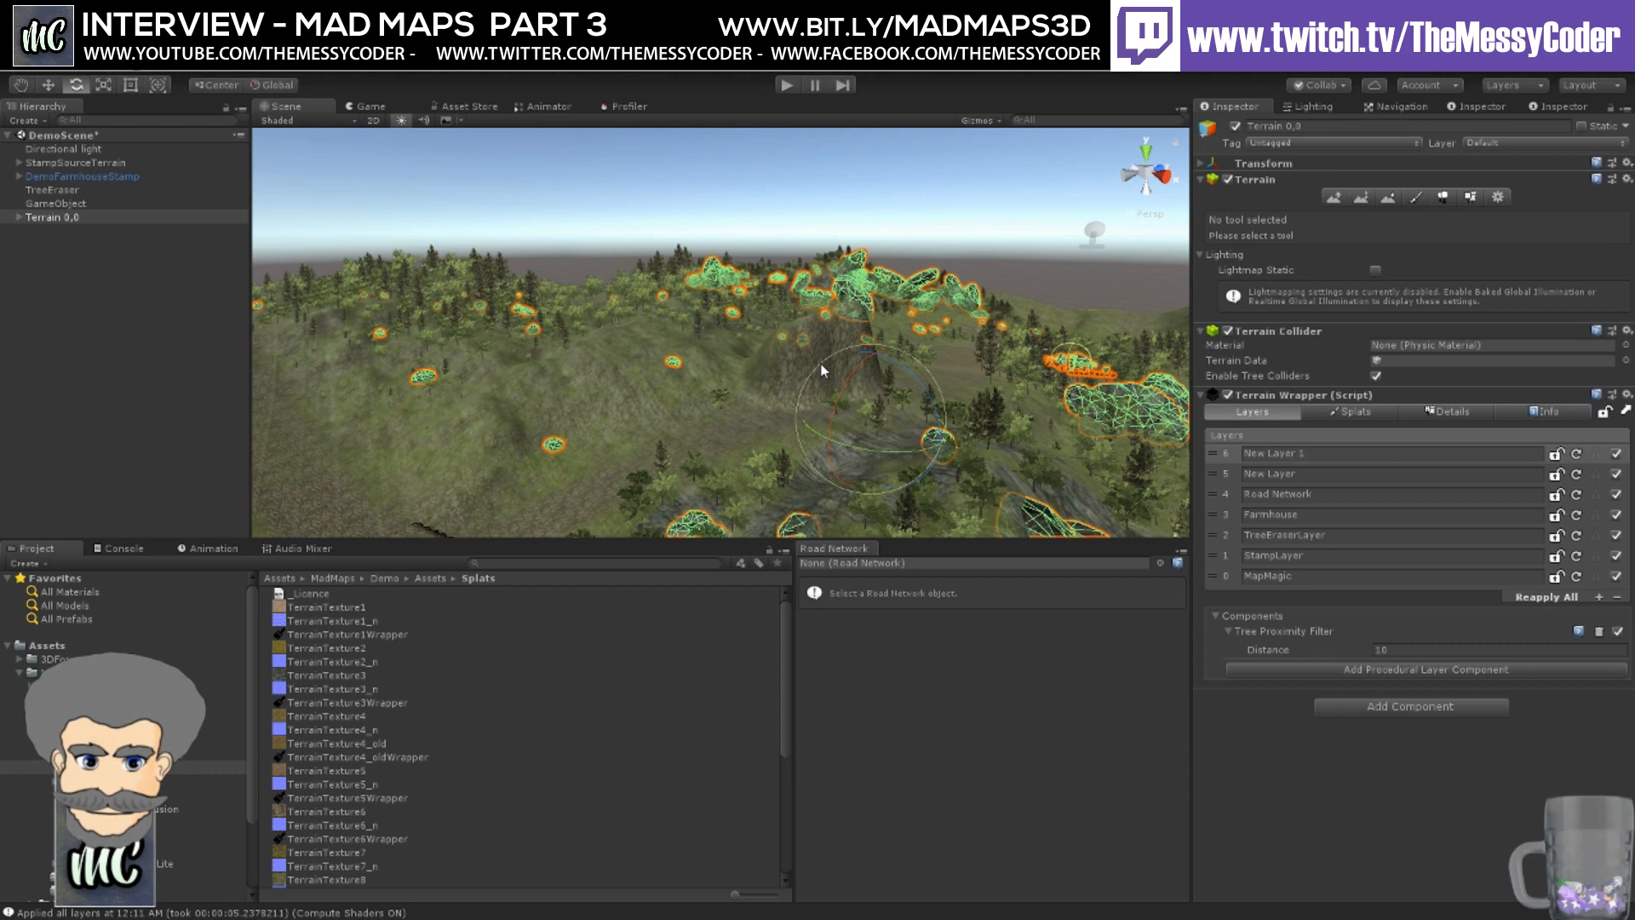
- Add a tree Gradient Filter component to the procedural layer and expand its settings
left_click(1374, 675)
mouse_move(1415, 705)
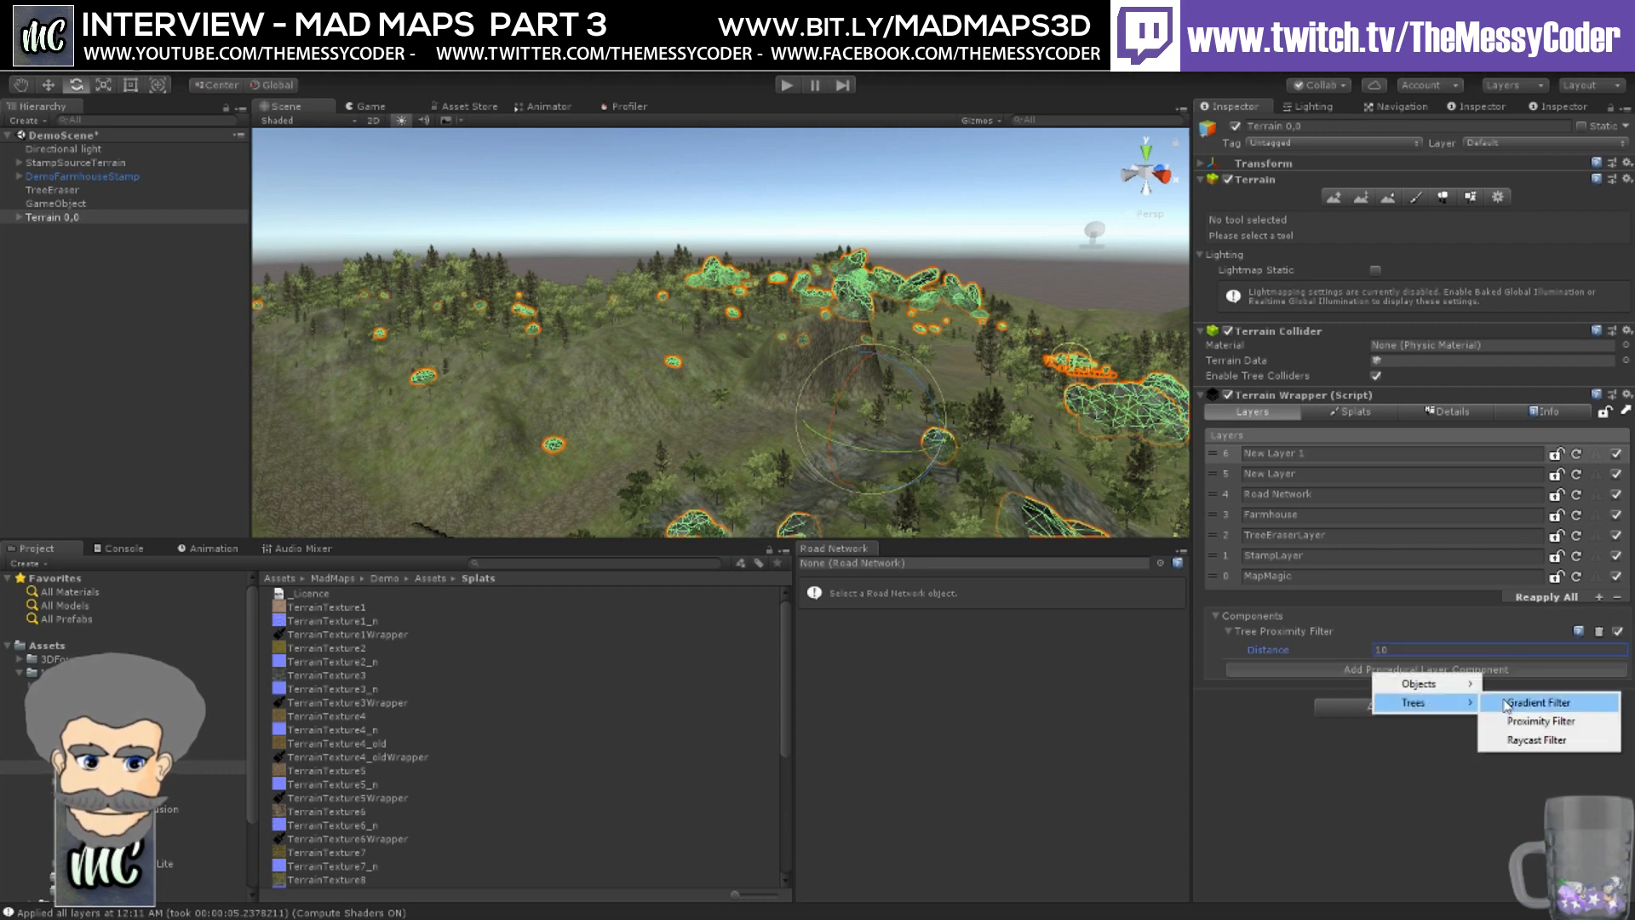
left_click(1505, 703)
left_click(1227, 667)
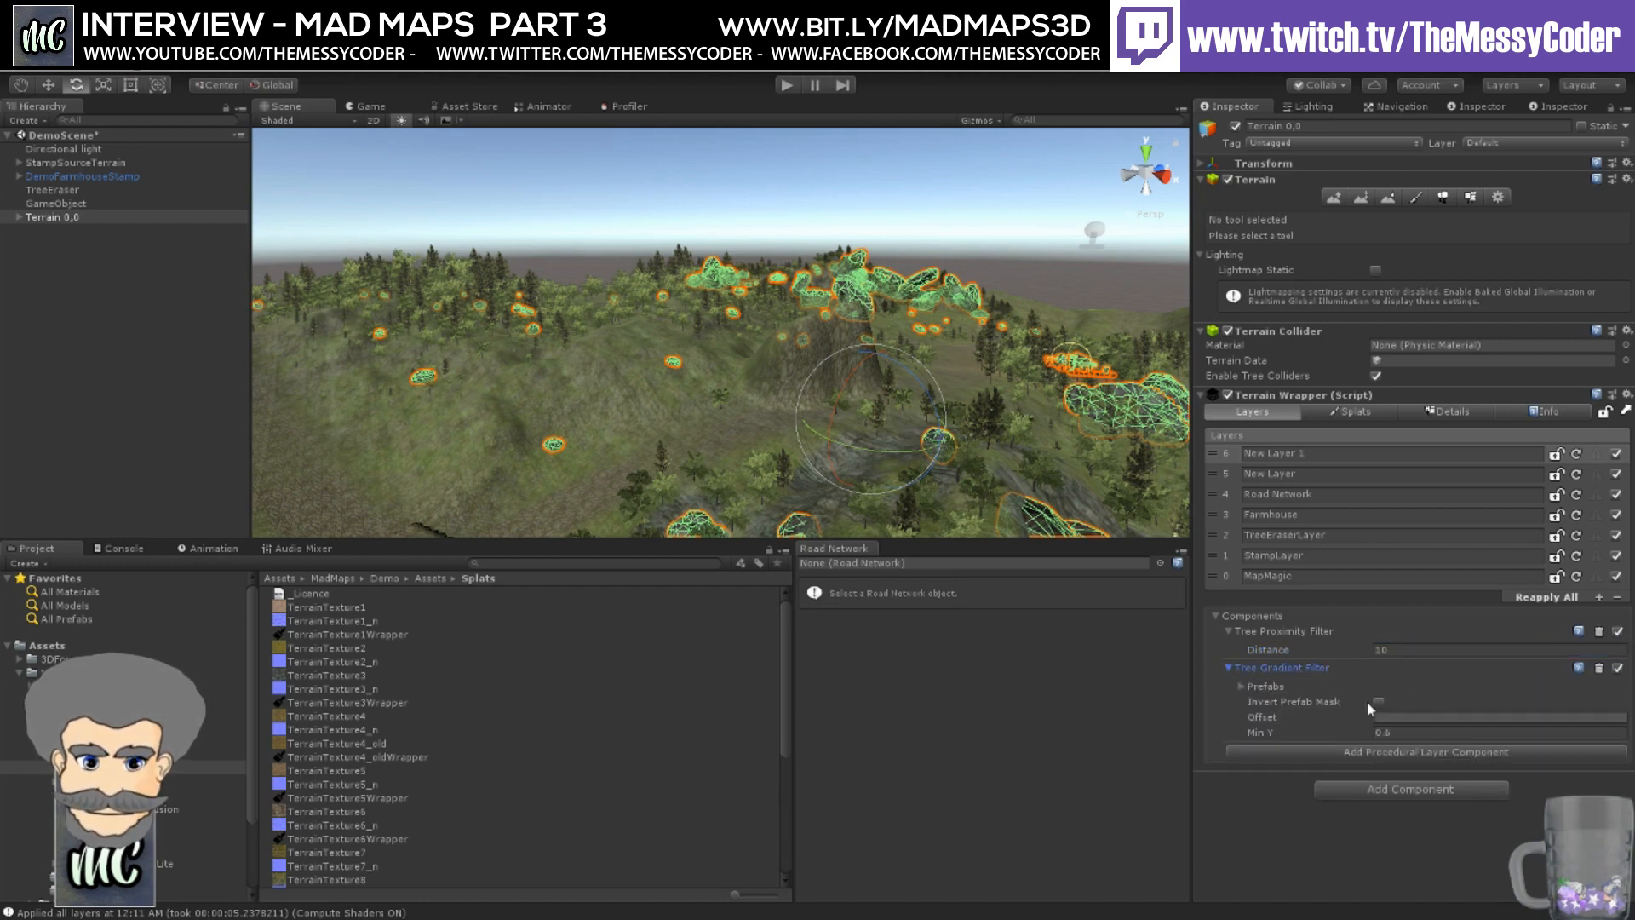
- Check the other procedural component types and add an empty GameObject entry to the Tree Gradient Filter's Prefabs list
left_click(1241, 687)
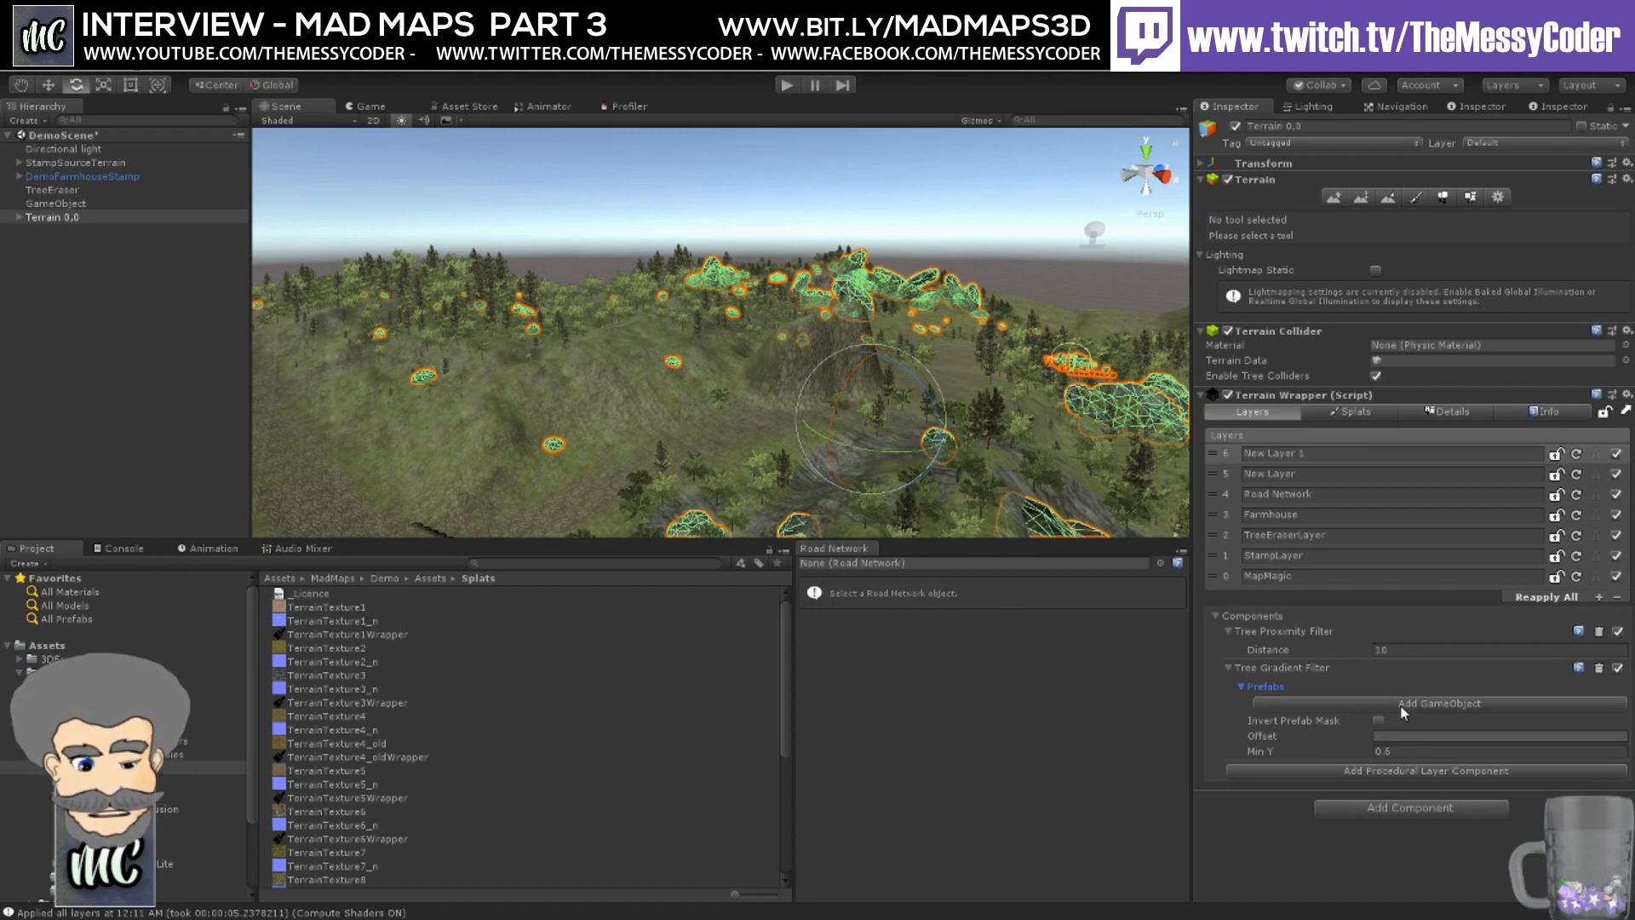
left_click(1354, 770)
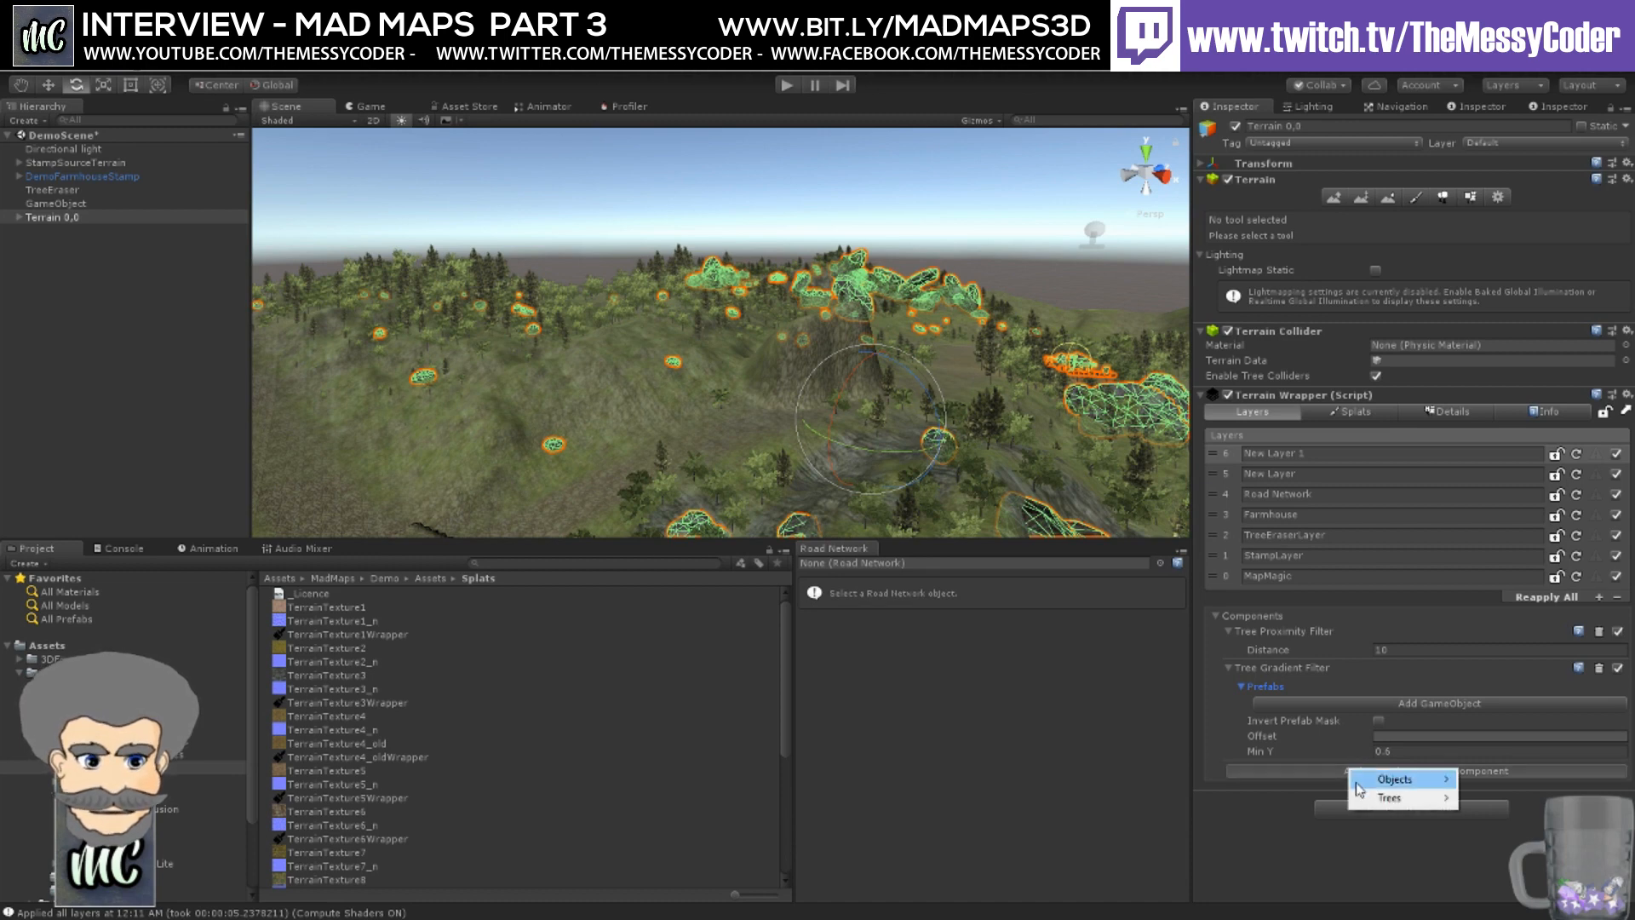
mouse_move(1372, 801)
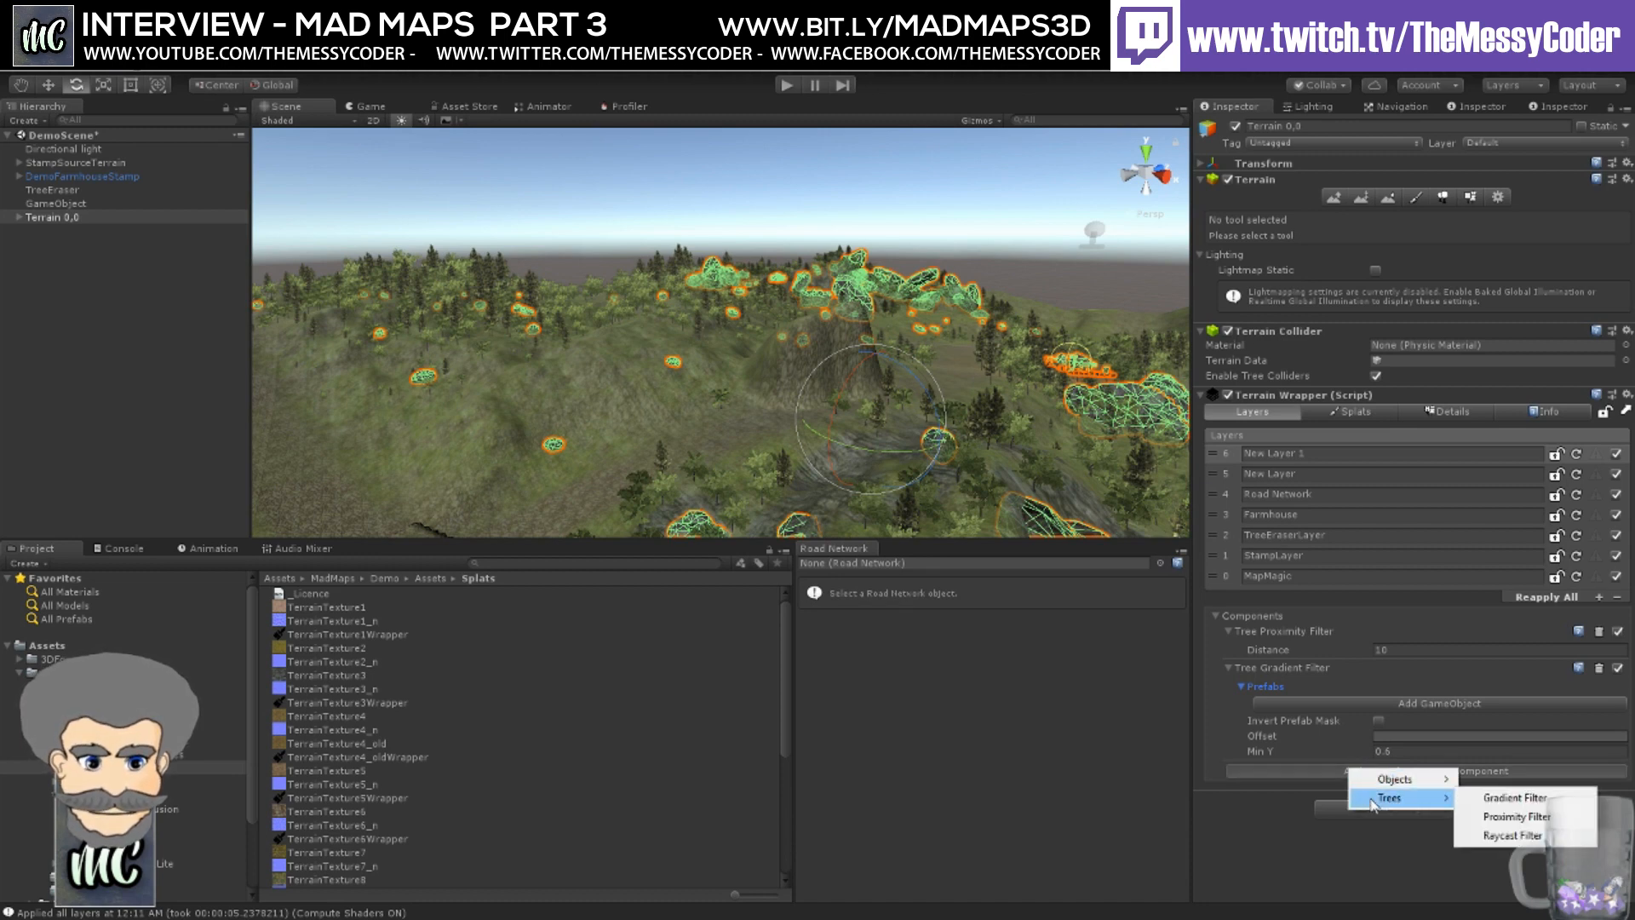
left_click(1298, 804)
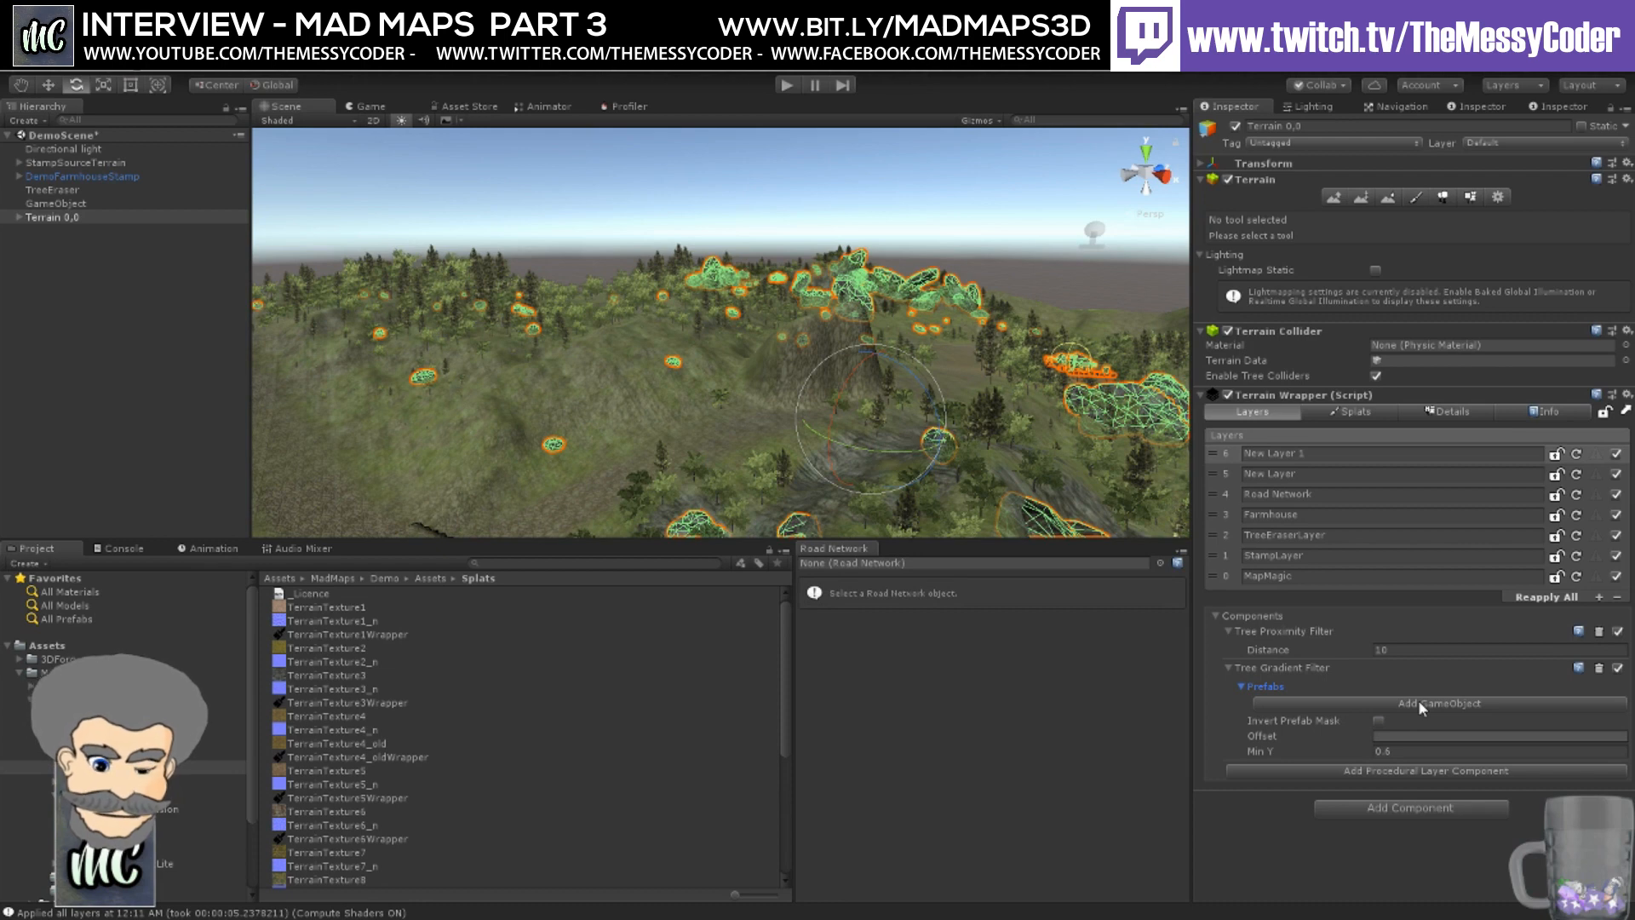
left_click(1418, 704)
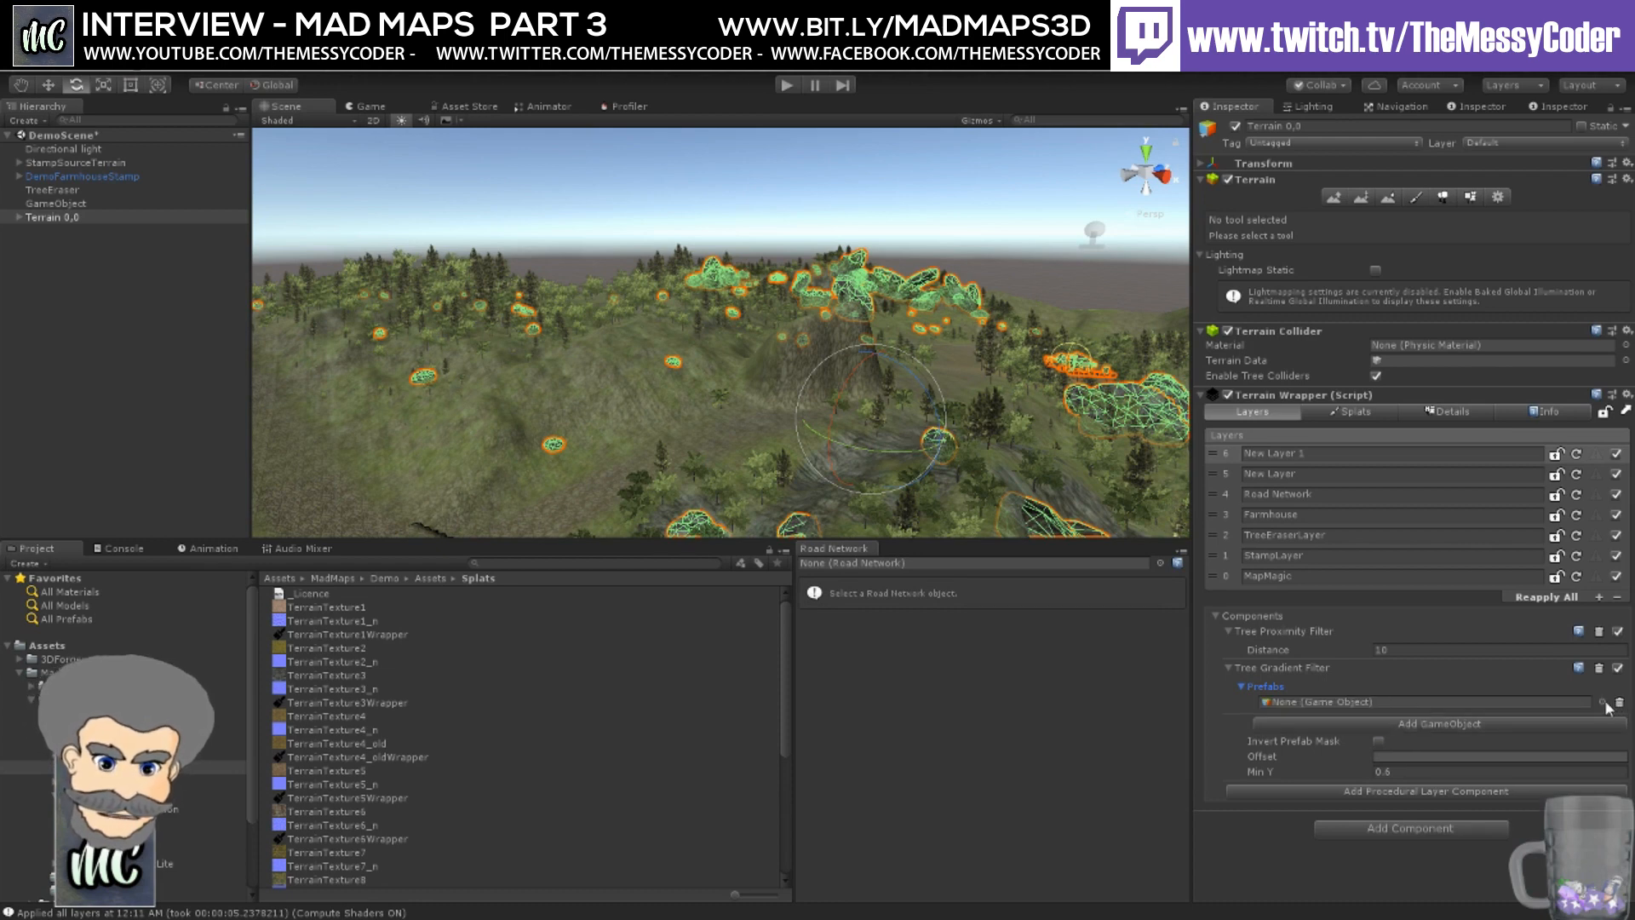
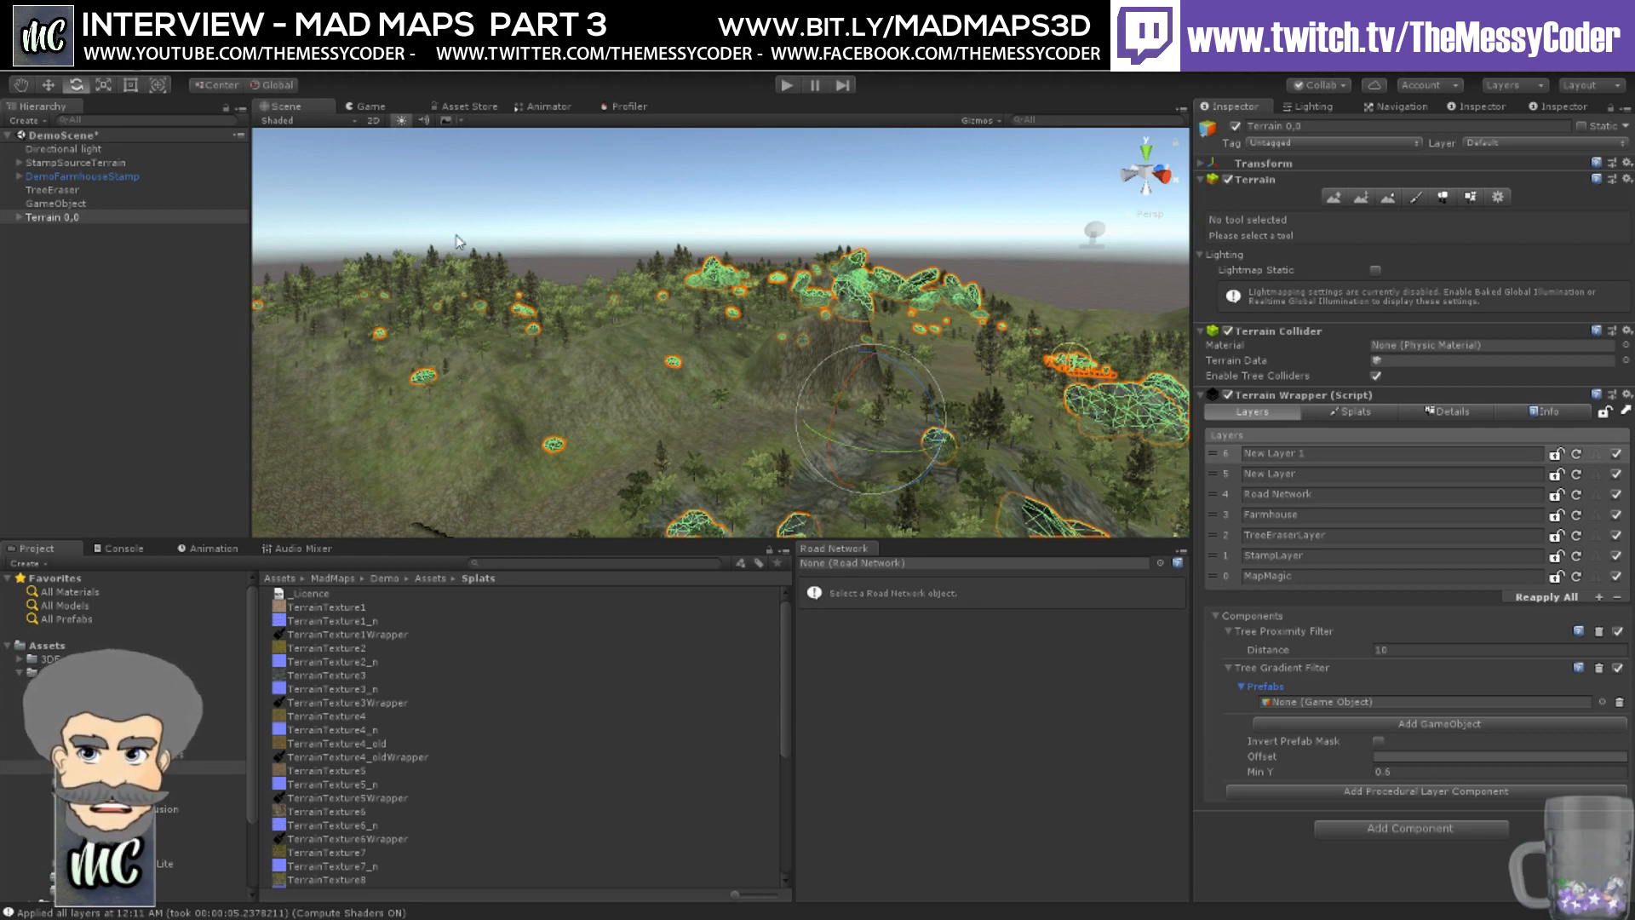
- Examine the dirt track and the spread of trees and rocks across the wider terrain
right_click_drag(621, 292, 621, 345)
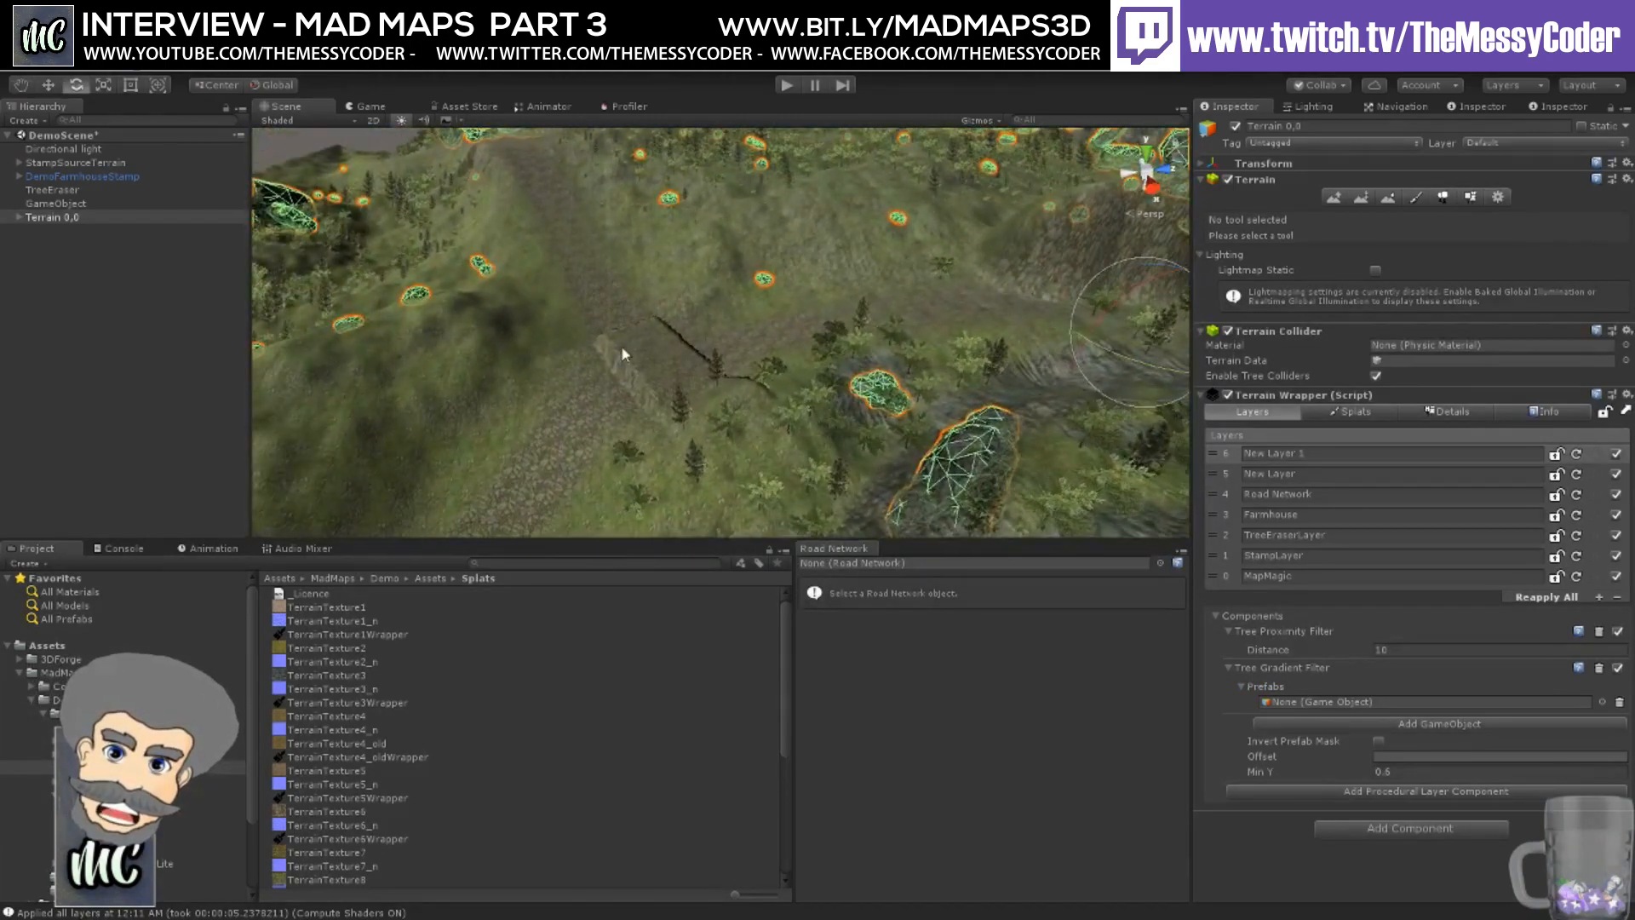
scroll(609, 355, "down", 5)
middle_click_drag(607, 356, 583, 287)
left_click_drag(583, 293, 751, 280, "alt")
middle_click_drag(751, 280, 733, 310)
left_click_drag(733, 310, 562, 375, "alt")
middle_click_drag(561, 376, 414, 367)
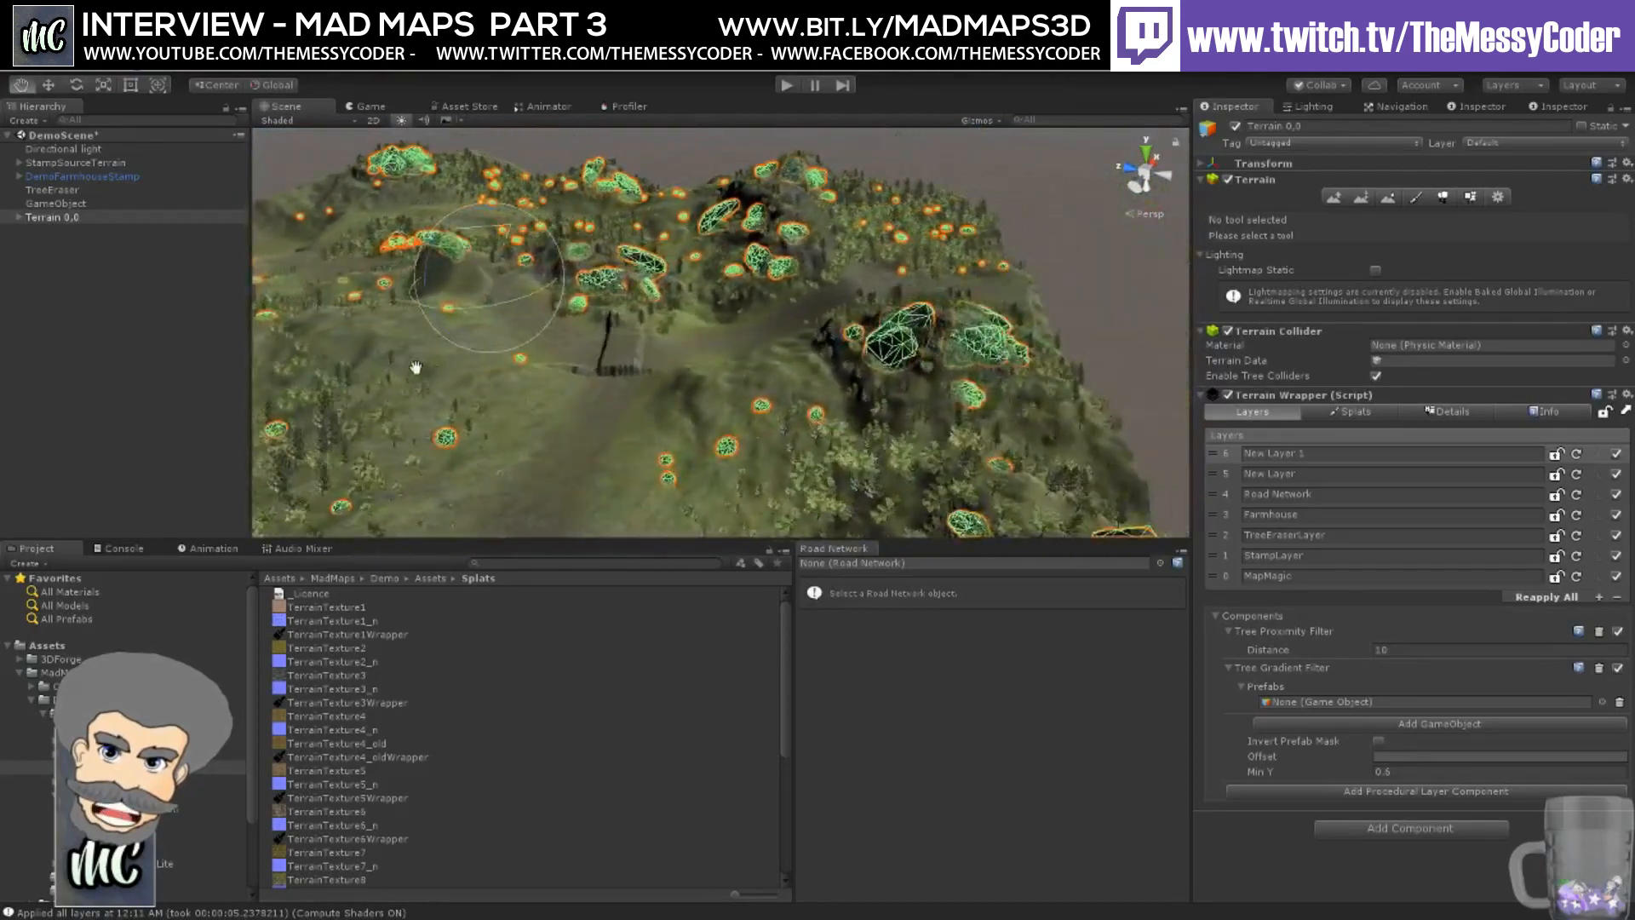
left_click_drag(711, 298, 604, 364, "alt")
scroll(603, 367, "up", 5)
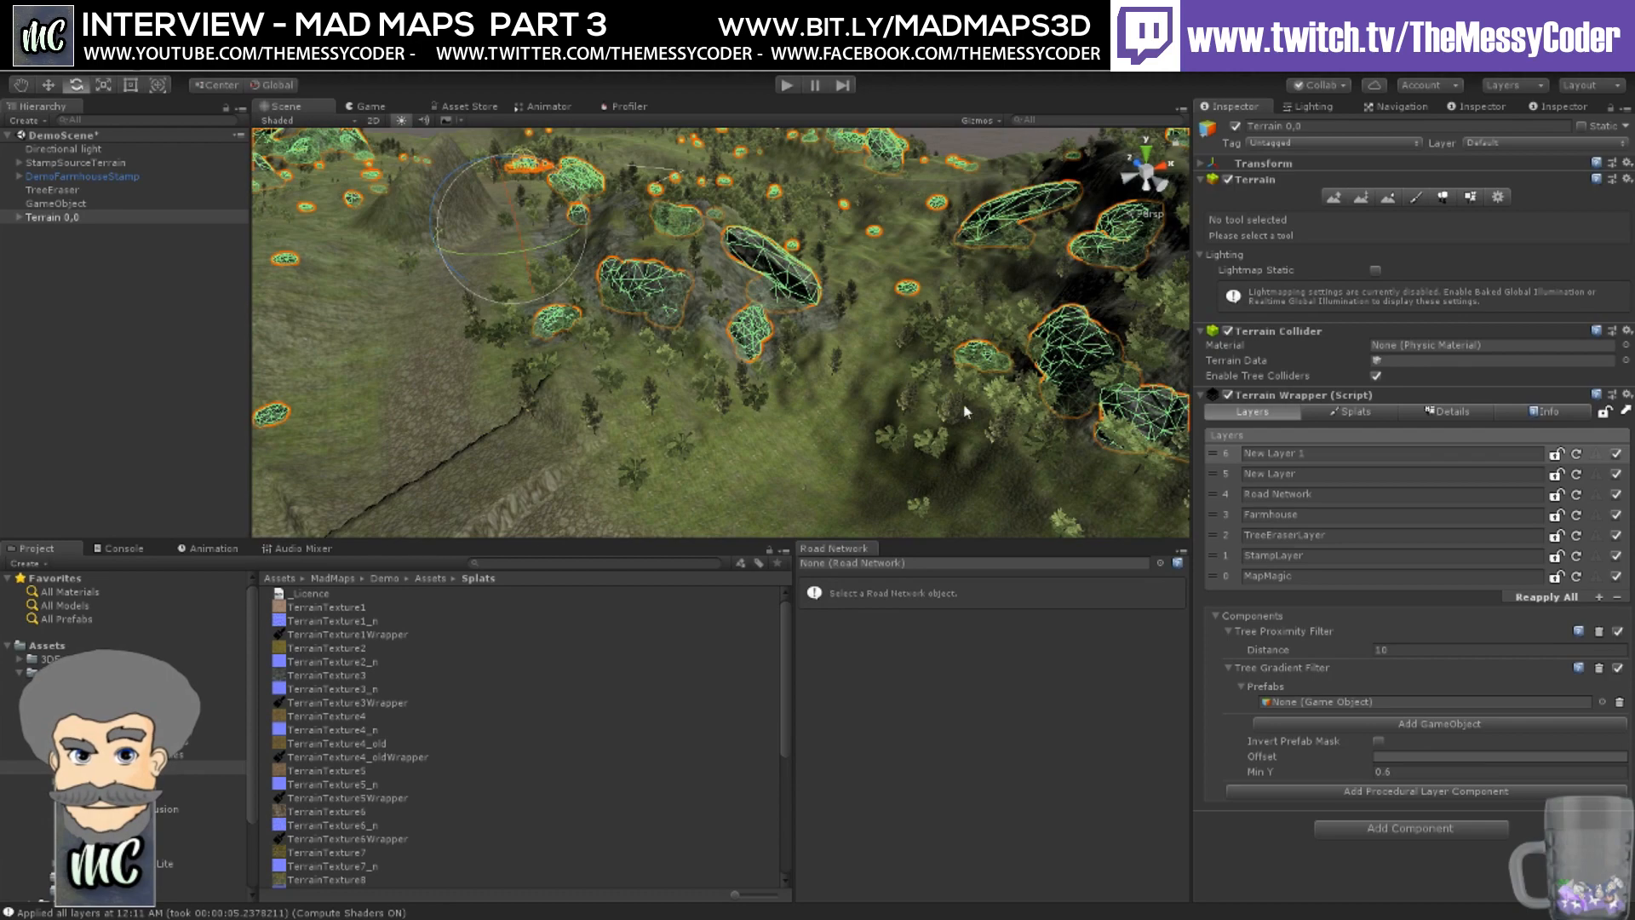
- Examine the grassy valley around the fenced track, from the boulder slopes to the tree-lined hillside
left_click_drag(966, 412, 918, 313, "alt")
right_click_drag(918, 312, 850, 406)
middle_click_drag(849, 406, 396, 330)
middle_click_drag(775, 396, 518, 294)
left_click_drag(862, 363, 683, 357, "alt")
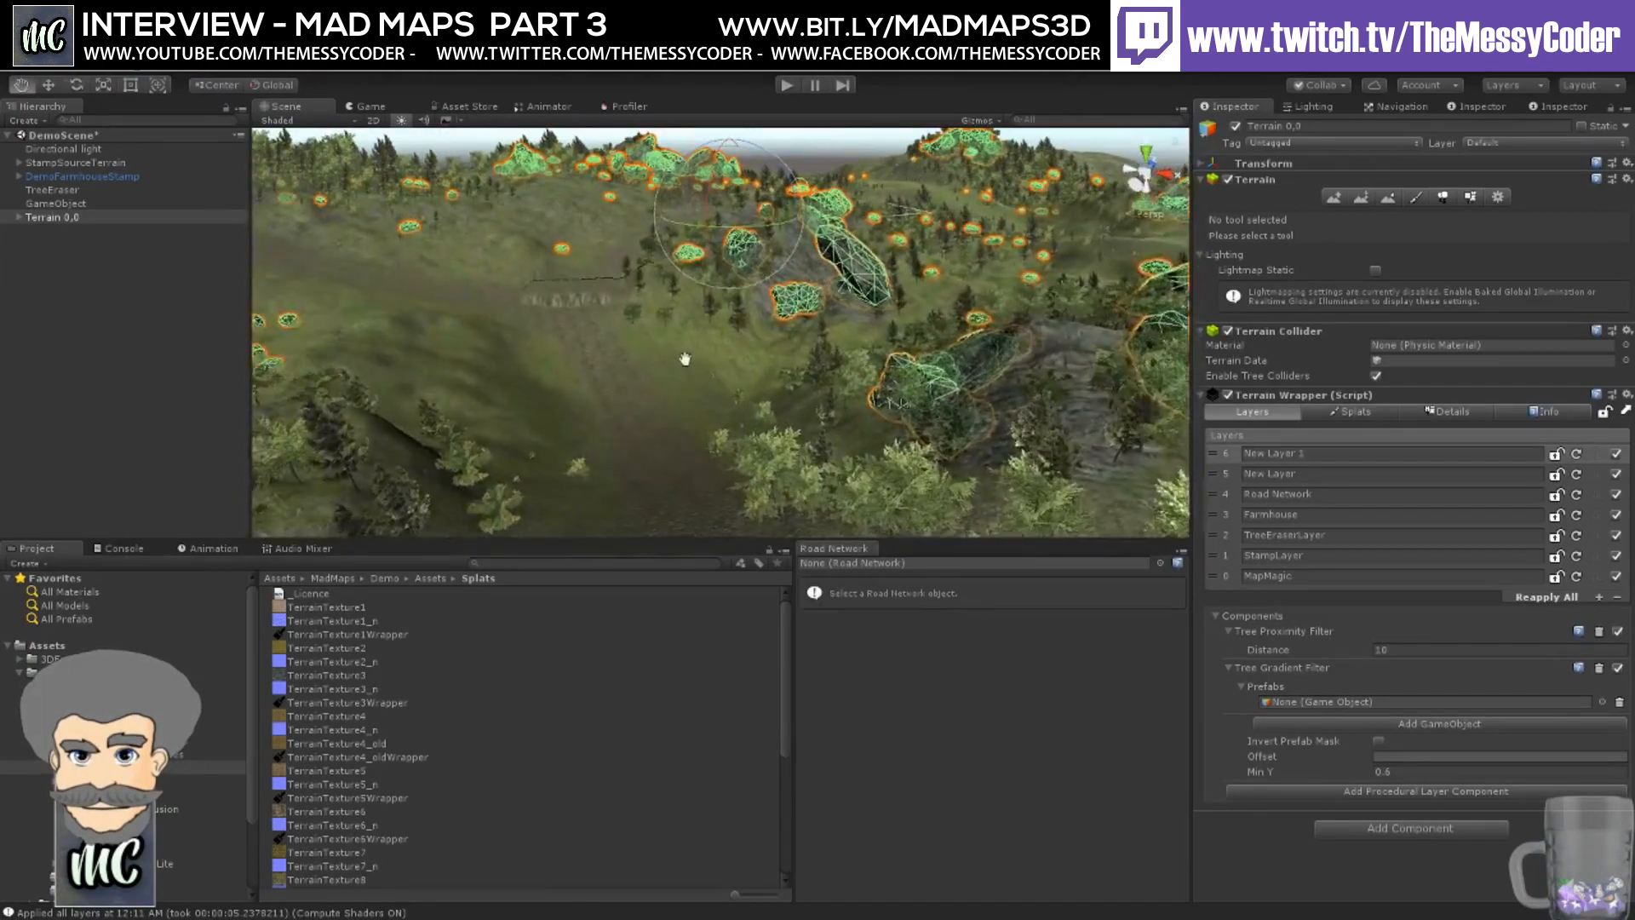
middle_click_drag(683, 358, 842, 321)
left_click_drag(842, 321, 807, 291, "alt")
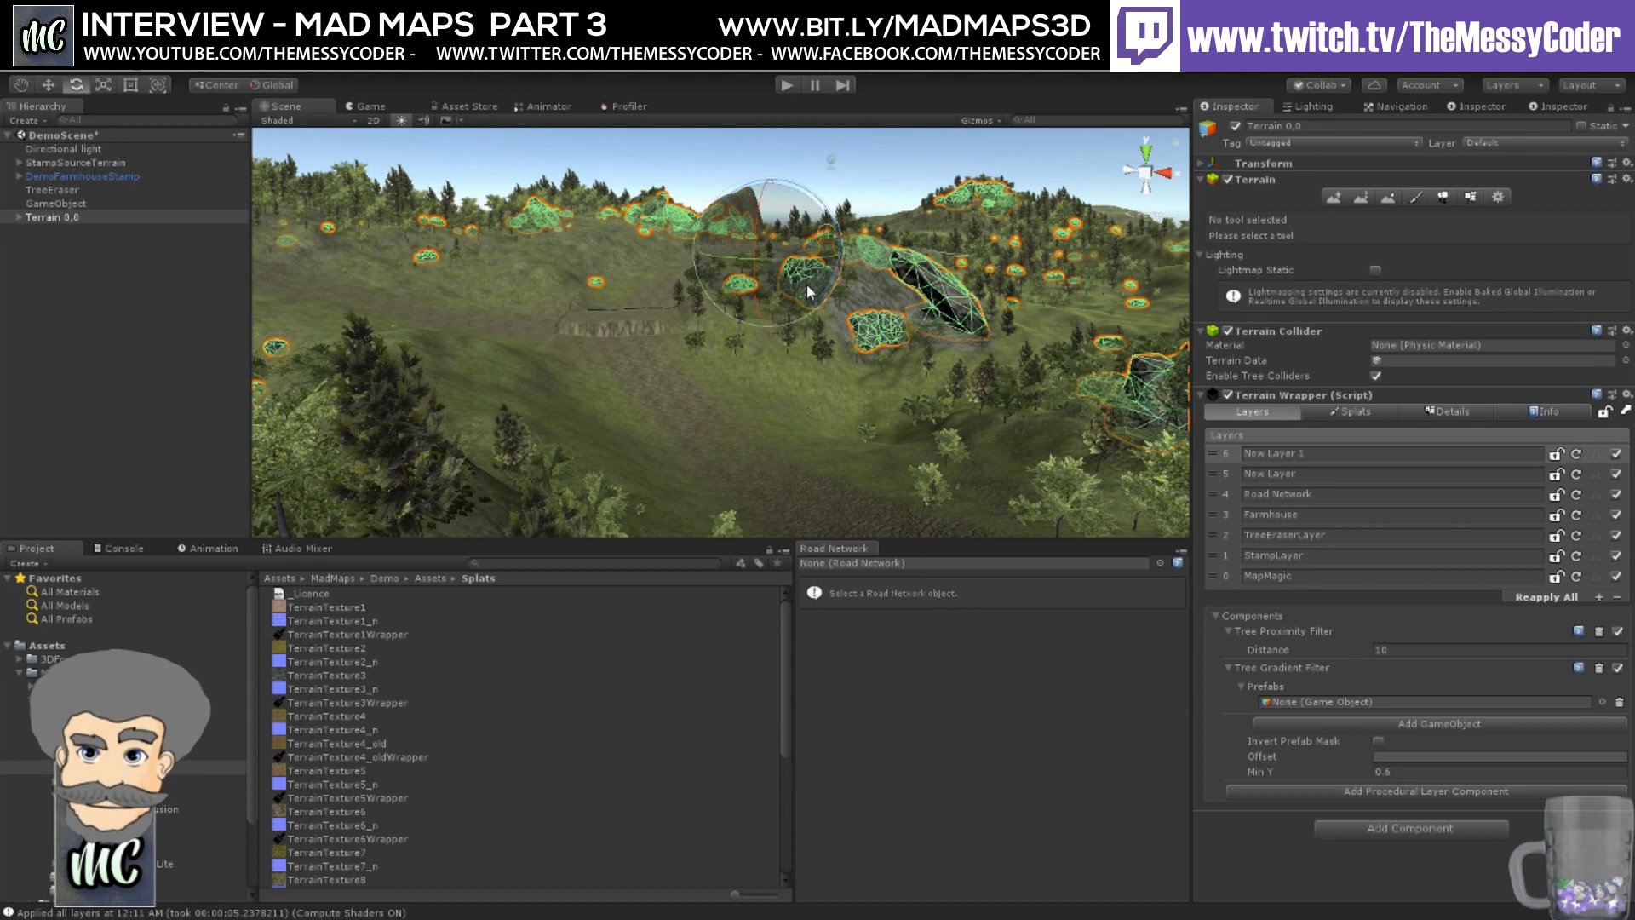
middle_click_drag(560, 325, 996, 385)
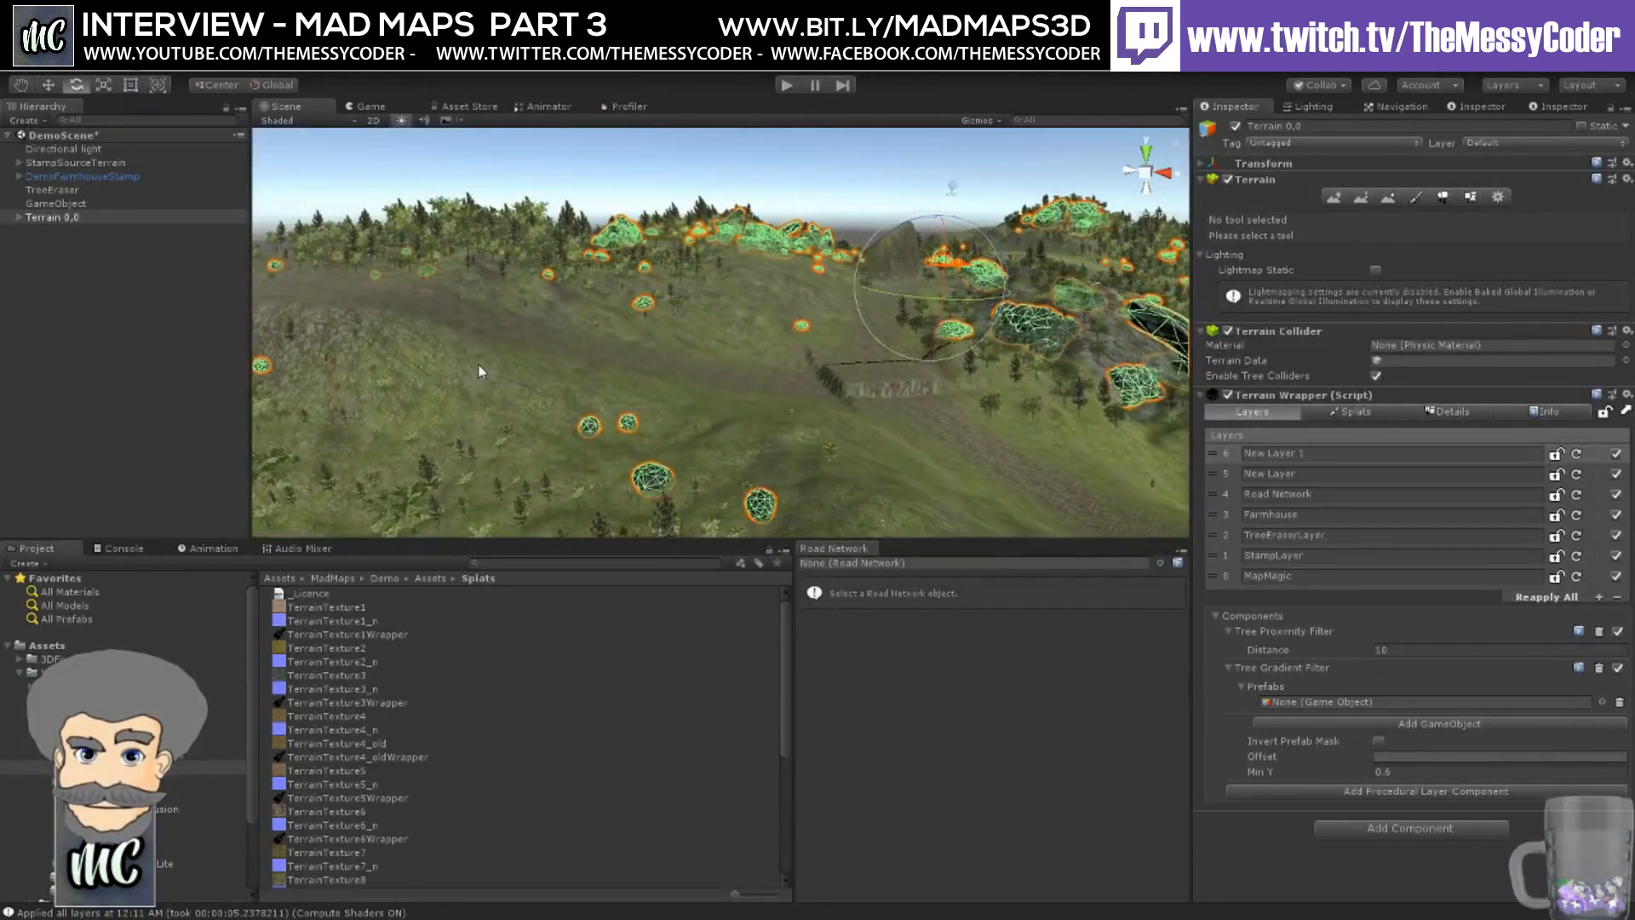
key("Left")
right_click_drag(490, 379, 619, 393)
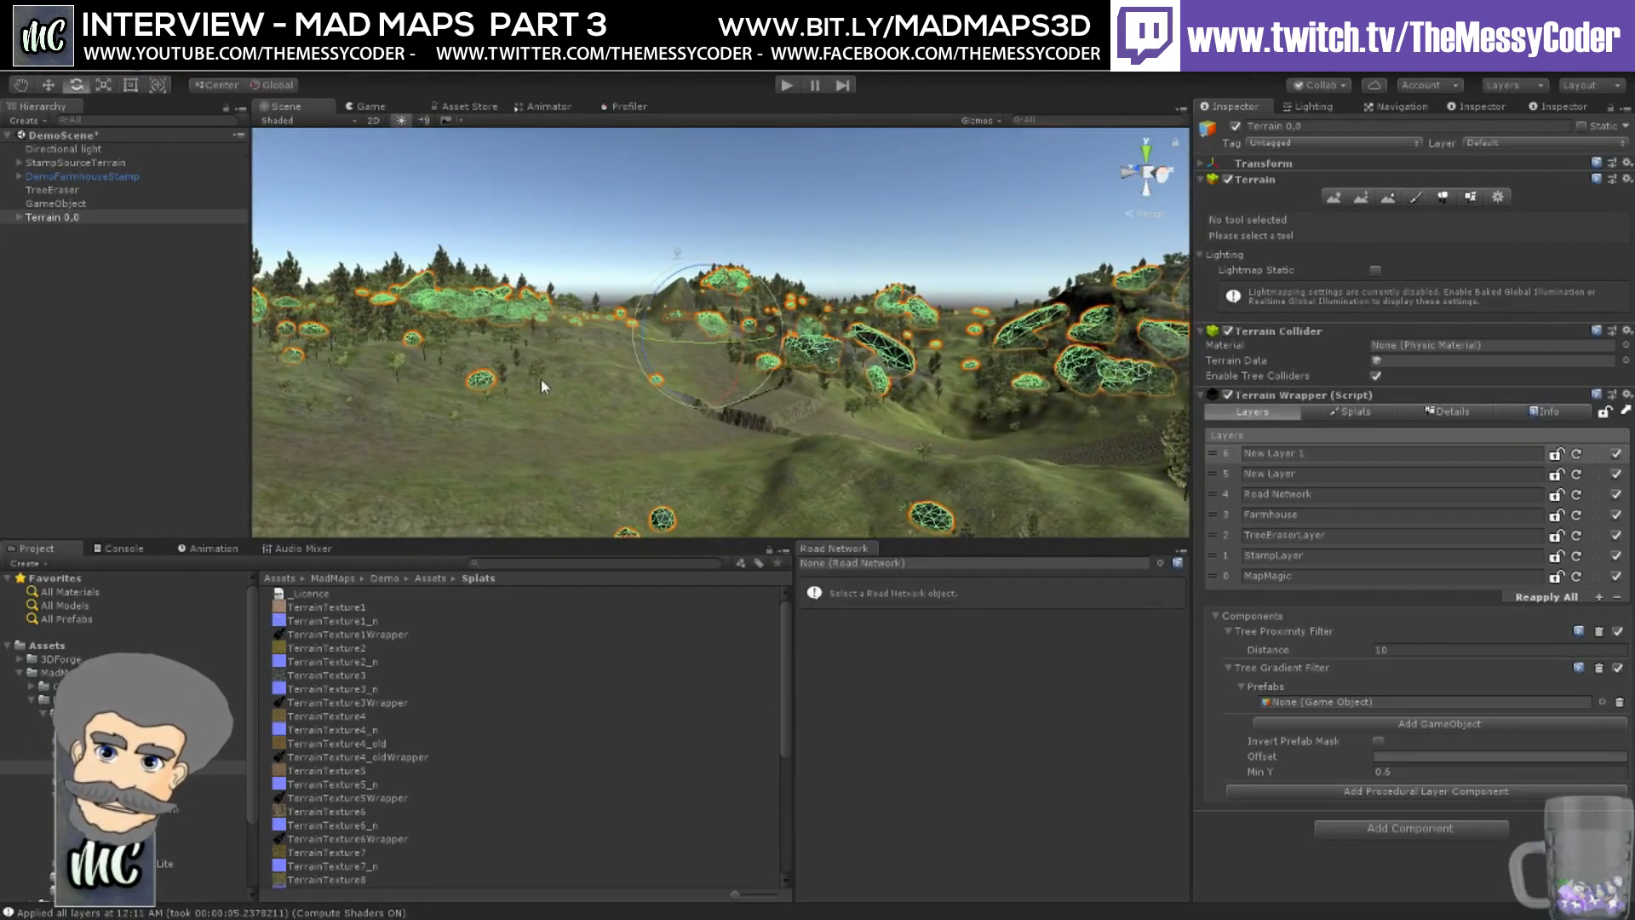
middle_click_drag(540, 378, 936, 320)
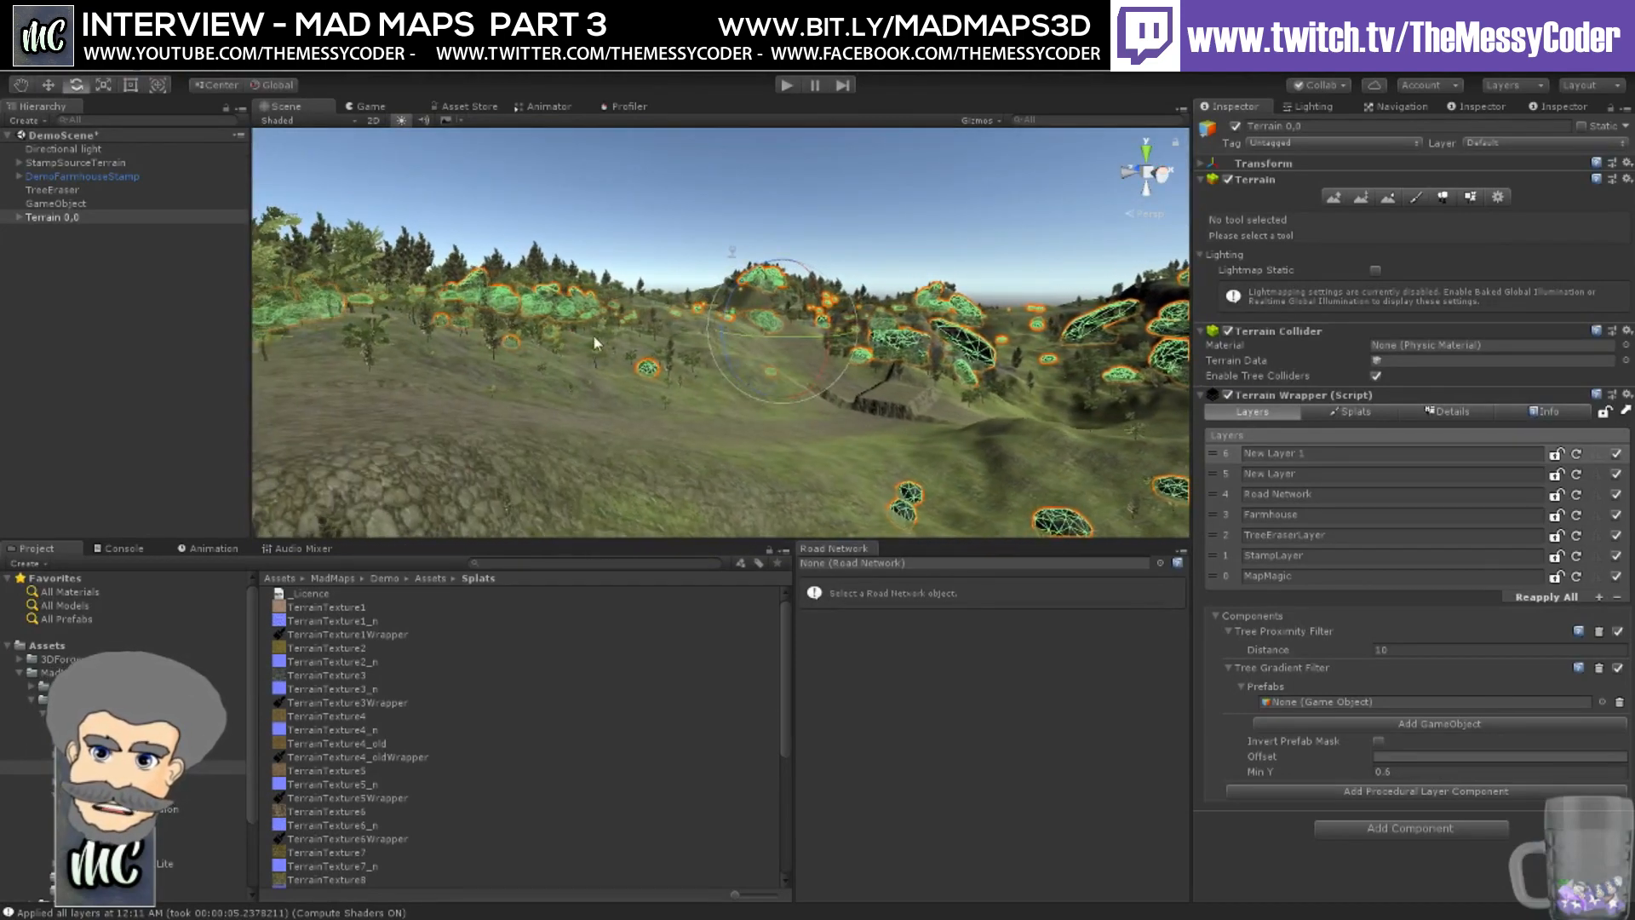
middle_click_drag(596, 342, 823, 335)
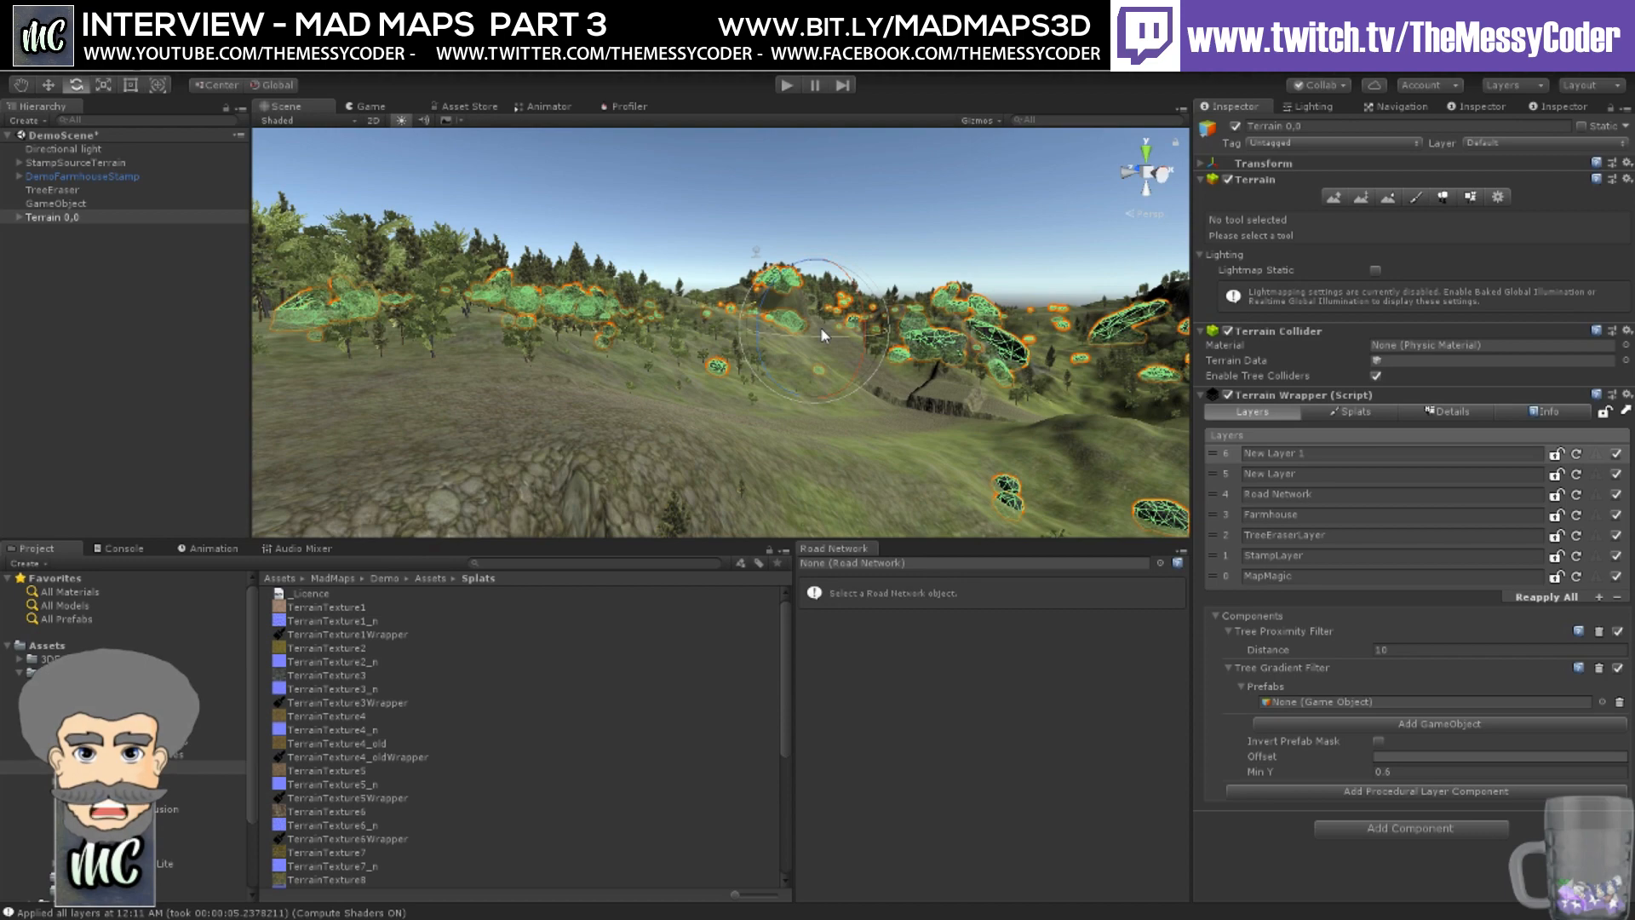
- Inspect the stony ground texture on the slope and the tree cover beside it
middle_click_drag(677, 341, 522, 295)
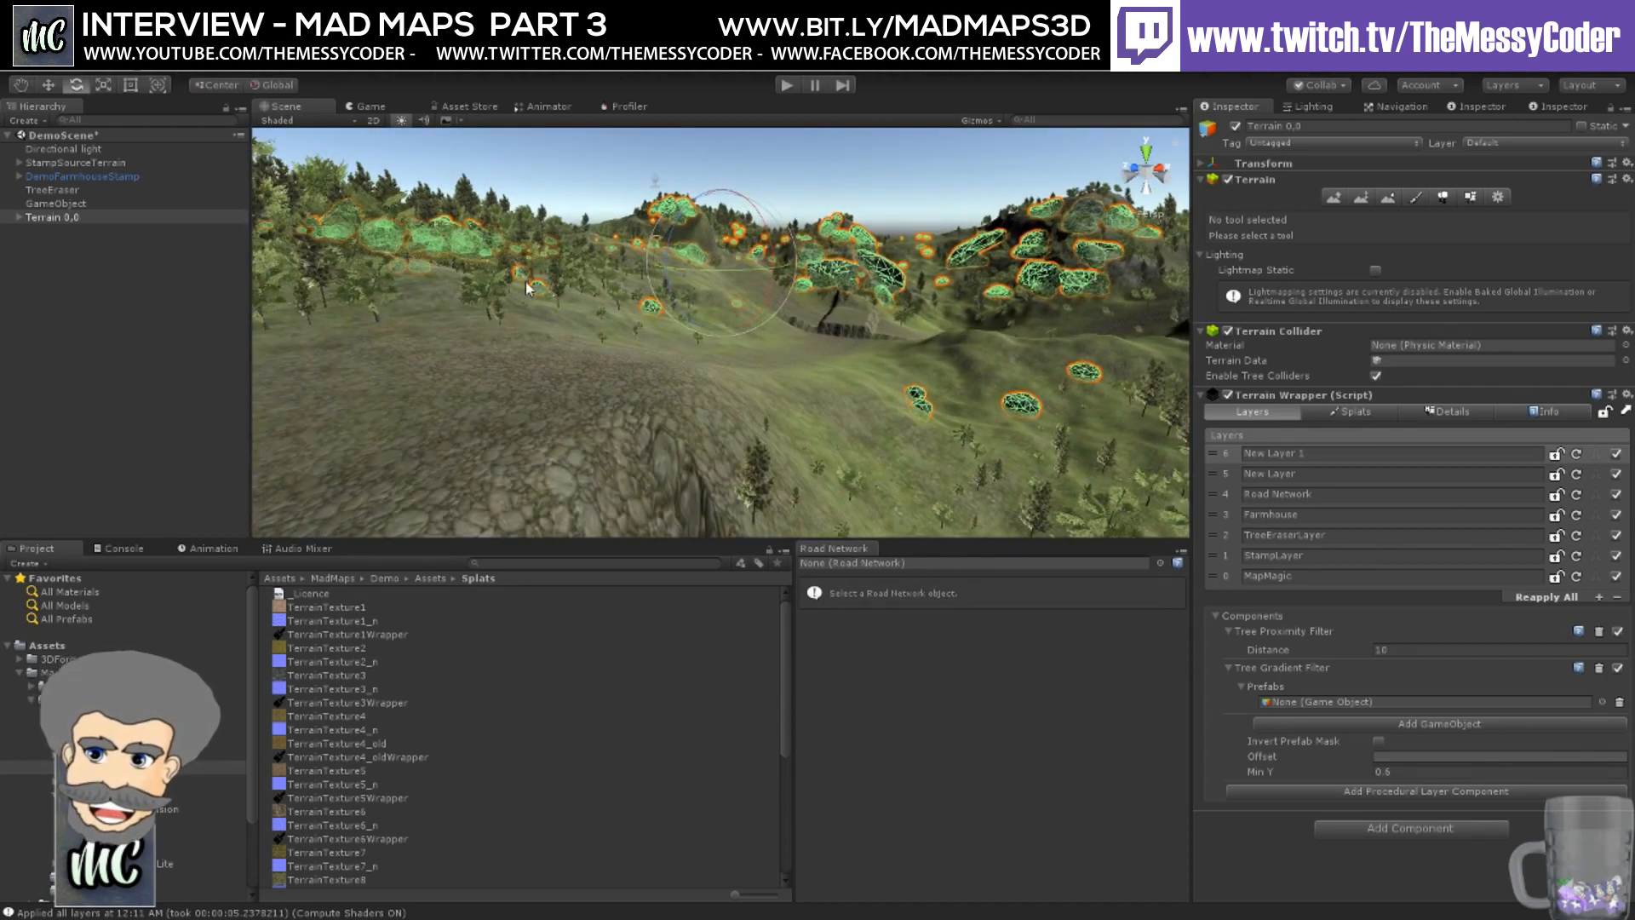
right_click_drag(526, 283, 560, 324)
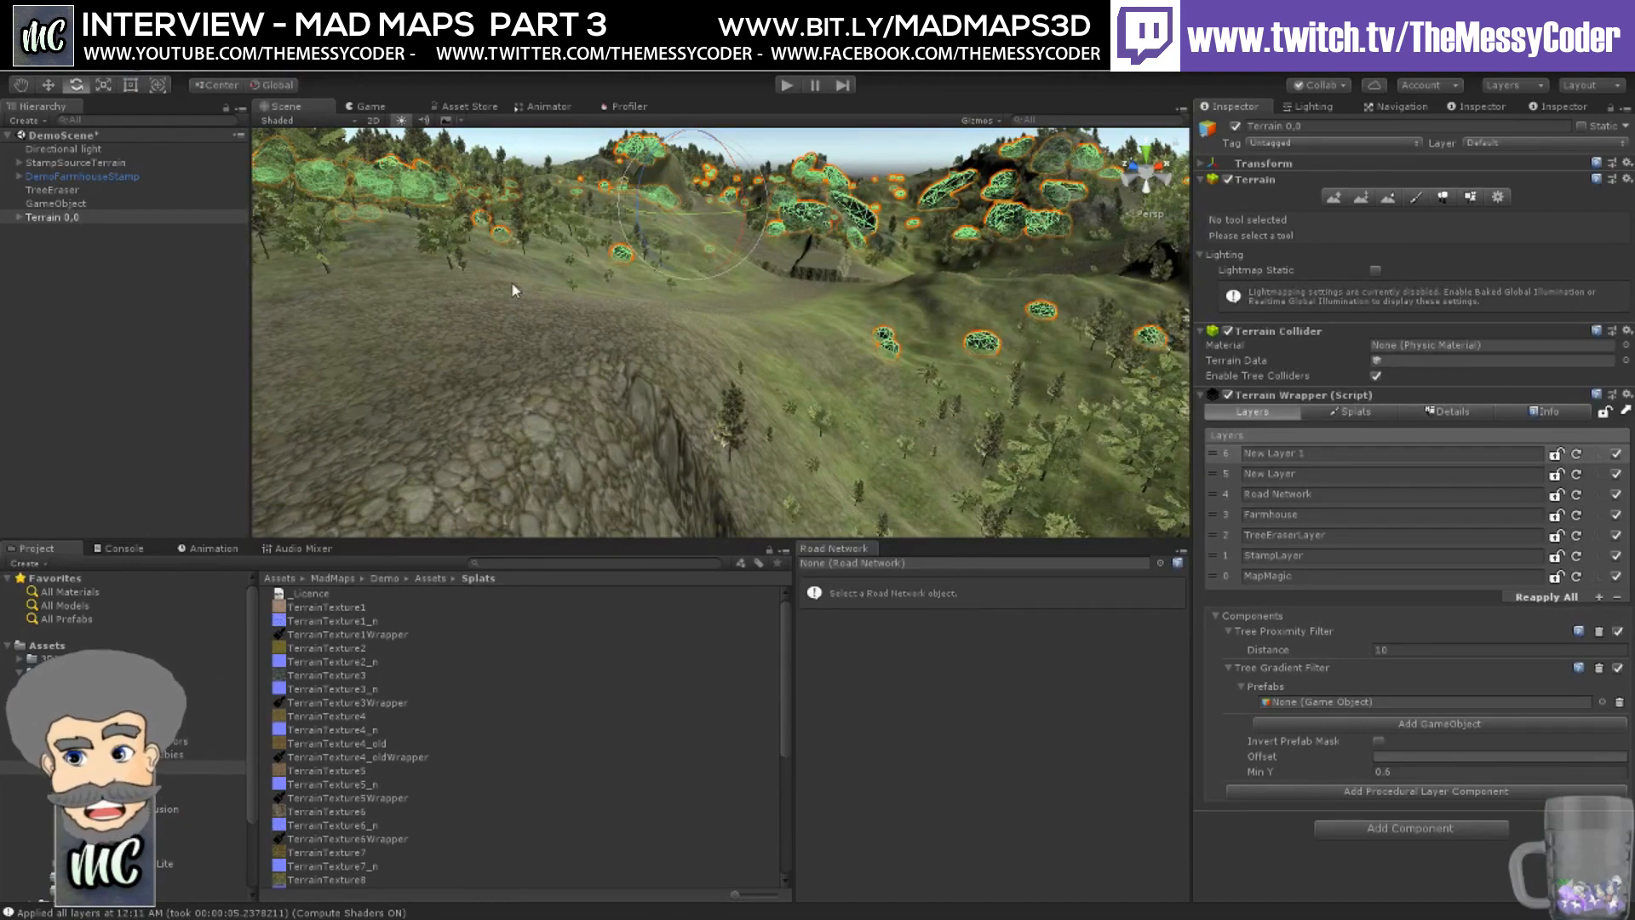
middle_click_drag(570, 279, 940, 302)
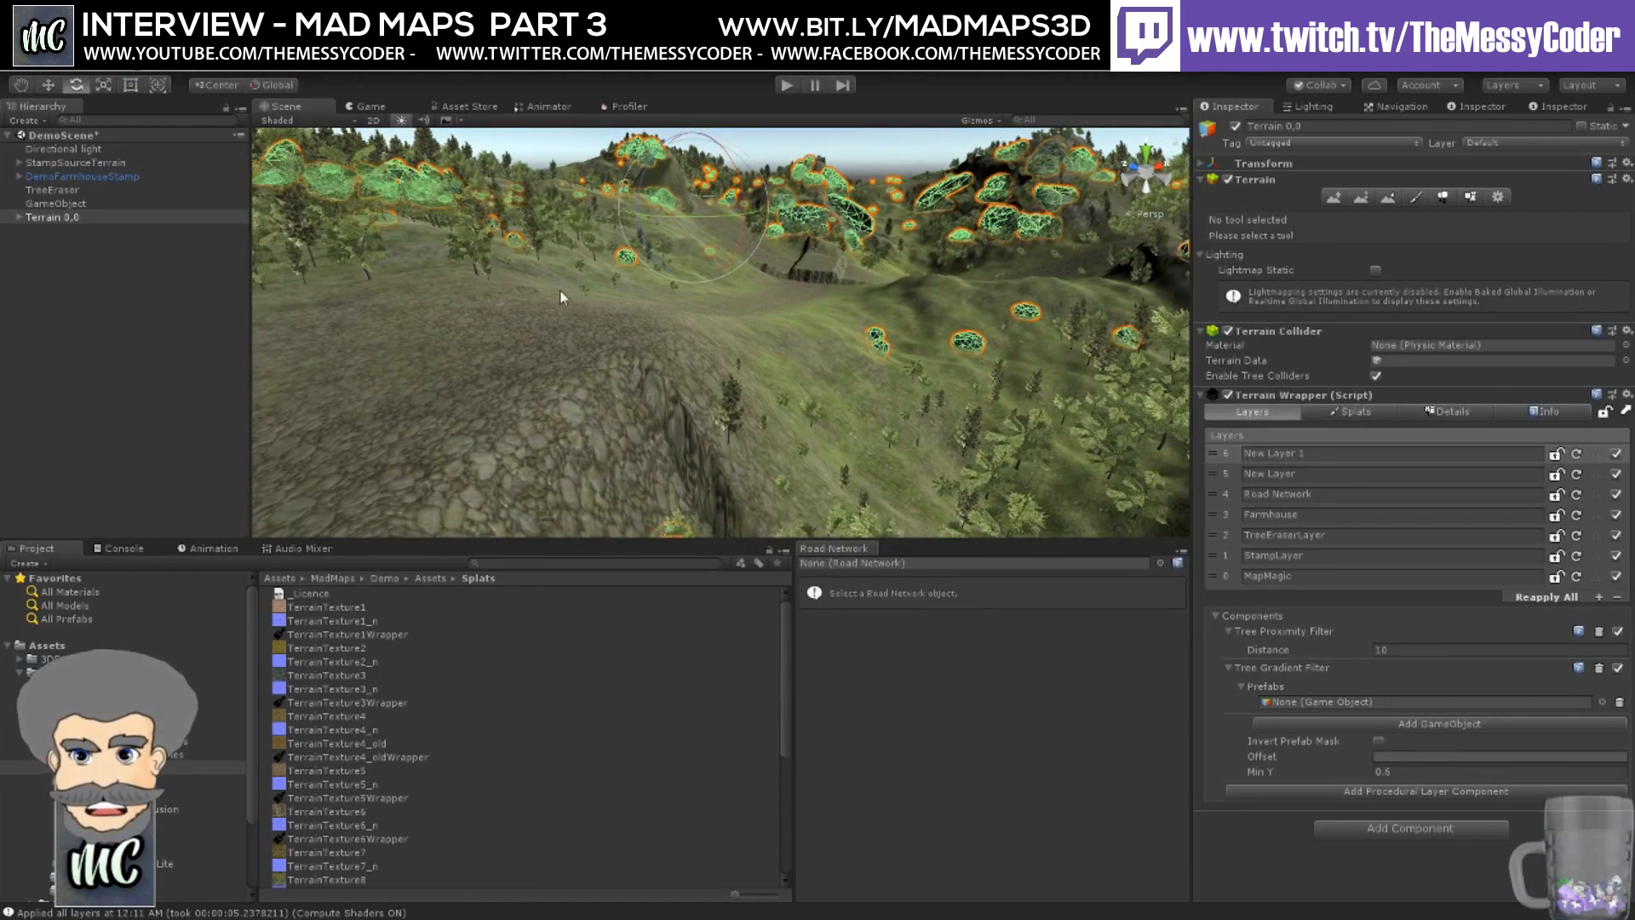
right_click_drag(940, 302, 596, 358)
mouse_move(477, 366)
right_mouse_down()
mouse_move(511, 346)
mouse_move(492, 361)
right_mouse_up()
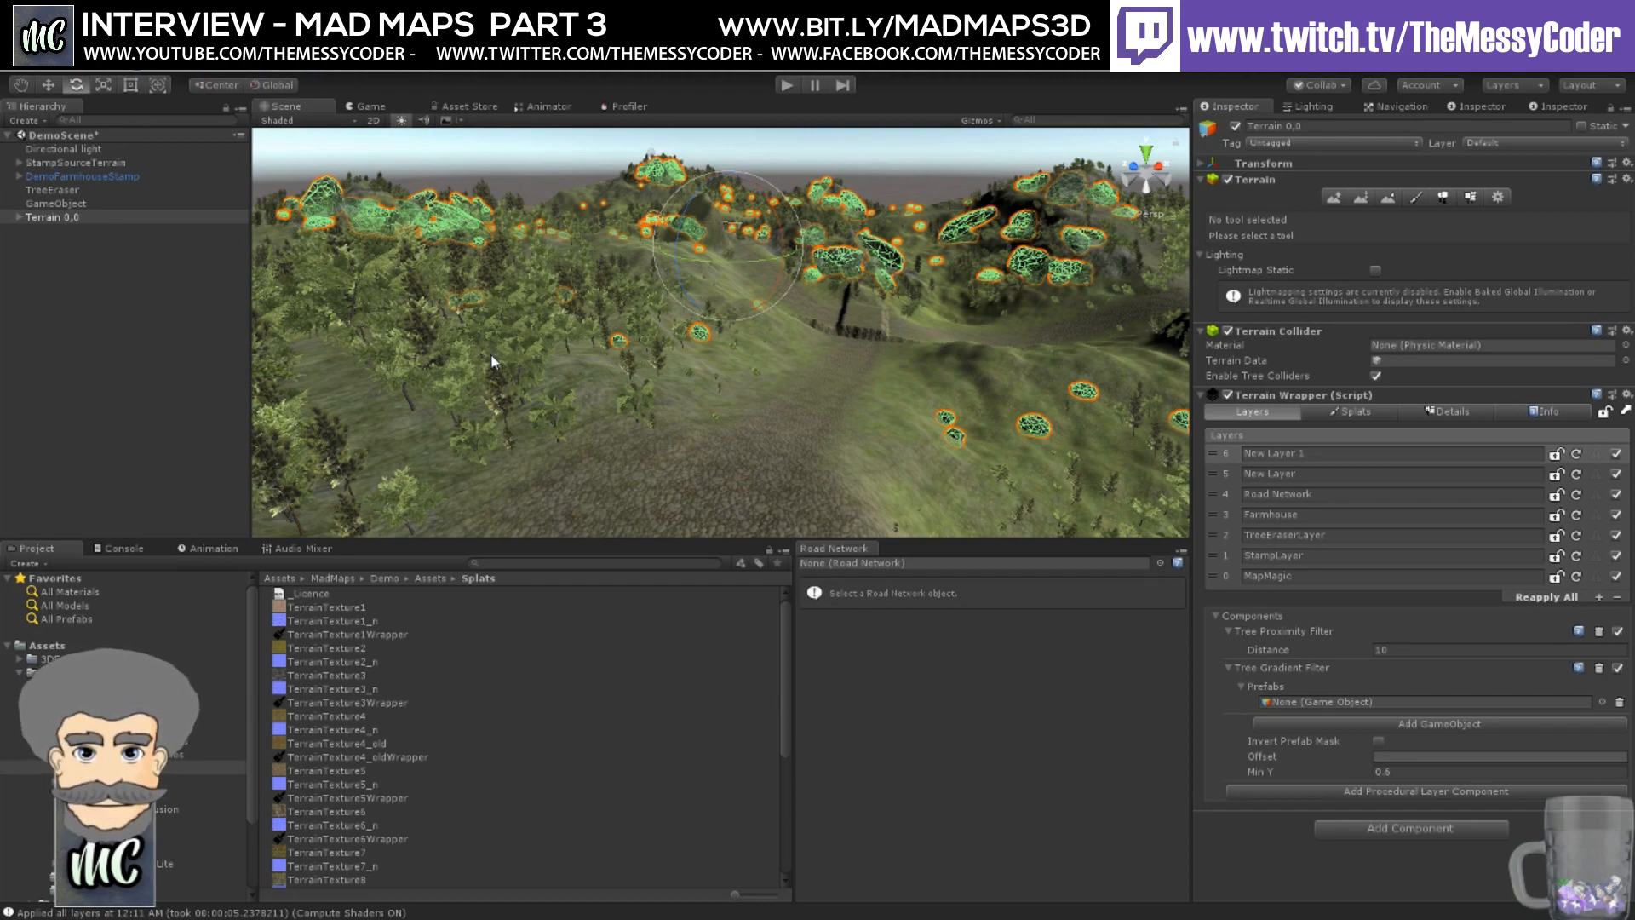
left_click_drag(492, 362, 572, 349, "alt")
middle_click_drag(466, 322, 815, 397)
middle_click_drag(264, 213, 621, 340)
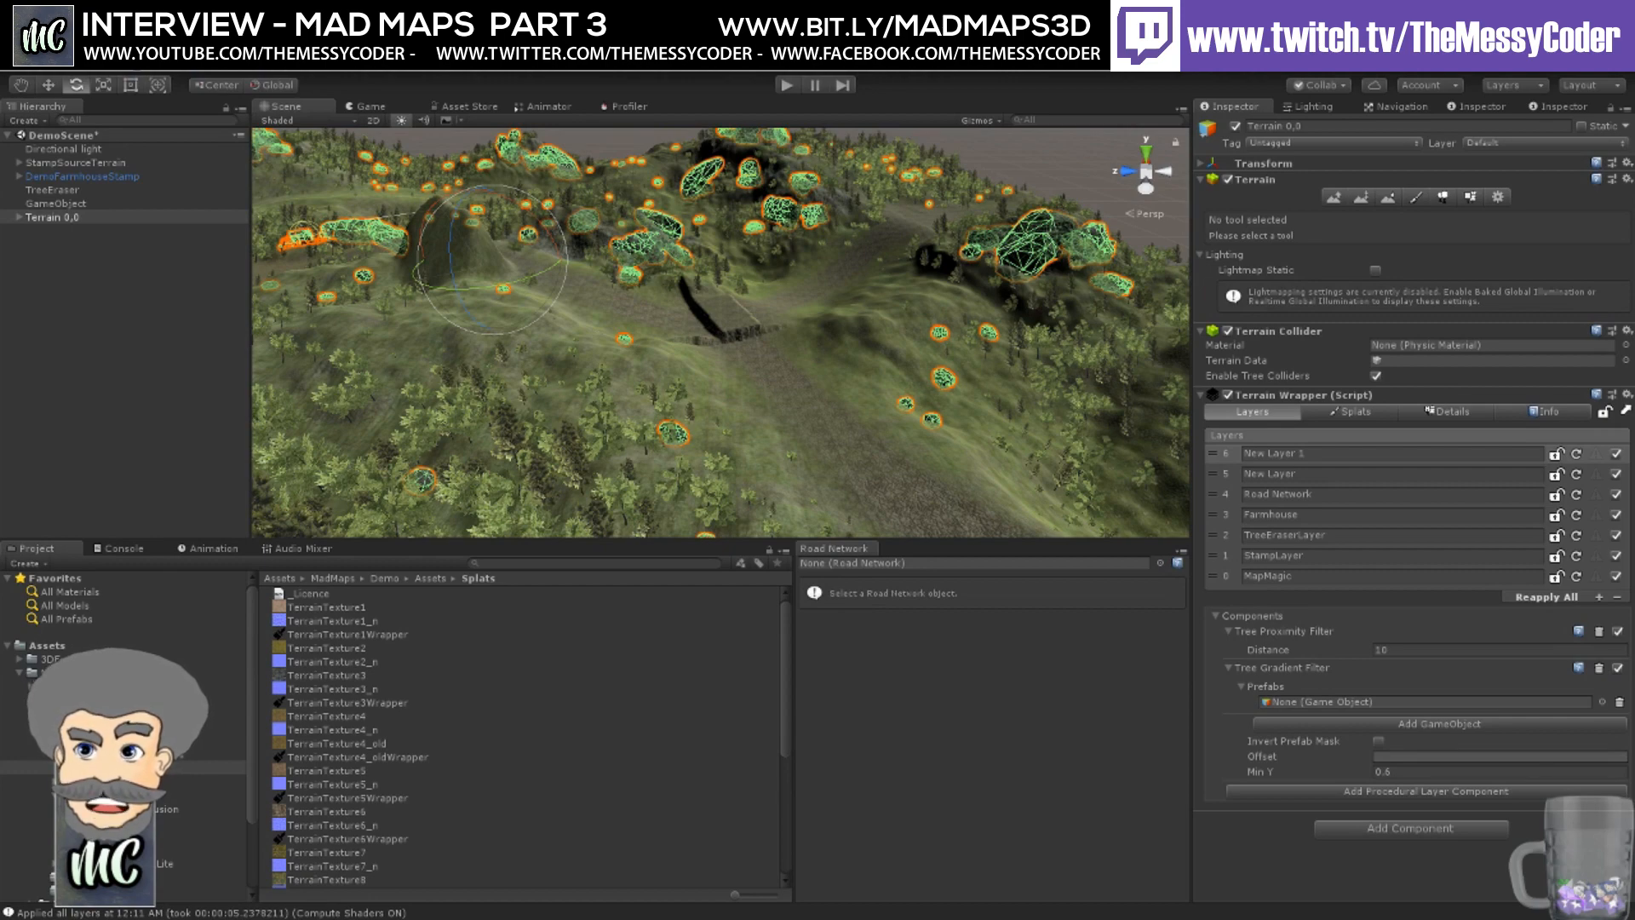
- Inspect the stone-textured path and the large boulders and trees along the terrain's edge
left_click_drag(634, 277, 598, 347, "alt")
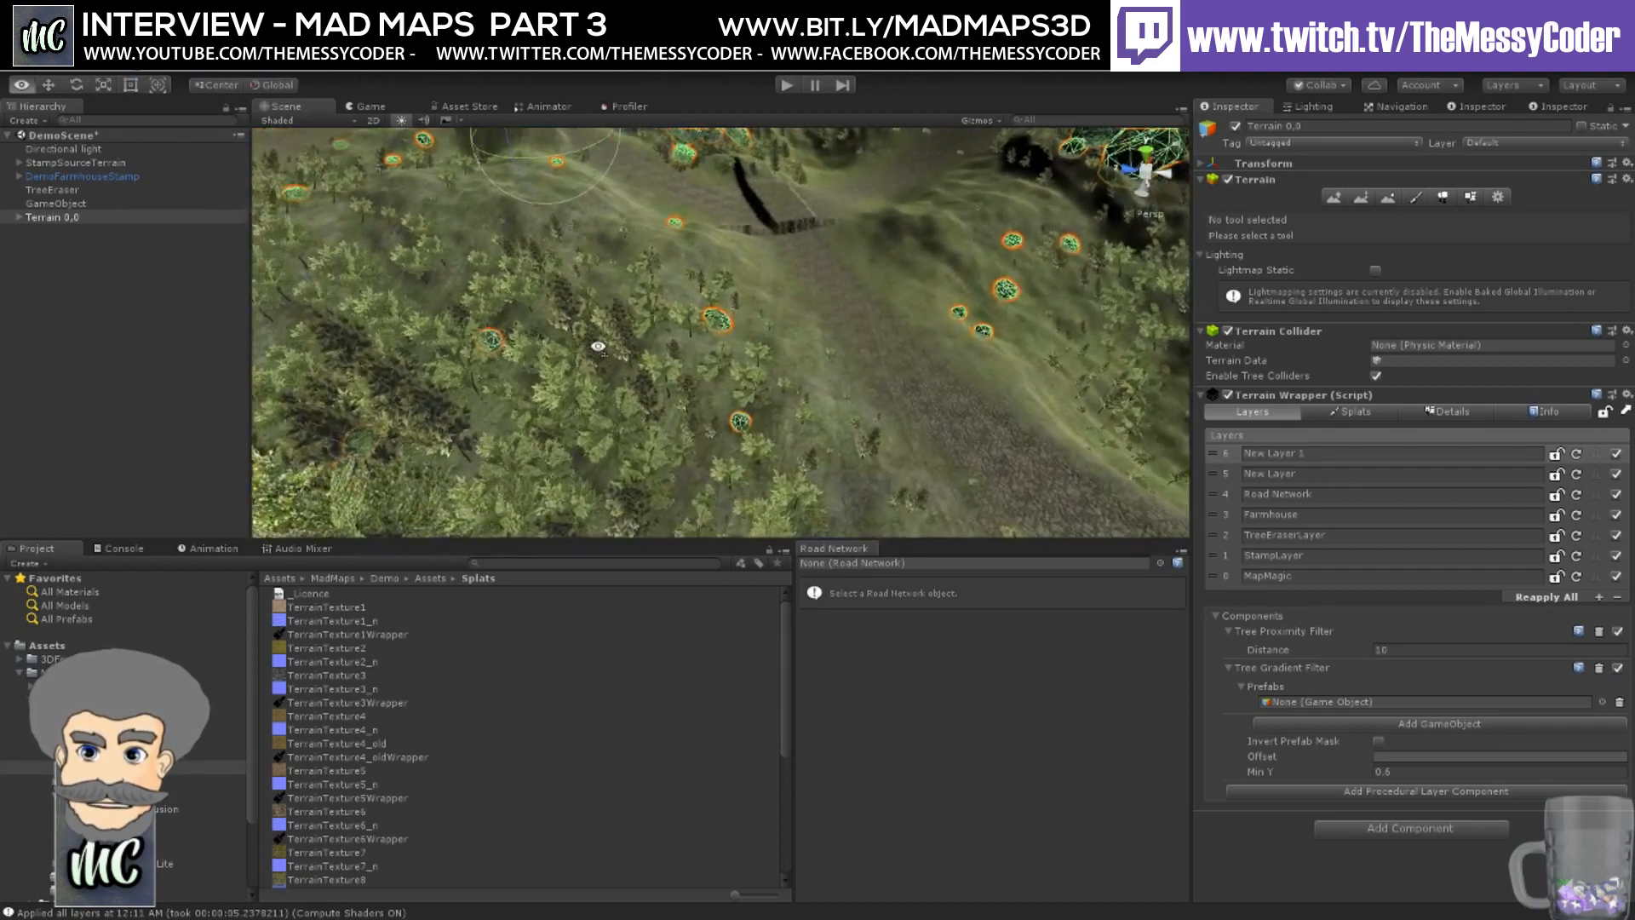
right_click_drag(599, 347, 869, 308)
right_click_drag(714, 308, 818, 315)
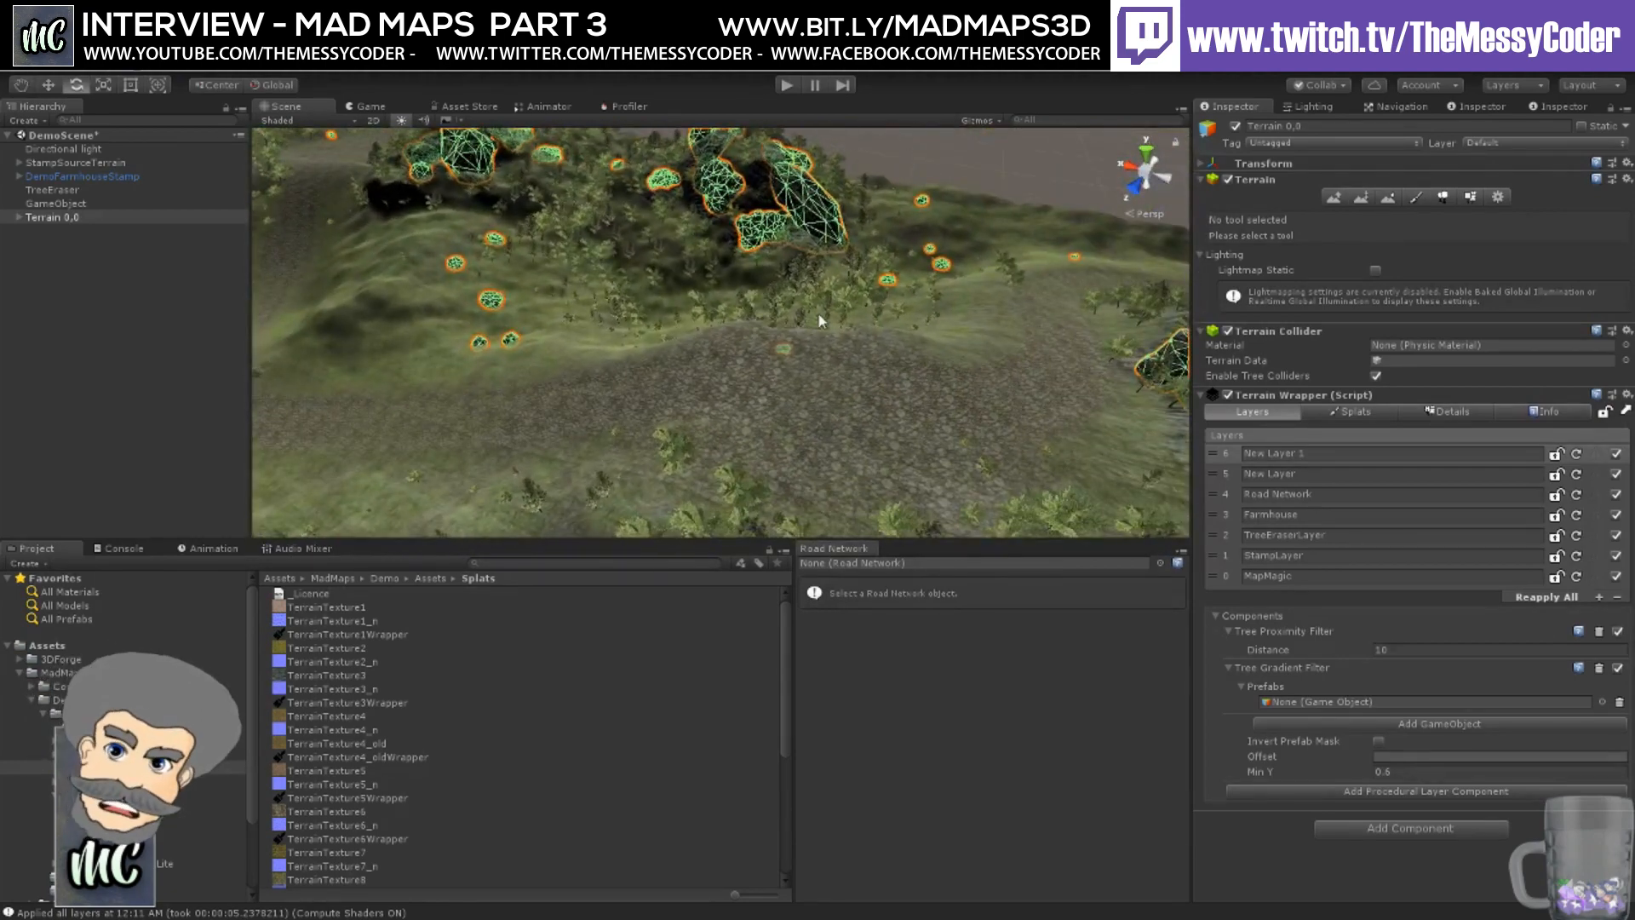
middle_click_drag(856, 295, 927, 396)
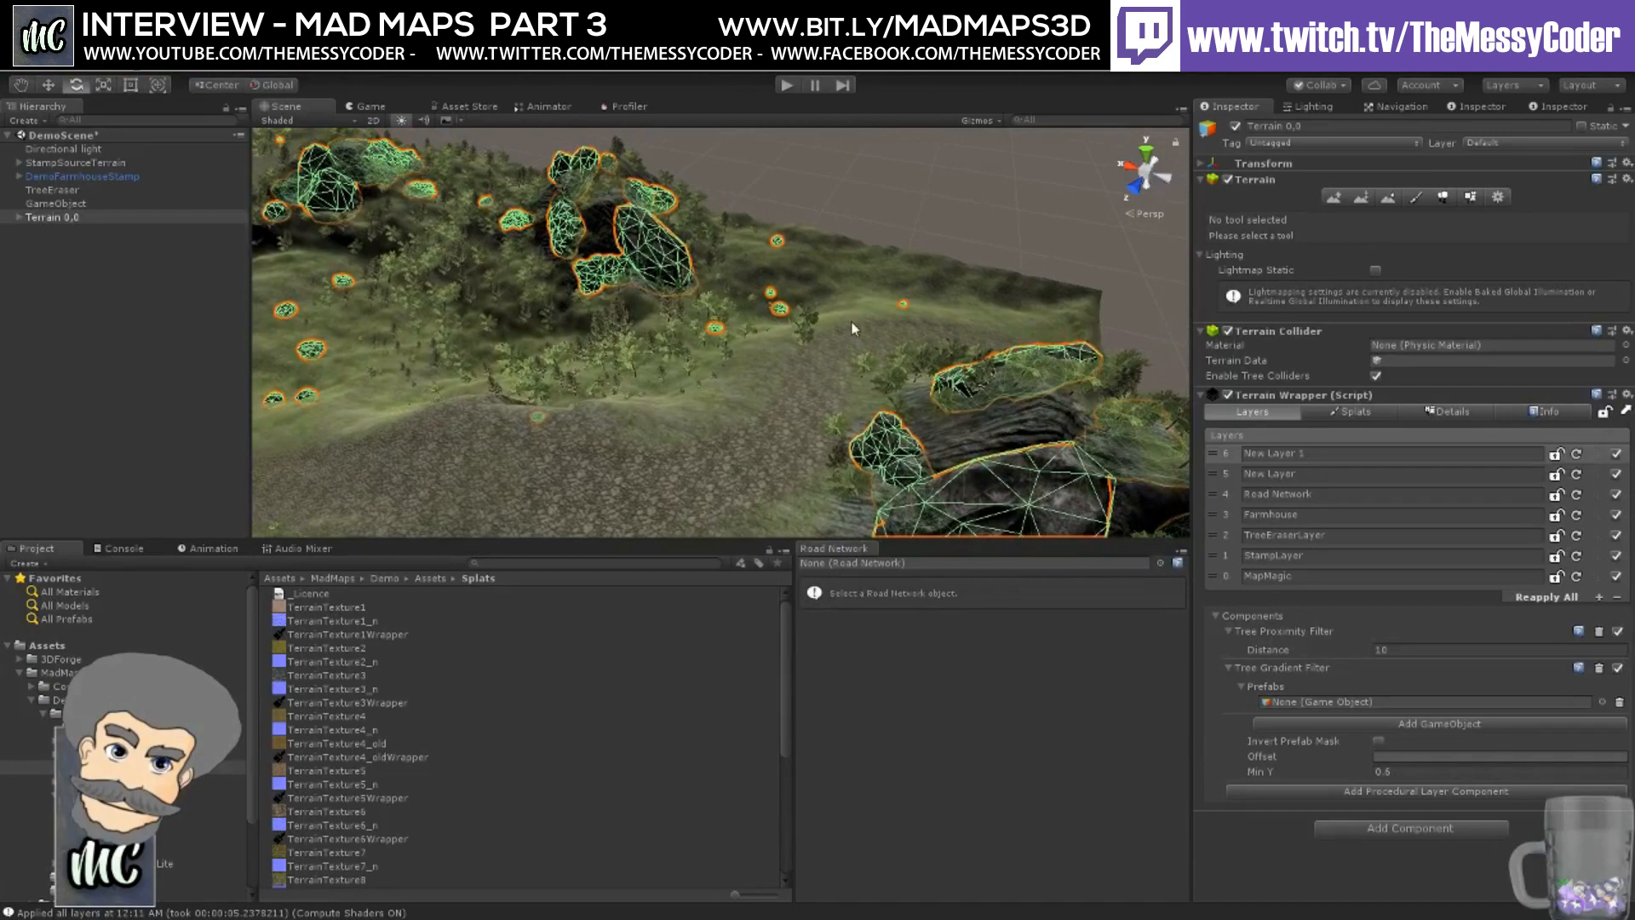
right_click_drag(854, 329, 619, 283)
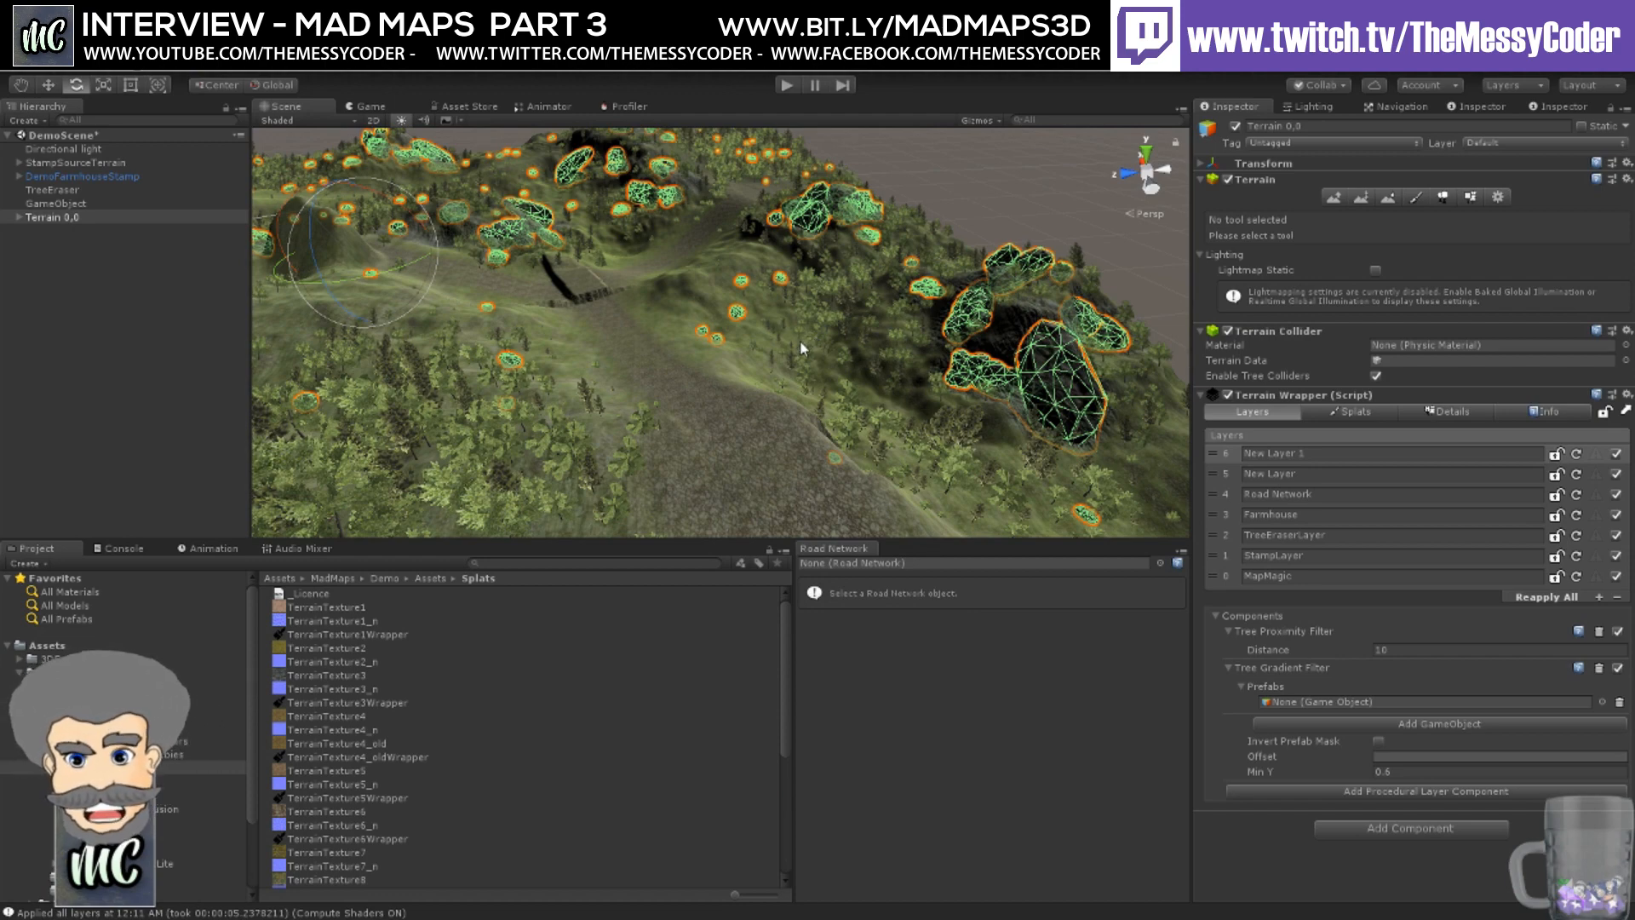
right_click_drag(947, 386, 624, 326)
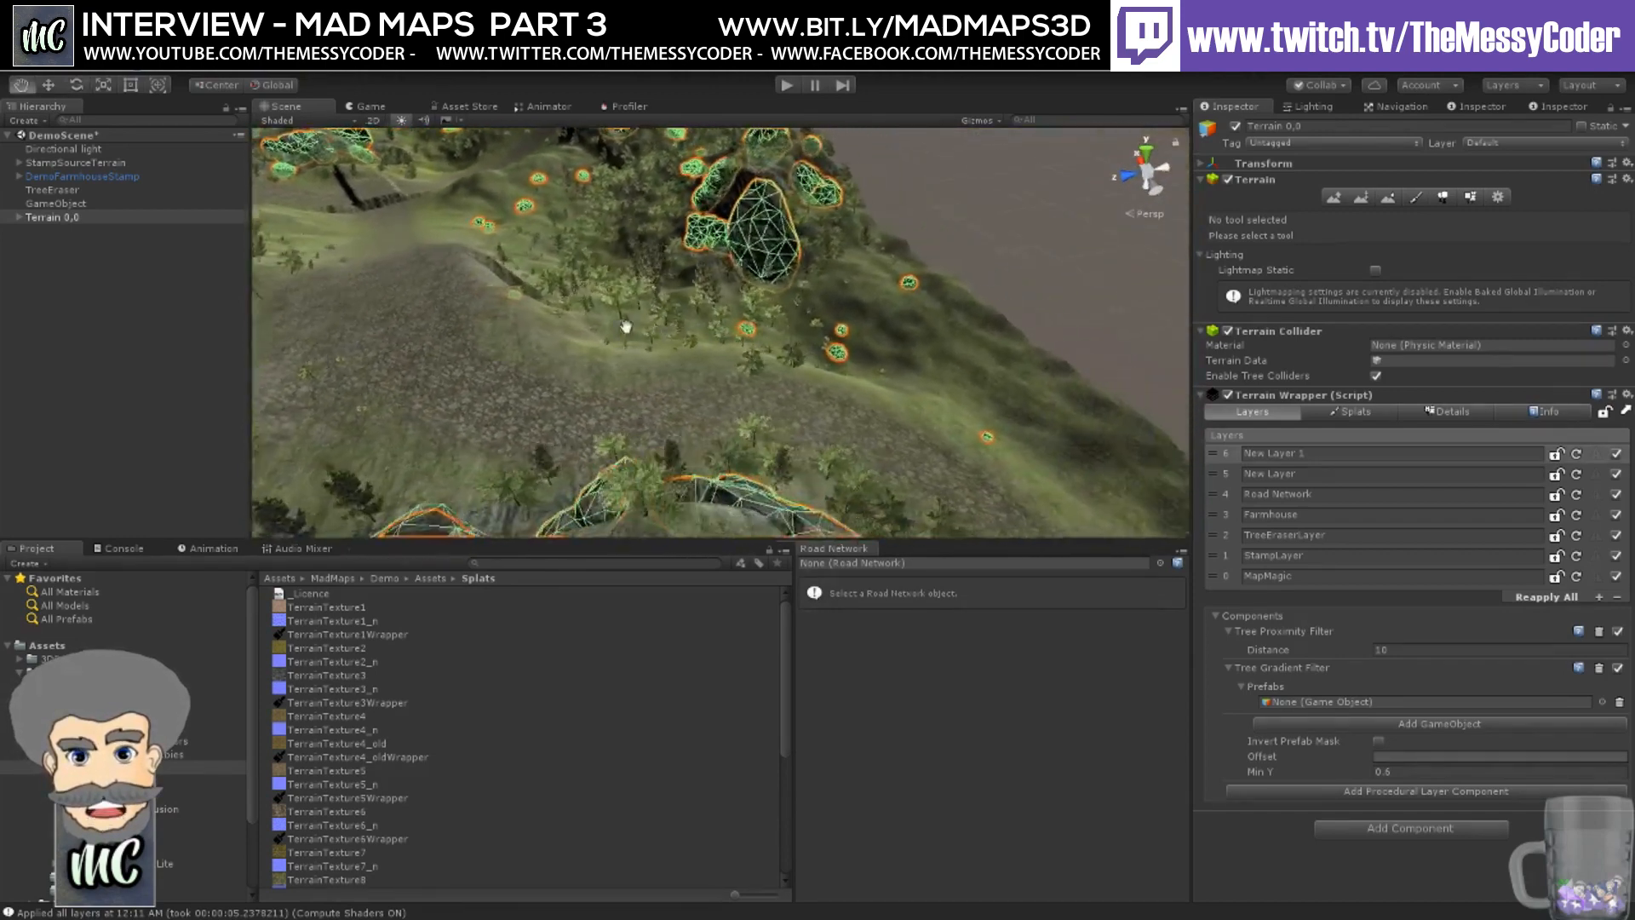
middle_click_drag(625, 326, 528, 307)
mouse_move(642, 308)
middle_mouse_down()
mouse_move(538, 260)
mouse_move(493, 281)
mouse_move(477, 268)
middle_mouse_up()
right_click_drag(660, 296, 539, 267)
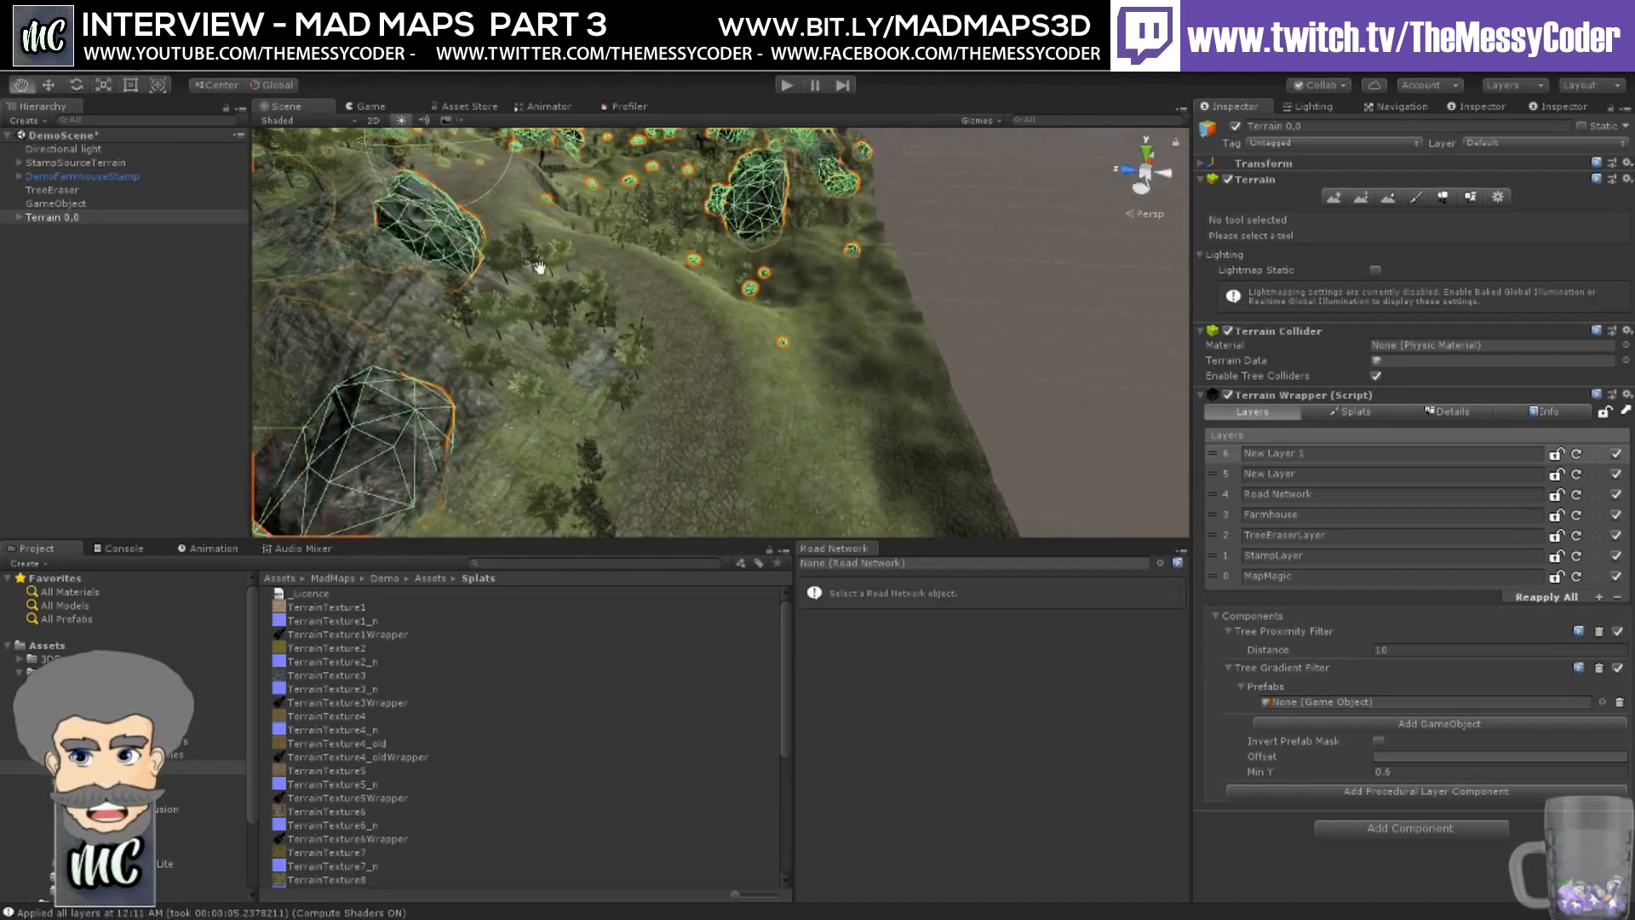
- Survey tree density on the forested hillsides between the stone path and the rocky cliff
middle_click_drag(540, 267, 919, 445)
middle_click_drag(652, 322, 1039, 387)
middle_click_drag(716, 355, 1134, 366)
scroll(588, 296, "up", 3)
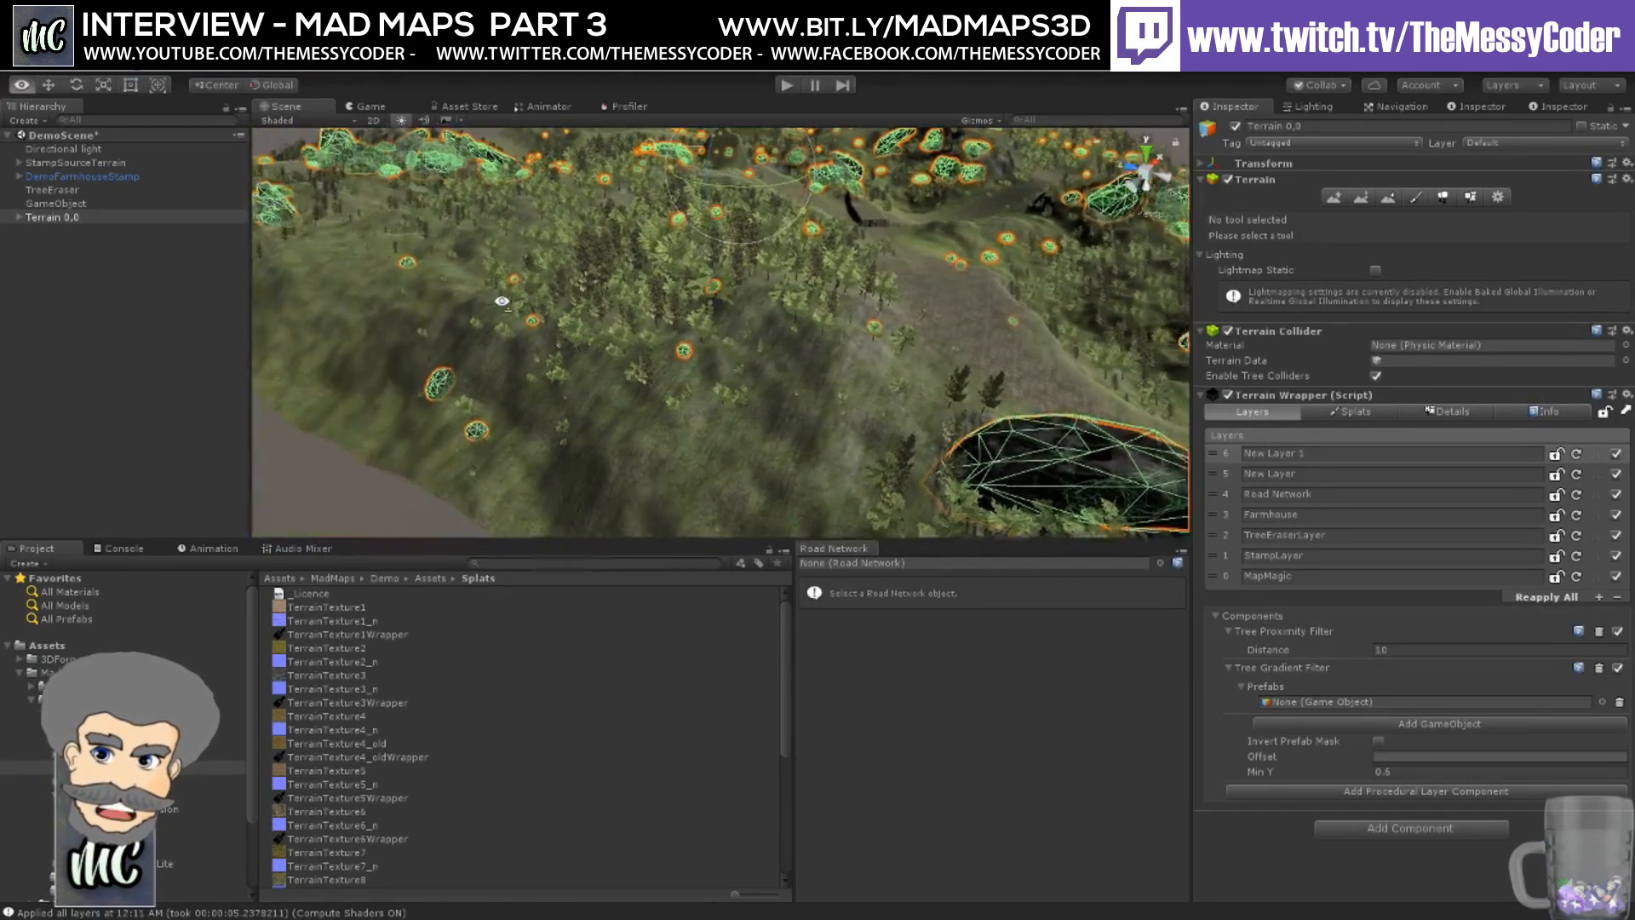
scroll(589, 296, "down", 3)
right_click_drag(588, 298, 654, 285)
scroll(599, 332, "up", 2)
middle_click_drag(528, 315, 724, 311)
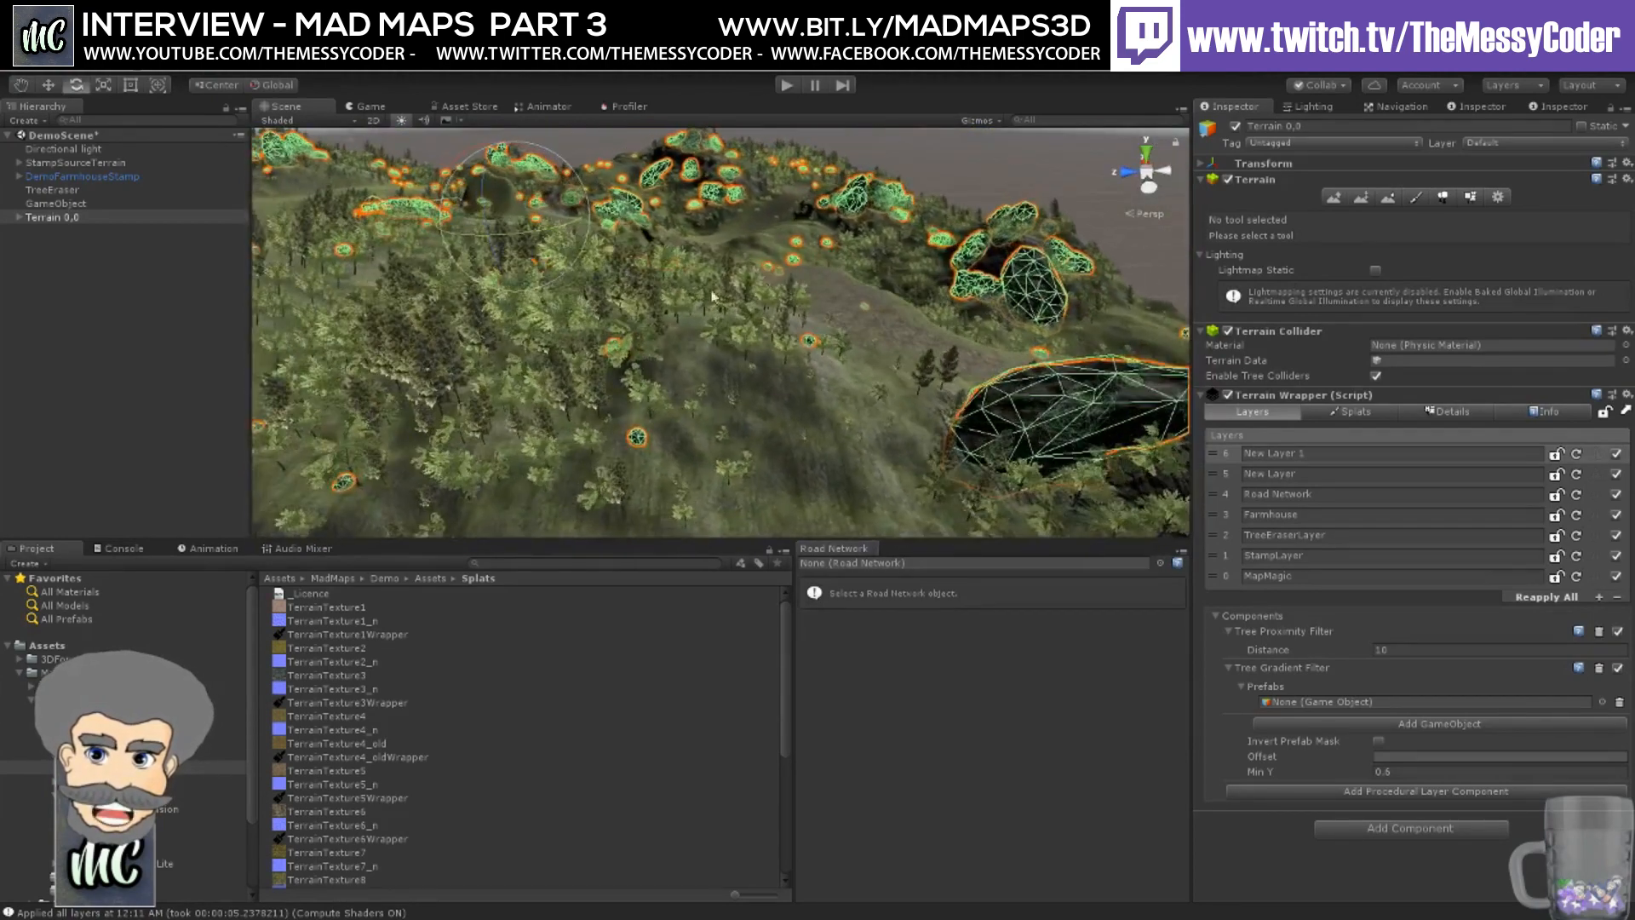
mouse_move(366, 299)
middle_mouse_down()
mouse_move(544, 295)
mouse_move(503, 339)
mouse_move(1025, 358)
middle_mouse_up()
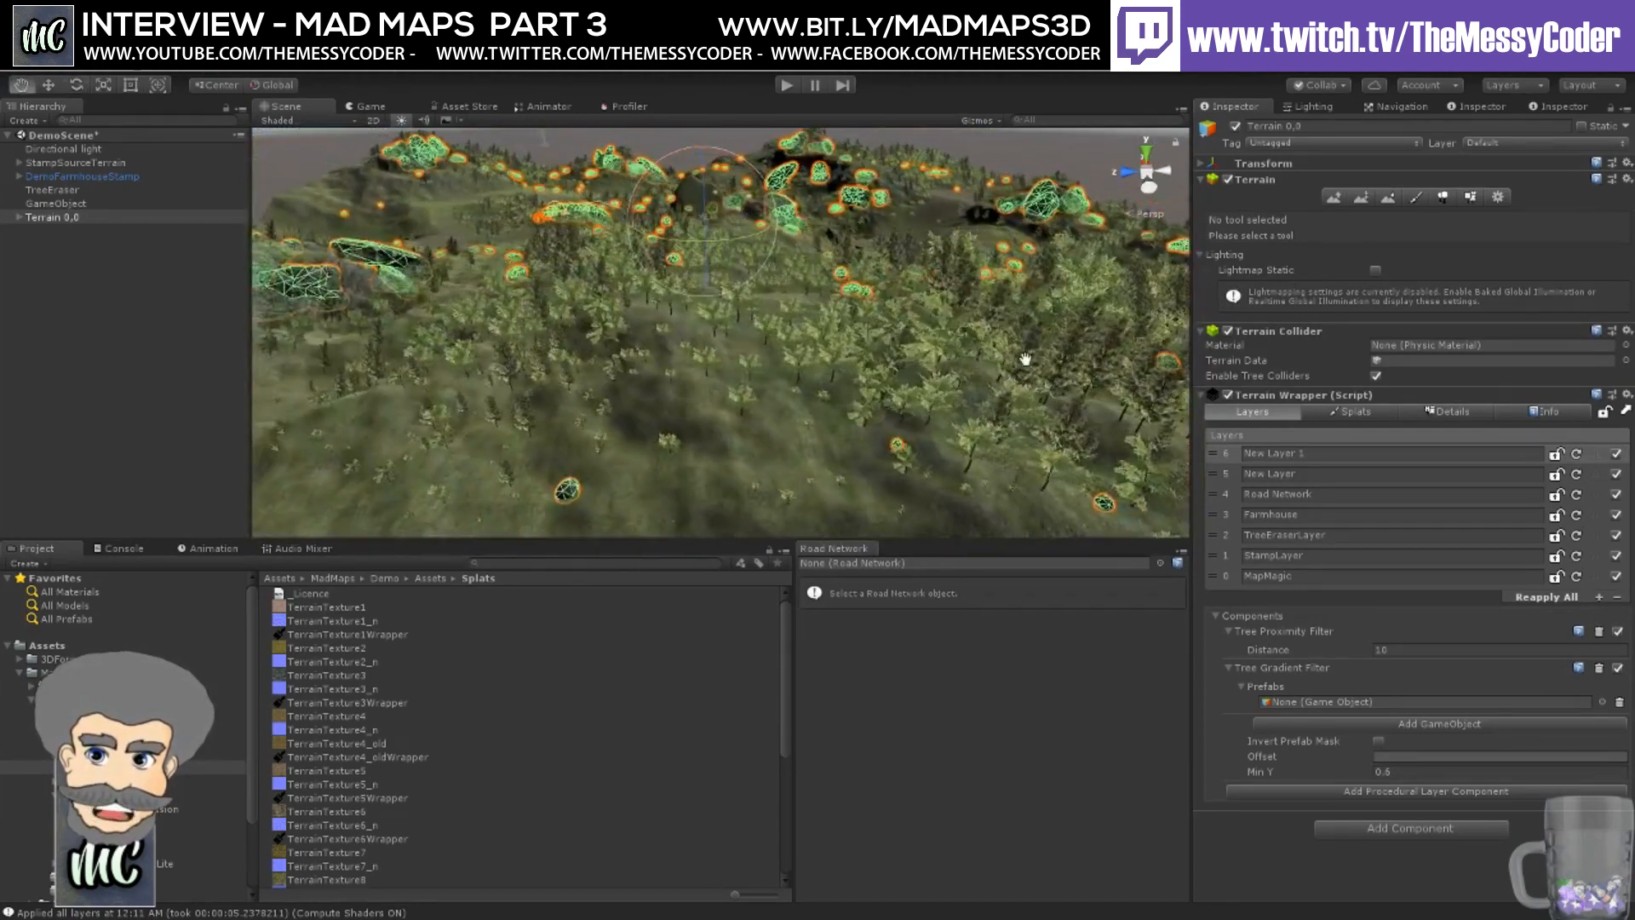
middle_click_drag(414, 295, 866, 402)
left_click_drag(462, 333, 781, 354, "alt")
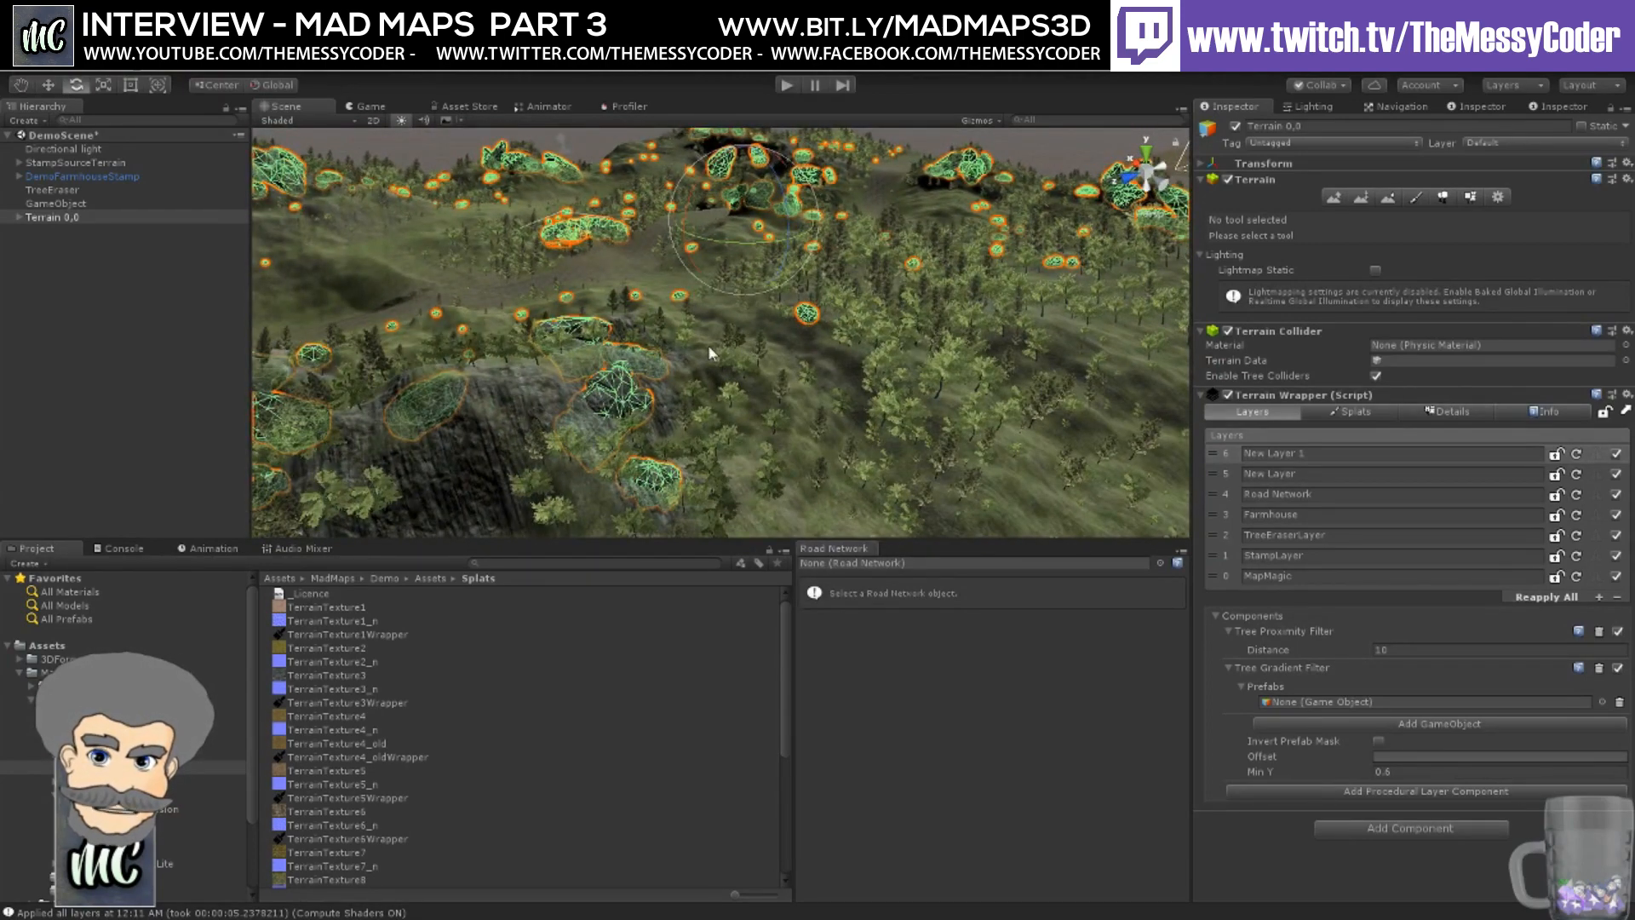
- Examine the boulder clusters and tree distribution from the rocky cliff across the open grassland to the stone path
middle_click_drag(524, 348, 723, 312)
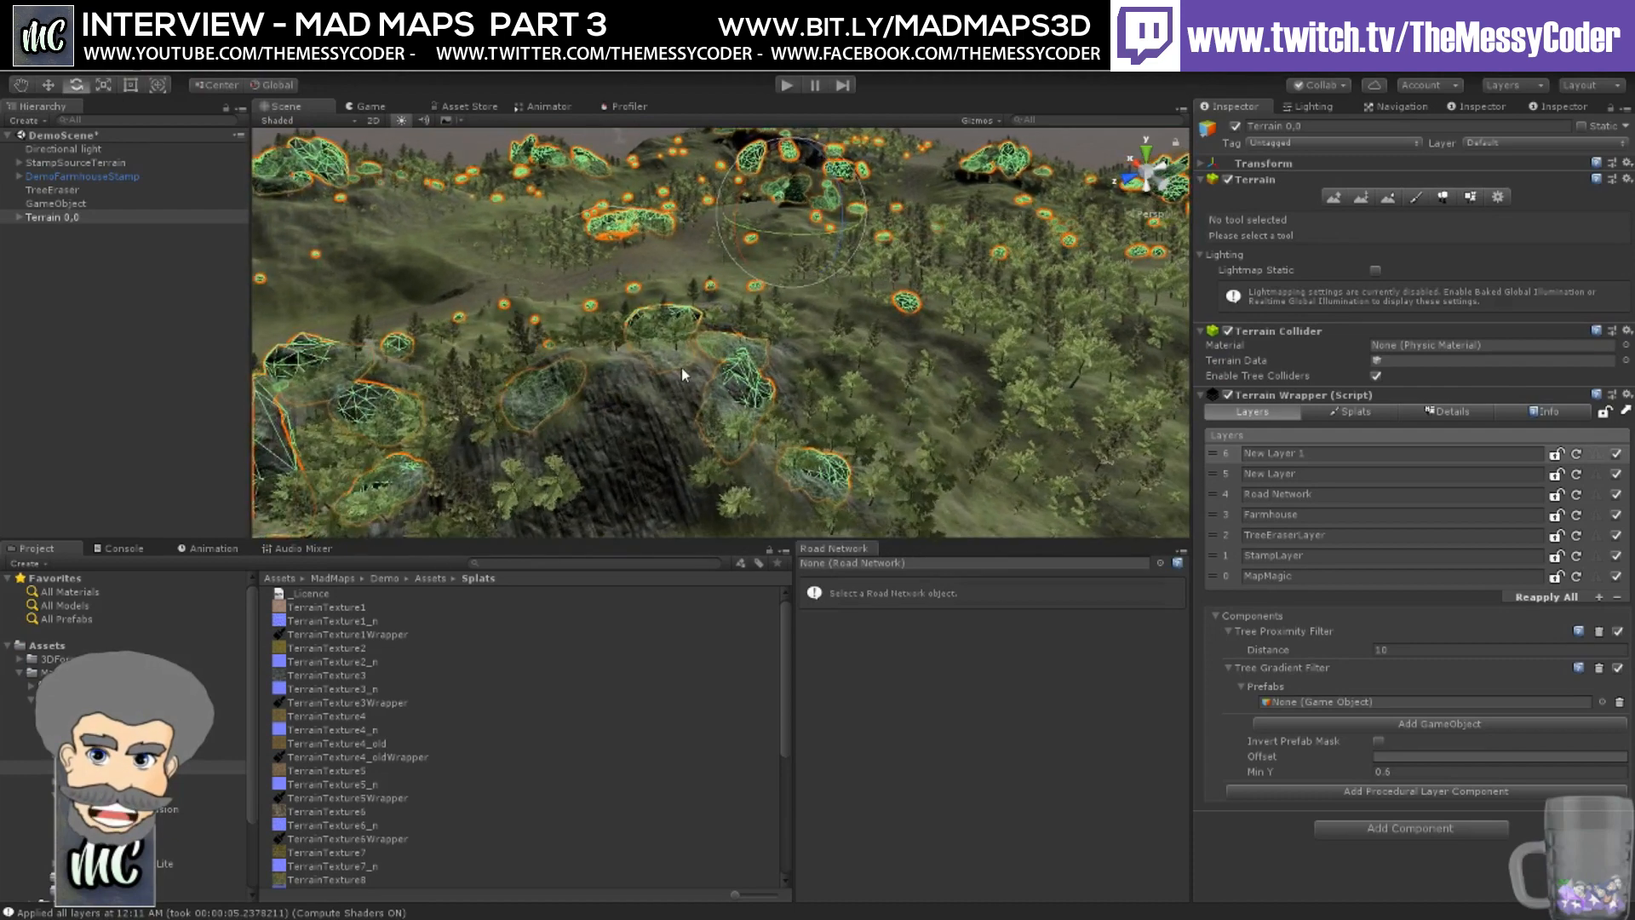
left_click_drag(682, 375, 660, 328, "alt")
middle_click_drag(660, 328, 758, 345)
mouse_move(815, 345)
right_mouse_down()
mouse_move(679, 325)
mouse_move(1211, 336)
mouse_move(800, 341)
right_mouse_up()
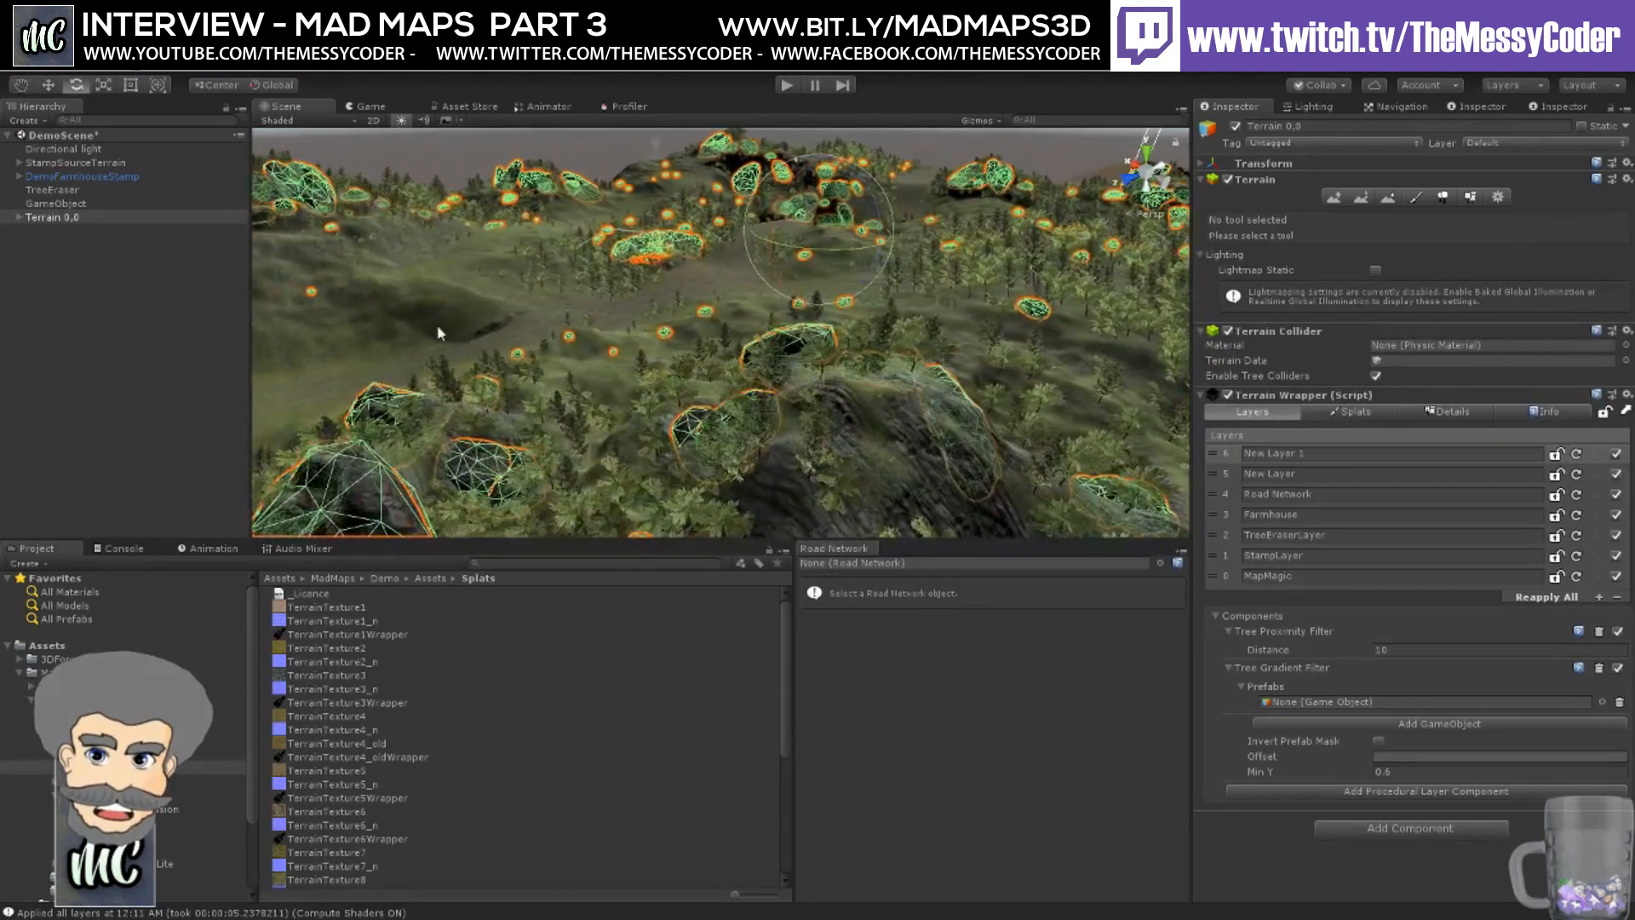
middle_click_drag(553, 342, 1064, 357)
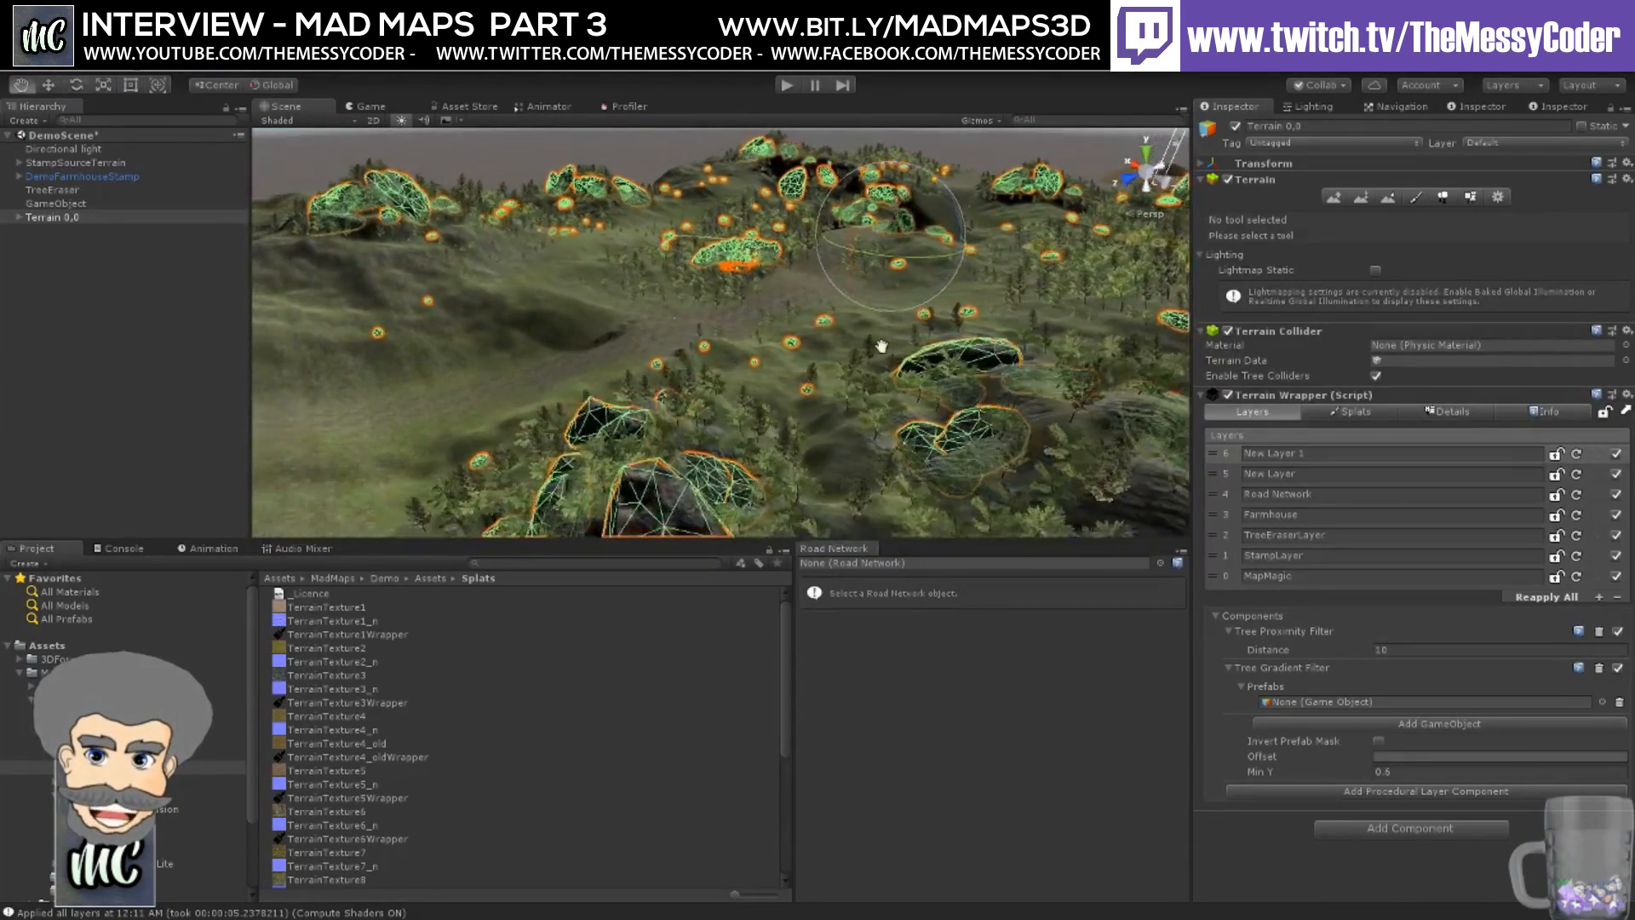
middle_click_drag(628, 327, 669, 329)
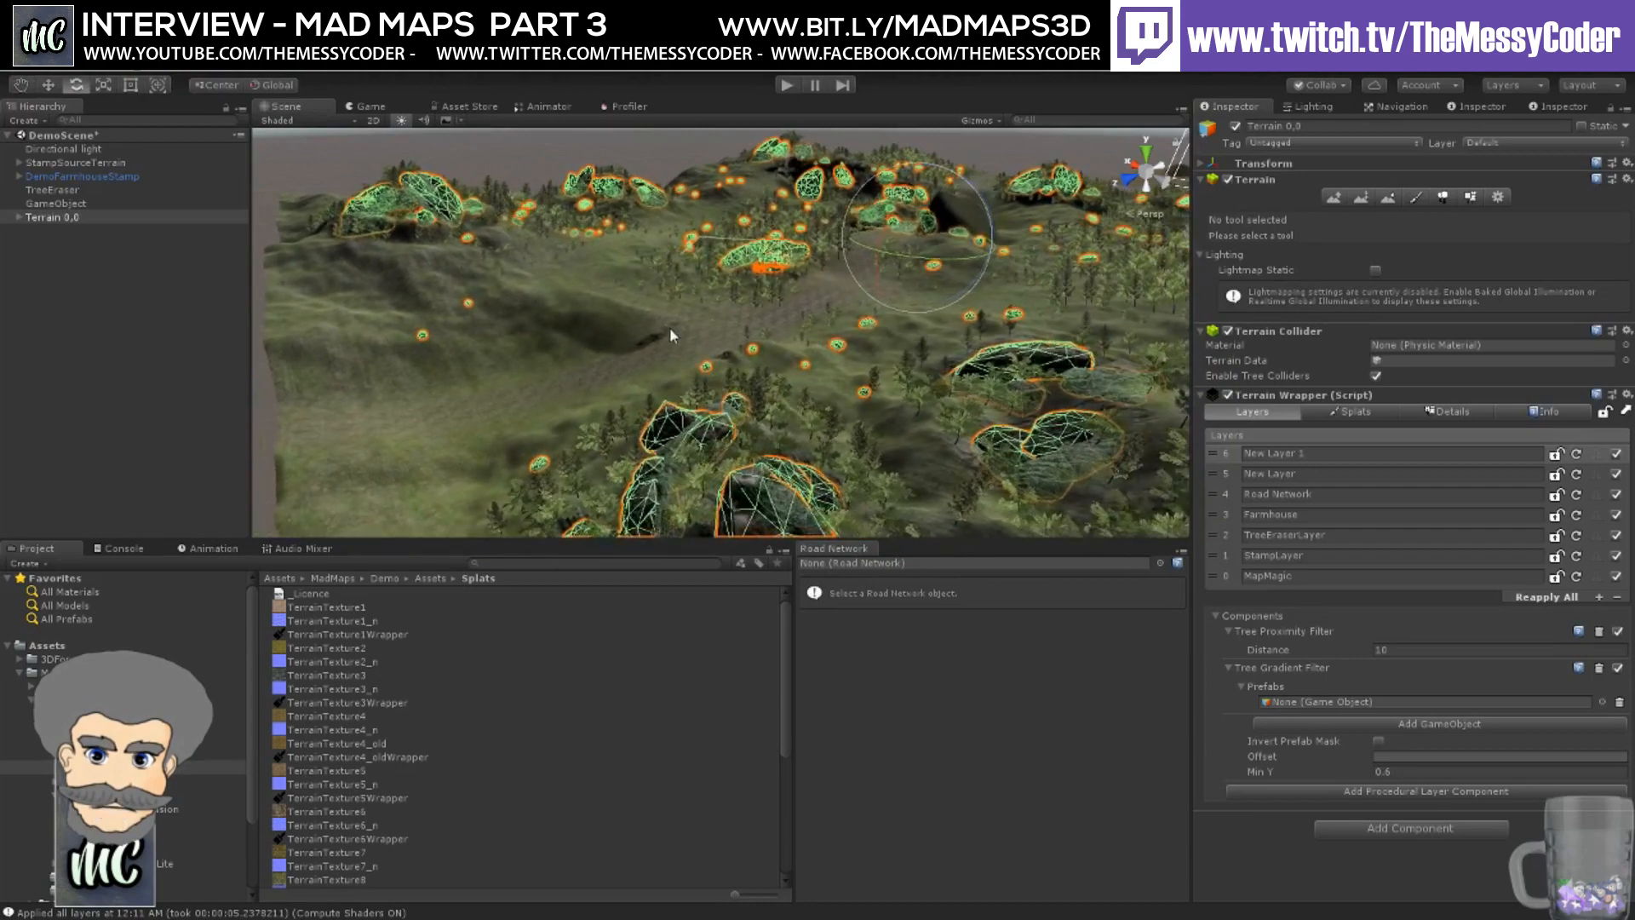
right_click_drag(669, 329, 809, 374)
right_click_drag(625, 325, 616, 315)
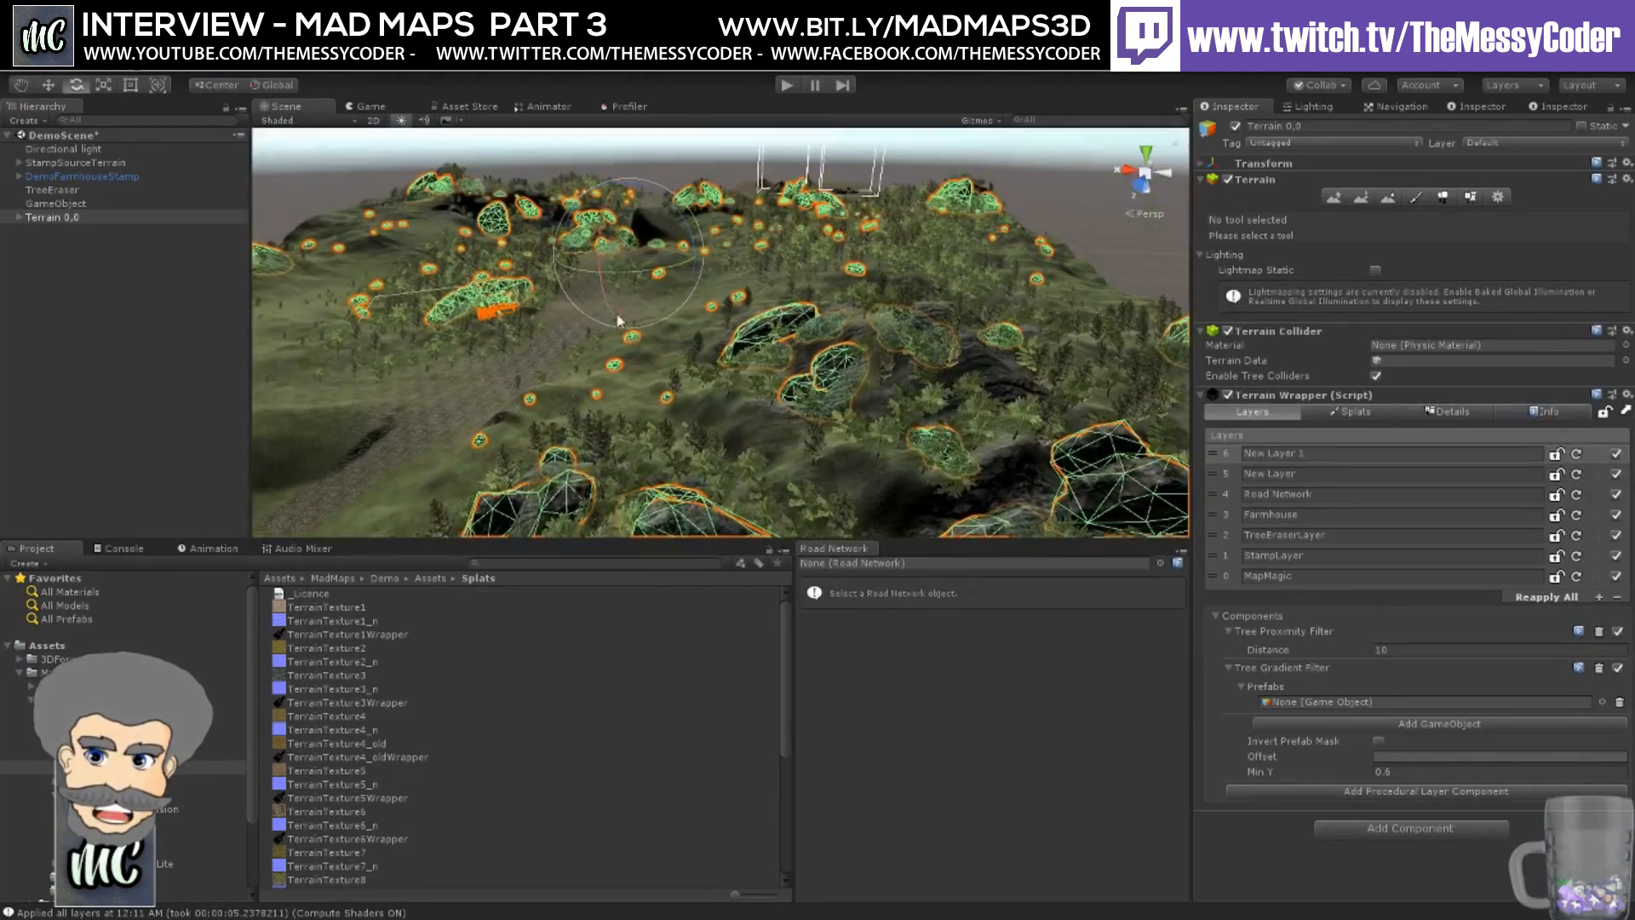
middle_click_drag(619, 321, 840, 278)
scroll(620, 383, "up", 5)
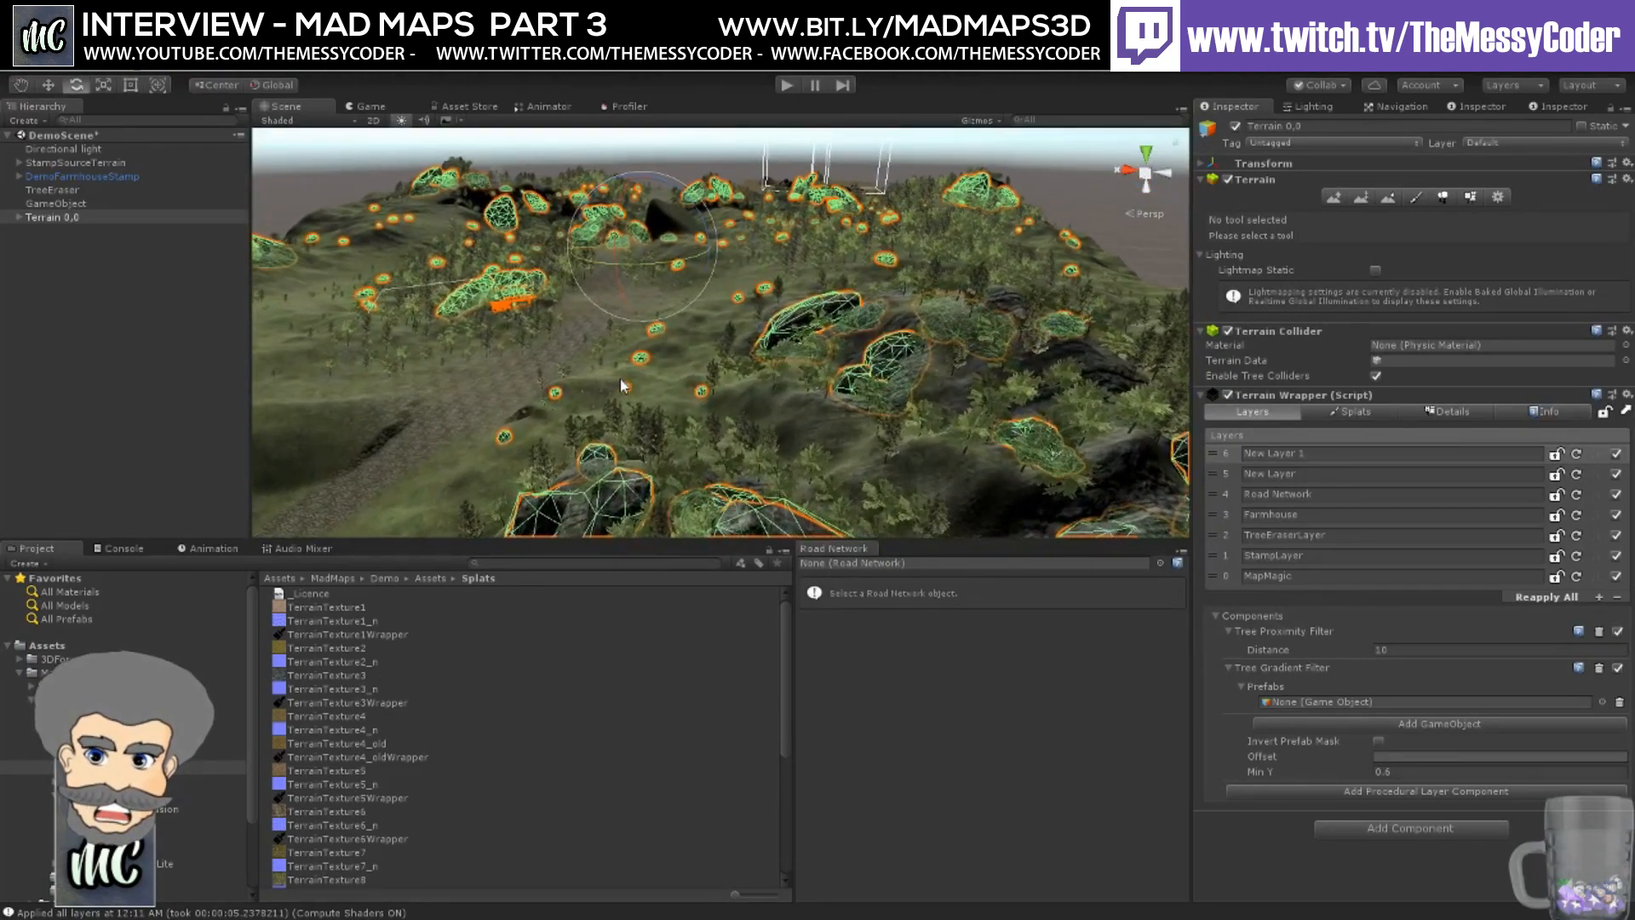